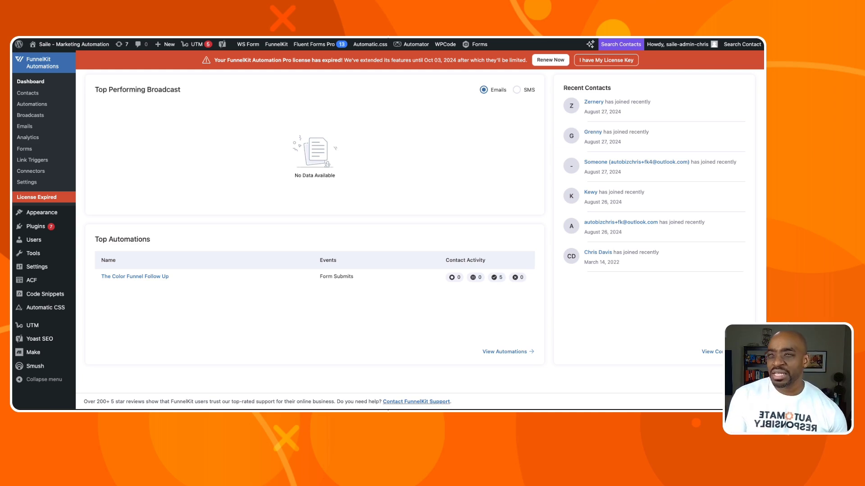
Dismiss the incomplete setup checklist on the FunnelKit Automations dashboard and look over the dashboard's contents
left_click(30, 85)
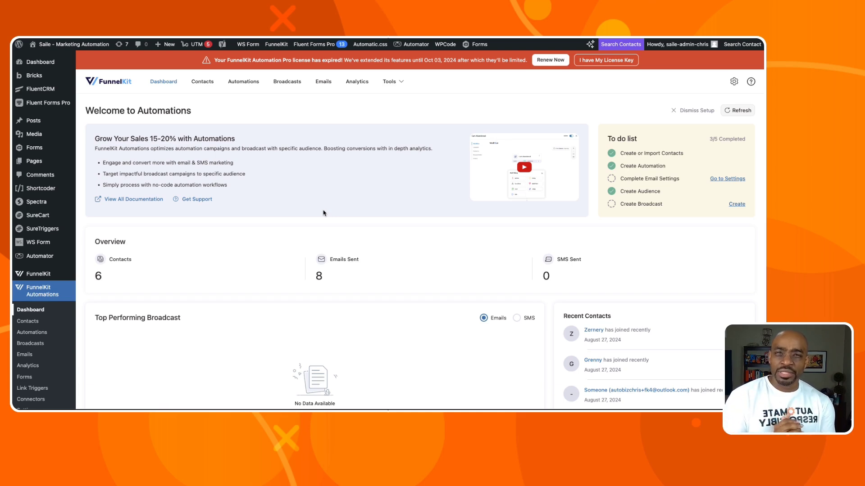
left_click(684, 111)
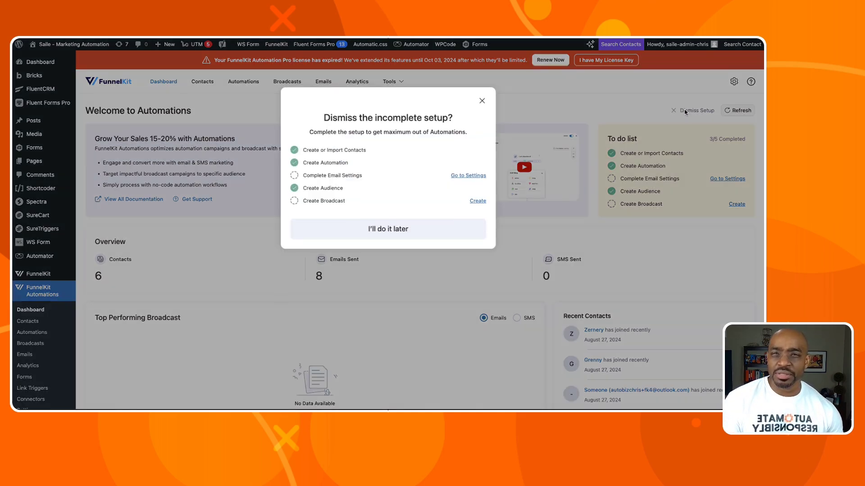
left_click(393, 227)
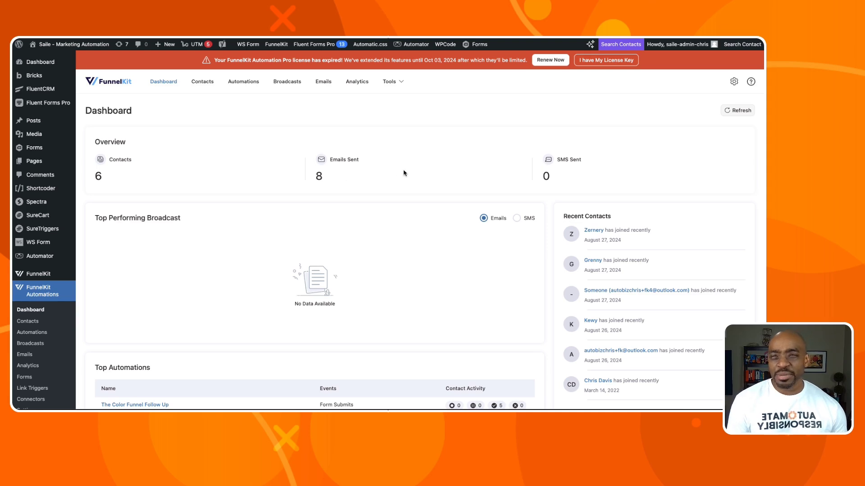
scroll(350, 221, "down", 2)
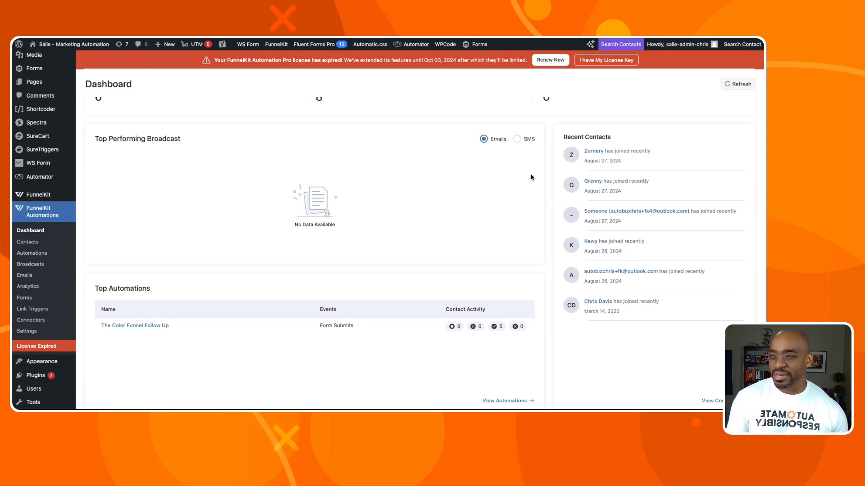
scroll(404, 272, "down", 2)
scroll(385, 285, "up", 5)
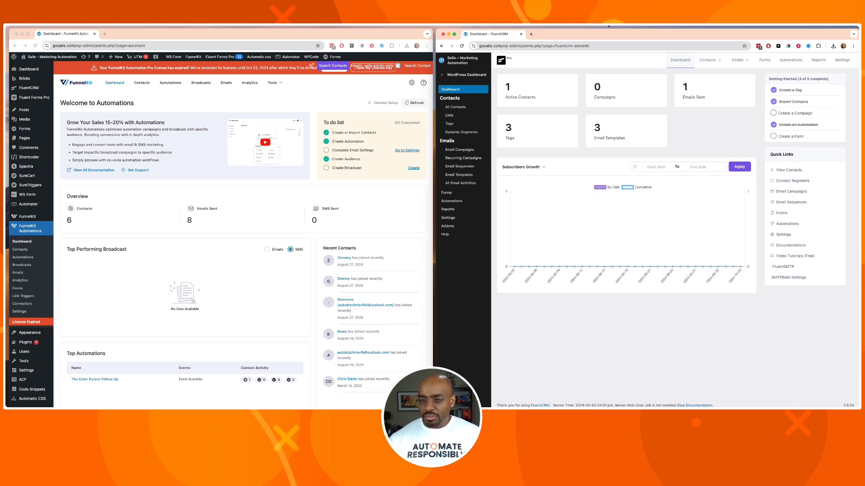
Open the contacts list in both FluentCRM and FunnelKit for comparison
left_click(706, 61)
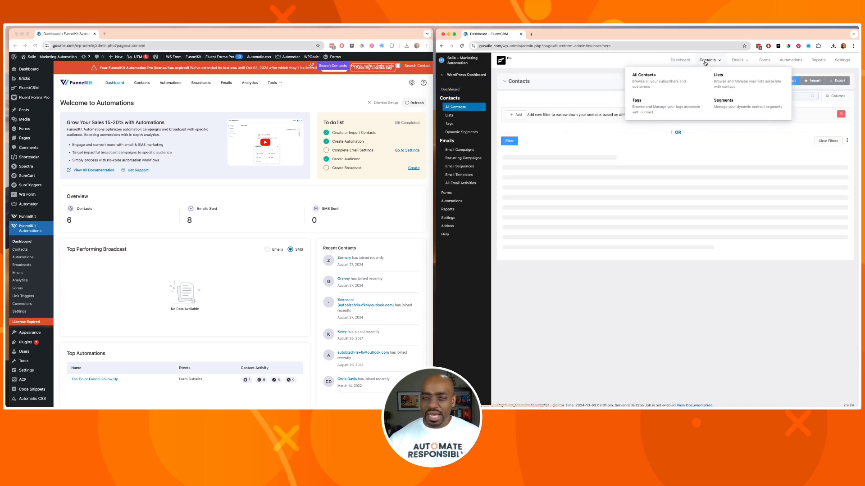
left_click(257, 37)
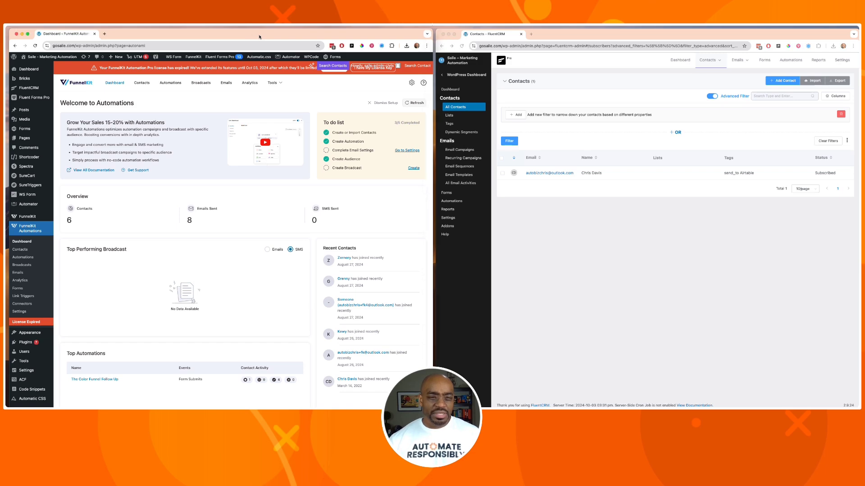
left_click(142, 84)
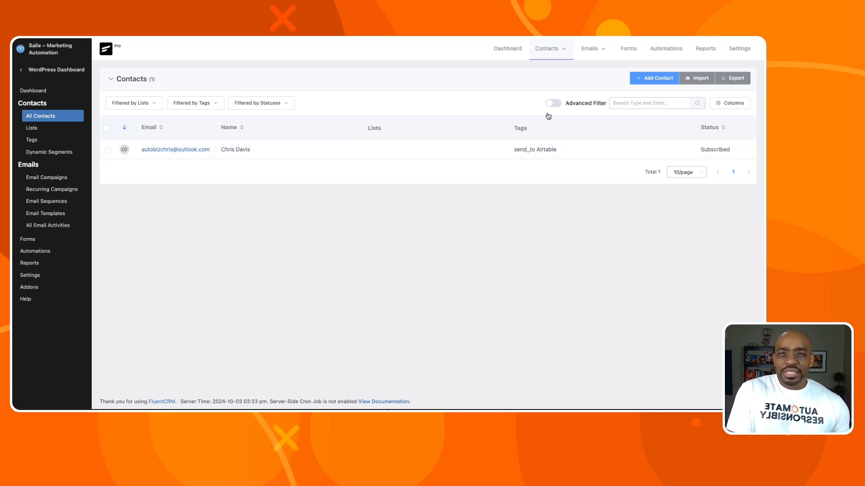
Compare the column choices of FluentCRM's contacts table with the sorting and column options of FunnelKit's contacts table
left_click(730, 106)
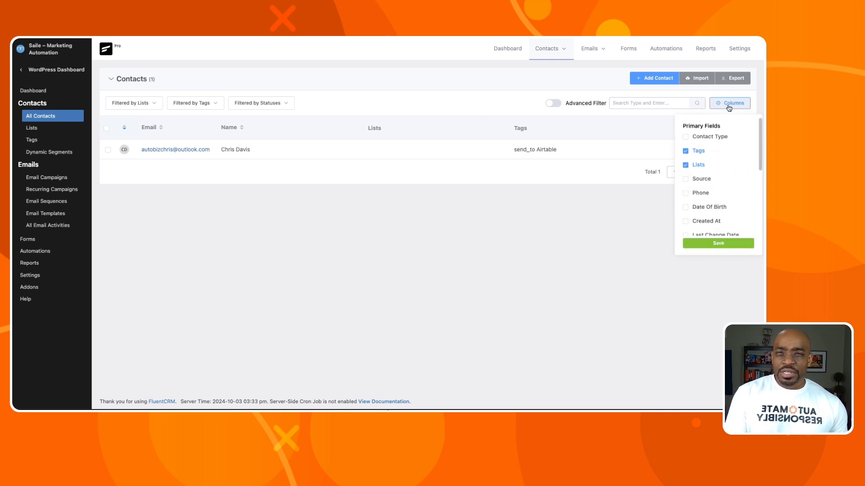
left_click(729, 107)
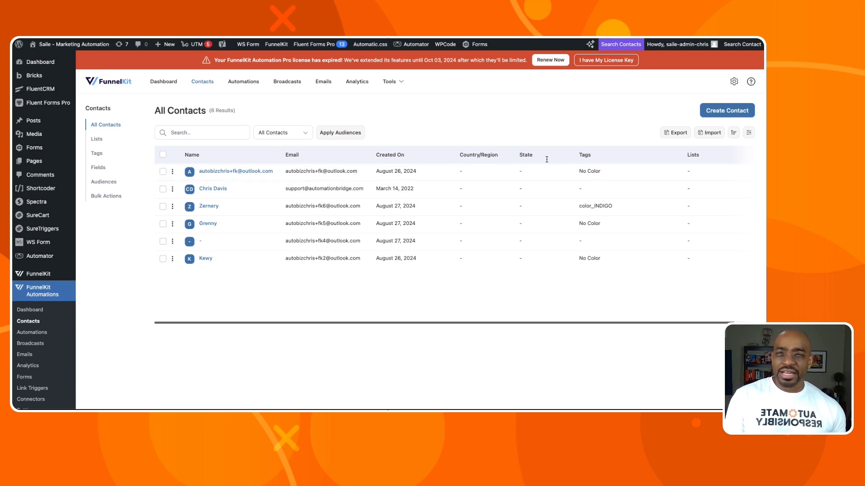
left_click(731, 134)
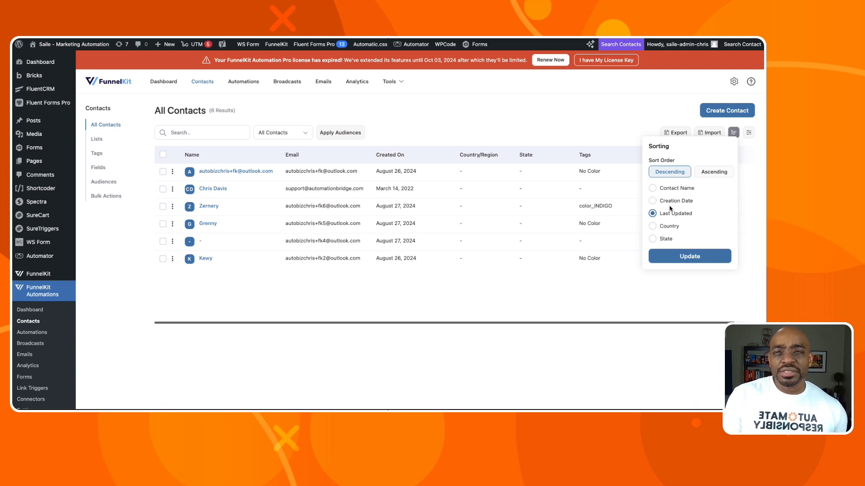
scroll(663, 230, "down", 1)
left_click(664, 228)
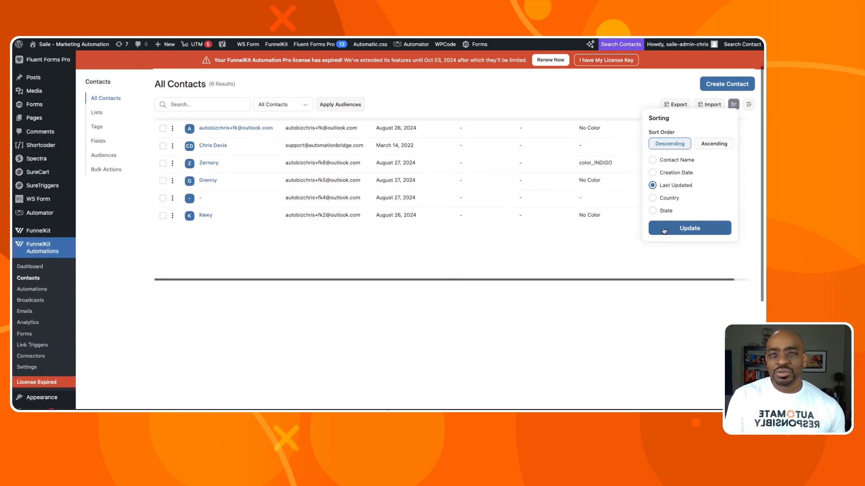
left_click(751, 129)
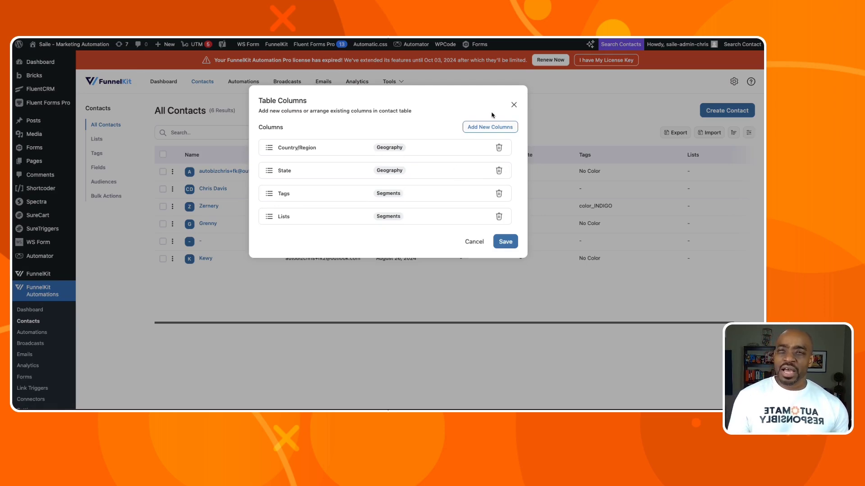
left_click(513, 105)
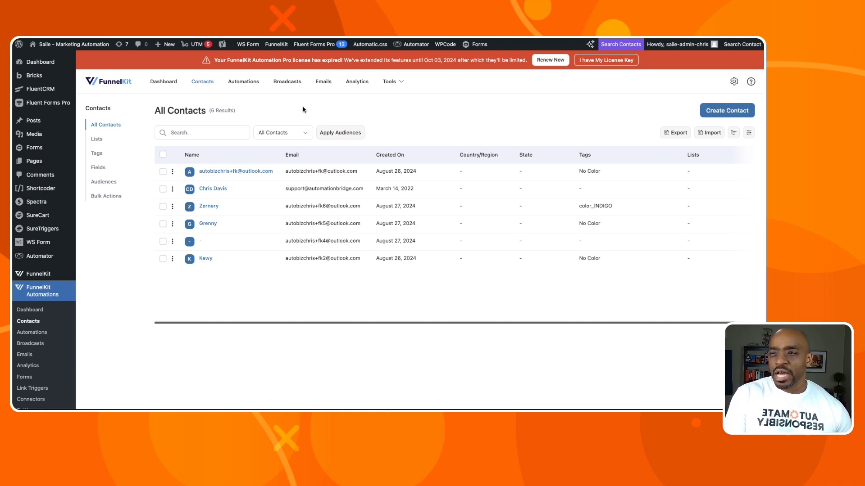
Look at FunnelKit's contact tags and the form for adding a tag, without creating one
left_click(100, 154)
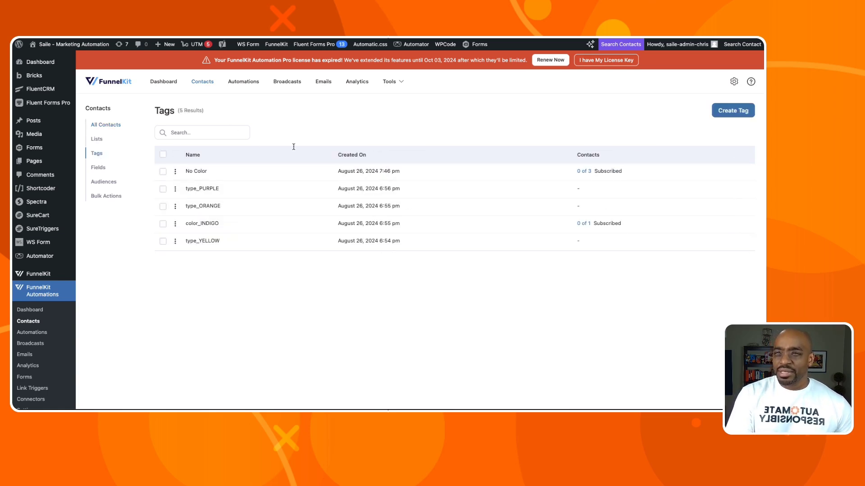
left_click(723, 111)
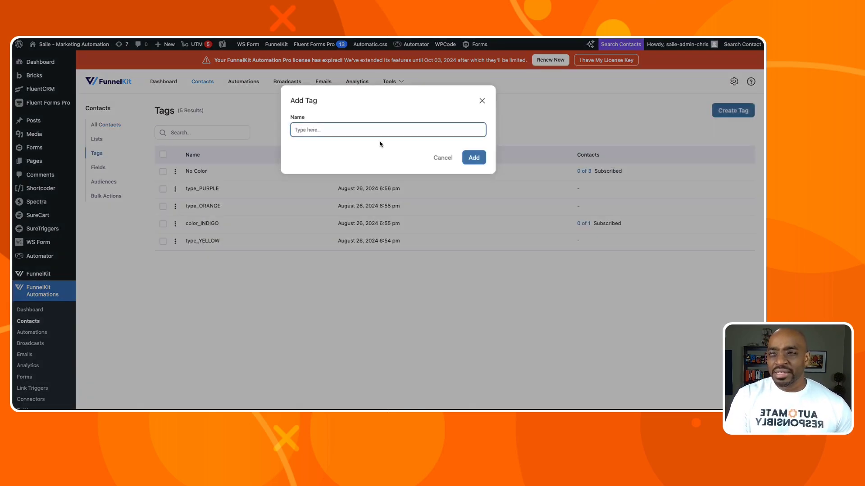
left_click(443, 157)
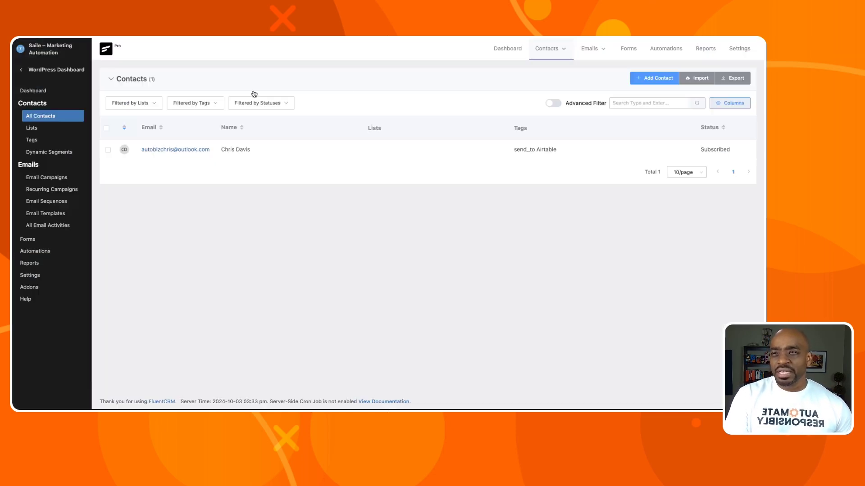
Switch to FluentCRM and create a tag titled test_Tag with the internal subtitle "For testing purposes only"
mouse_move(554, 49)
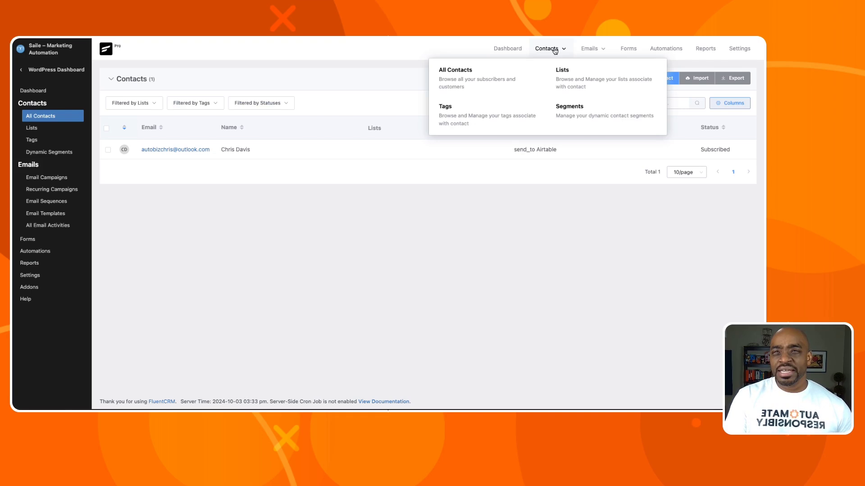
left_click(480, 113)
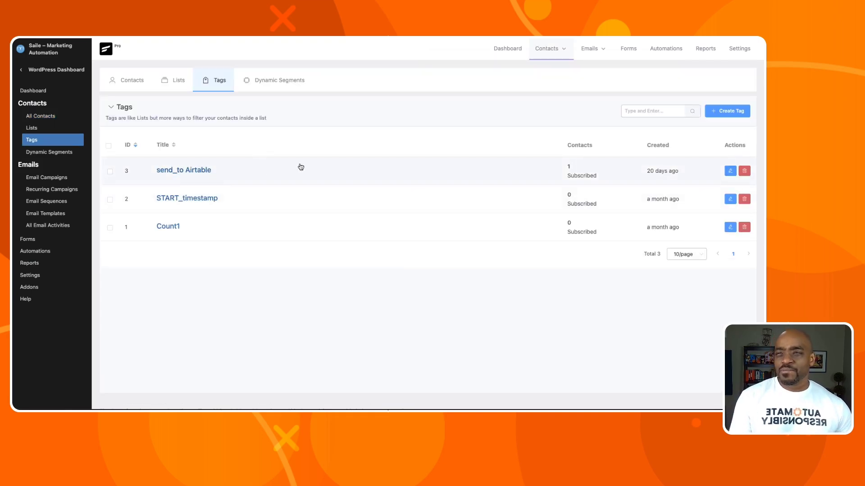
left_click(726, 113)
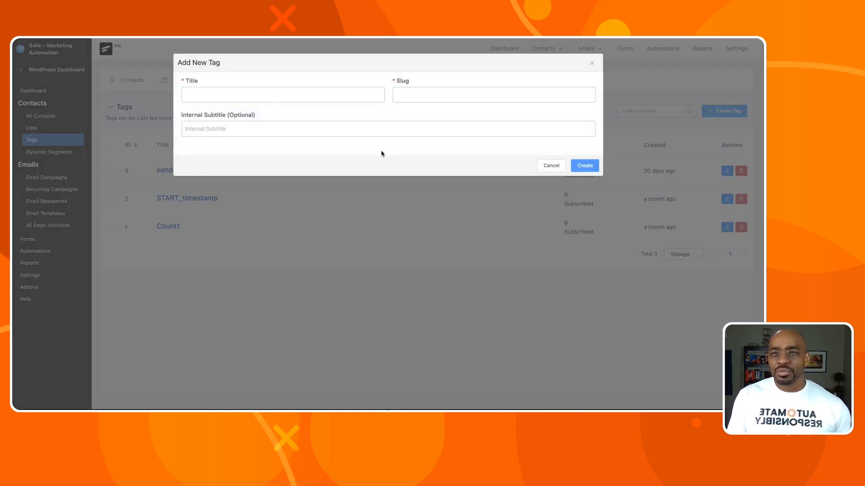
left_click(268, 97)
type("te")
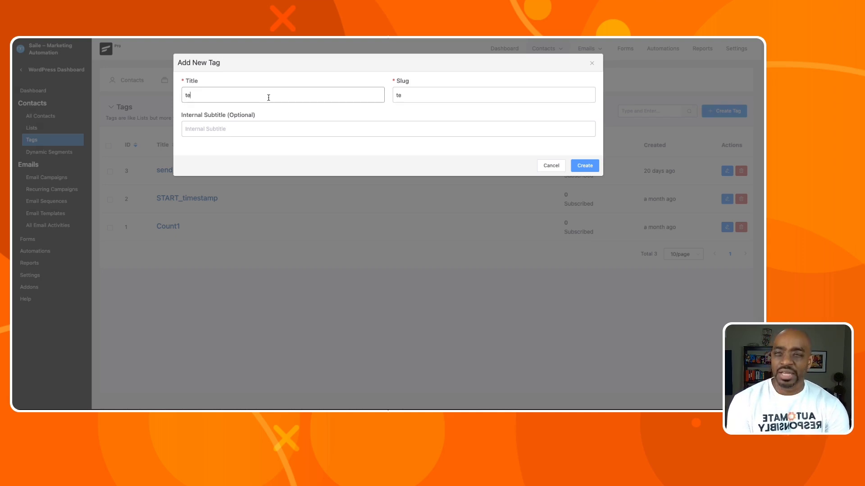
type("st_Tag")
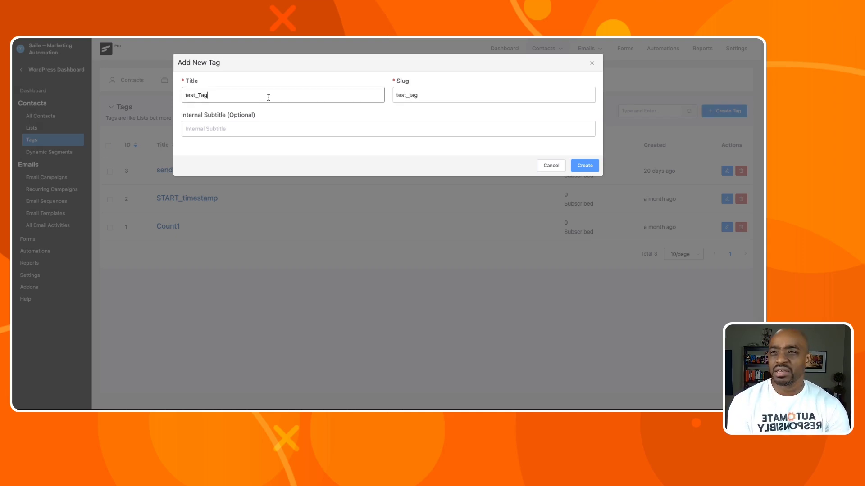
key("Tab")
key("Tab")
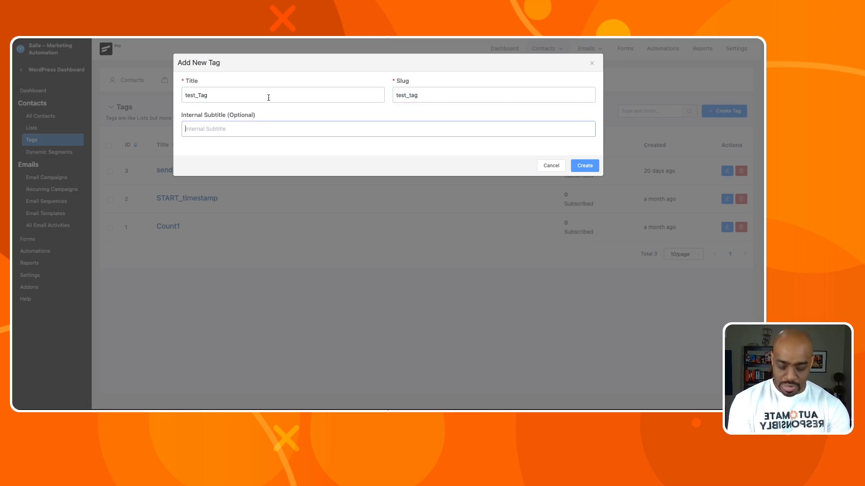
type("For testing purpo")
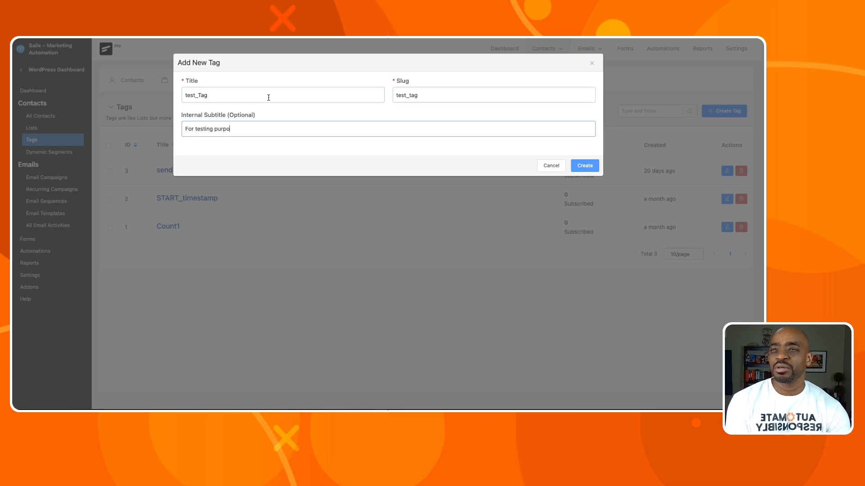
type("ses only")
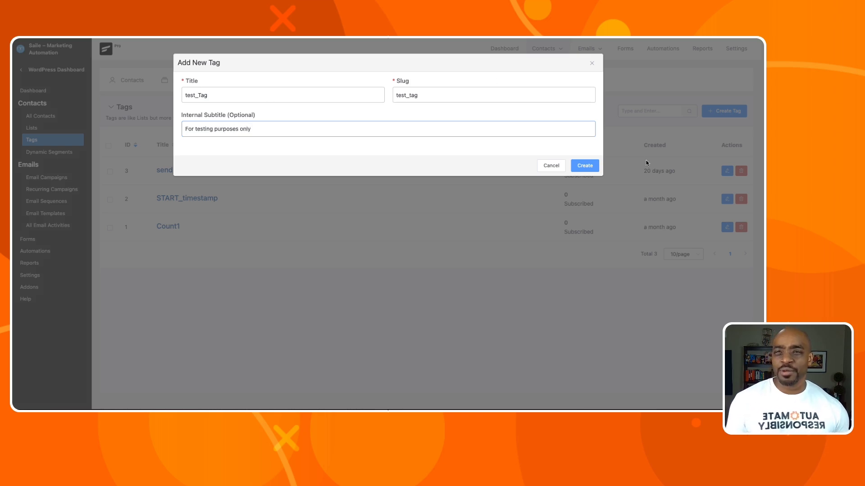
left_click(584, 165)
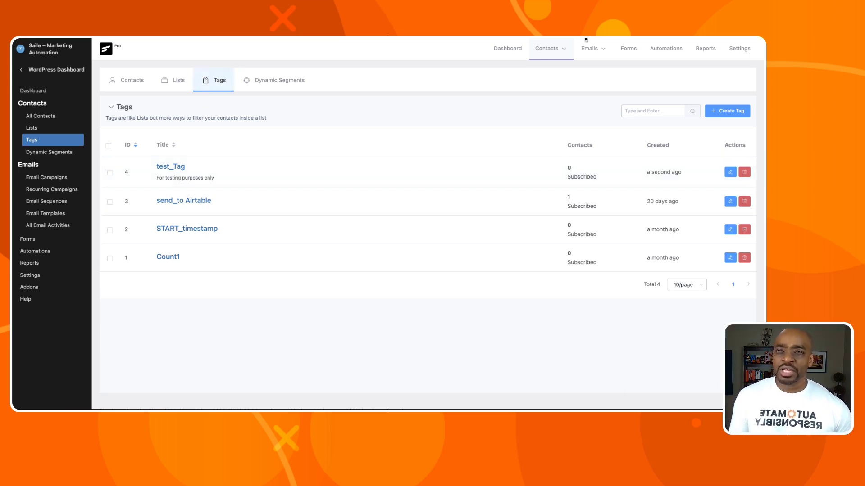
Locate the custom contact fields within FluentCRM's settings
mouse_move(541, 56)
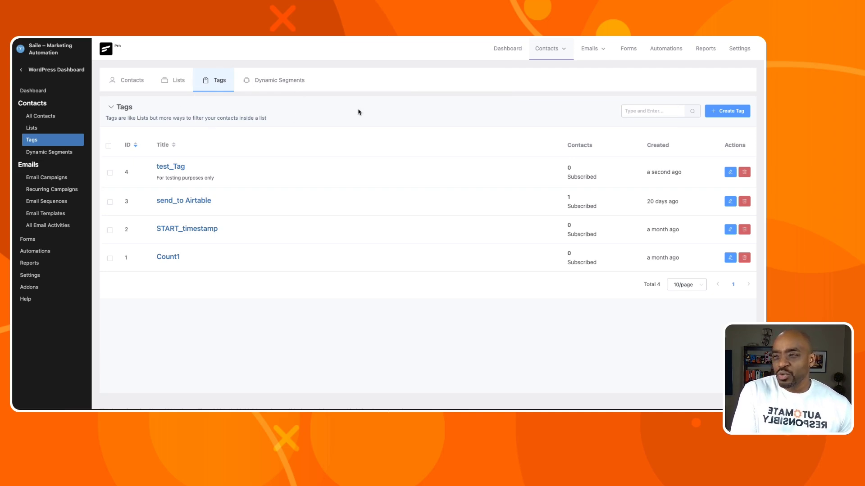
left_click(624, 54)
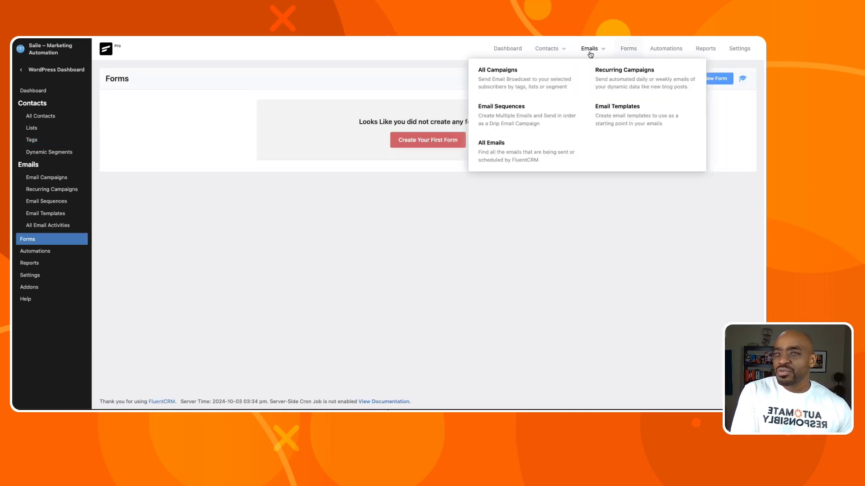
left_click(545, 48)
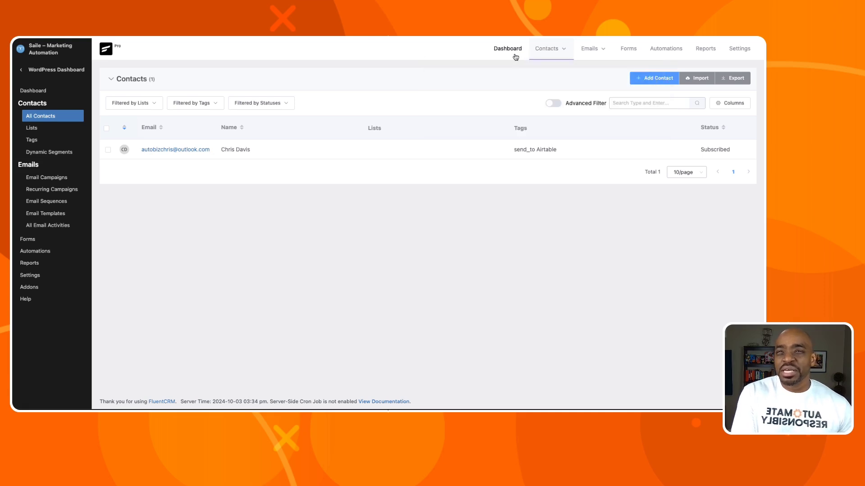
left_click(737, 50)
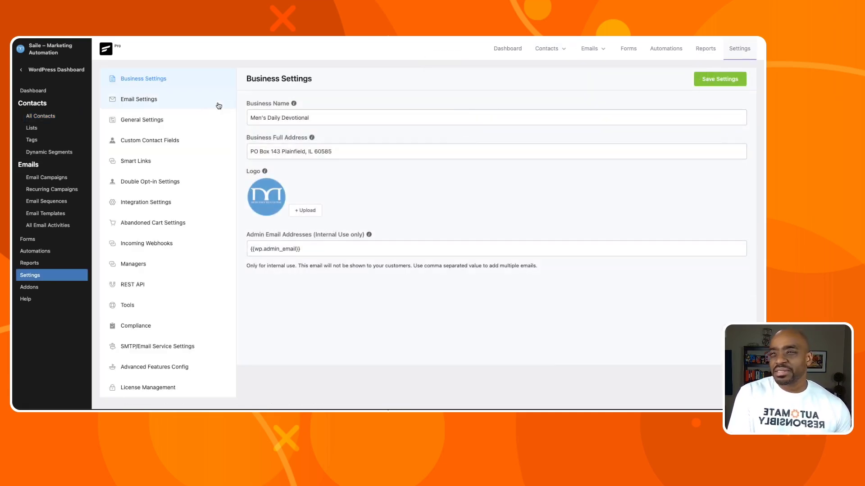
left_click(146, 142)
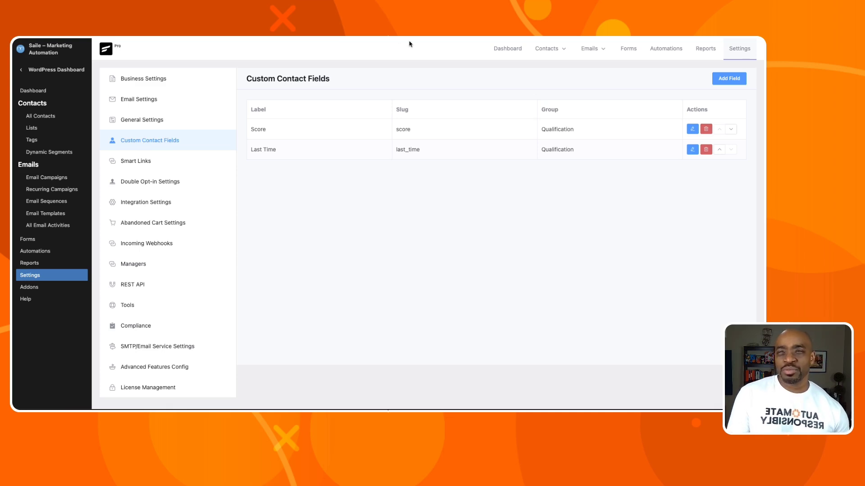
Start a new custom contact field and choose Single Line Text as its field type
mouse_move(546, 49)
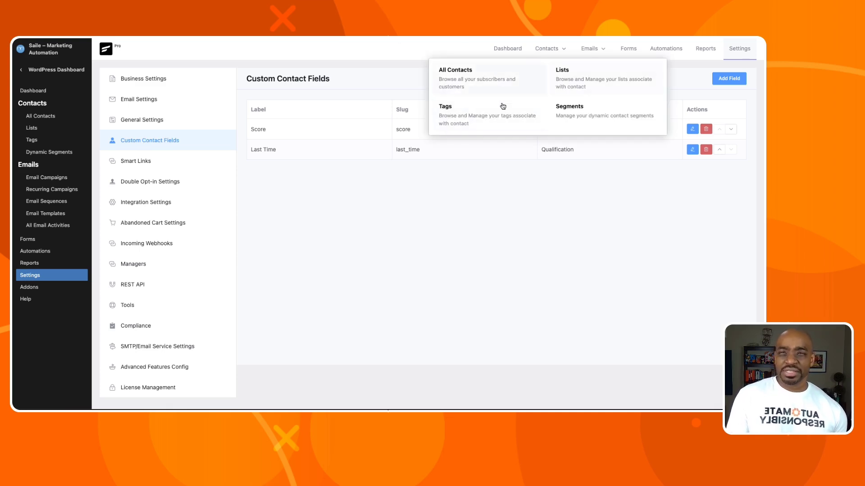
left_click(725, 79)
left_click(417, 98)
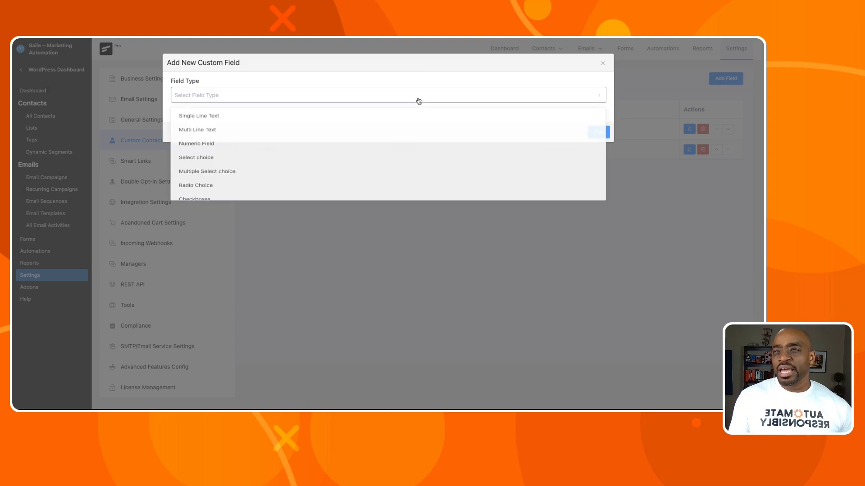
left_click(275, 118)
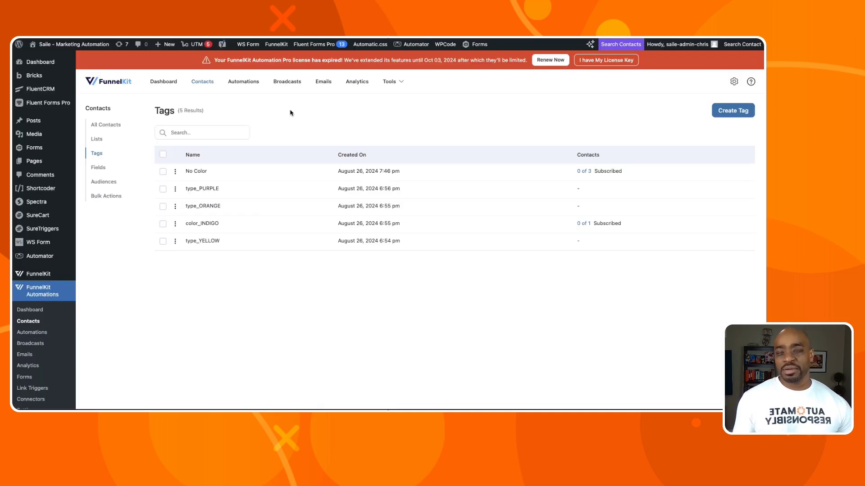
Look at FunnelKit's contact fields and the new field form with the Qualifiers group chosen, without creating a field
left_click(99, 168)
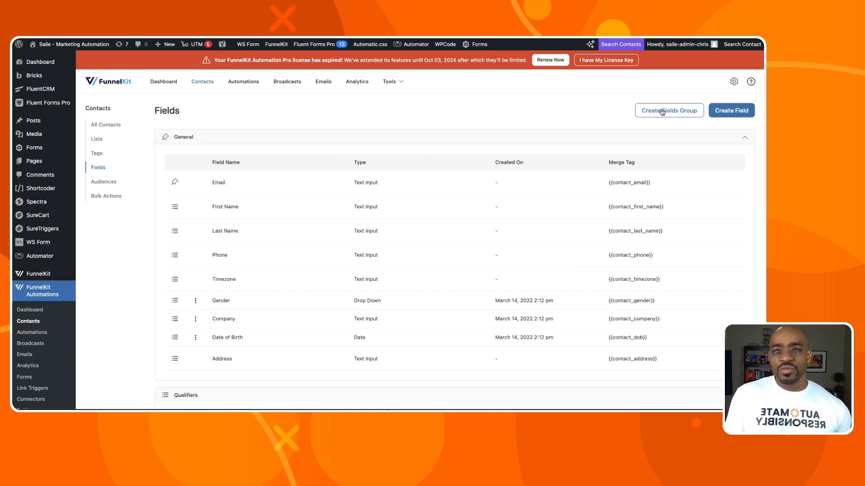
left_click(726, 111)
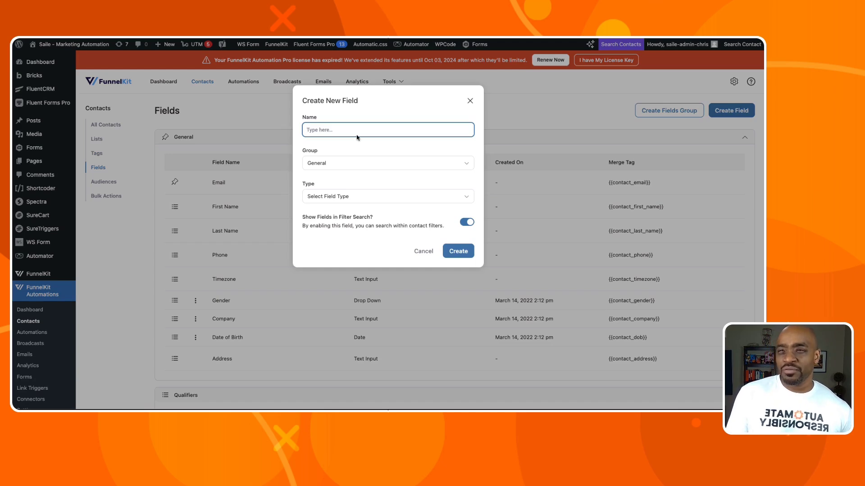
left_click(352, 166)
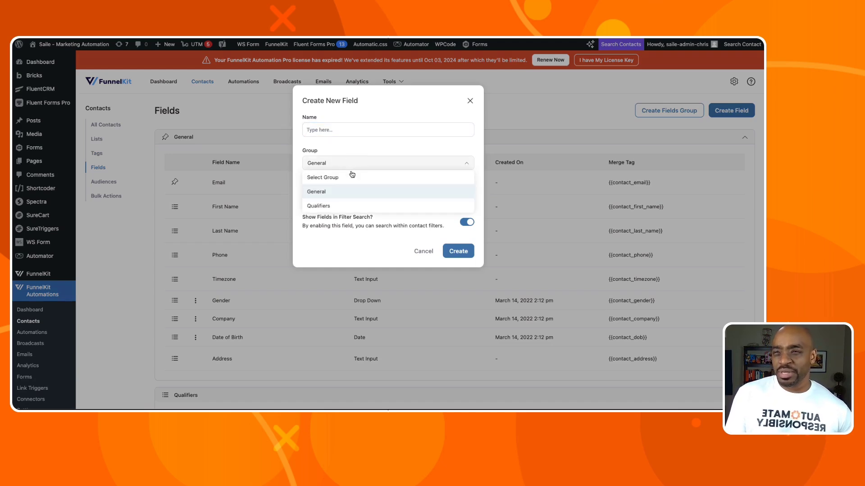
left_click(370, 206)
left_click(380, 197)
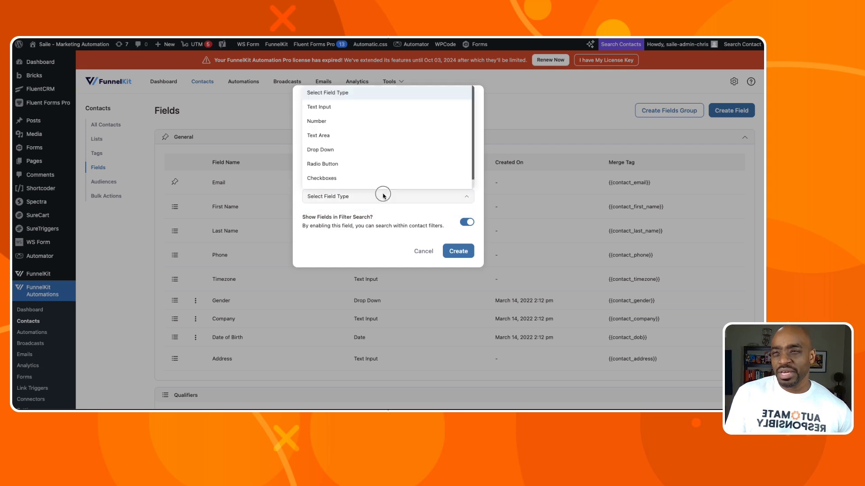
left_click(426, 247)
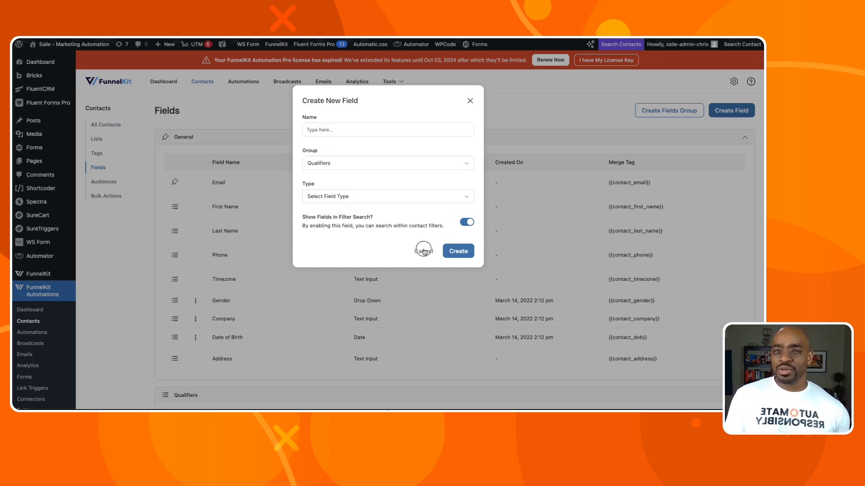
left_click(423, 251)
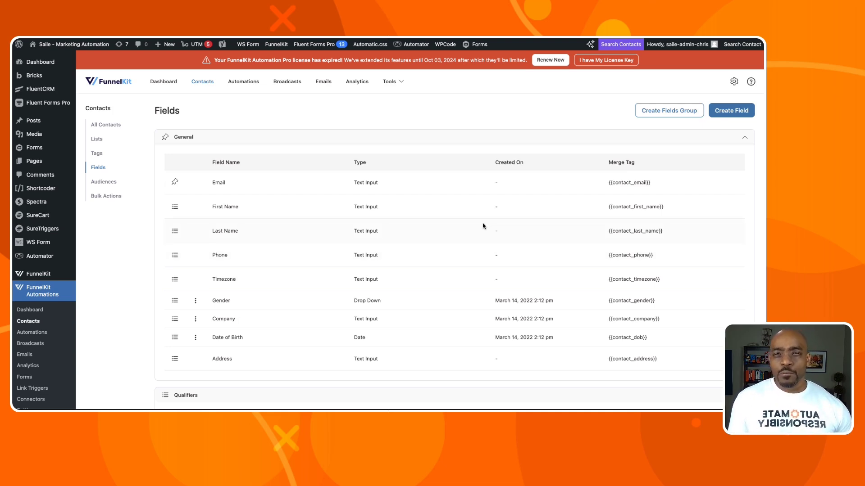
Start another new contact field in FunnelKit and look through all available field types
left_click(717, 116)
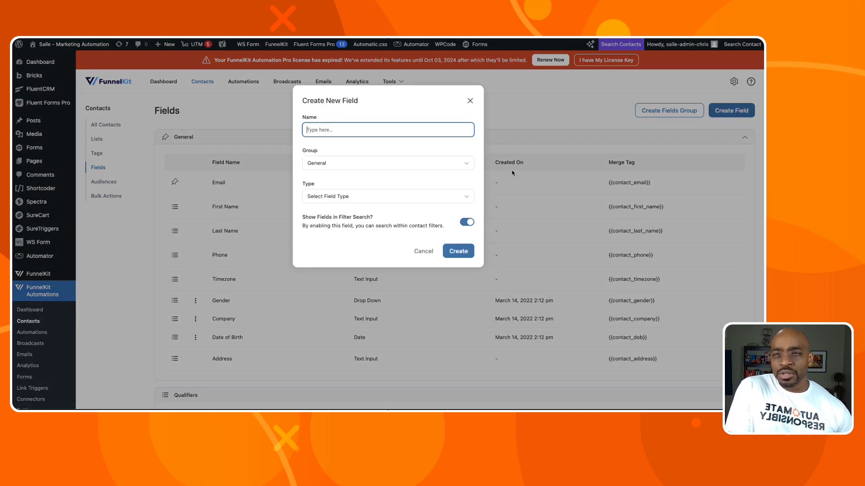
left_click(398, 197)
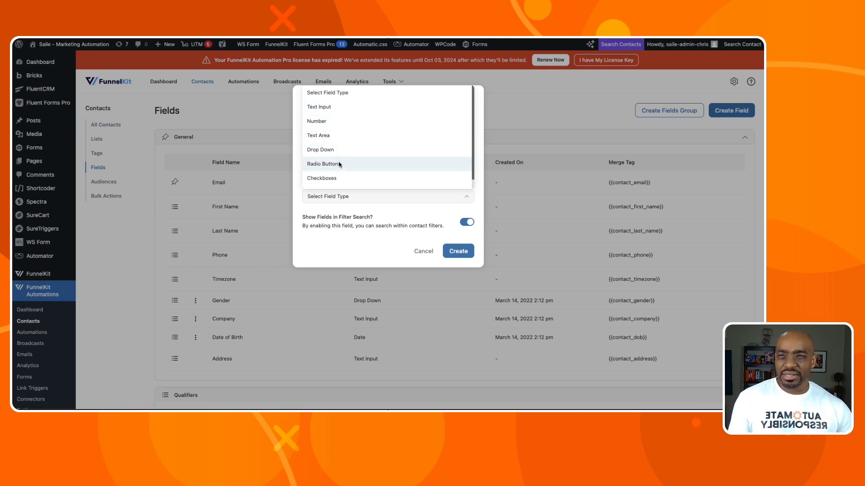
scroll(339, 164, "down", 1)
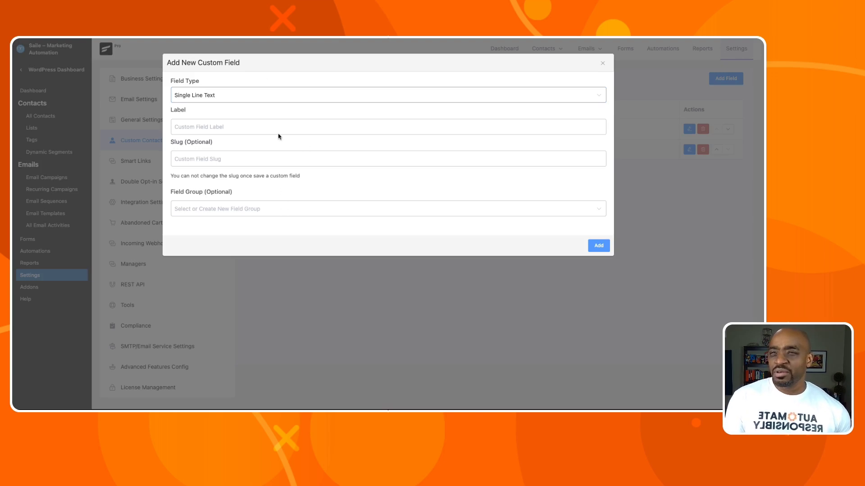
Switch to FluentCRM, review the field types for a new custom field, discard the form and view the contact lists
left_click(274, 102)
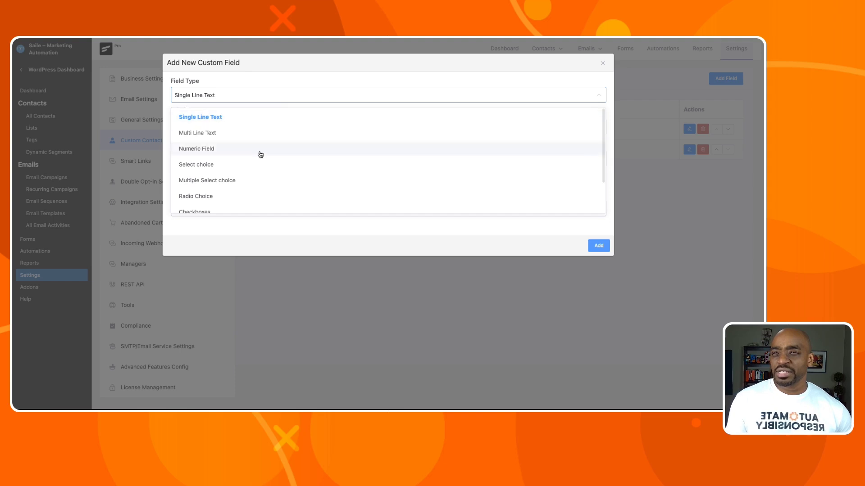
scroll(259, 155, "down", 3)
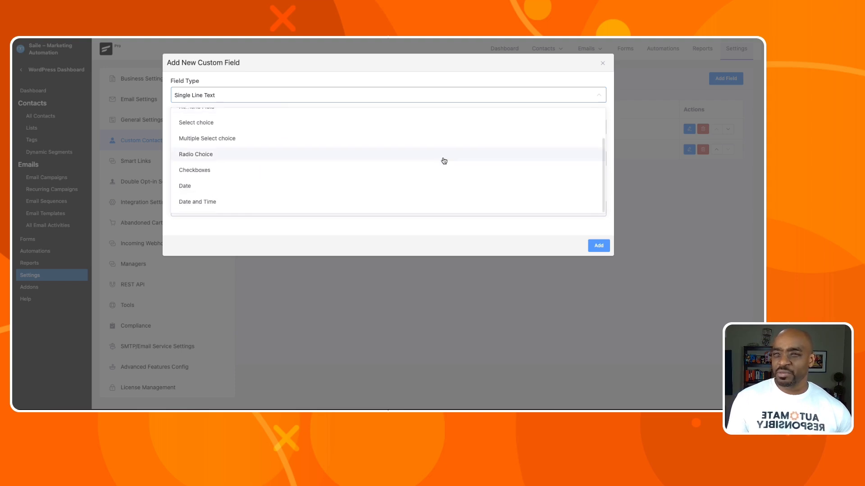
left_click(603, 68)
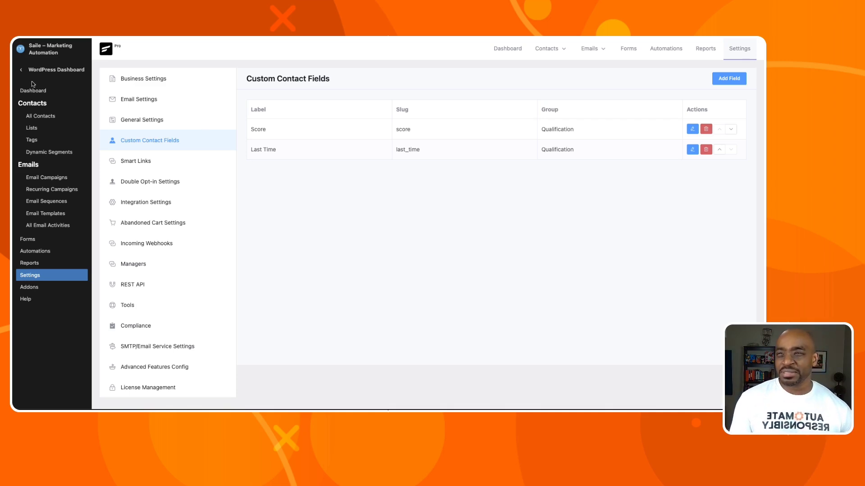
left_click(45, 119)
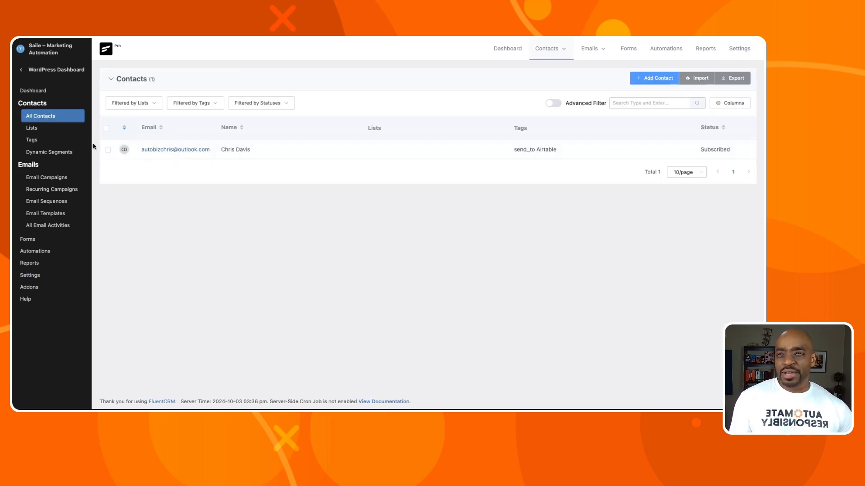
left_click(51, 130)
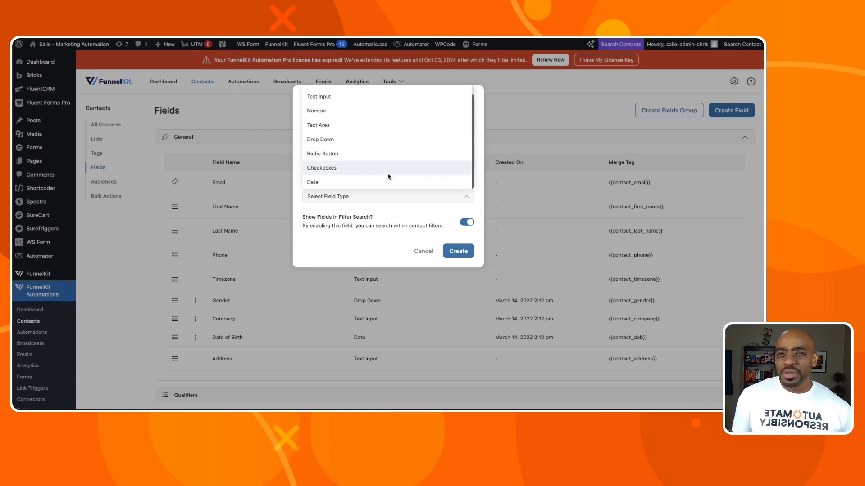
Switch to FunnelKit, discard the unfinished field and create a contact list named Main List with the description Everybody
left_click(422, 251)
left_click(423, 251)
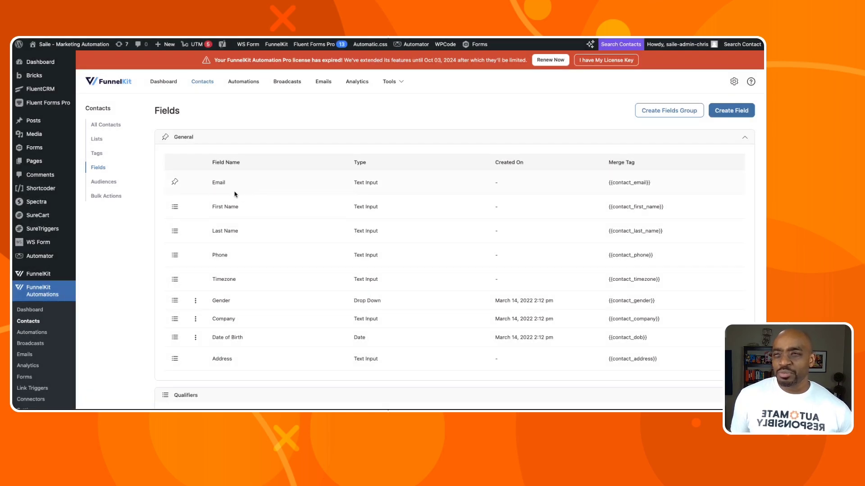
left_click(99, 139)
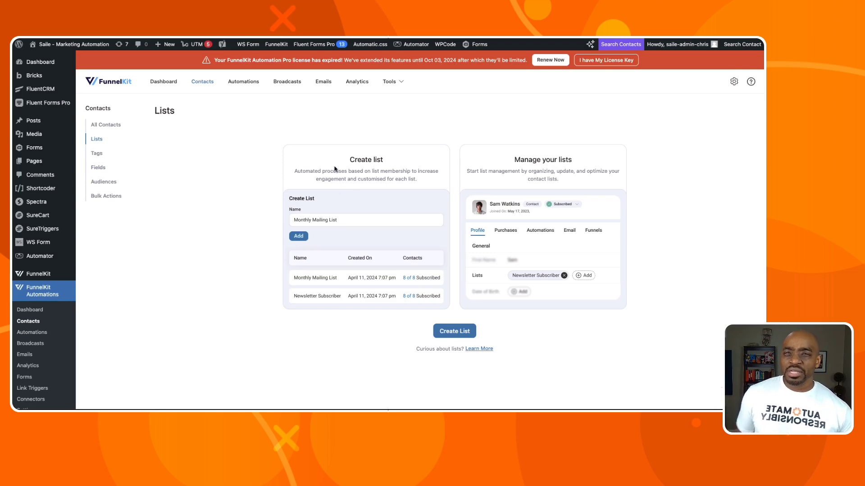
left_click(454, 330)
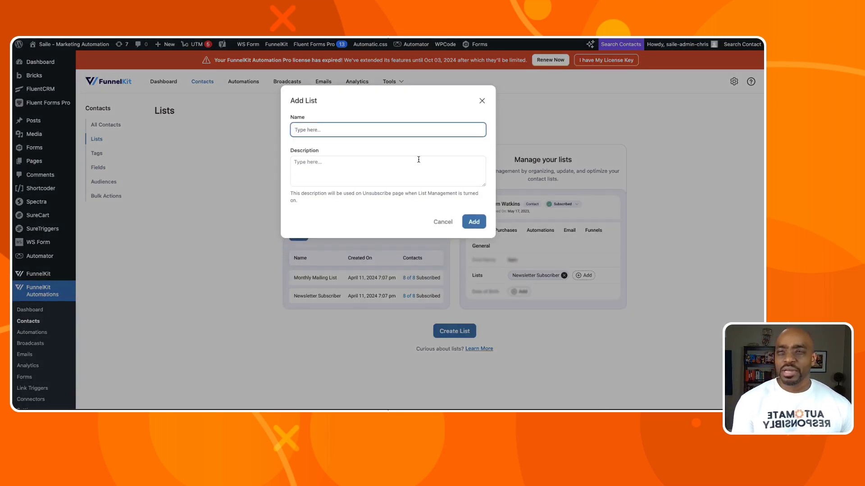
type("MA")
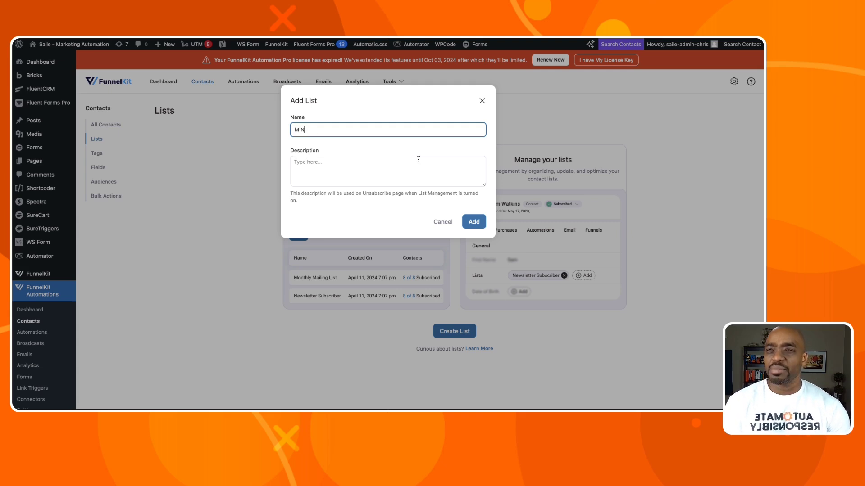
type("in List")
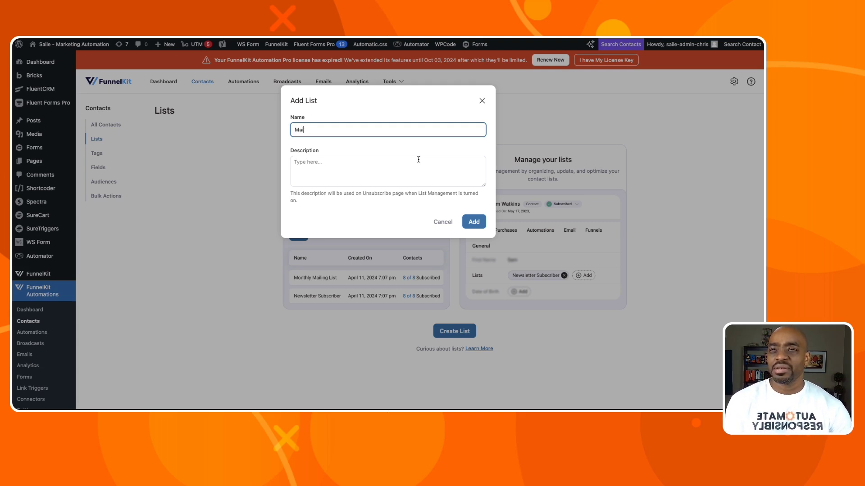
left_click(419, 160)
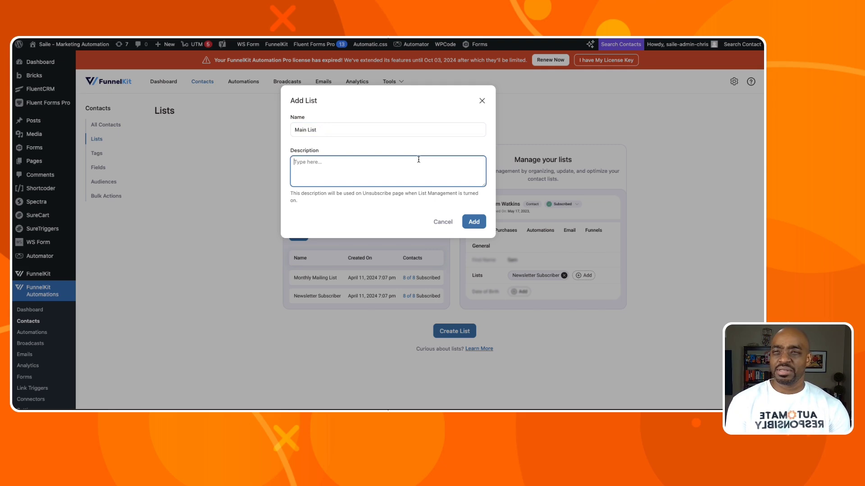
type("Everybod")
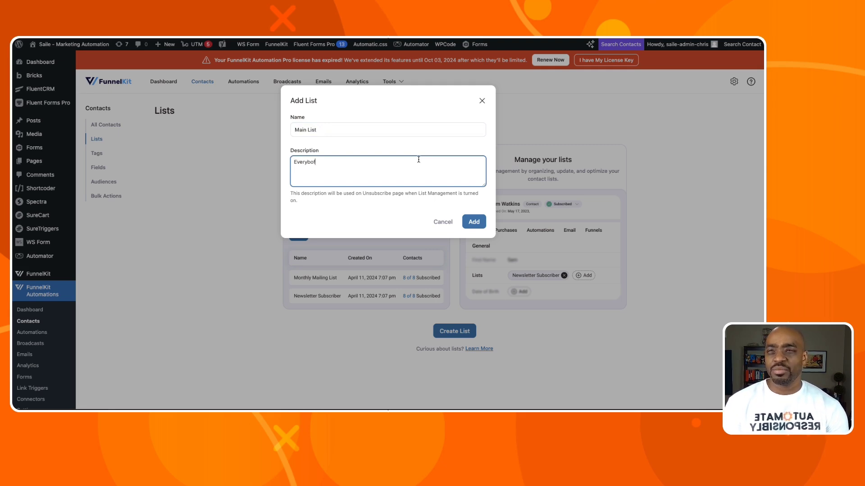
type("dy")
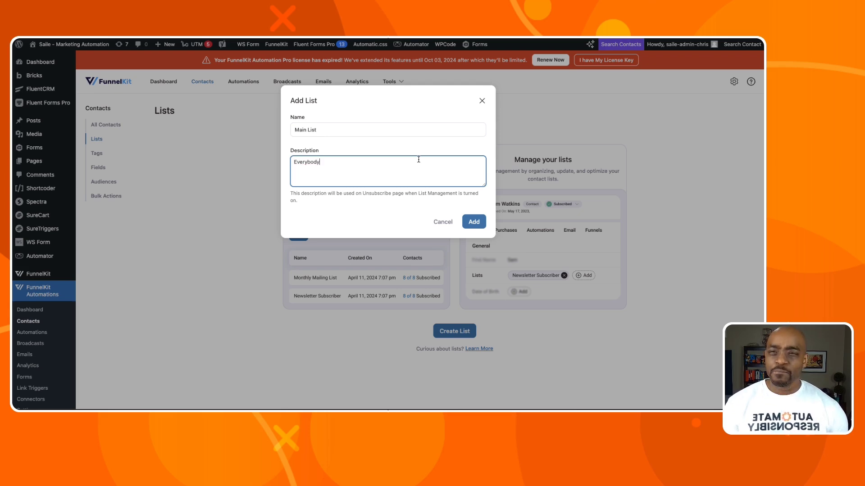
left_click(480, 223)
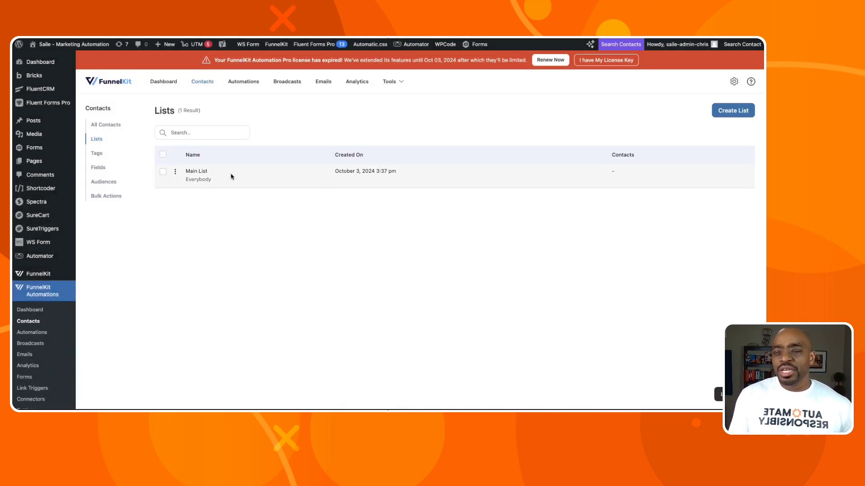
Switch to FluentCRM and open the profile of the only contact in the contacts overview
left_click(202, 86)
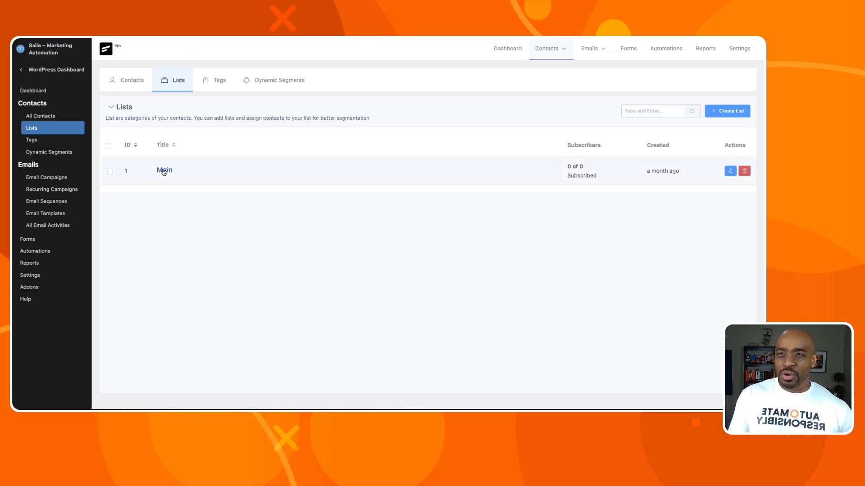
left_click(127, 81)
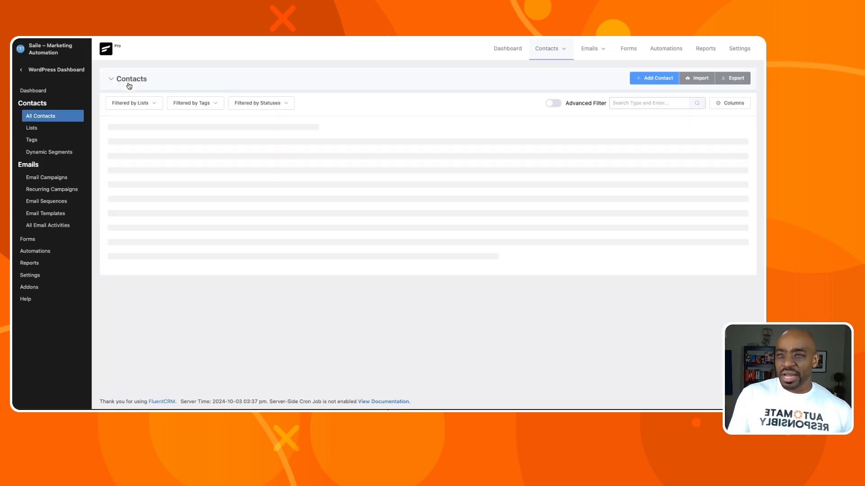
left_click(162, 147)
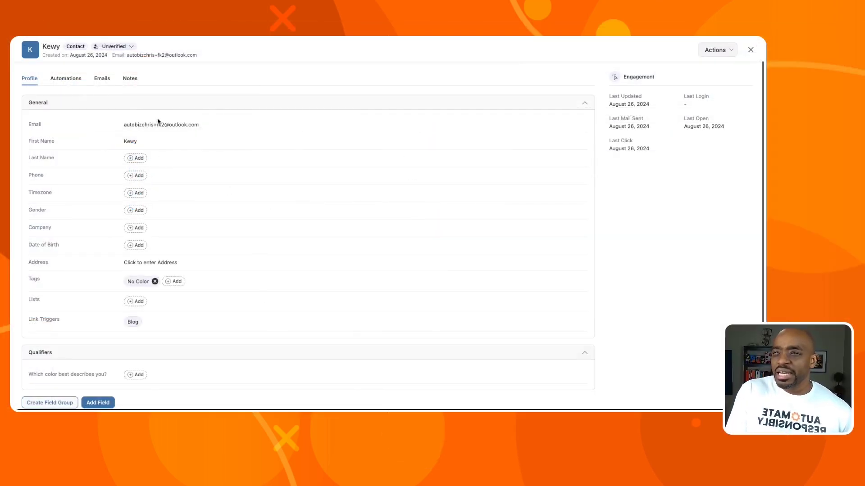
Examine the contact status options on the contact's profile in FunnelKit, without changing the status
left_click(135, 47)
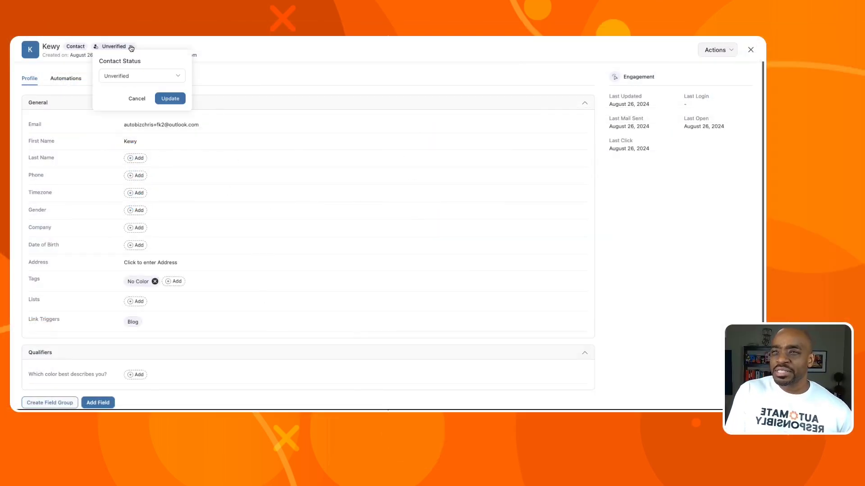
left_click(141, 77)
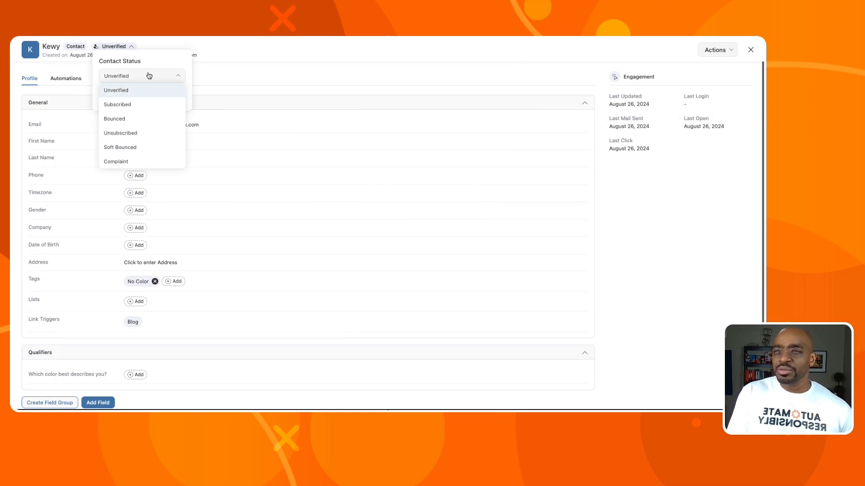
left_click(152, 46)
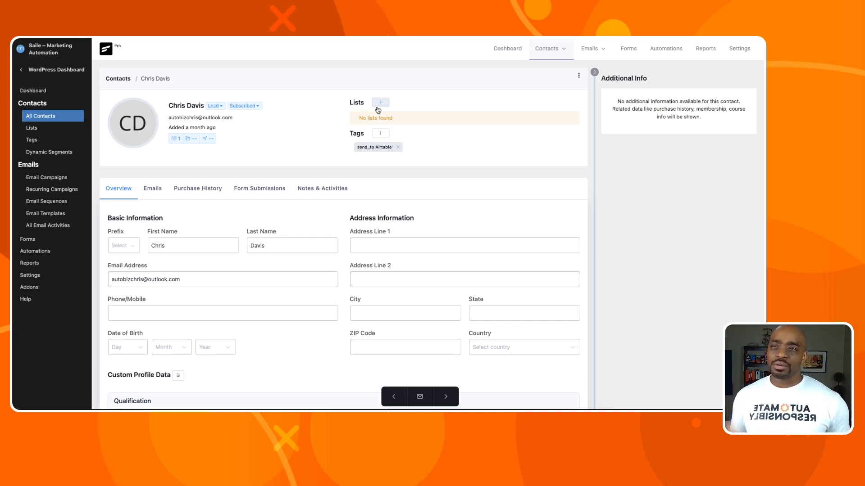
Switch to FluentCRM and examine the subscription status options on the contact's profile, without changing the status
left_click(256, 106)
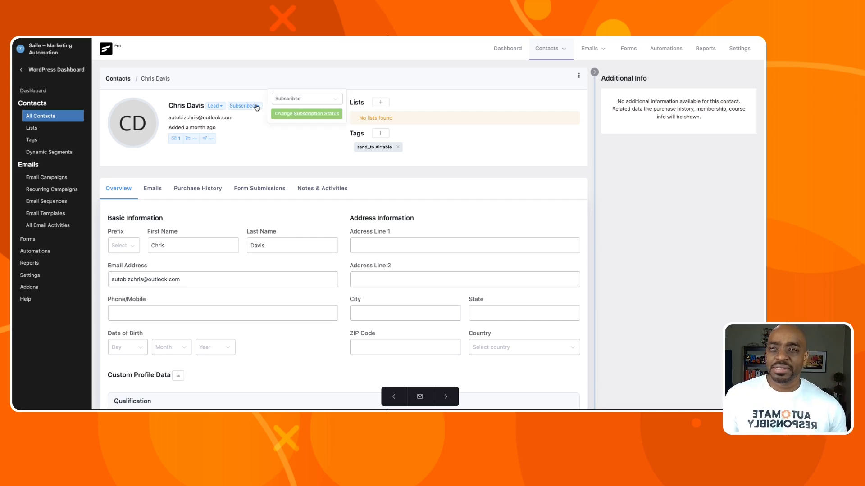
left_click(302, 98)
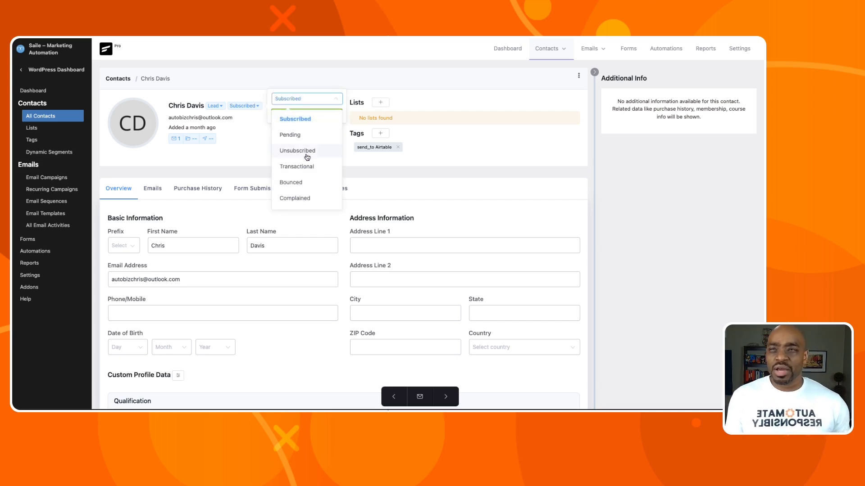
left_click(252, 109)
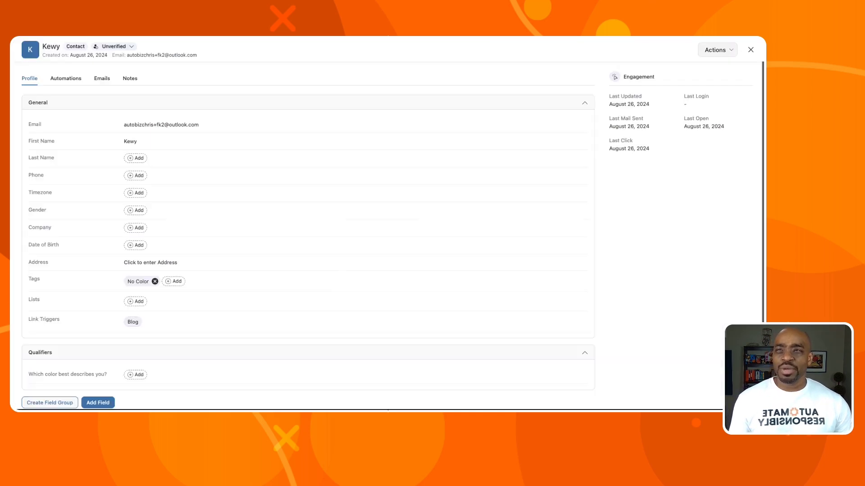
Return to the FunnelKit contact's profile and review its status choices again for comparison with FluentCRM
left_click(130, 48)
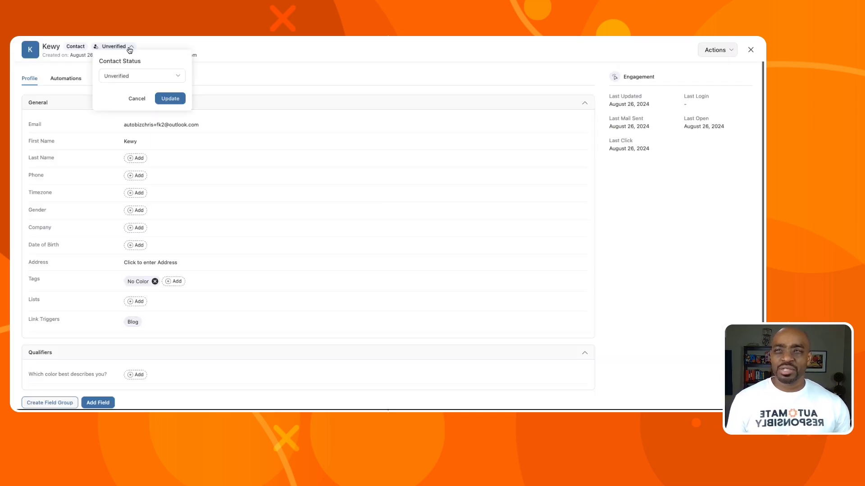
left_click(143, 80)
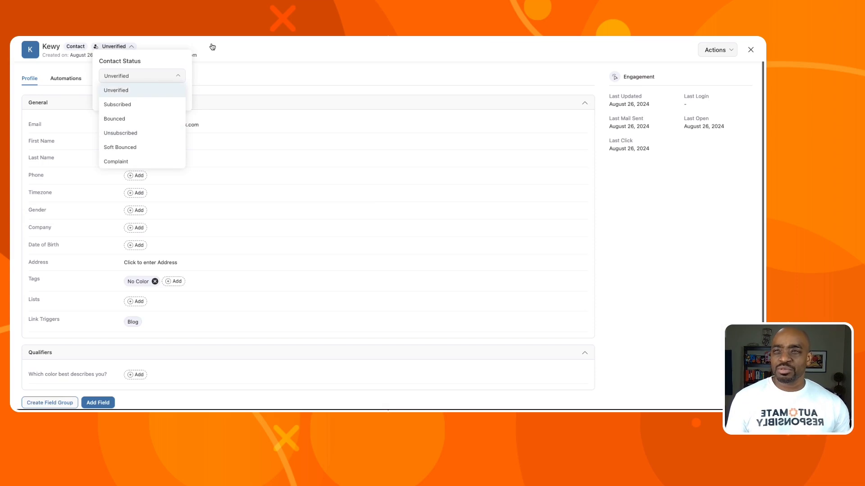
left_click(229, 51)
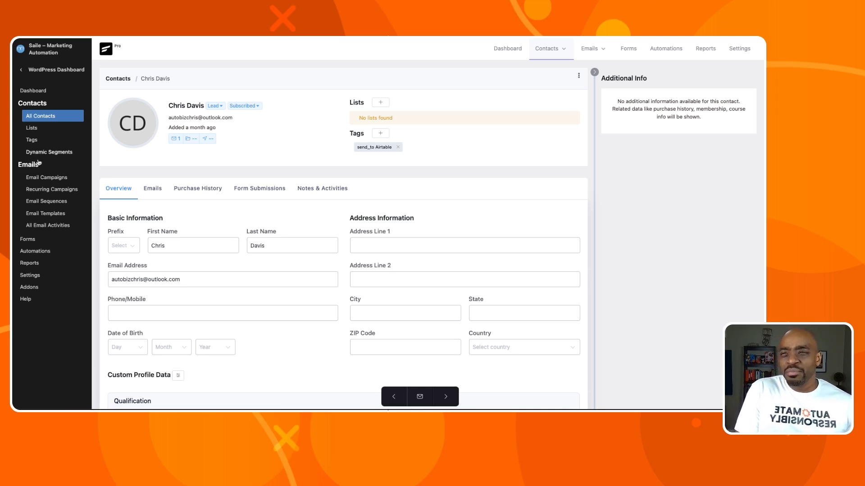
View the Forms section in FluentCRM, then switch to FunnelKit, close the contact profile and open its Forms overview
left_click(31, 239)
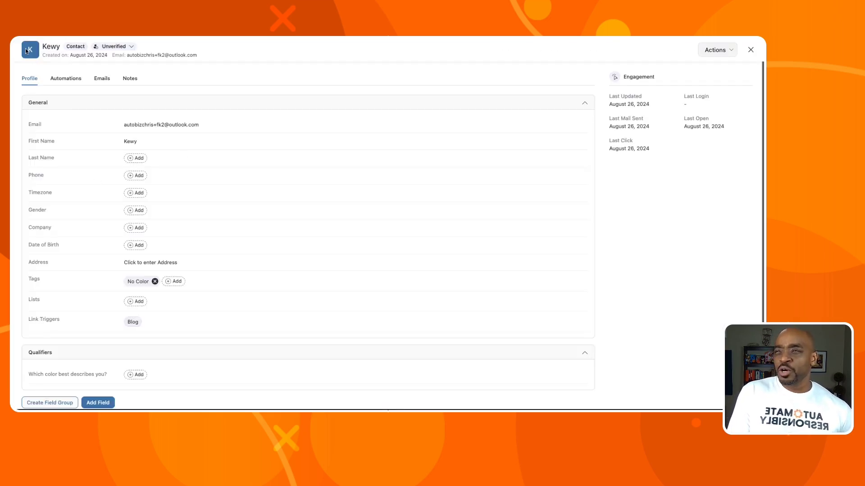
key("Escape")
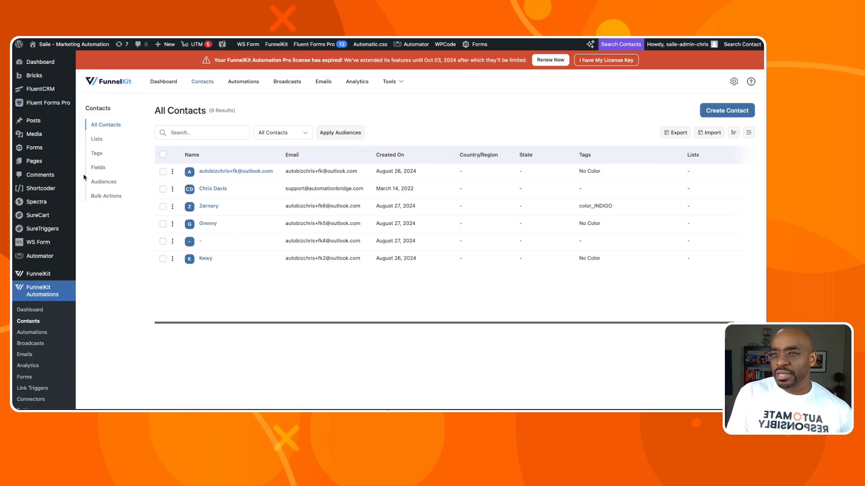
scroll(84, 177, "down", 4)
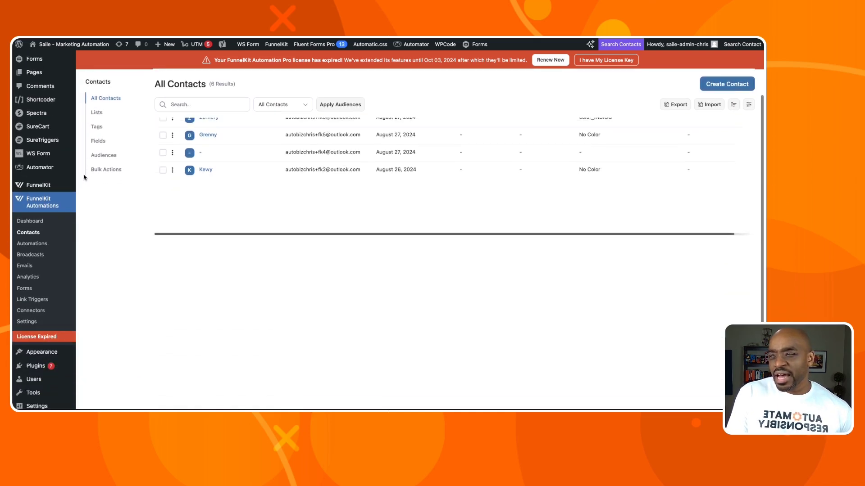
left_click(36, 291)
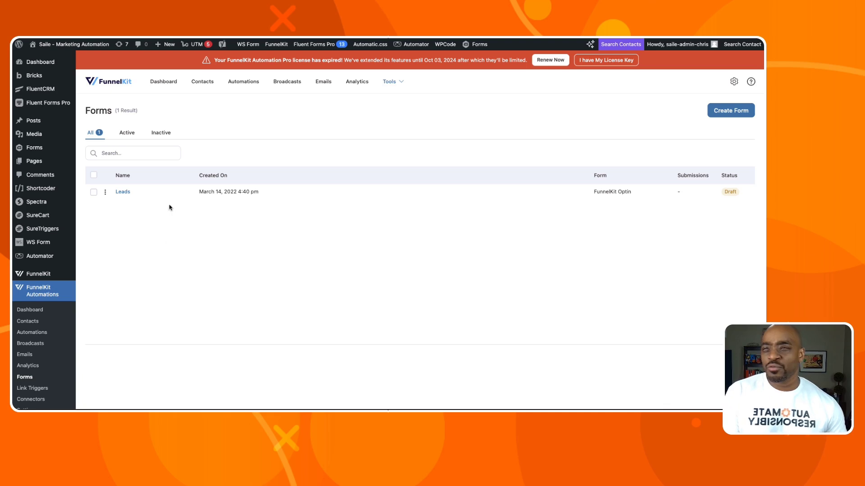
In the Leads form, map First Name to First Name, Email to Email, and the color question to "Which color best describes you?"
left_click(123, 192)
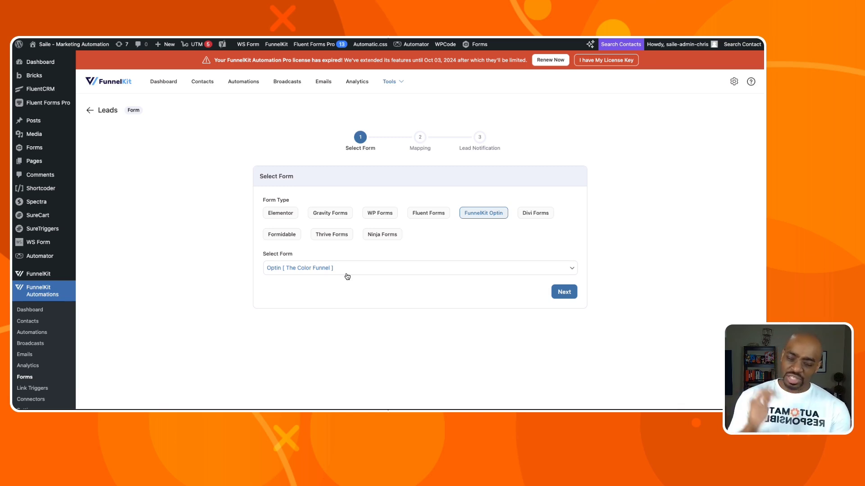
left_click(564, 292)
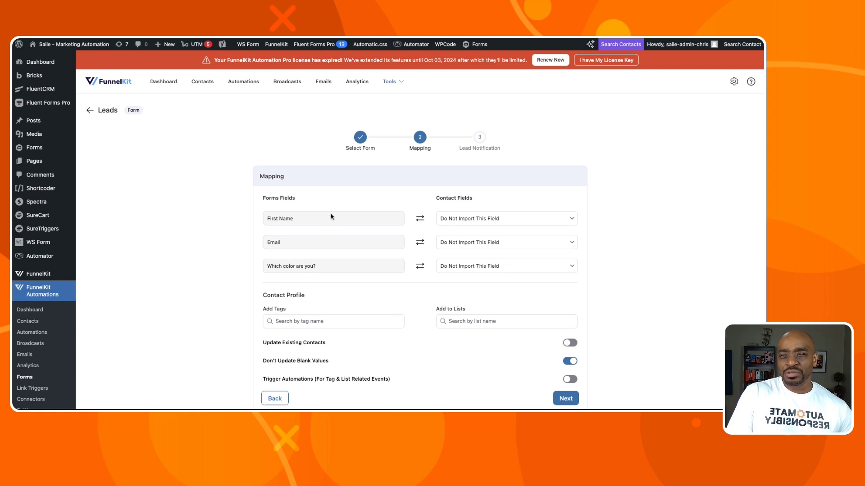
scroll(332, 218, "down", 1)
left_click(466, 197)
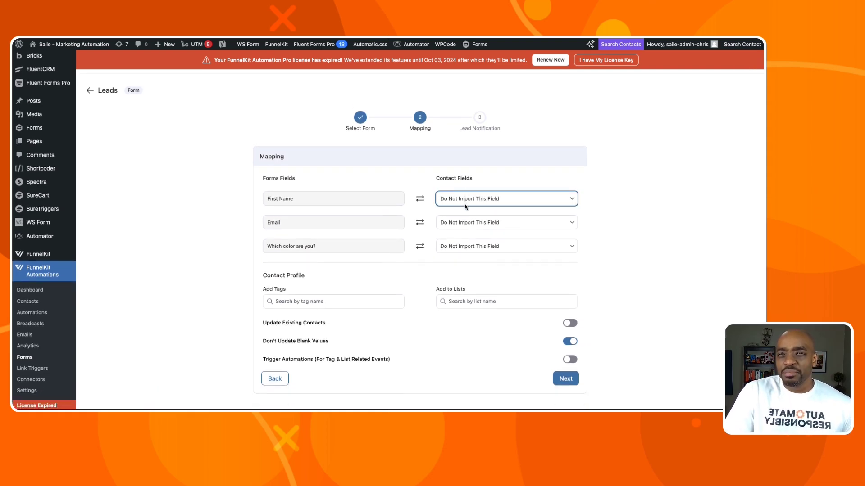
left_click(467, 224)
left_click(476, 223)
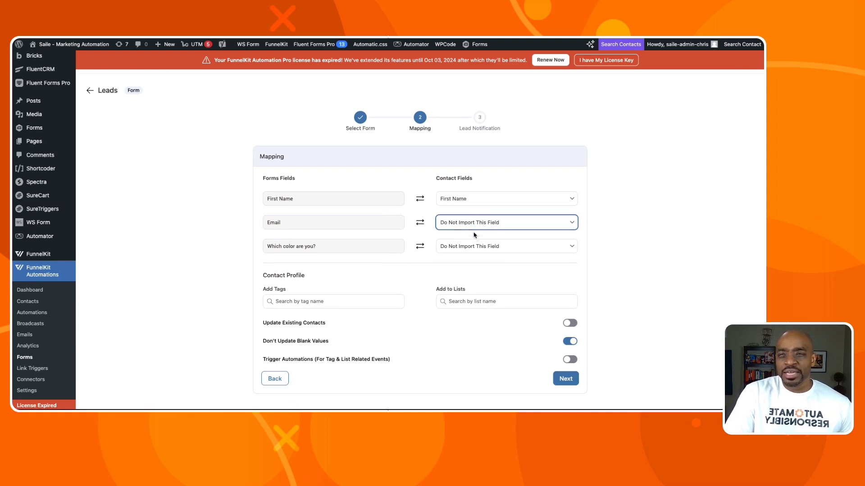
left_click(474, 243)
left_click(479, 247)
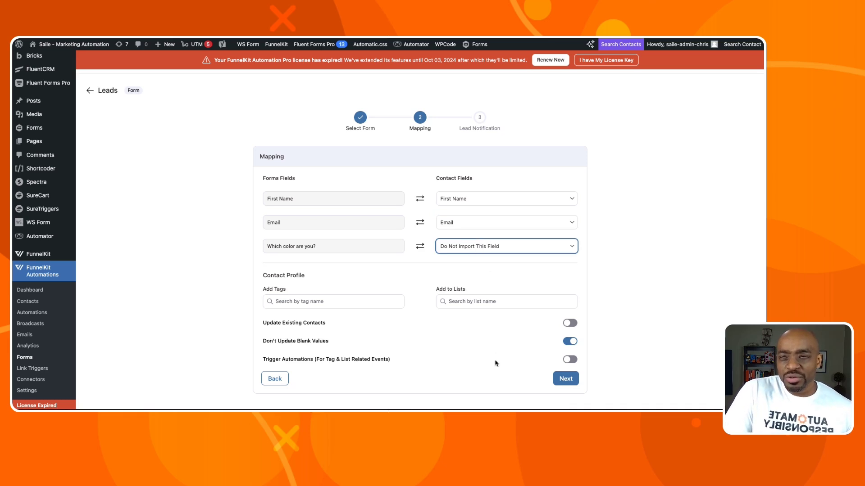
left_click(494, 402)
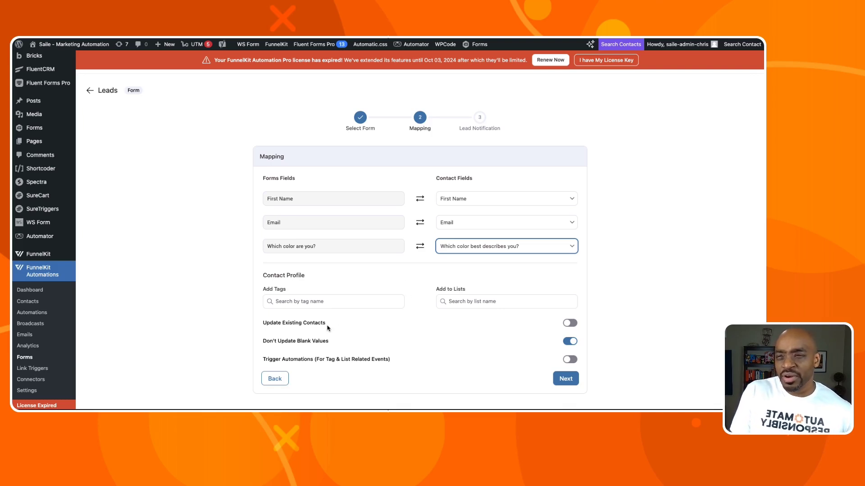
Enable updating of existing contacts for the Leads form and proceed to its Lead Notification stage
left_click(569, 324)
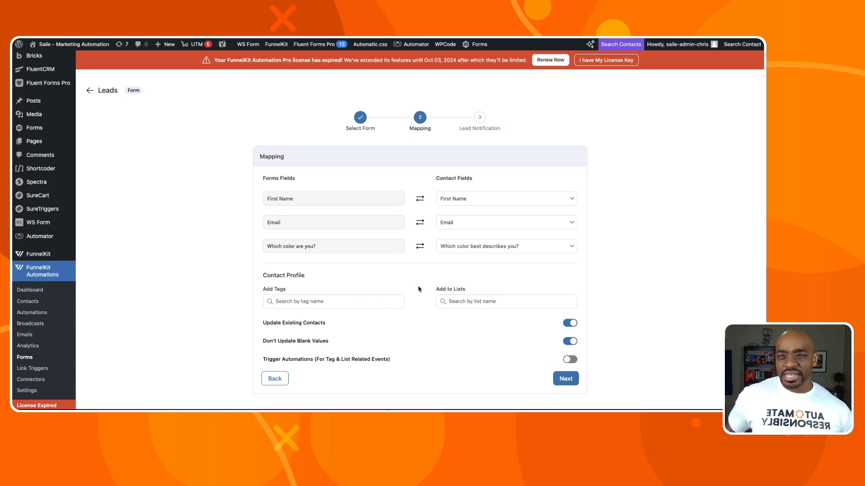
scroll(418, 289, "down", 4)
scroll(418, 289, "up", 5)
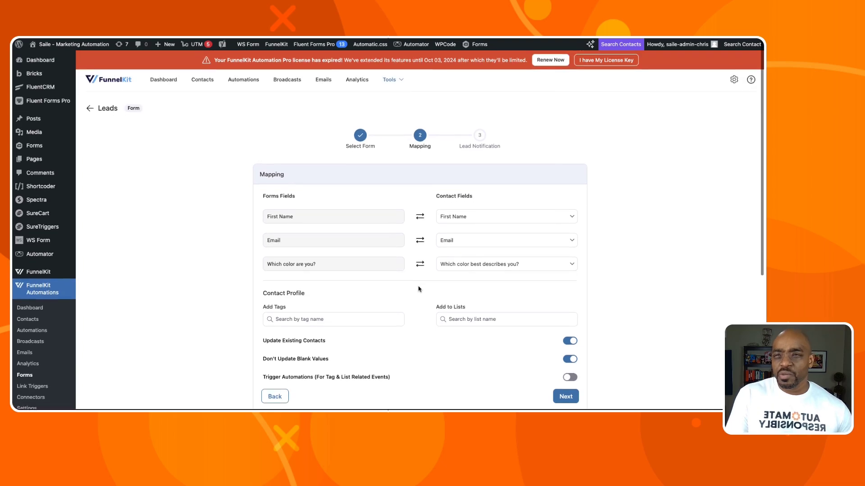
scroll(418, 290, "down", 1)
left_click(565, 367)
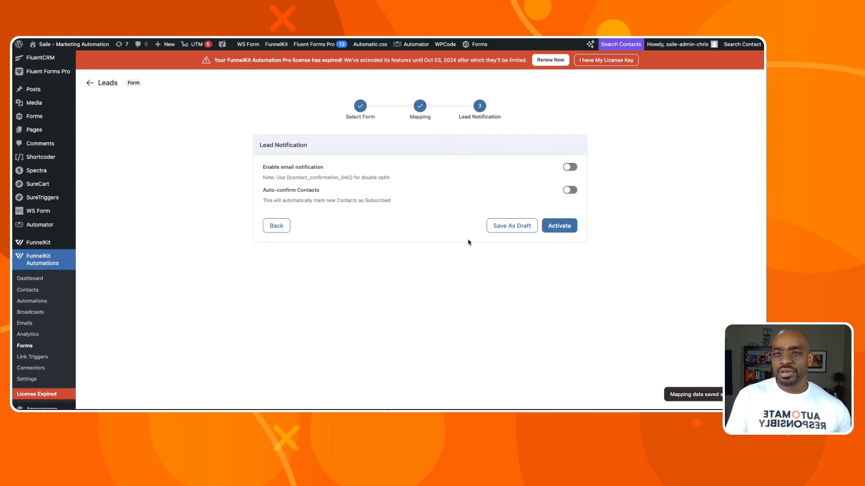
scroll(468, 242, "up", 1)
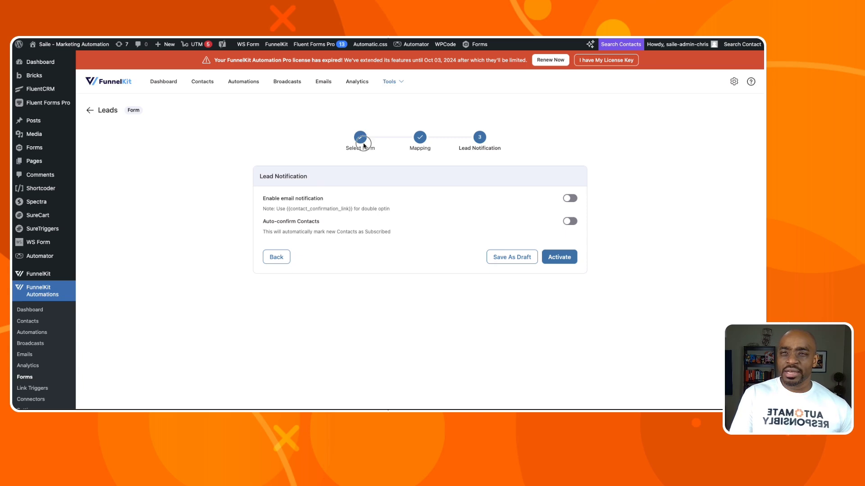
Step back through the Leads form's setup to the form selection, then return to the mapping stage to review it
left_click(271, 262)
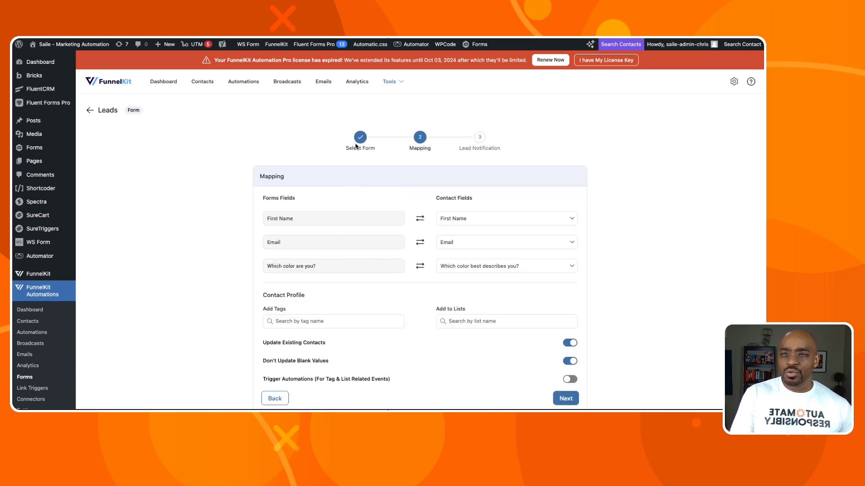
scroll(378, 305, "down", 1)
scroll(378, 305, "down", 3)
left_click(284, 212)
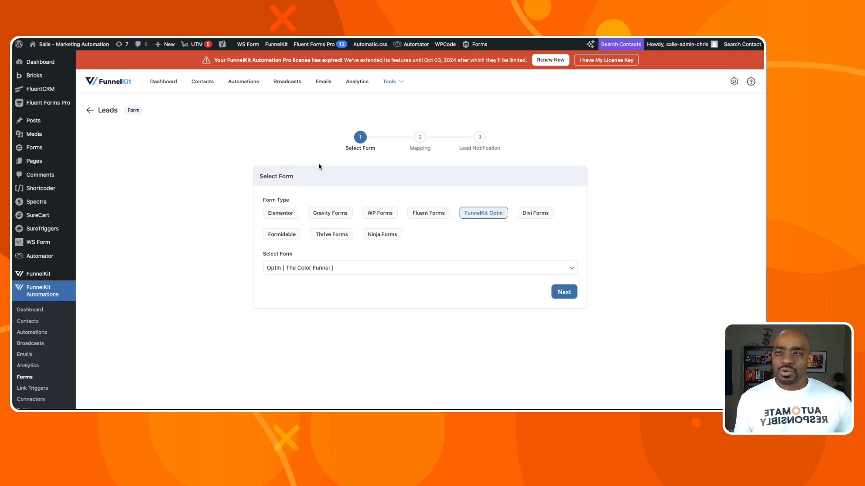
left_click(479, 144)
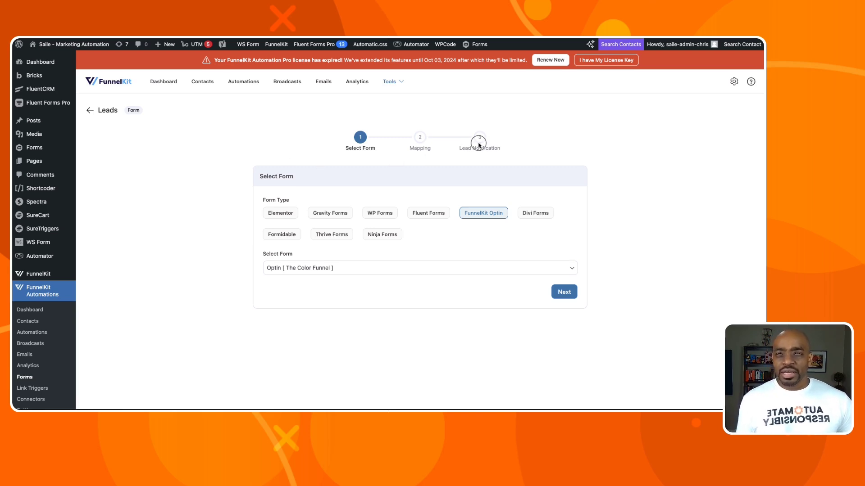
left_click(563, 293)
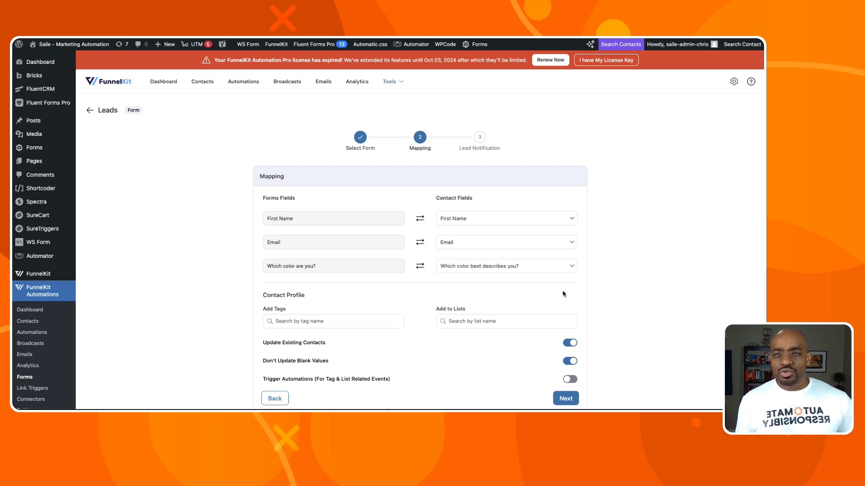
Try enabling Trigger Automations for tag and list related events in the Leads form's mapping, then turn it off again
scroll(563, 295, "down", 3)
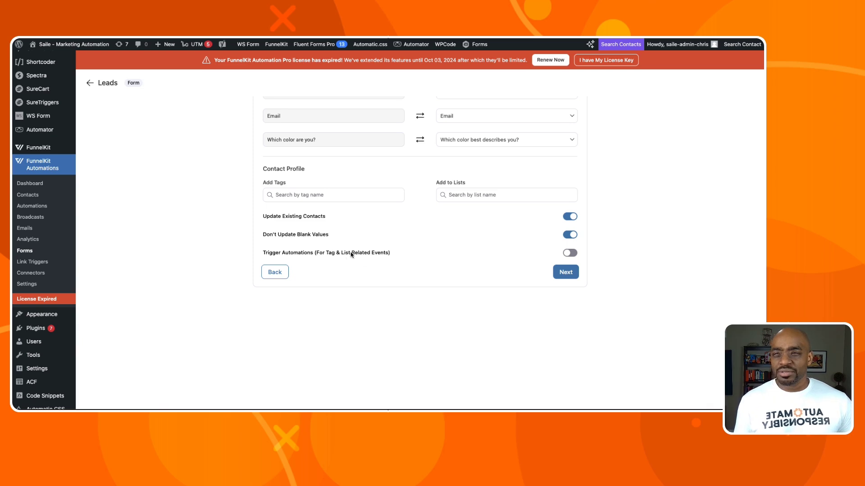
scroll(369, 256, "up", 1)
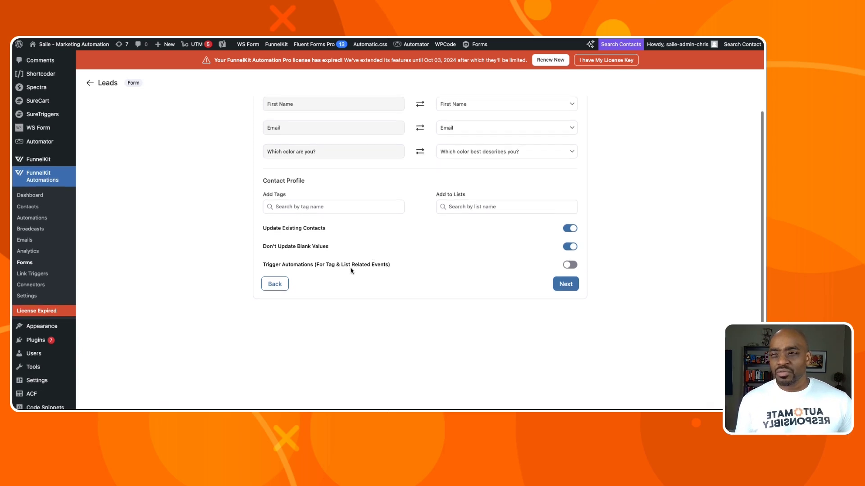
left_click(568, 265)
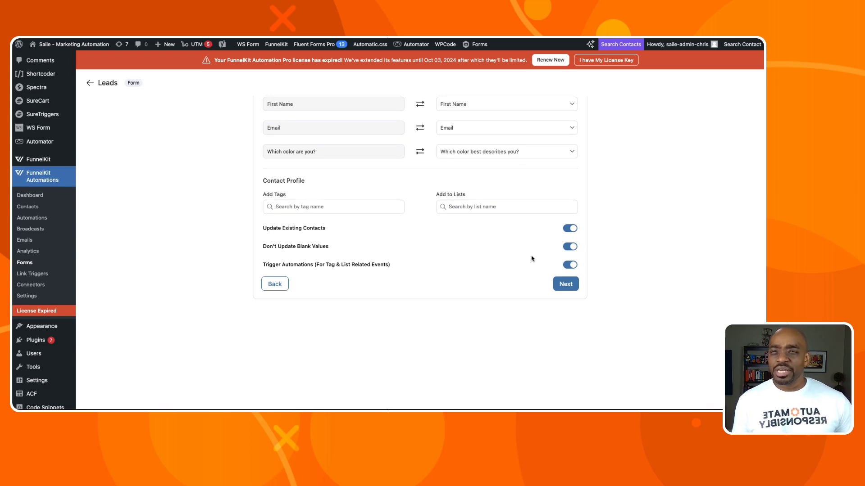
left_click(569, 266)
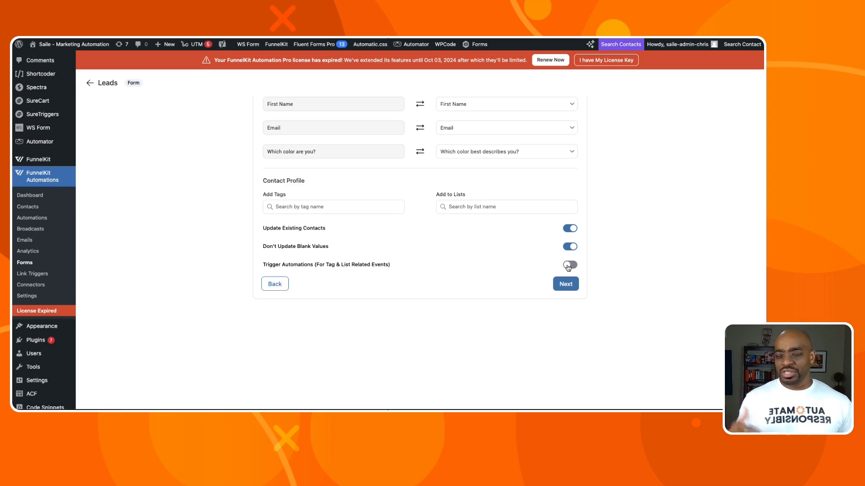
scroll(372, 198, "up", 5)
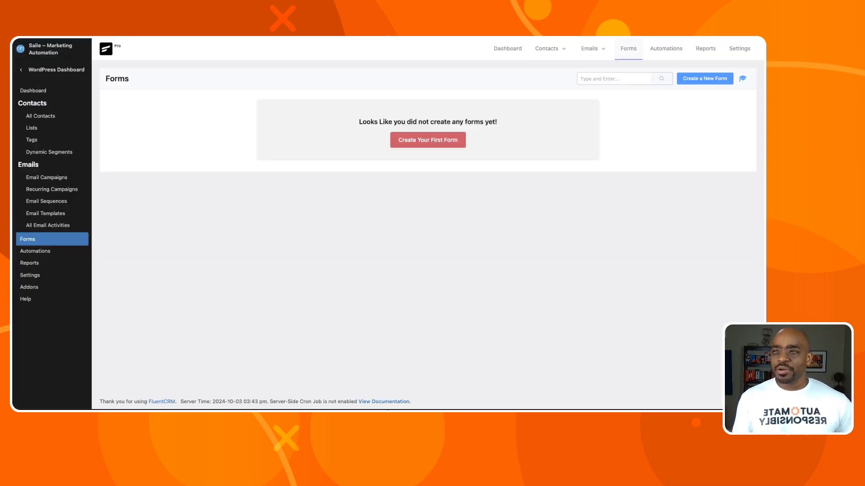
In FluentCRM, start a form from the second template and disable double opt-in confirmation
left_click(418, 141)
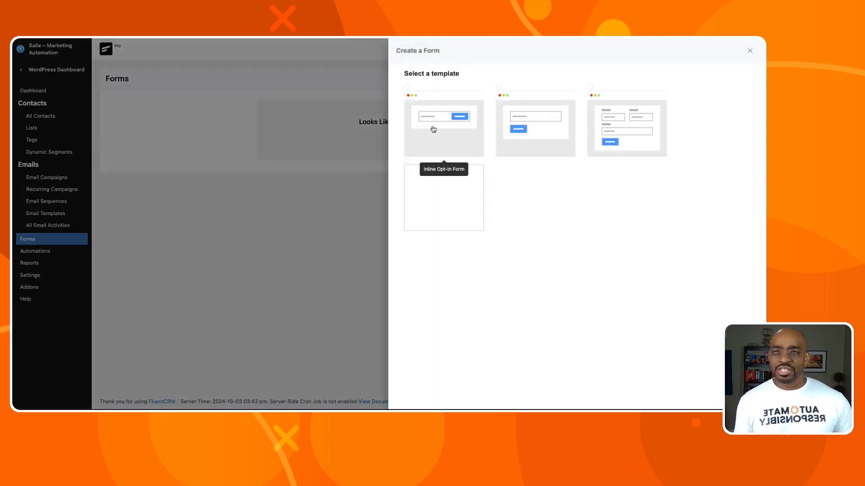
left_click(531, 122)
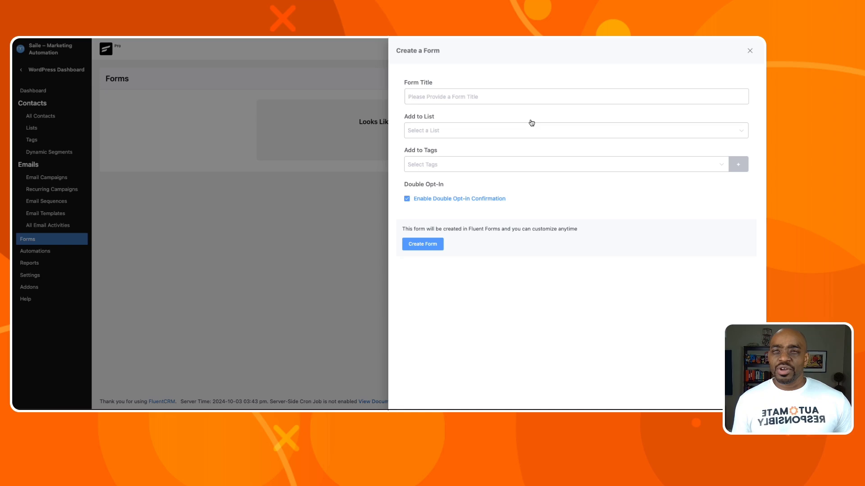
left_click(407, 201)
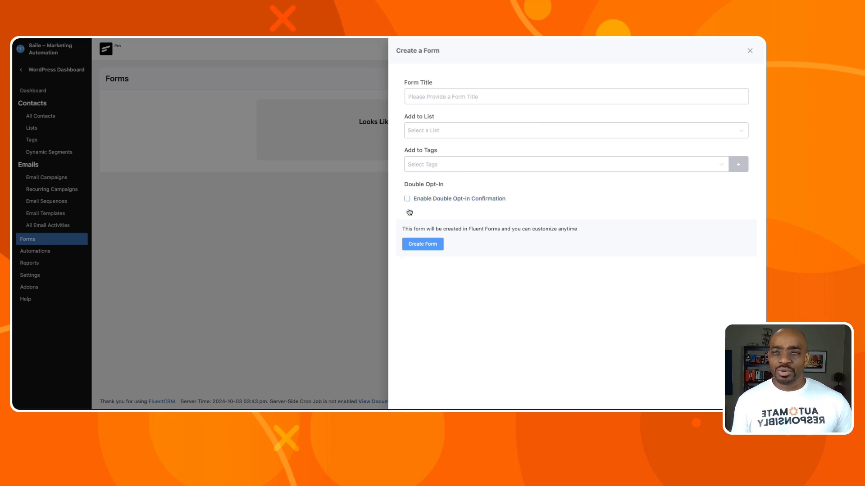
left_click(426, 244)
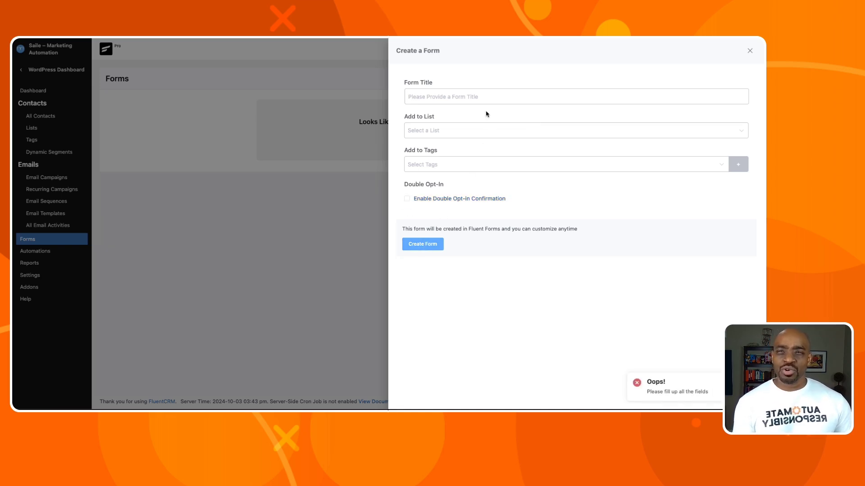
Title the form "Test Form", assign the list Main and the tag test_Tag, and create it
left_click(490, 100)
type("Test Form")
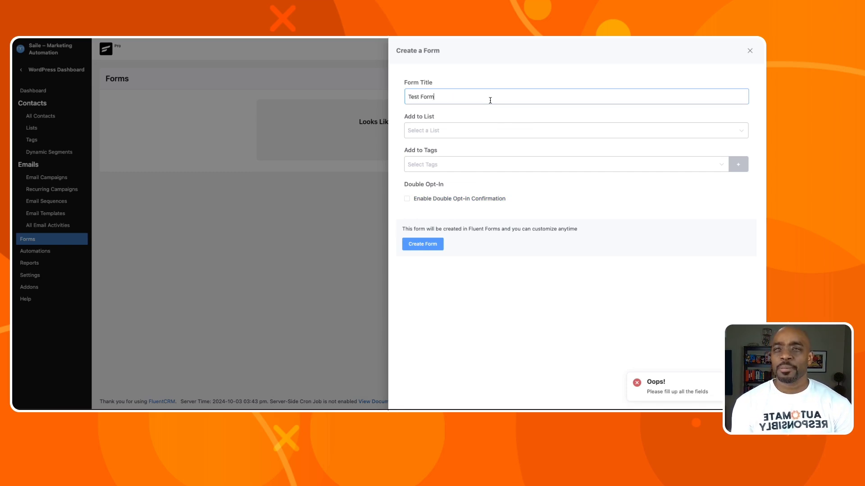
left_click(517, 131)
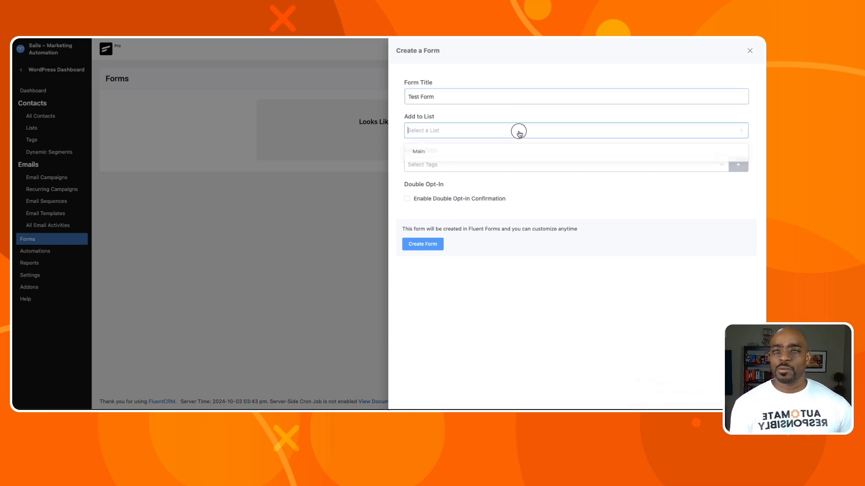
left_click(506, 149)
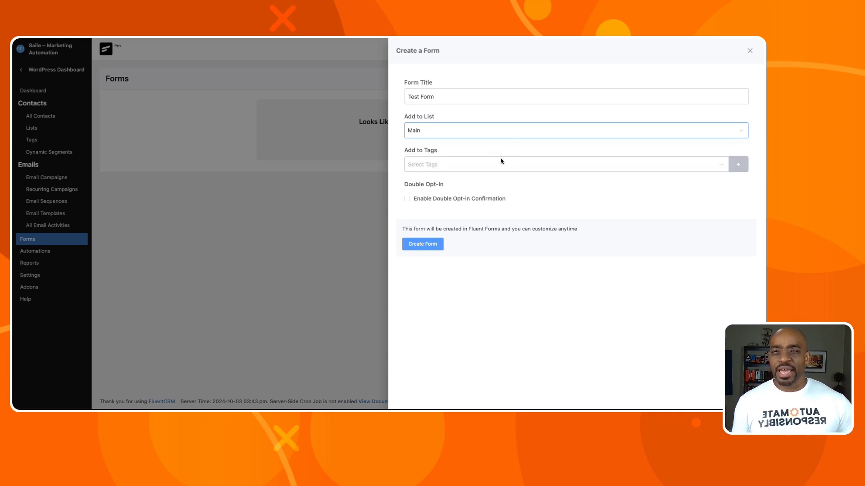
left_click(499, 165)
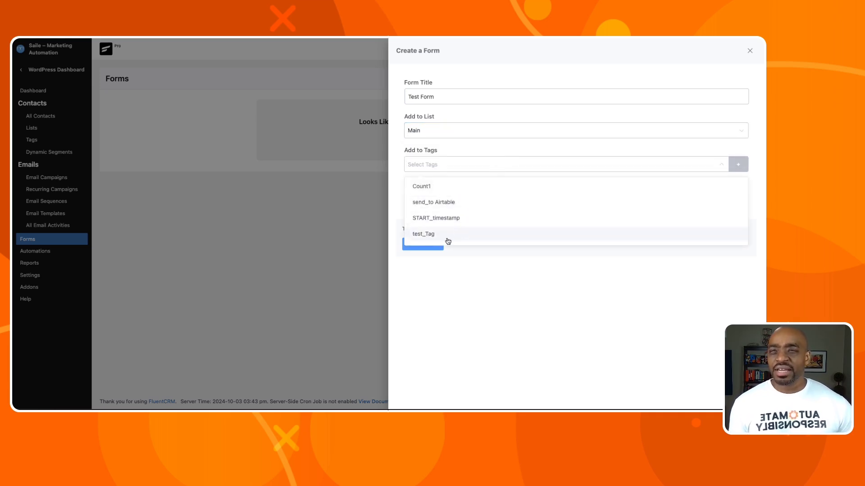
left_click(426, 238)
left_click(476, 299)
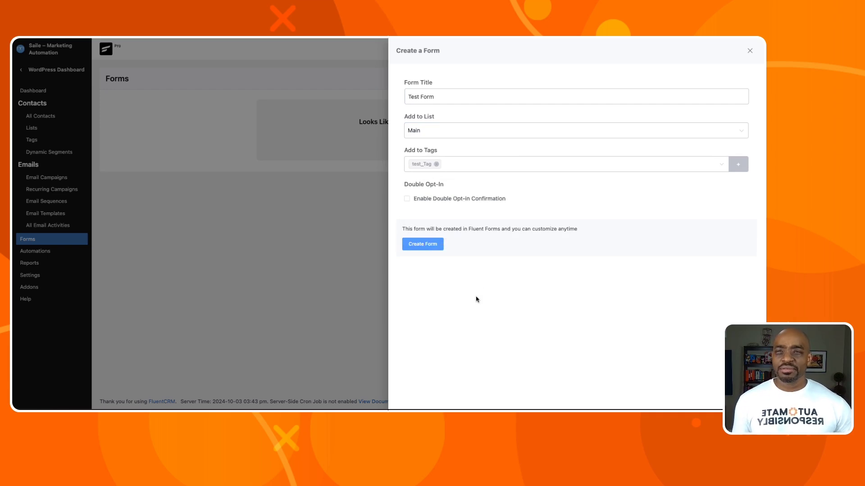
left_click(423, 246)
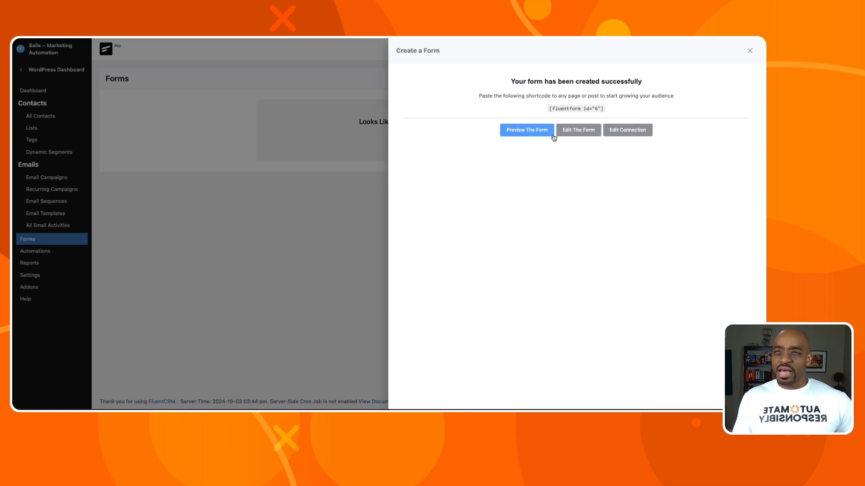
Open Test Form's FluentCRM integration feed and examine the values available for mapping to First Name
left_click(584, 135)
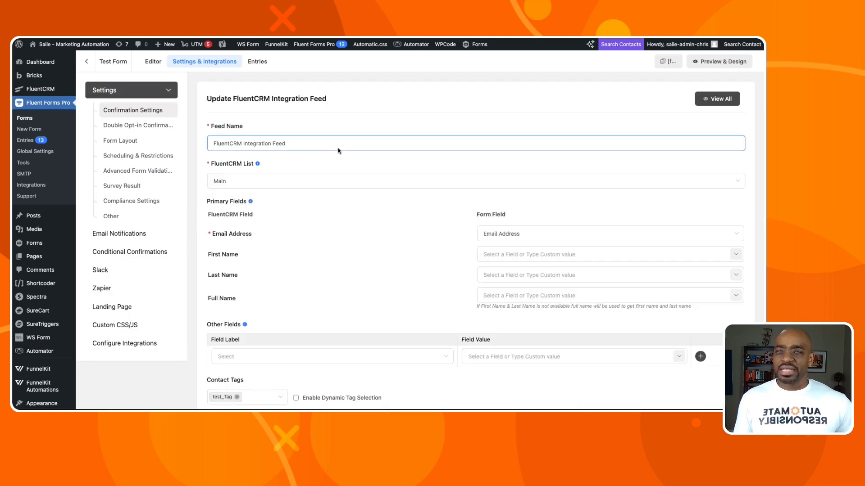
scroll(343, 151, "down", 1)
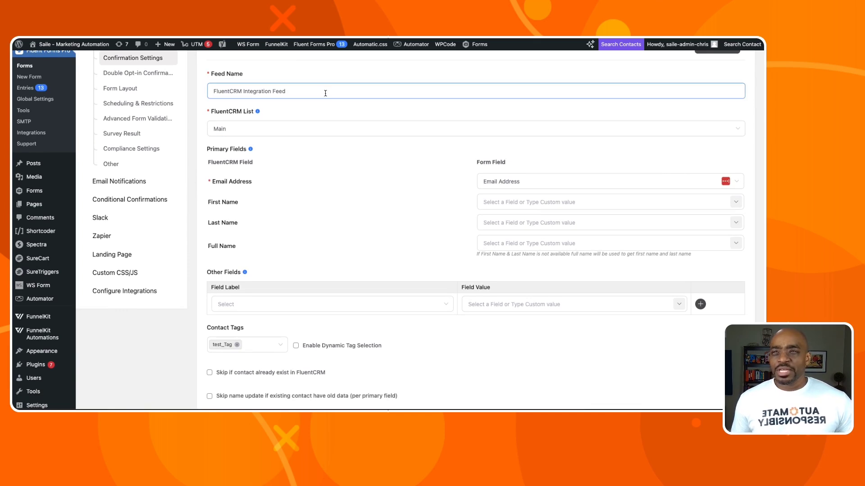
scroll(331, 92, "down", 1)
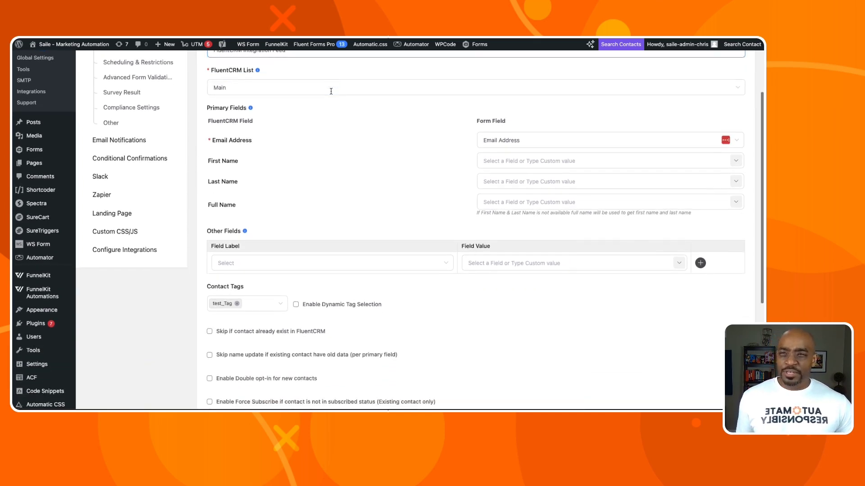
left_click(487, 149)
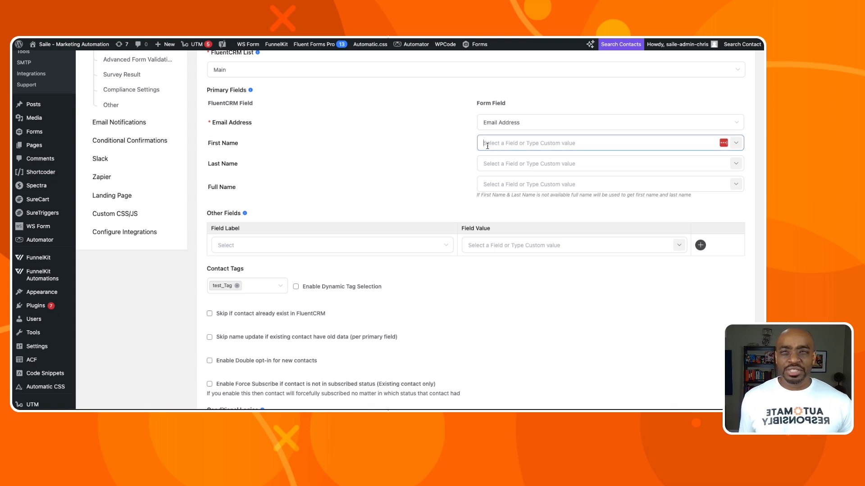
left_click(740, 144)
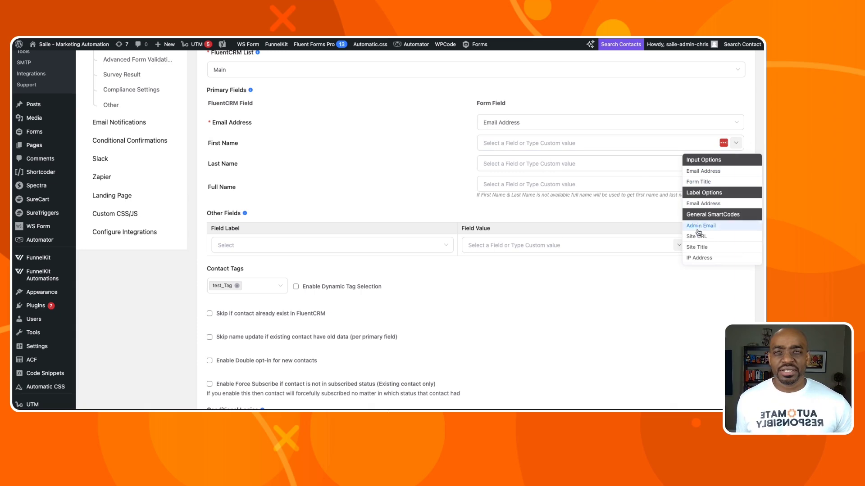
scroll(699, 227, "up", 1)
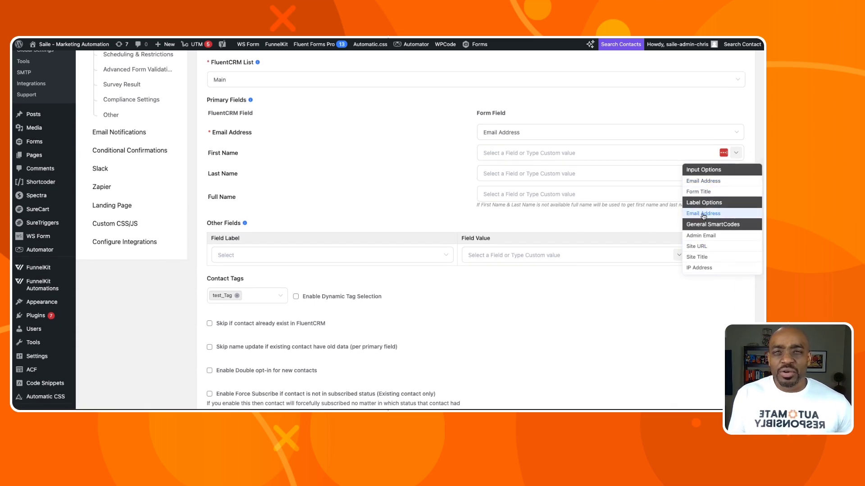
left_click(363, 187)
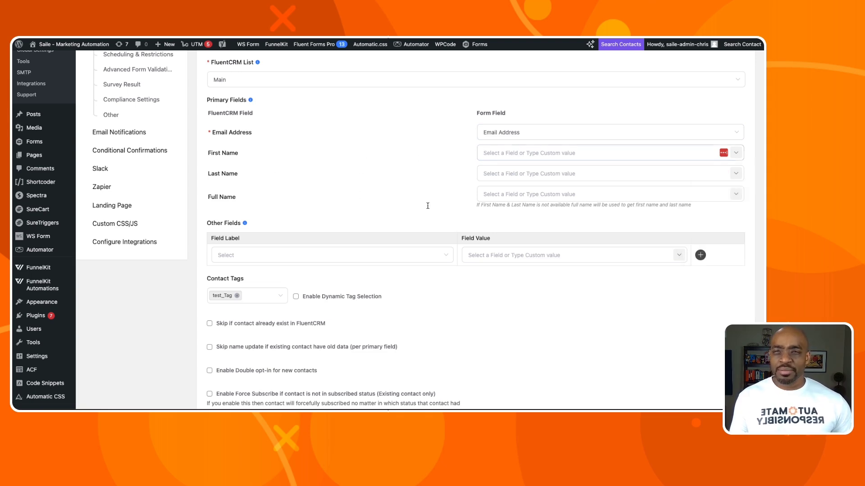
Examine the contact fields that can be chosen as a field label under Other Fields
scroll(423, 204, "down", 3)
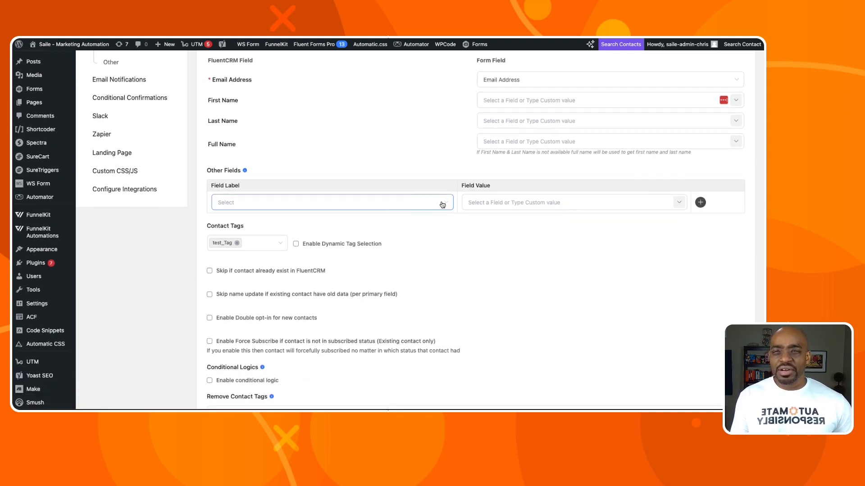
left_click(430, 204)
scroll(414, 231, "down", 5)
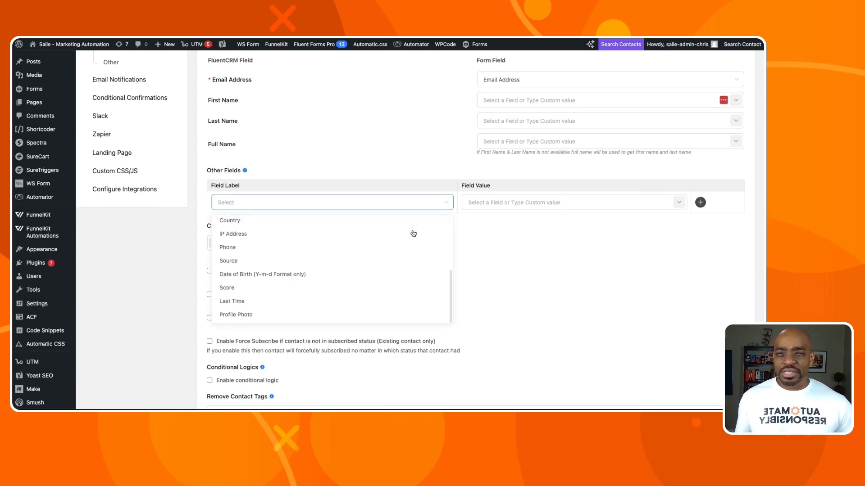
scroll(347, 299, "up", 5)
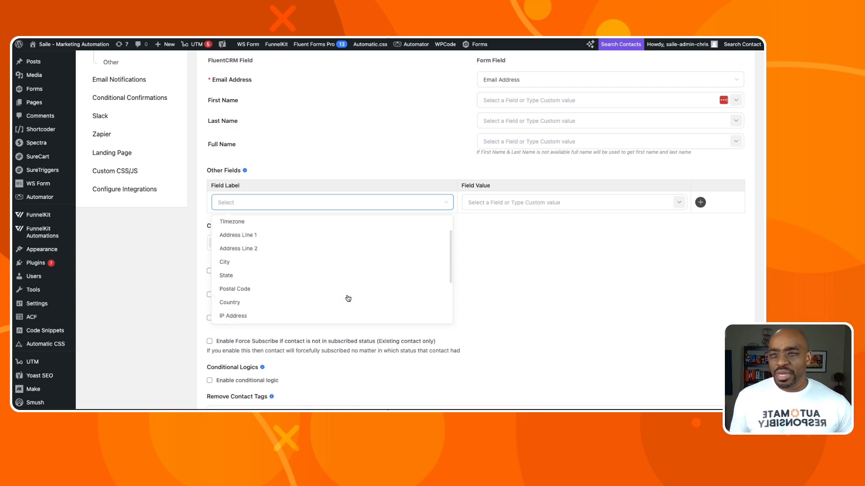
scroll(347, 298, "down", 5)
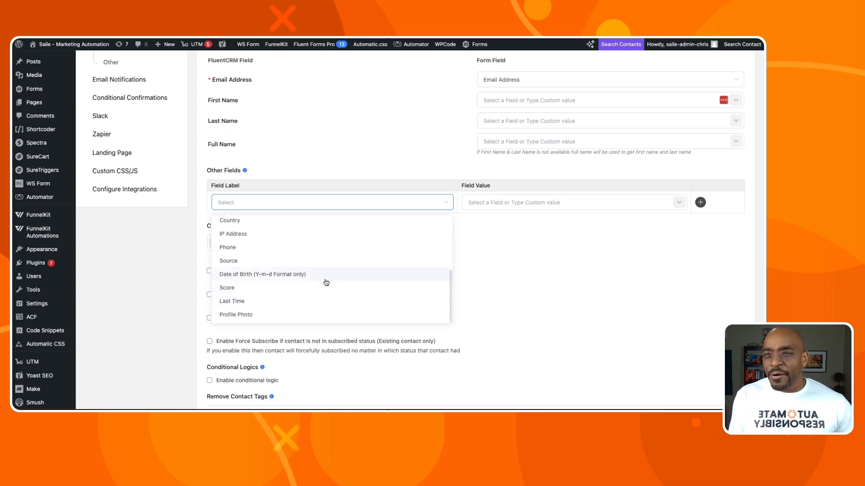
scroll(261, 289, "down", 1)
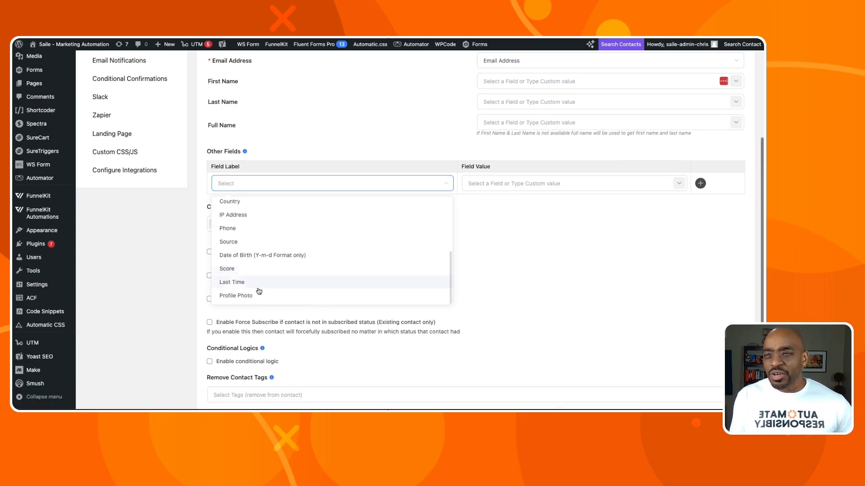
left_click(493, 227)
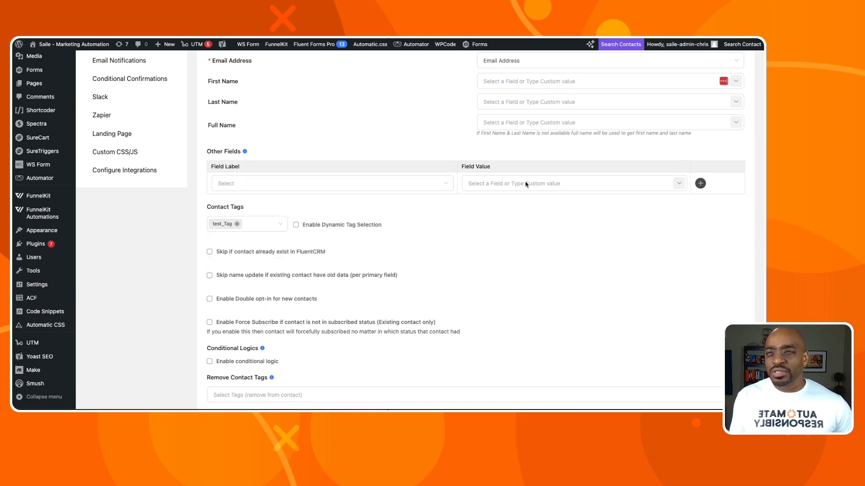
Examine the input options and General SmartCodes available as a field value under Other Fields
left_click(672, 183)
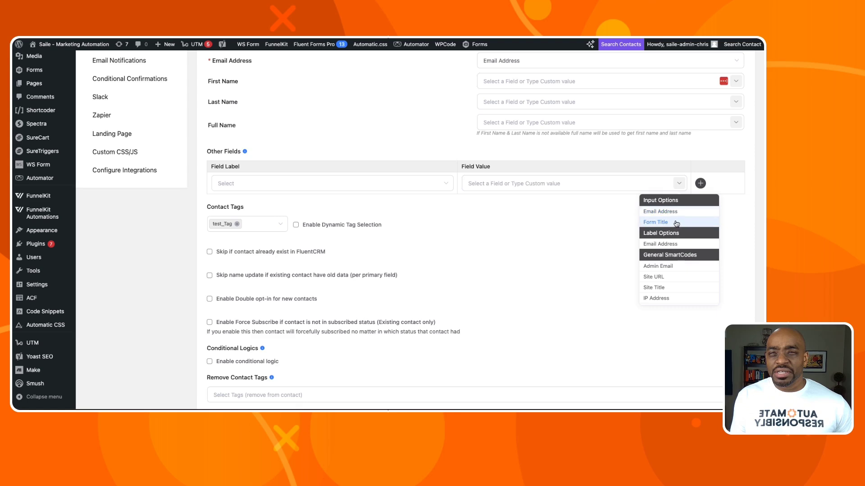
scroll(676, 224, "down", 2)
scroll(676, 224, "down", 2)
scroll(676, 224, "up", 5)
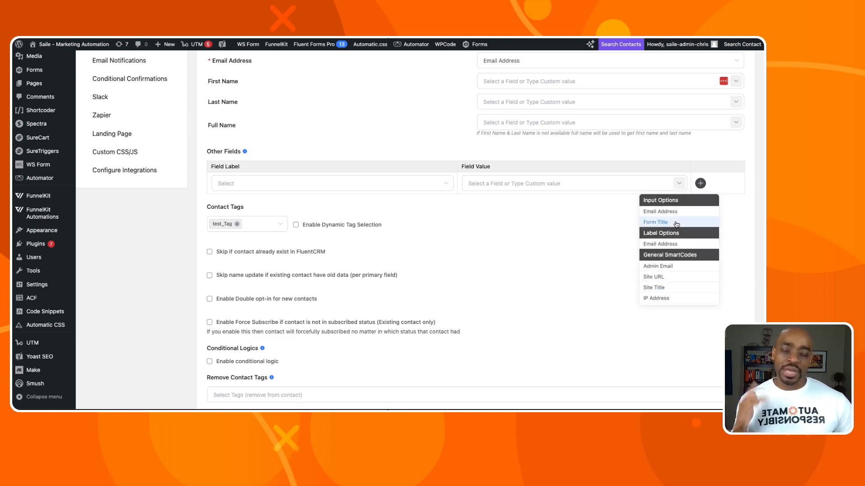
scroll(666, 230, "down", 2)
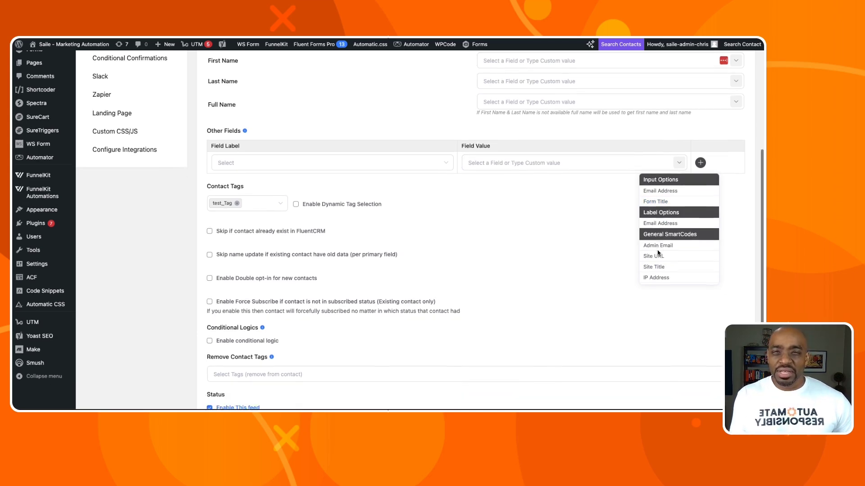
scroll(666, 228, "down", 5)
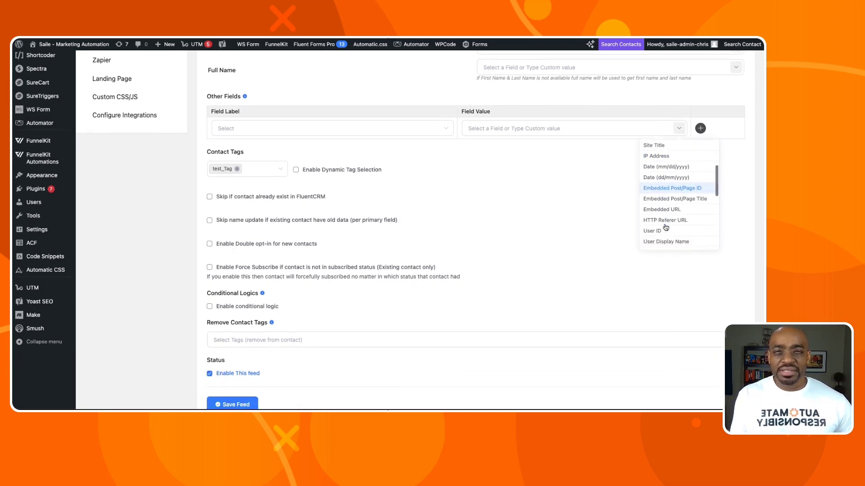
scroll(665, 227, "down", 1)
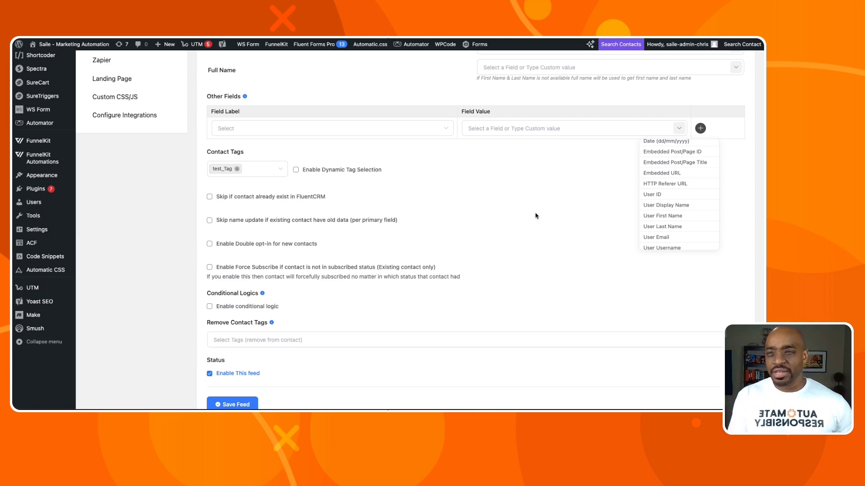
left_click(588, 195)
Look over the primary fields again and recheck the Other Fields label choices for custom fields
scroll(445, 177, "up", 3)
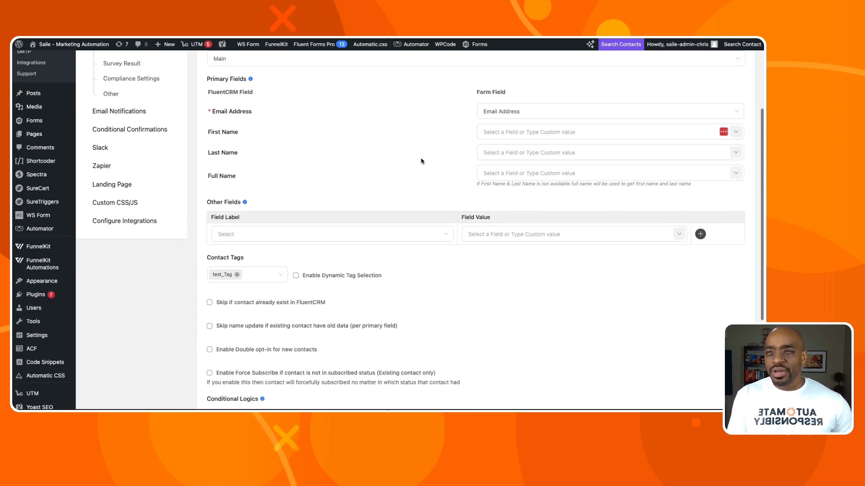
scroll(428, 166, "up", 1)
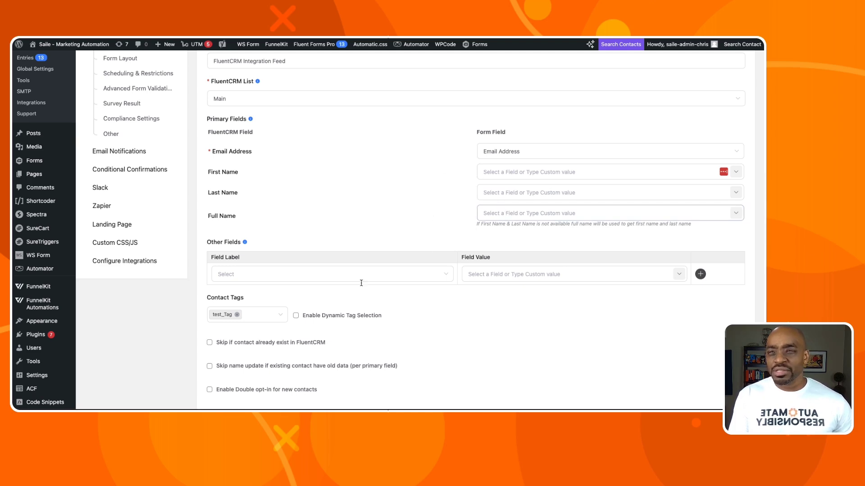
left_click(379, 273)
scroll(339, 316, "down", 6)
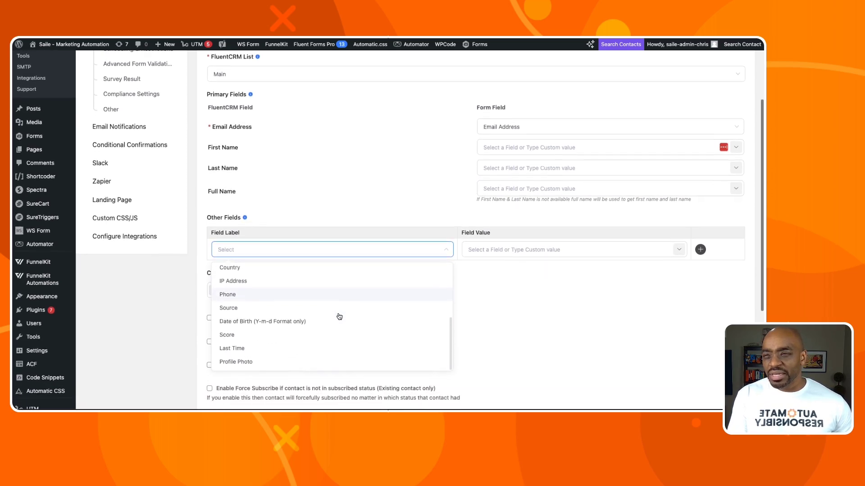
scroll(310, 350, "up", 2)
scroll(309, 350, "up", 3)
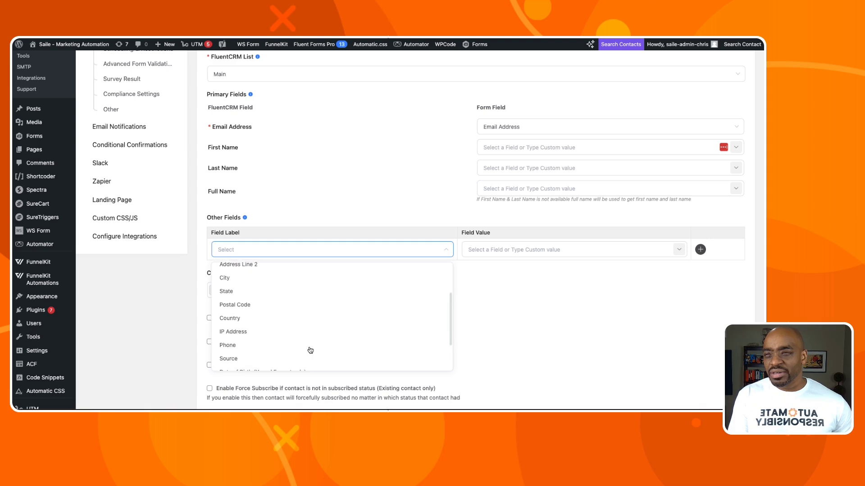
scroll(309, 349, "down", 5)
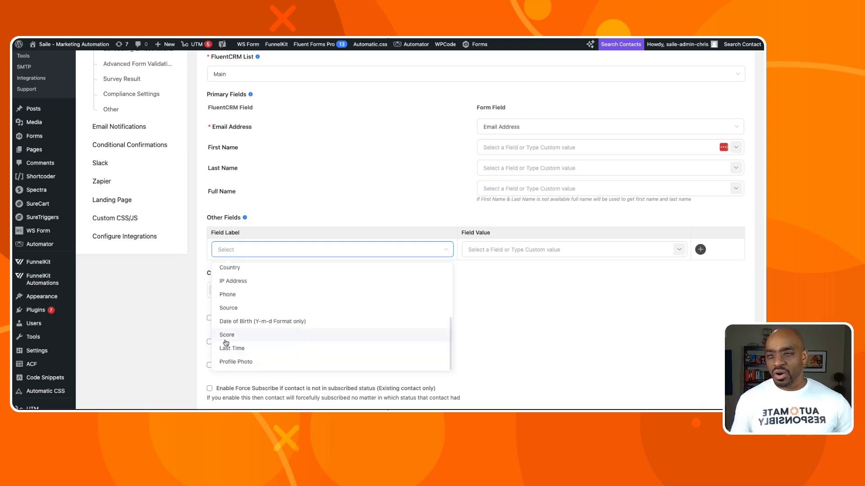
left_click(492, 286)
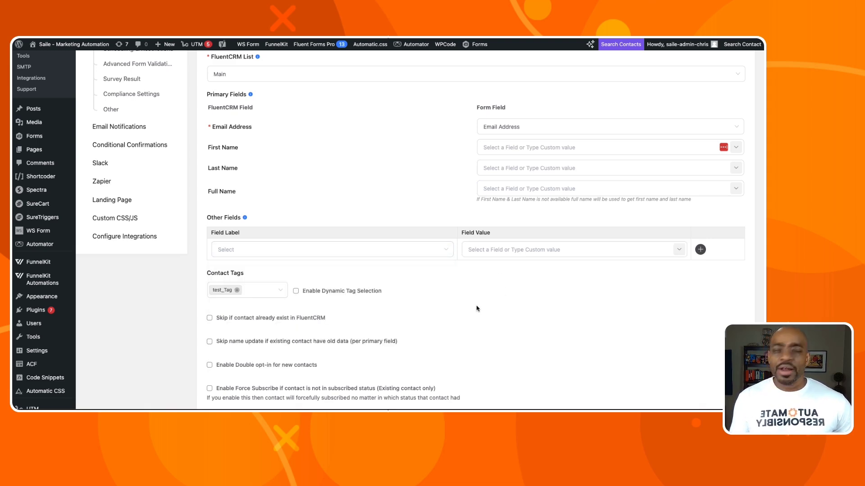
Enable Dynamic Tag Selection for the feed's contact tags
scroll(436, 299, "down", 2)
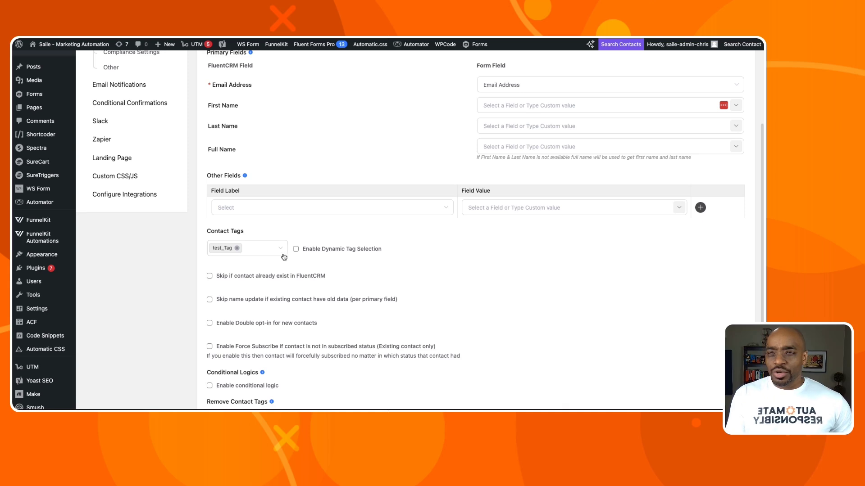
left_click(296, 249)
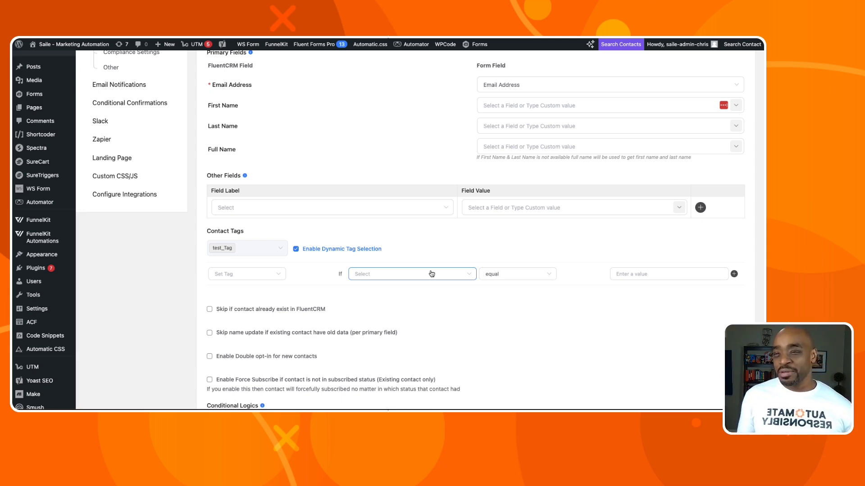
scroll(458, 319, "down", 2)
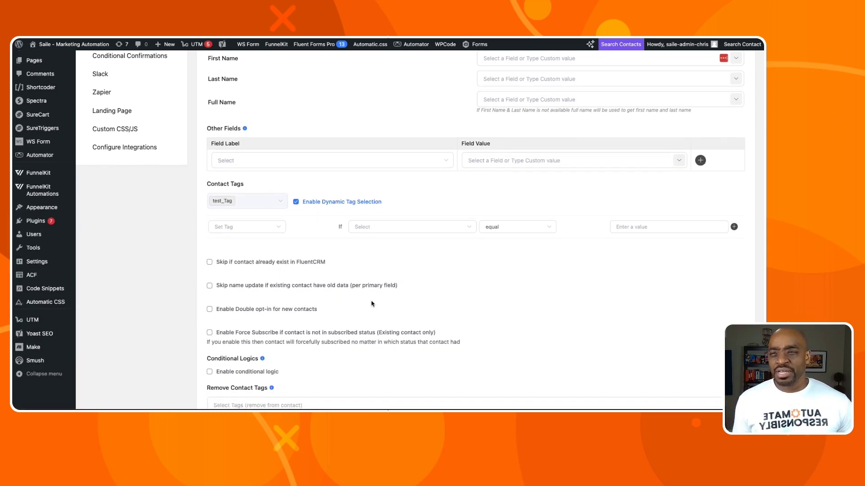
Enable conditional logic for the feed and choose Email Address as the condition's field
scroll(372, 304, "down", 3)
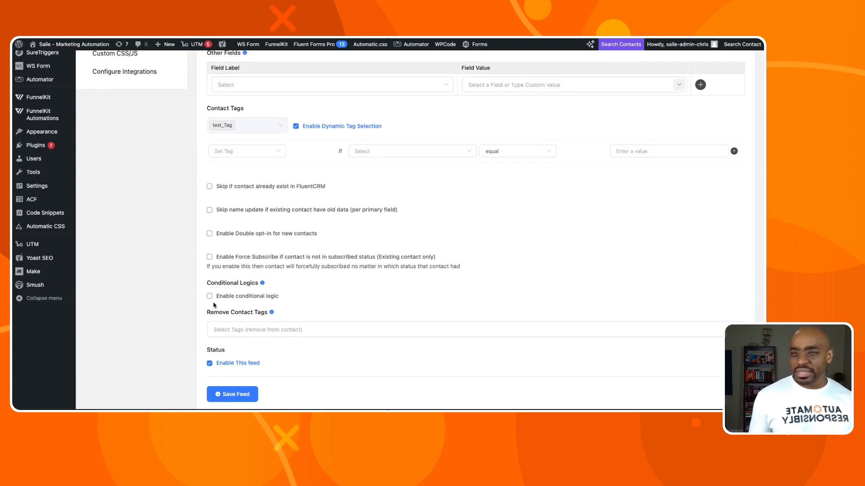
left_click(209, 296)
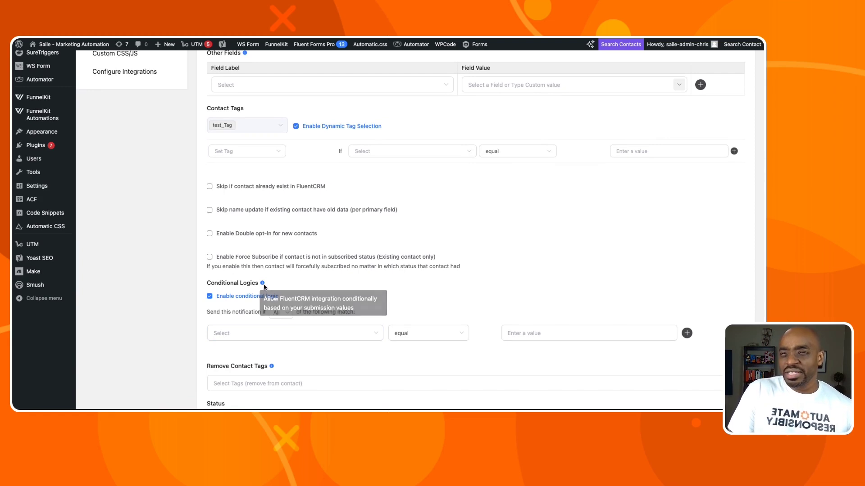
left_click(334, 333)
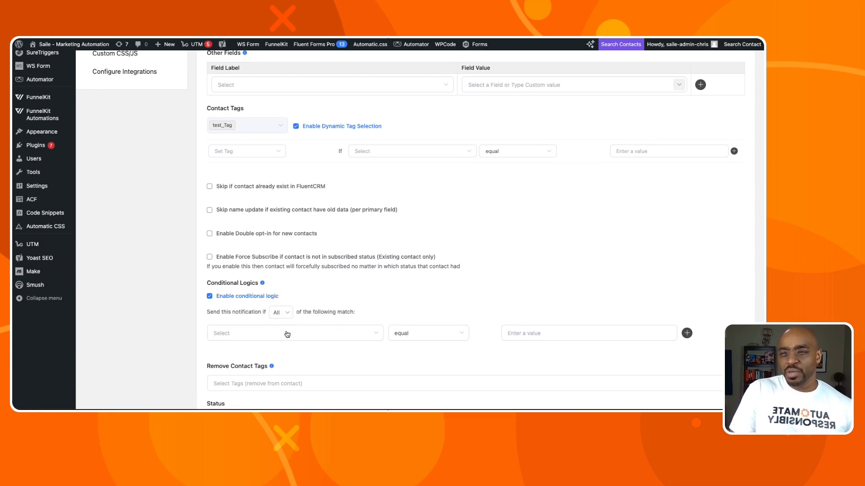
left_click(308, 335)
left_click(299, 355)
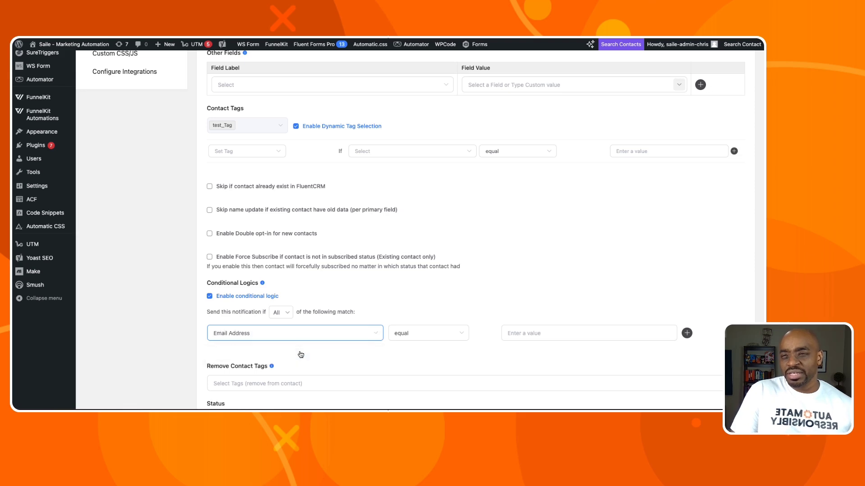
Examine the tags available for Remove Contact Tags, without selecting one
scroll(525, 325, "down", 2)
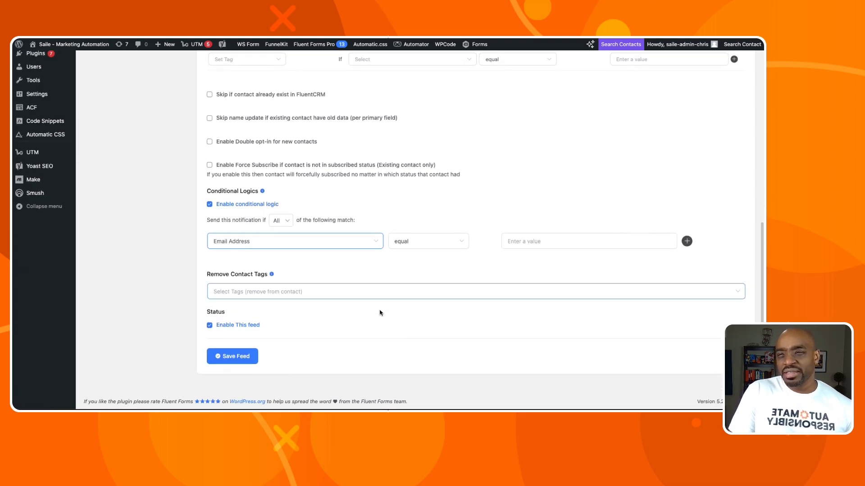
left_click(419, 291)
left_click(419, 290)
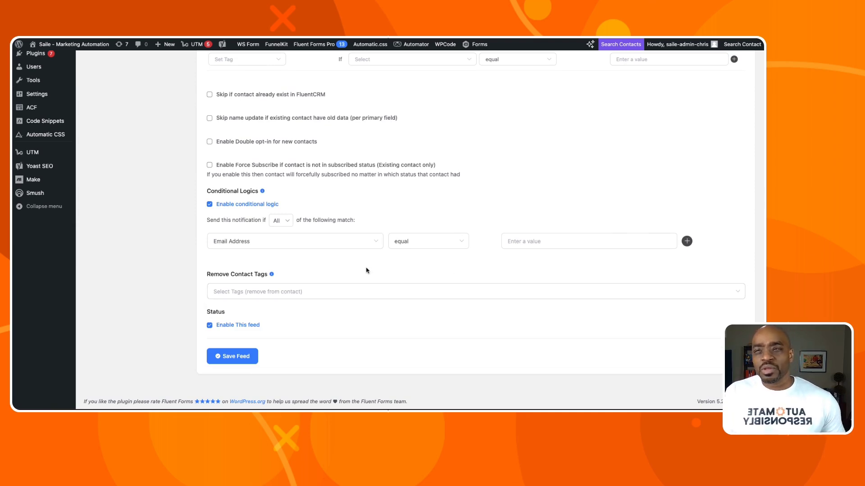
left_click(340, 291)
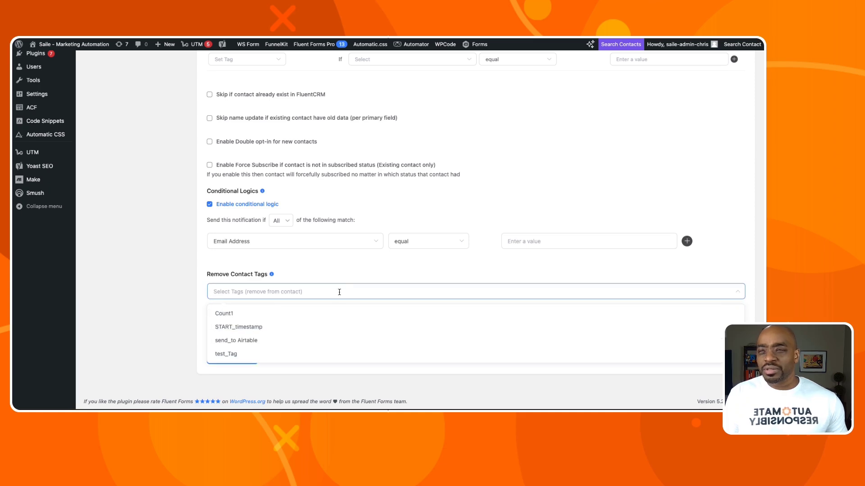
left_click(343, 284)
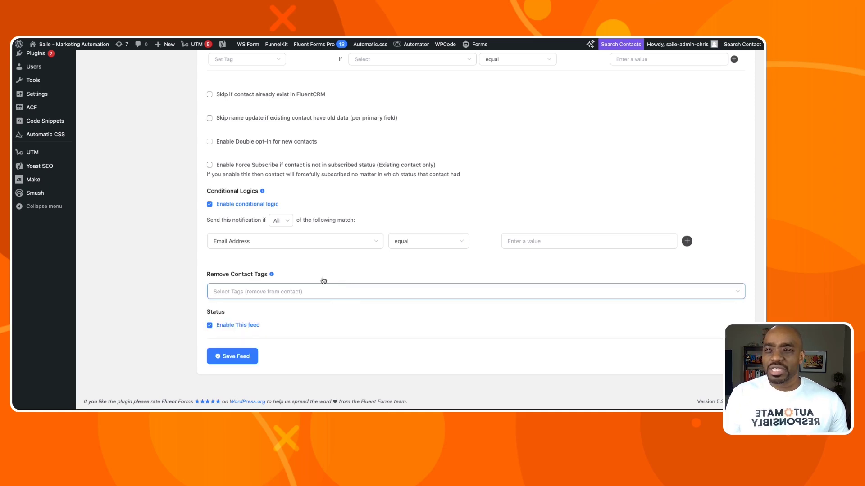
Disable conditional logic for the FluentCRM integration feed and return to the feed's name and list settings
left_click(209, 204)
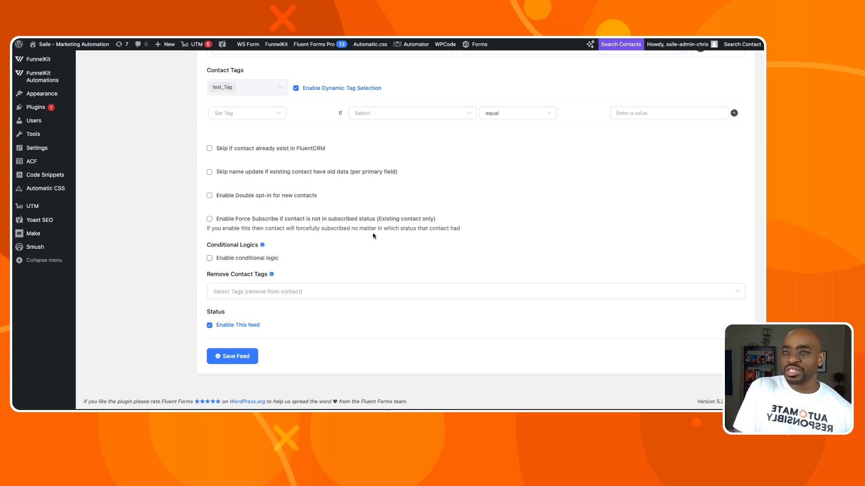
scroll(373, 236, "up", 10)
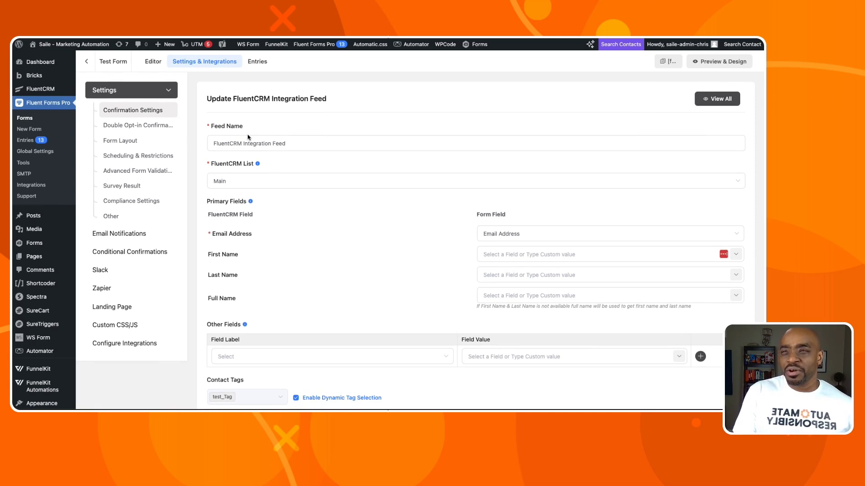
scroll(248, 137, "up", 1)
scroll(248, 137, "down", 1)
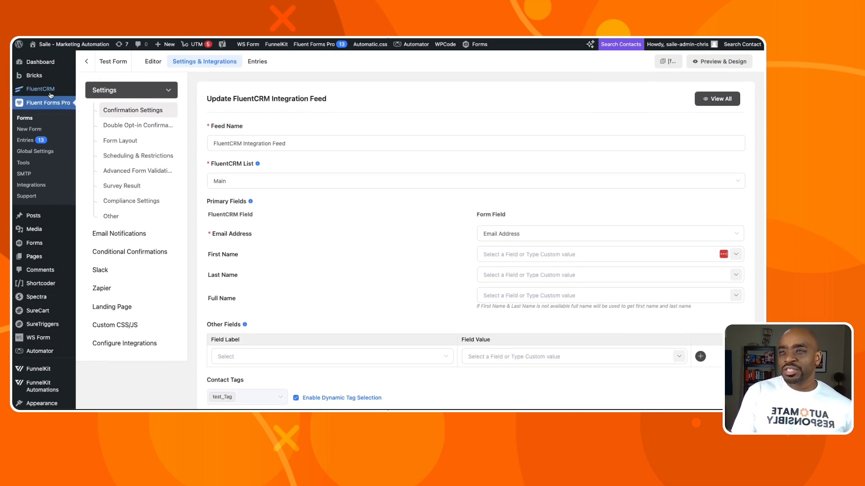
Open the full contacts list in FluentCRM and enable its Advanced Filter
mouse_move(48, 90)
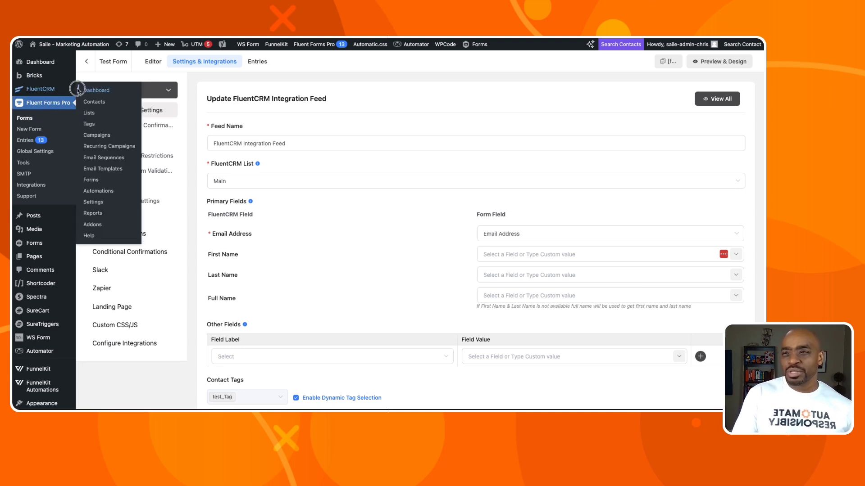
left_click(78, 90)
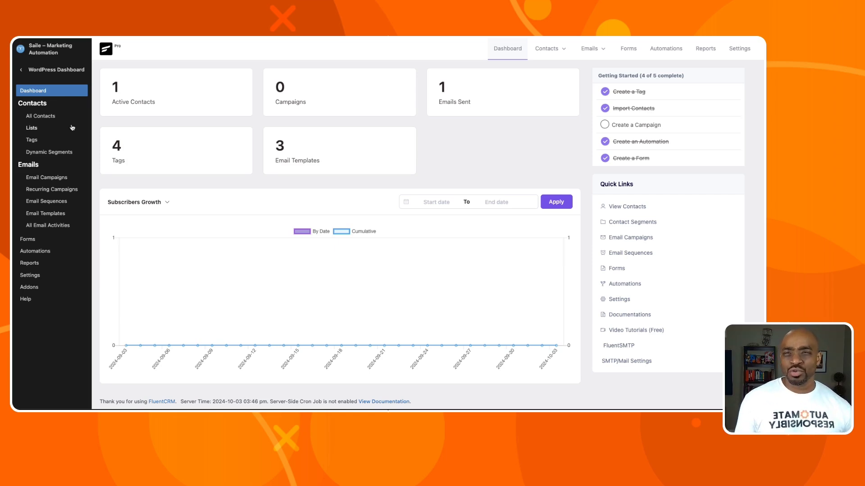
left_click(45, 116)
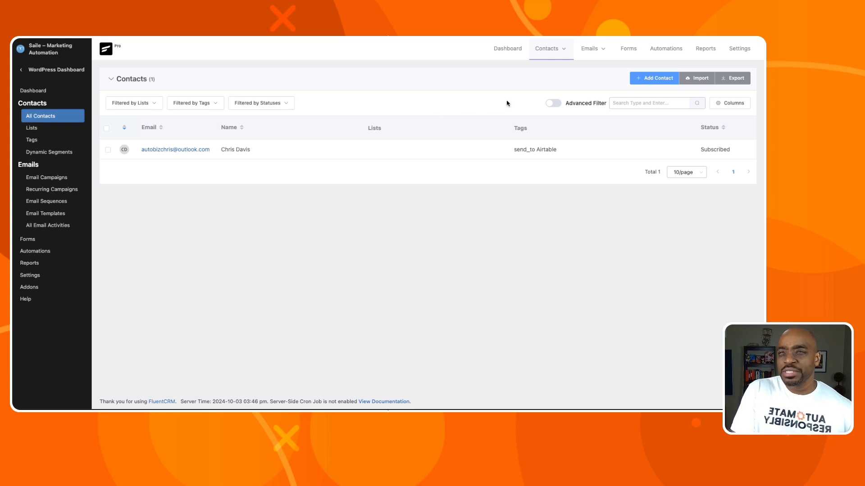
left_click(550, 104)
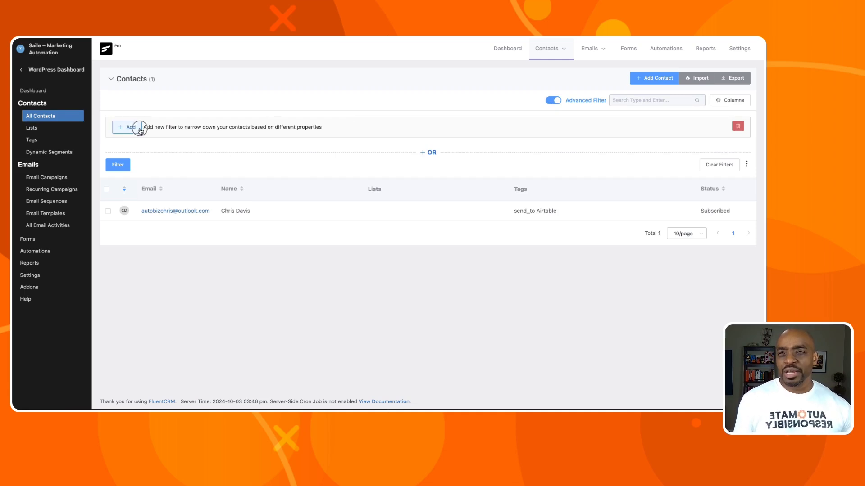
Look through the contact filter groups and add a Last Email Clicked activity filter with the within days operator
left_click(129, 127)
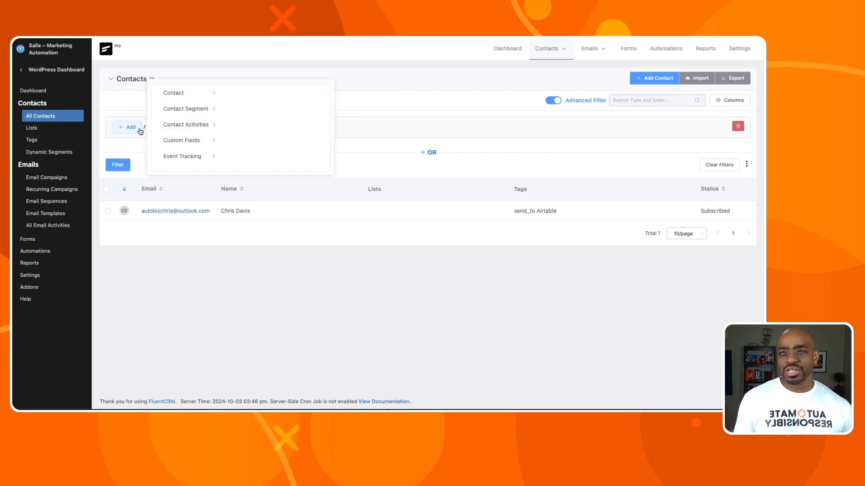
left_click(190, 97)
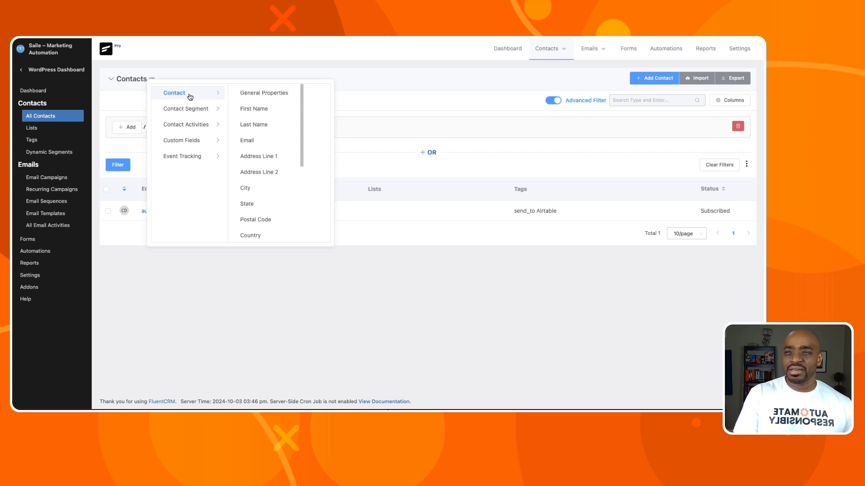
left_click(197, 140)
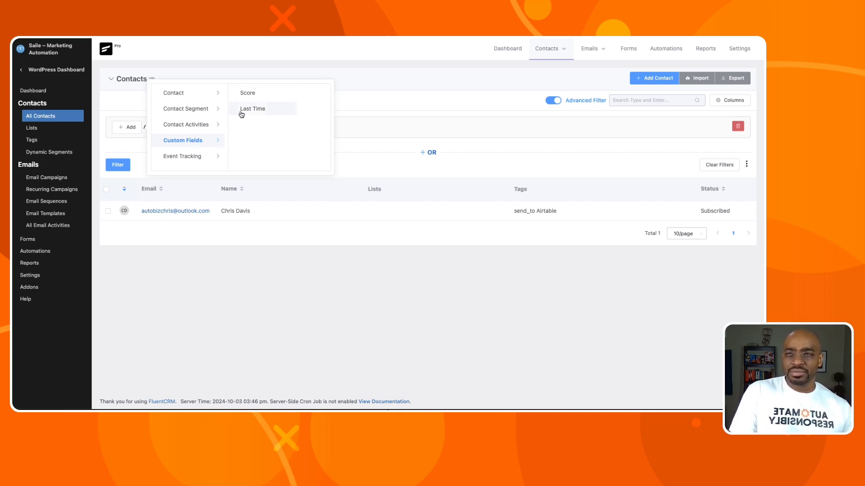
left_click(185, 109)
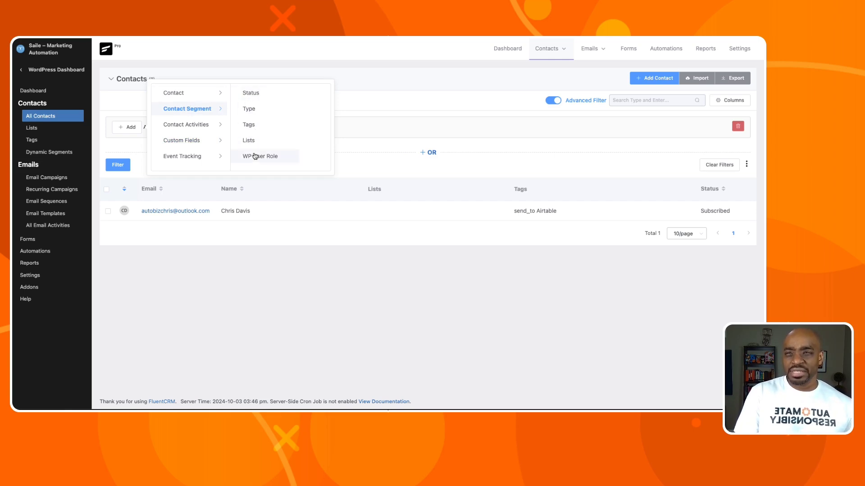
left_click(192, 125)
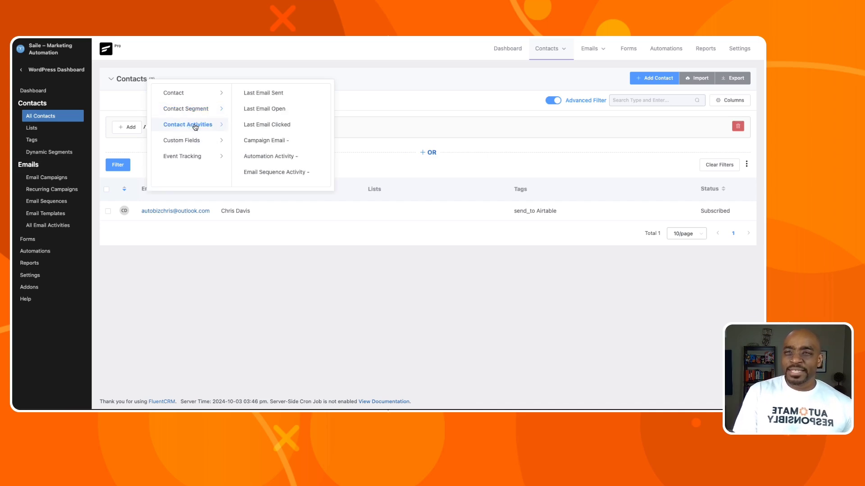
left_click(271, 130)
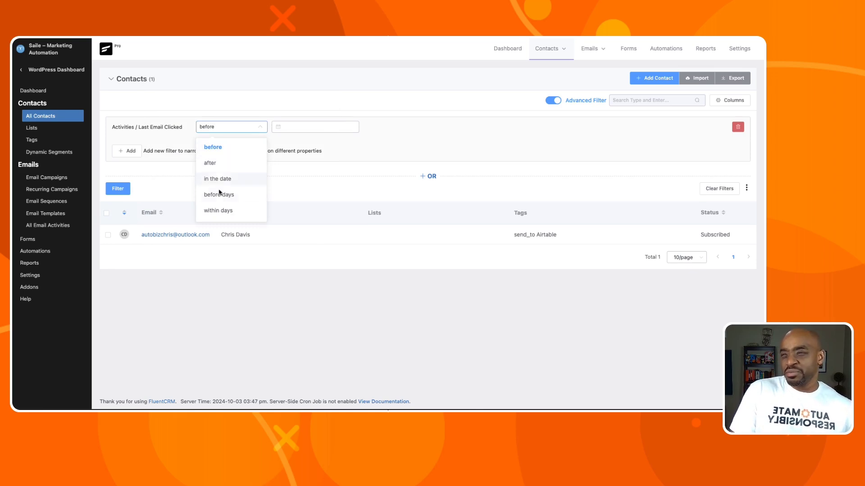
left_click(218, 211)
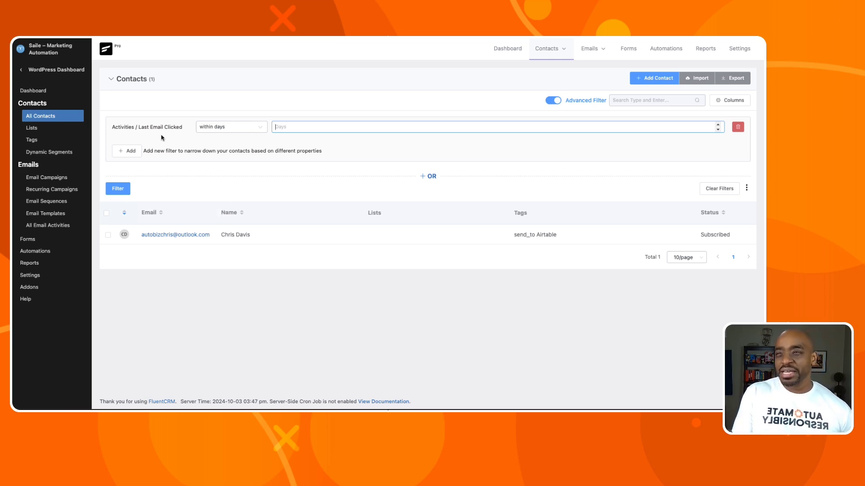
Add a second Contact Activities filter for Campaign Email with the link clicked operator, leaving its keyword empty
left_click(138, 152)
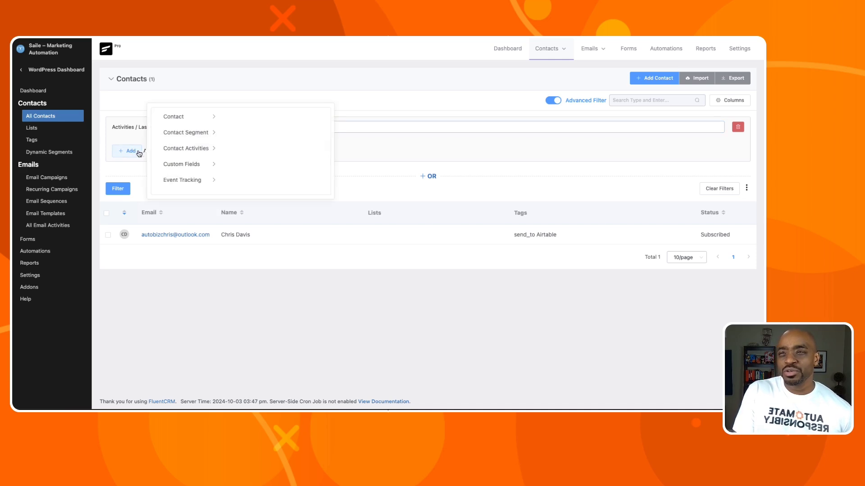
left_click(192, 150)
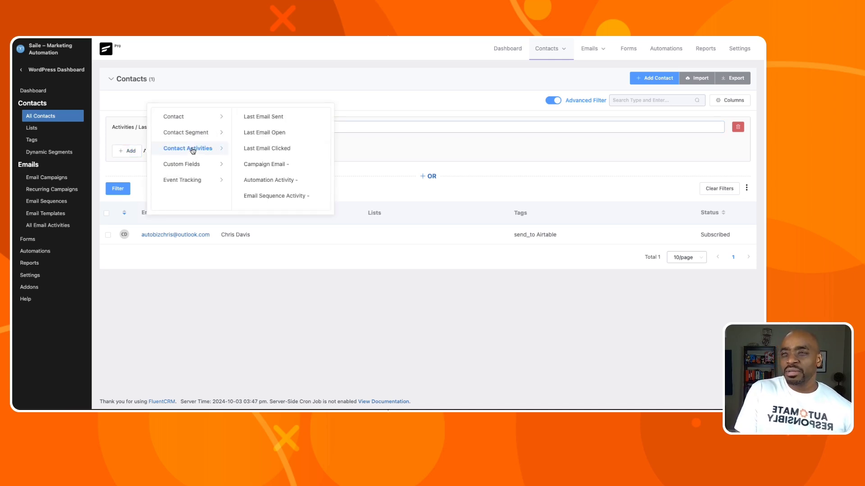
left_click(270, 165)
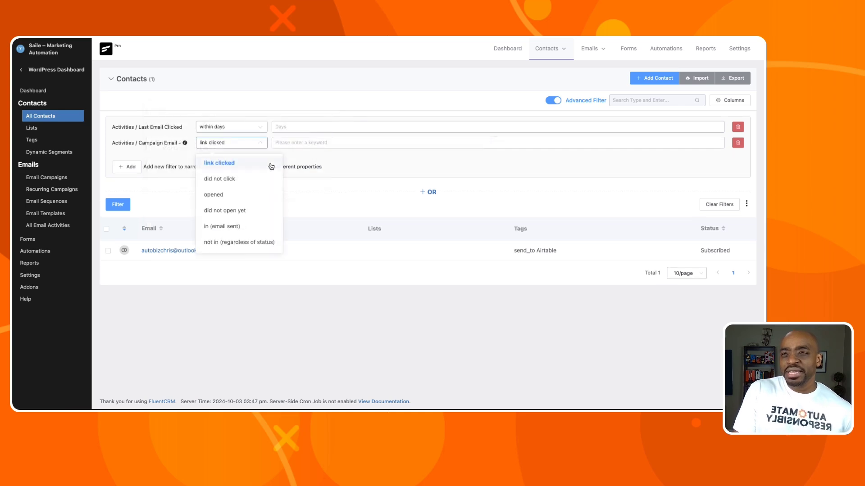
left_click(226, 167)
left_click(285, 143)
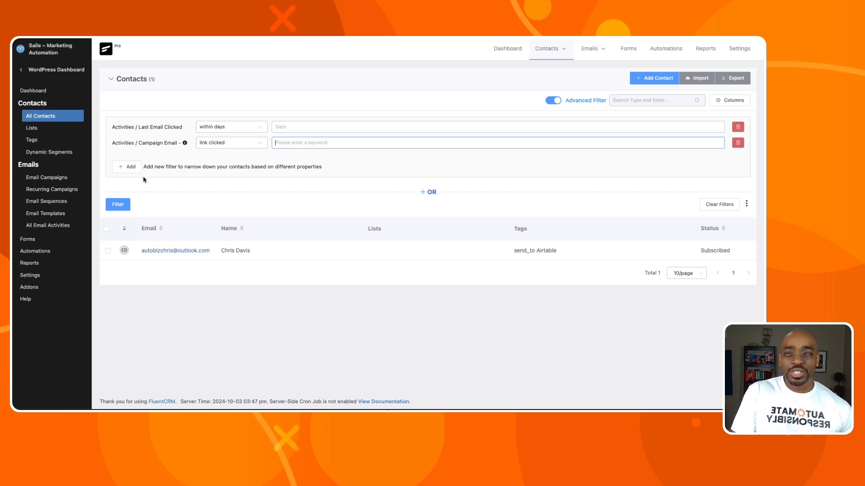
Add an Automation Activity filter with status completed, review its automation choices and check the Event Tracking filter group
left_click(132, 169)
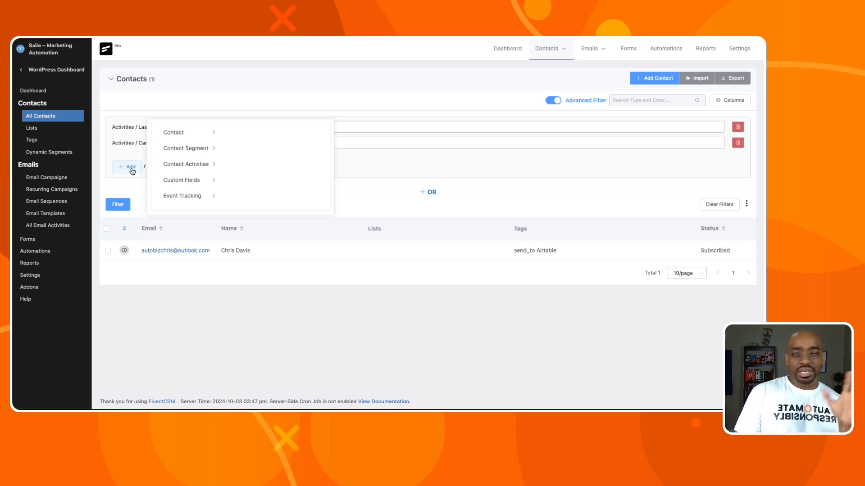
left_click(174, 164)
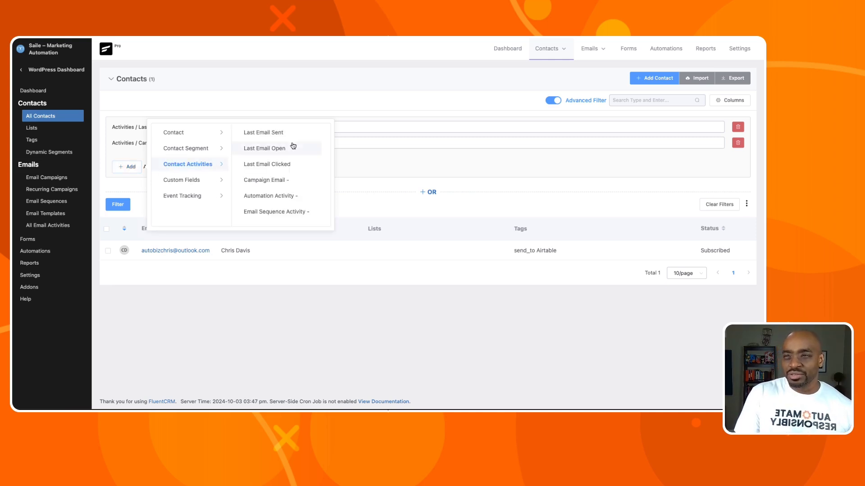
left_click(273, 202)
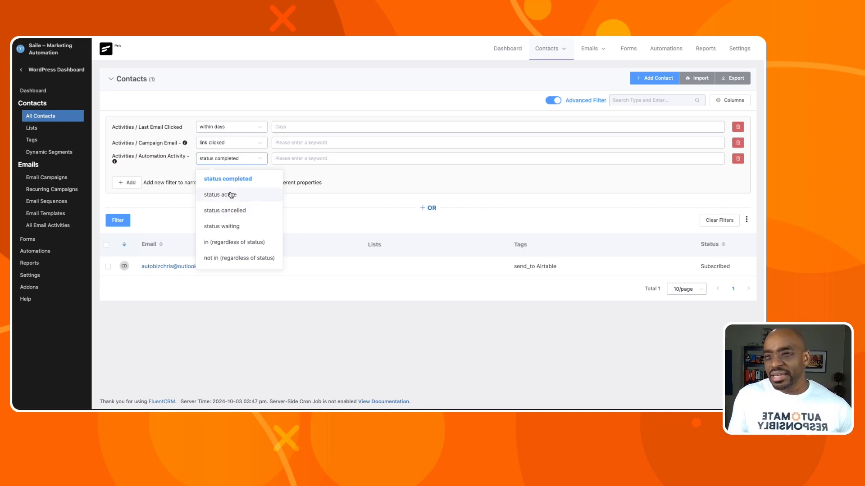
left_click_drag(238, 197, 221, 207)
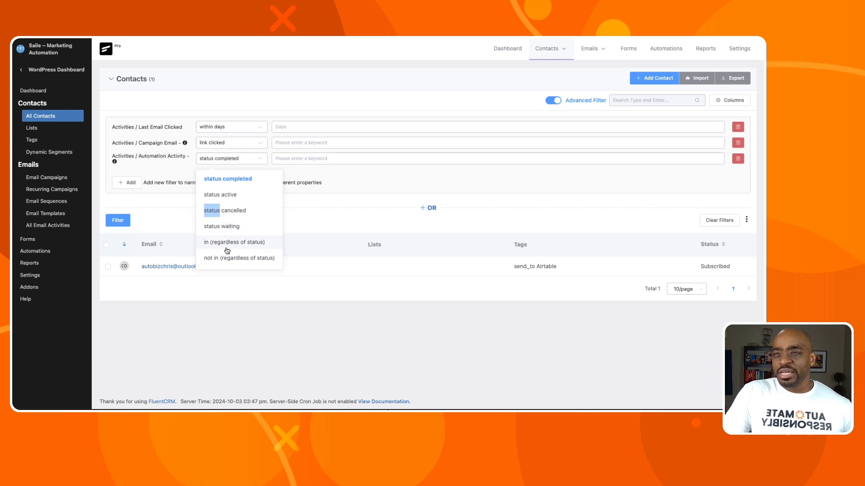
left_click(339, 162)
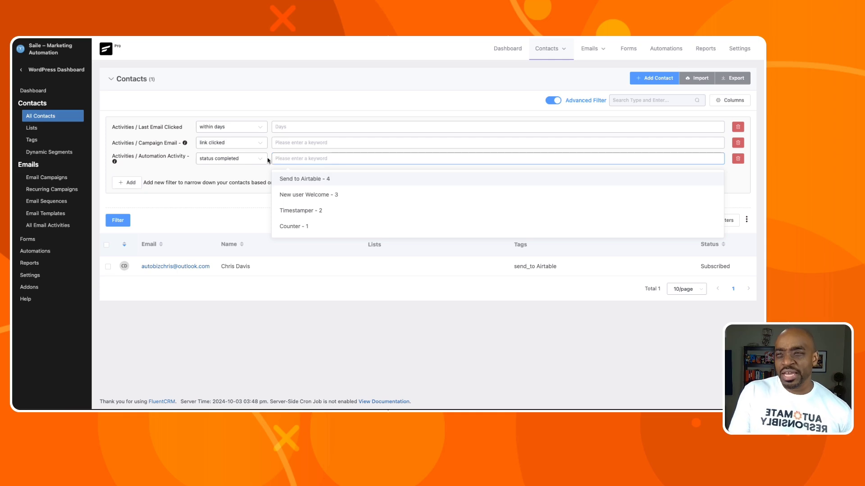
left_click(134, 185)
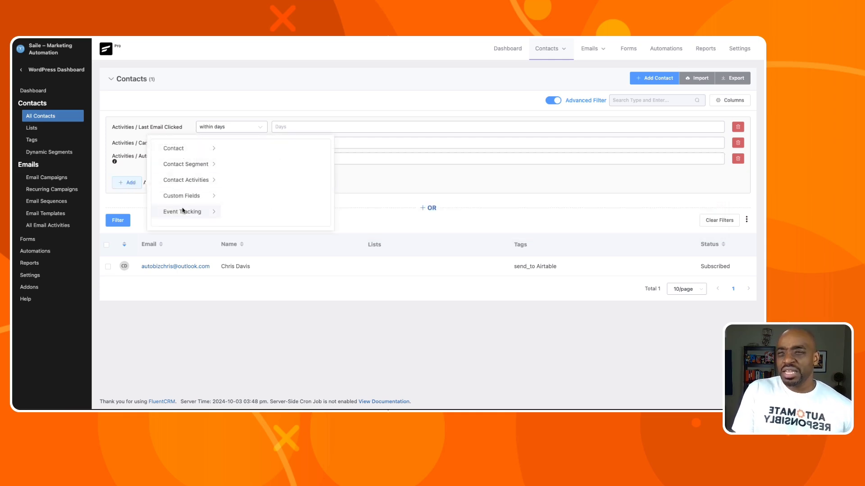
left_click(183, 212)
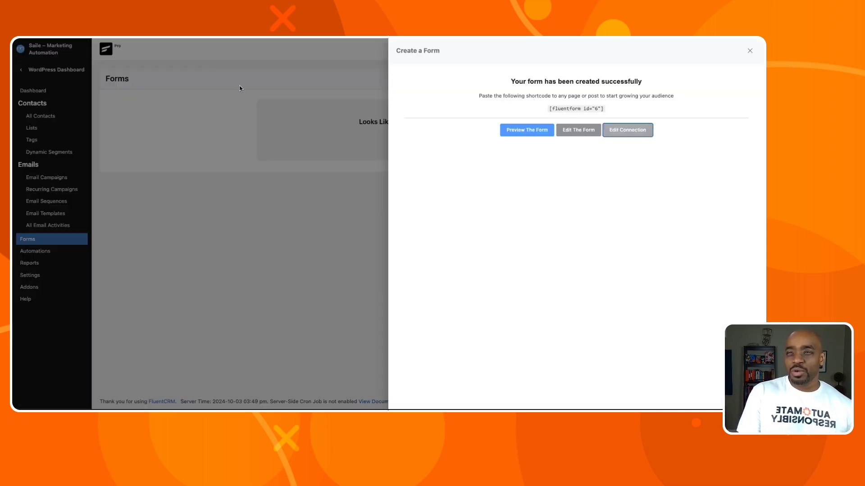
Close the FluentCRM form creation panel, switch to FunnelKit Automations and start a new audience in its contacts area
left_click(750, 51)
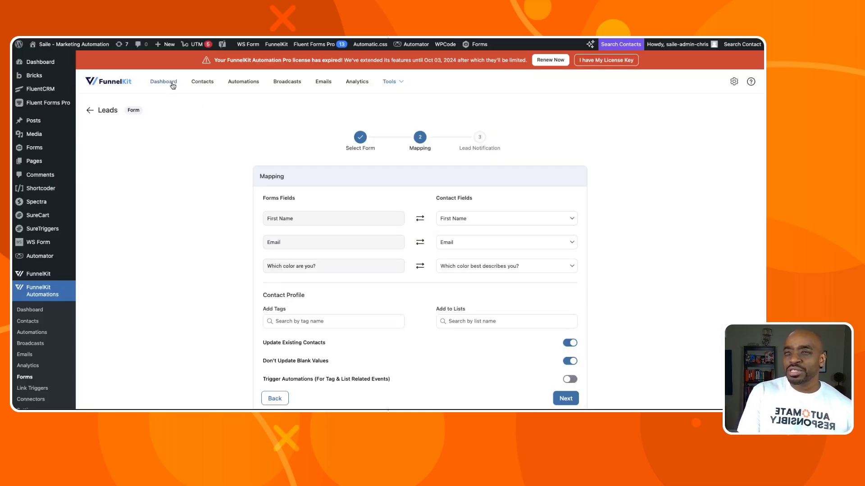
left_click(212, 83)
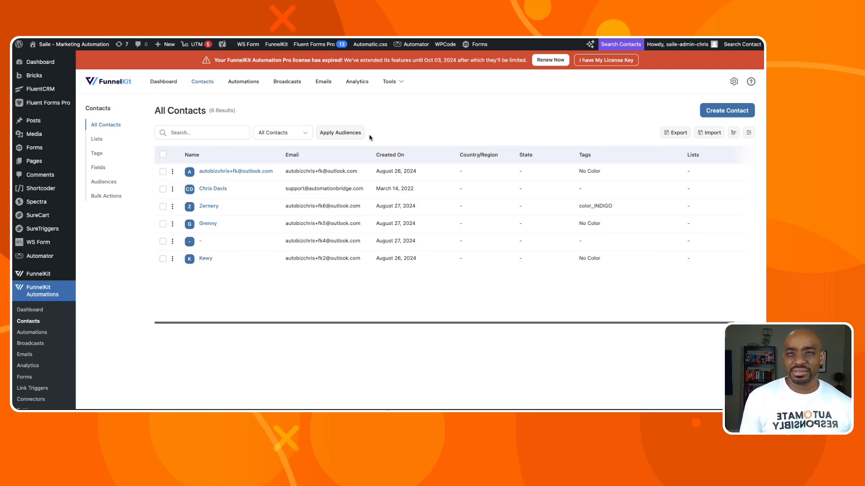
left_click(105, 182)
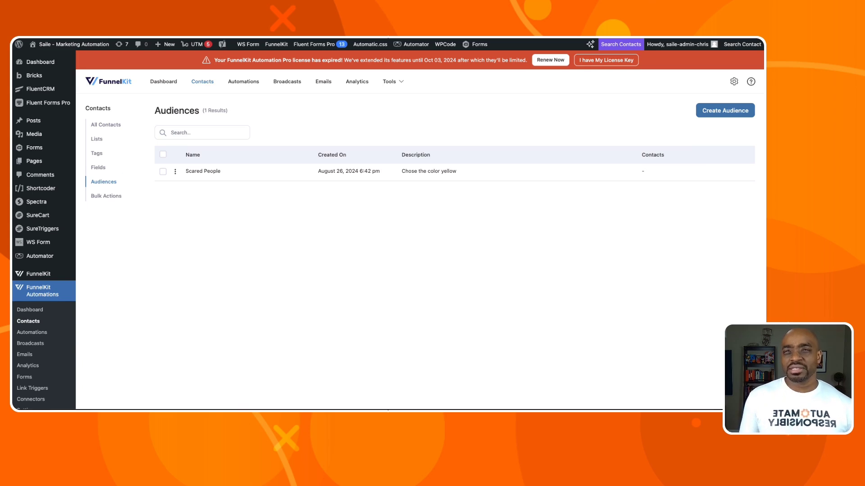
left_click(732, 110)
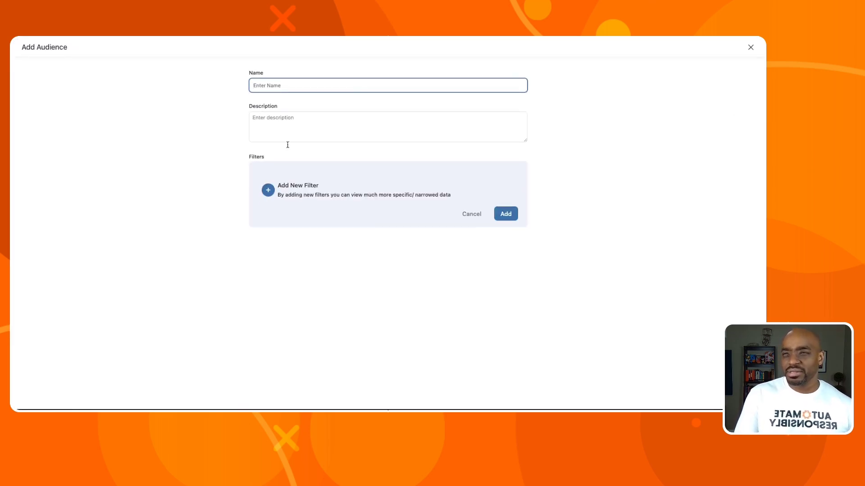
Examine the filter options in the Segments, Contact Details, User and Geography groups for the new audience
left_click(268, 190)
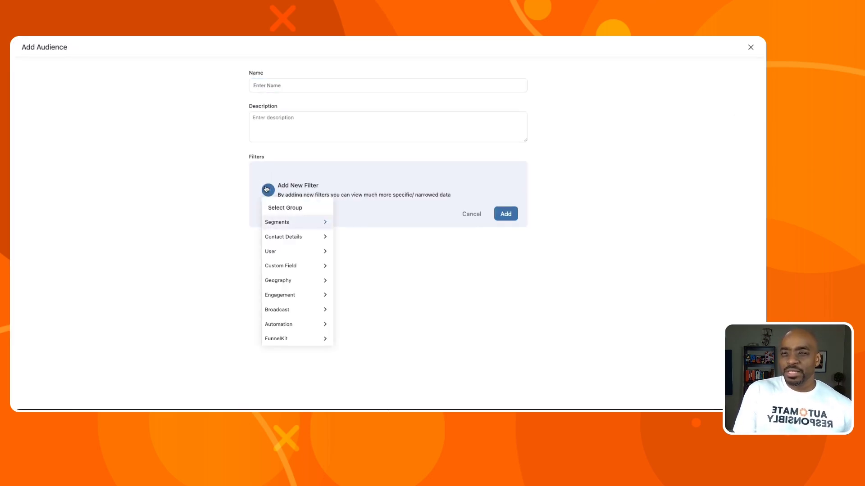
left_click(283, 222)
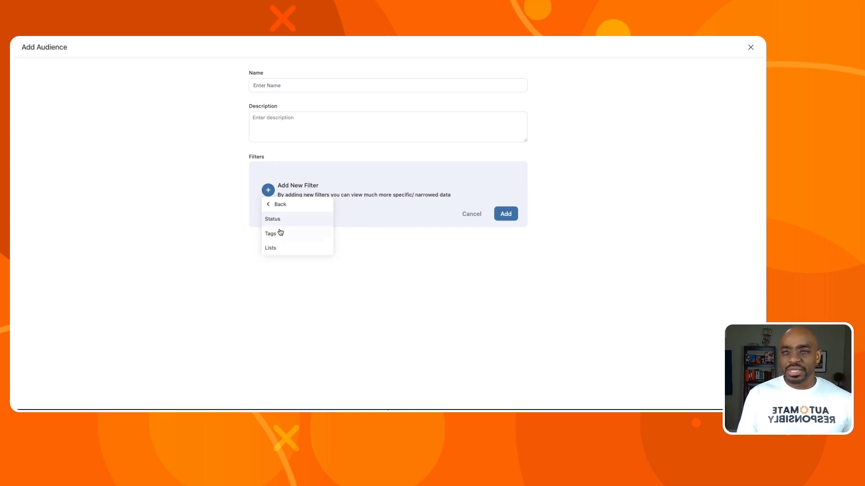
left_click(278, 205)
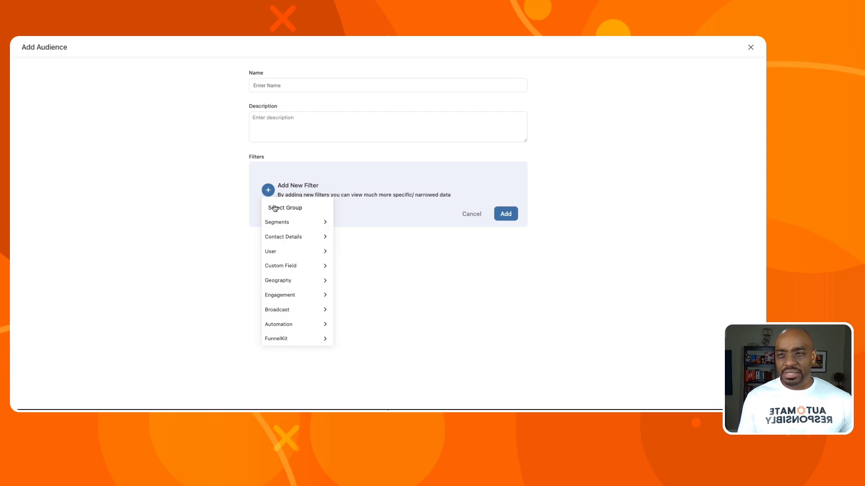
left_click(290, 237)
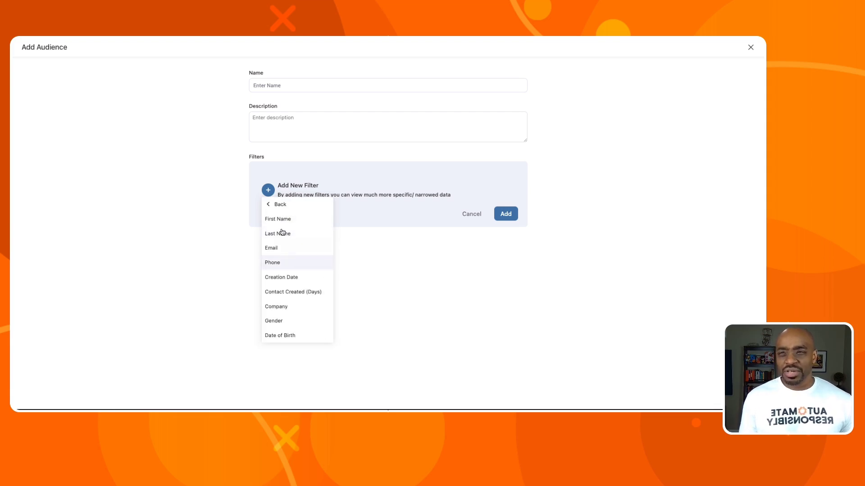
left_click(278, 205)
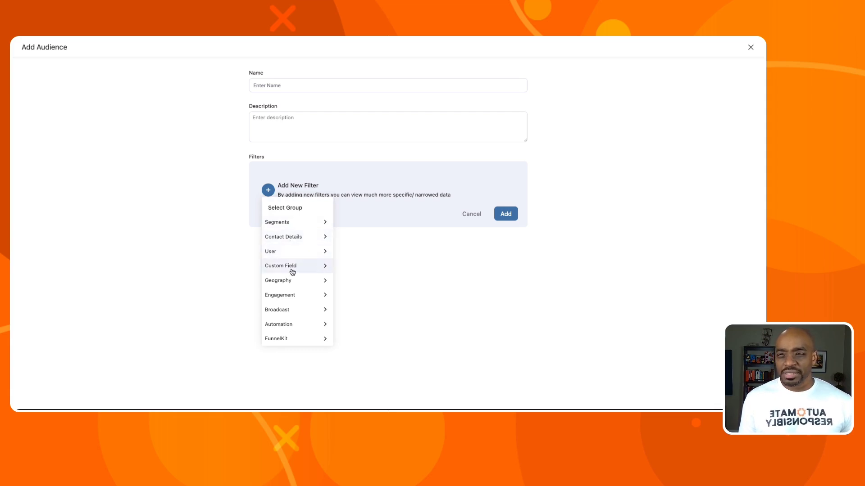
left_click(290, 252)
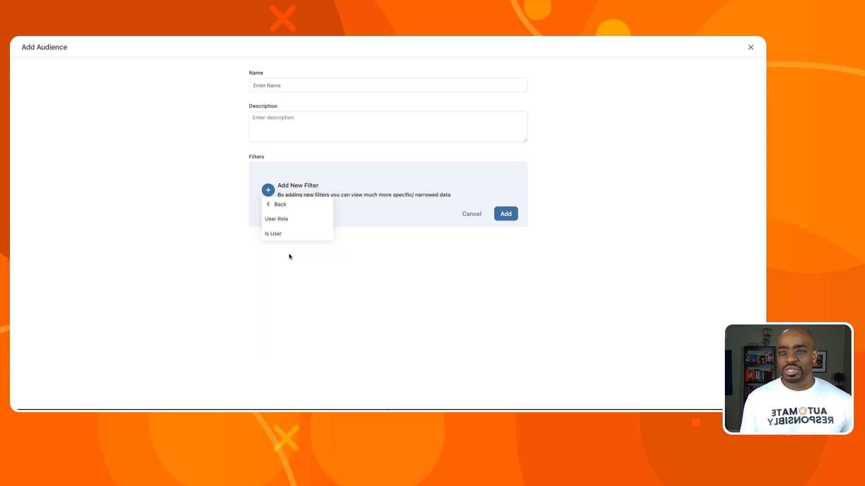
left_click(277, 206)
left_click(291, 281)
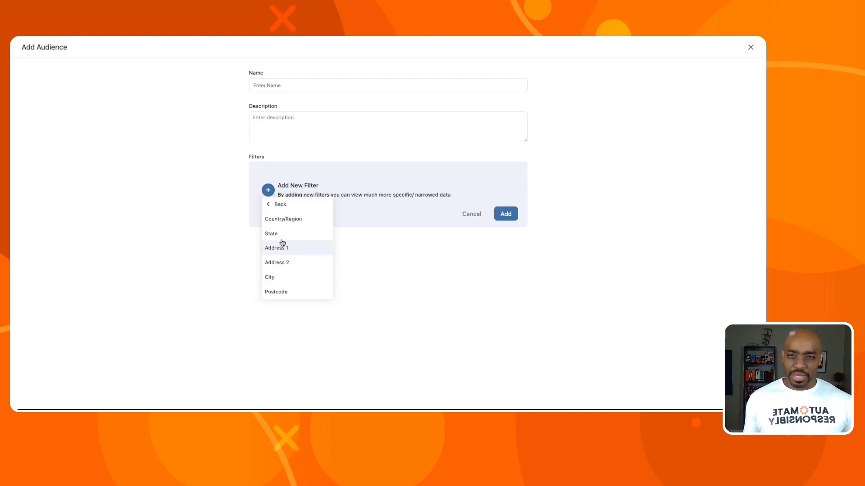
left_click(279, 205)
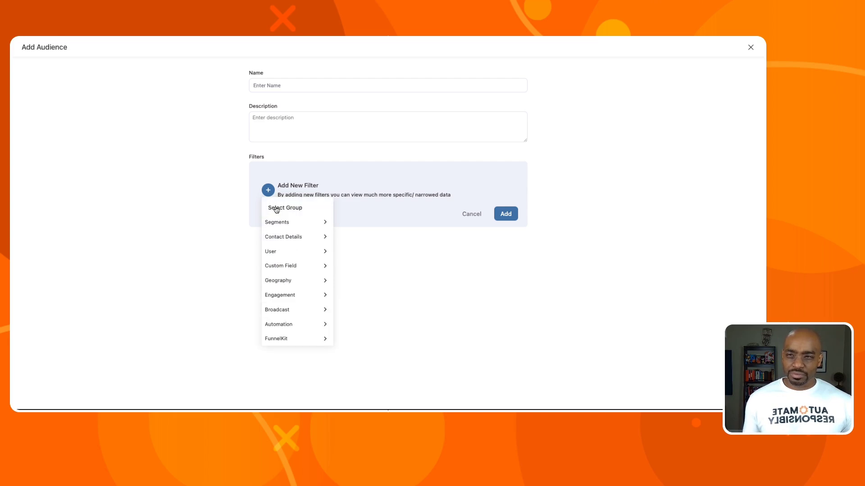
Add a Last Open filter from the Engagement group and check the Broadcast filter options
left_click(288, 293)
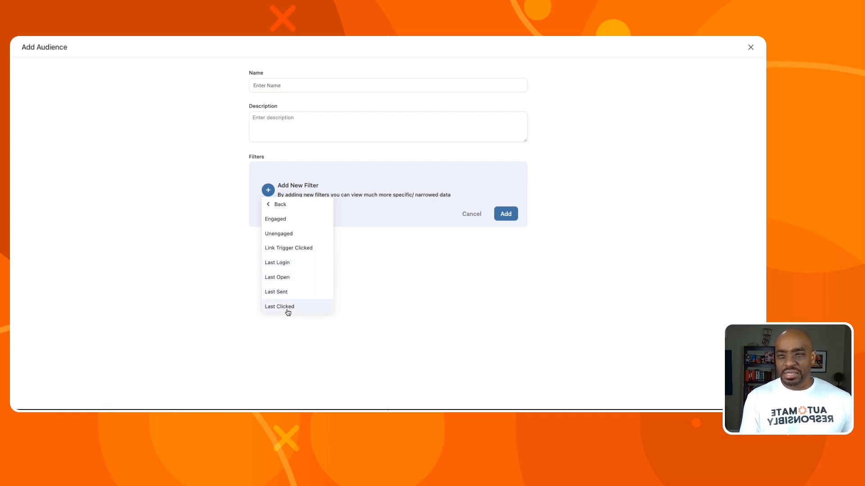
left_click(275, 278)
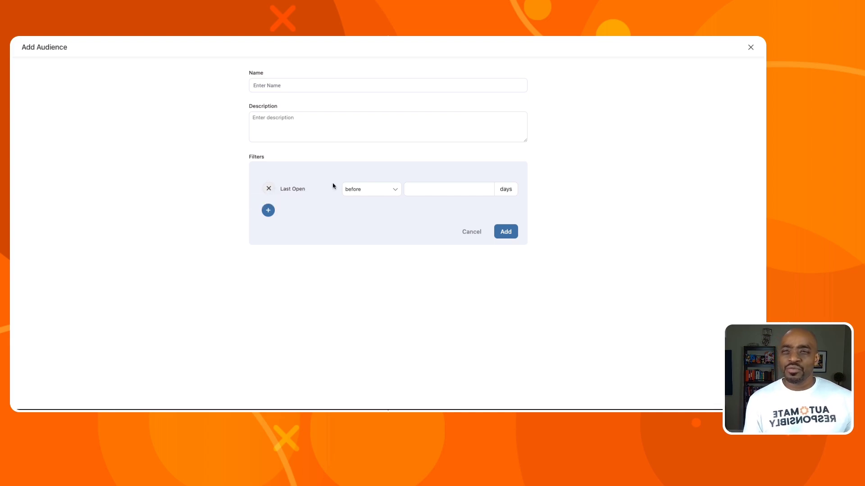
left_click(268, 210)
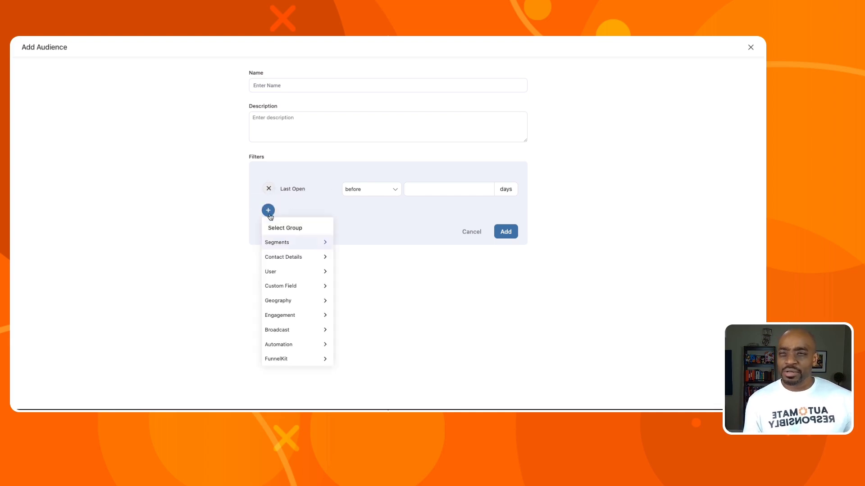
left_click(289, 333)
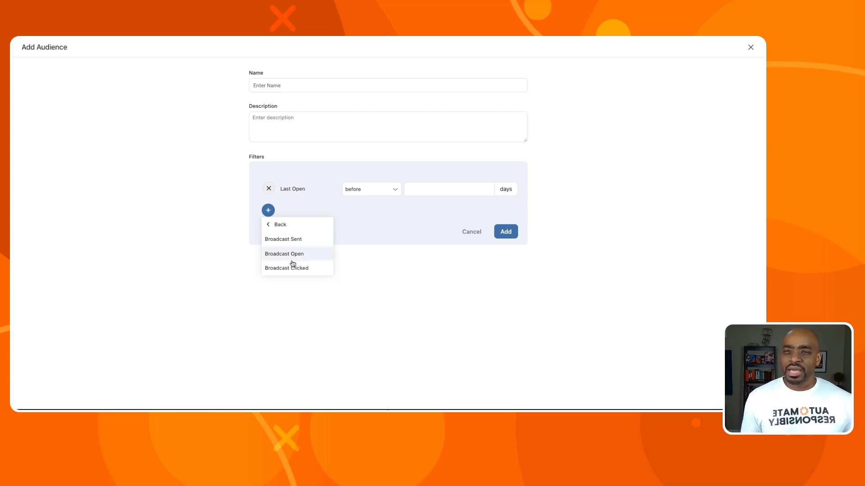
left_click(269, 224)
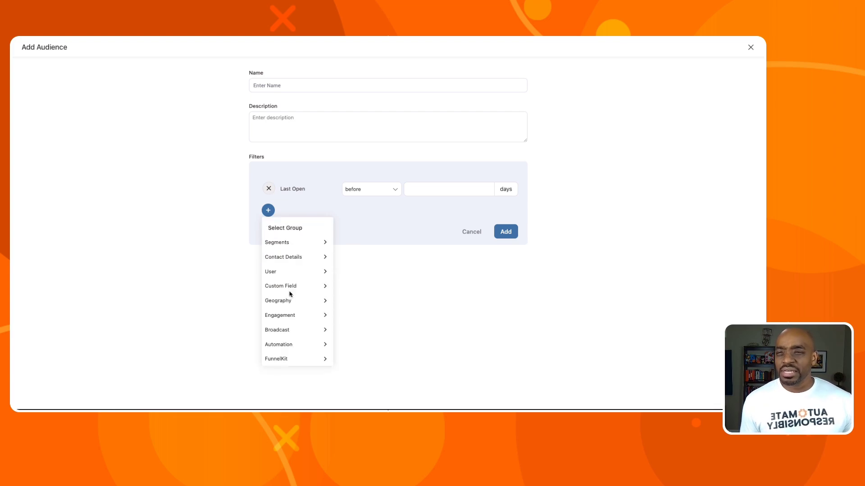
Check the Automation filter group and compare it with the Automation Activity option under FluentCRM's Contact Activities filters
left_click(291, 345)
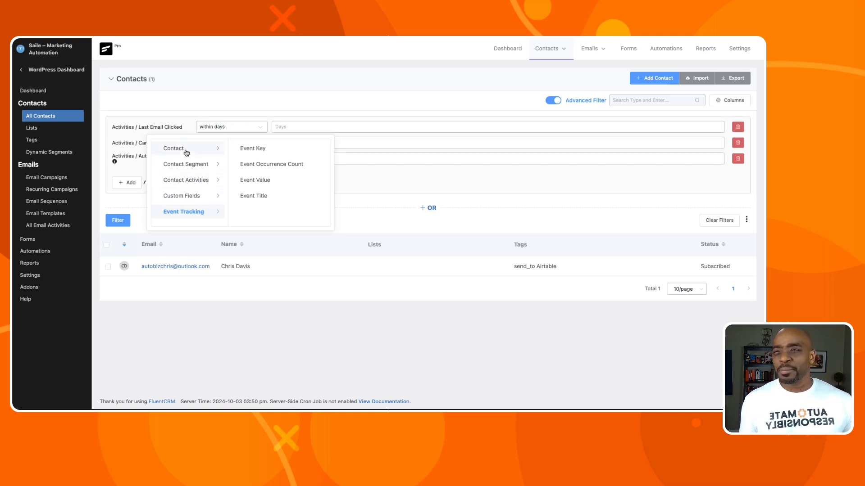
left_click(187, 181)
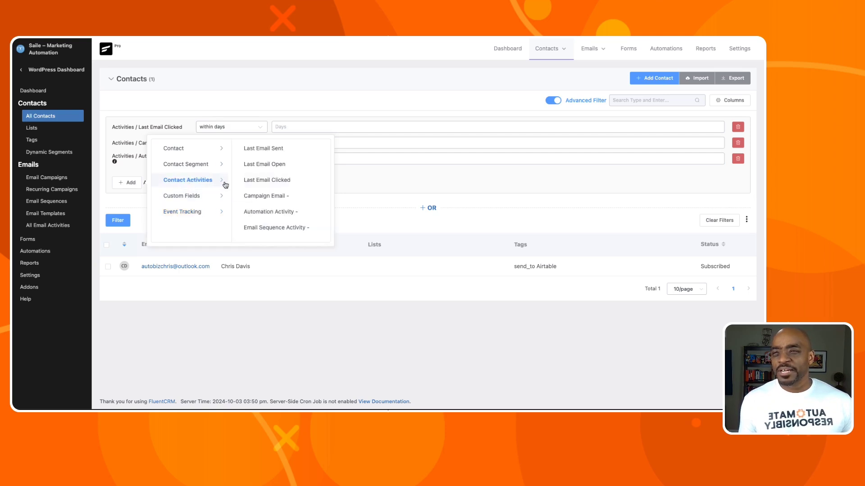
left_click(261, 213)
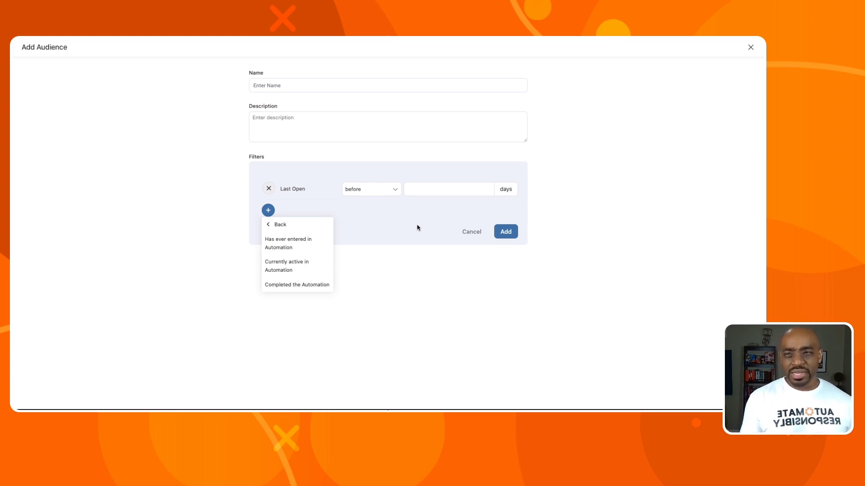
Back in FunnelKit Automations, add a Checkout Page filter from the FunnelKit group and remove both it and the Last Open filter
left_click(288, 228)
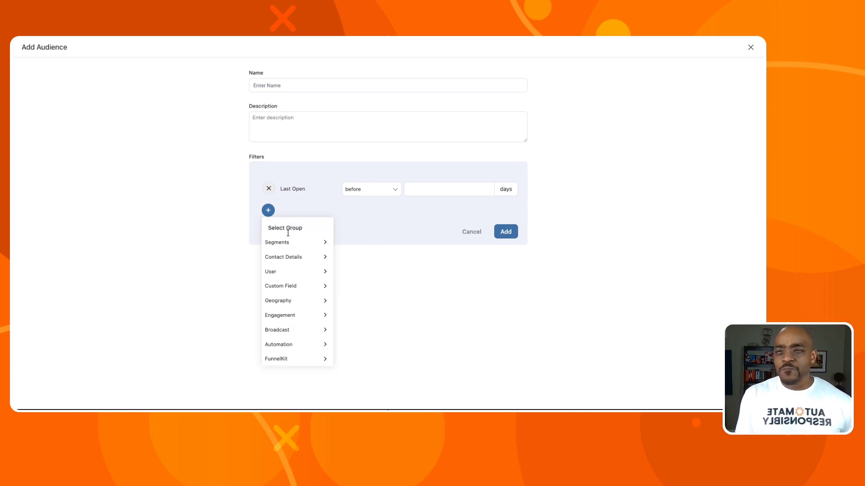
left_click(286, 360)
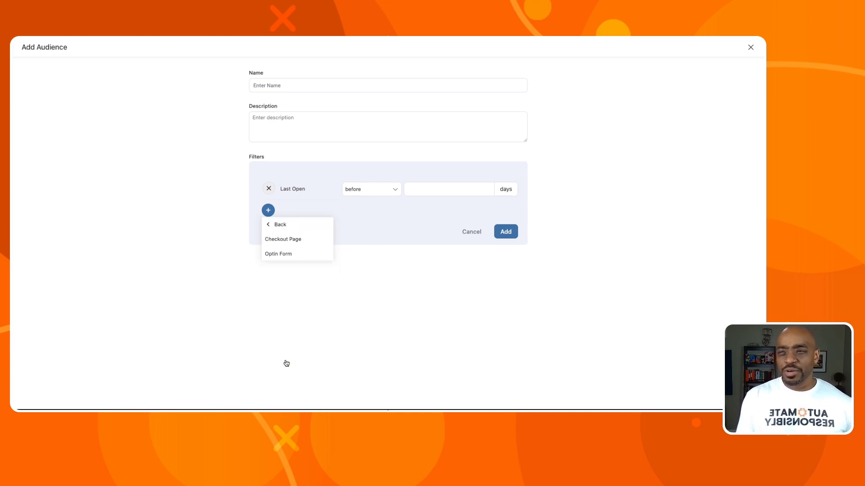
left_click(297, 241)
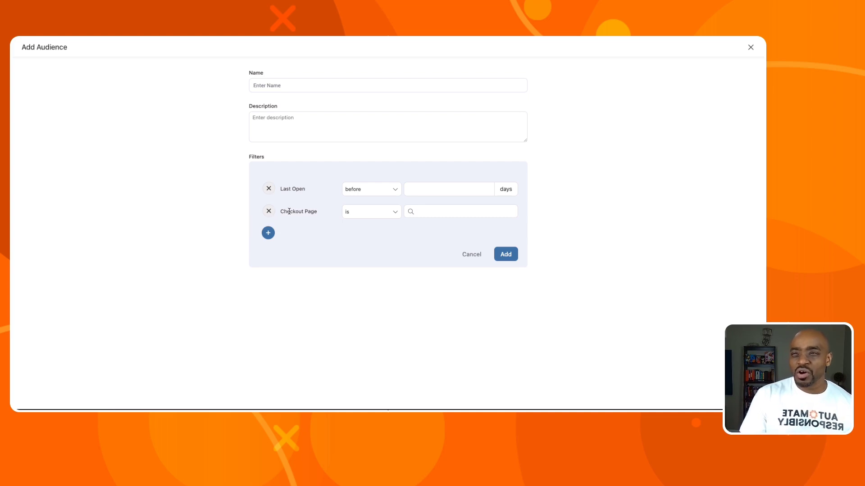
left_click(269, 212)
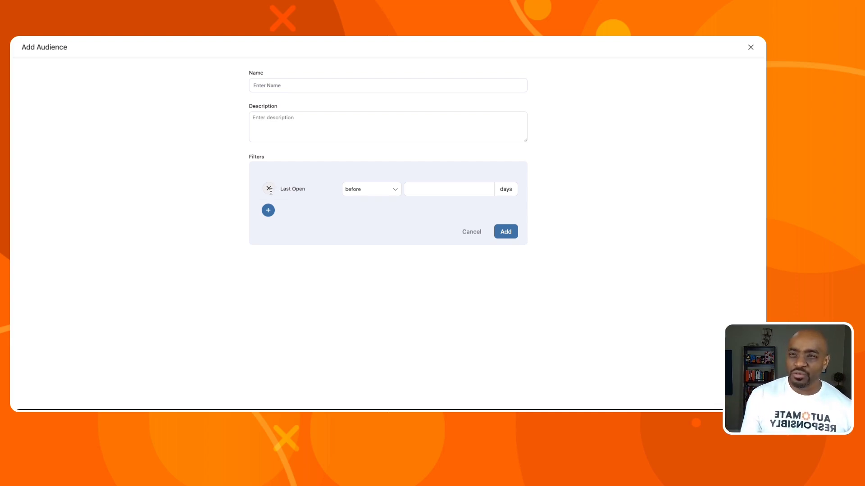
left_click(268, 189)
Add an Optin Form filter matching any of Optin (The Color Funnel - #621) and close the new audience without saving it
left_click(269, 191)
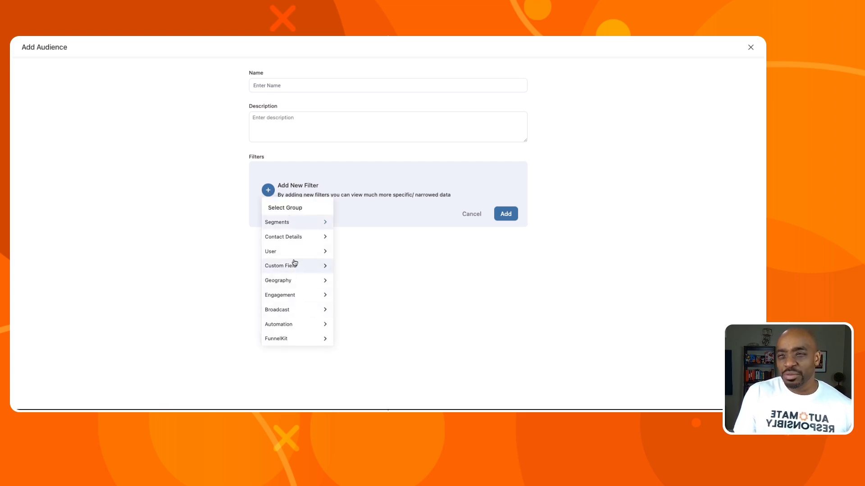
left_click(288, 339)
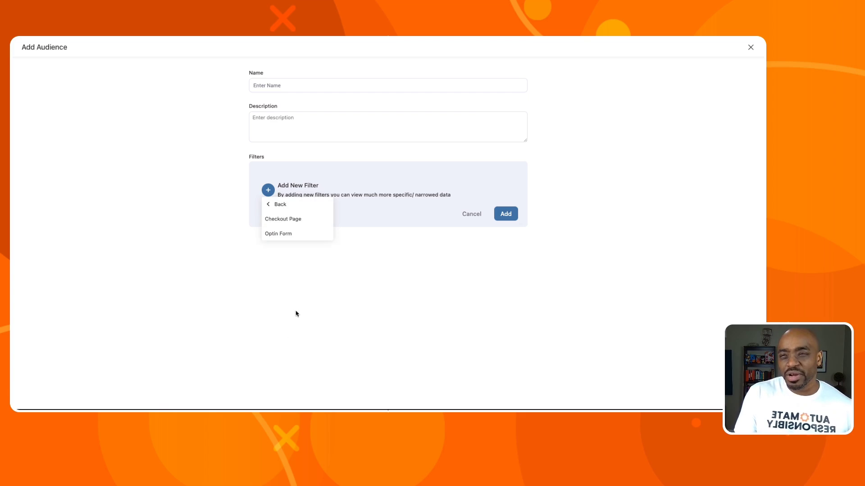
left_click(282, 235)
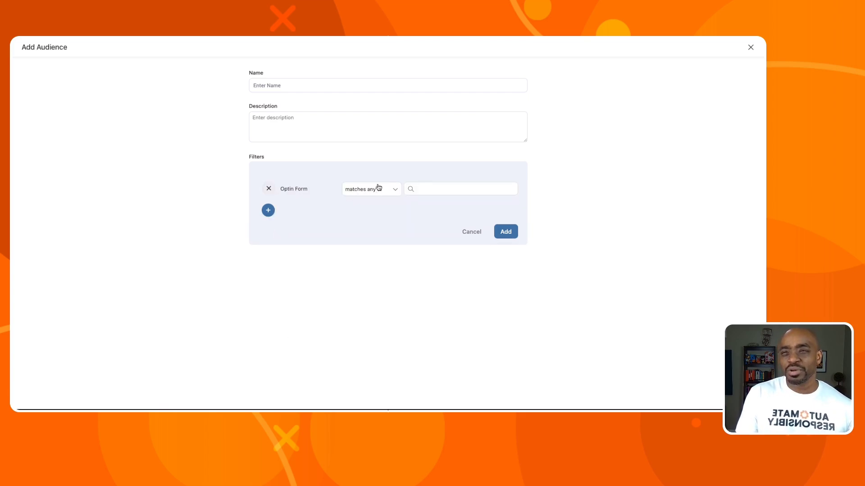
left_click(427, 189)
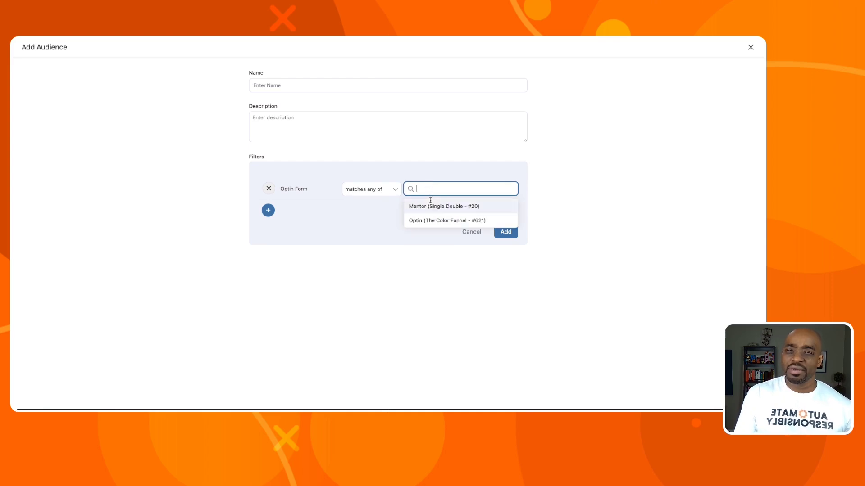
left_click(428, 222)
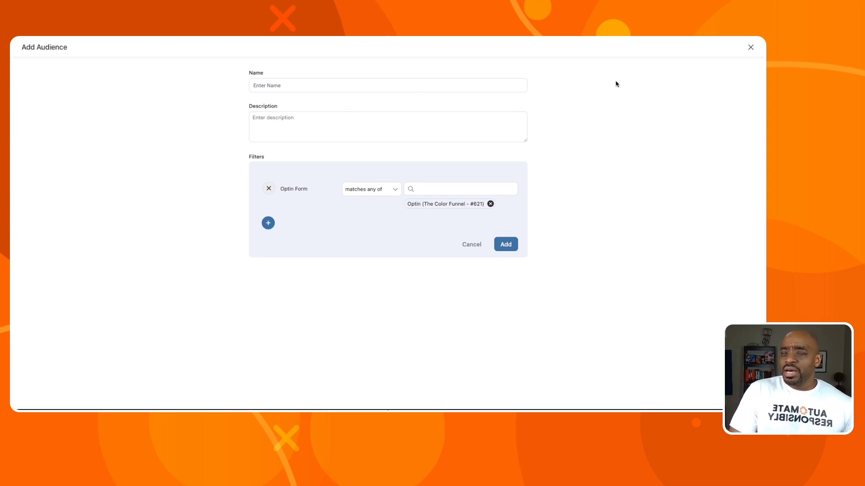
left_click(750, 49)
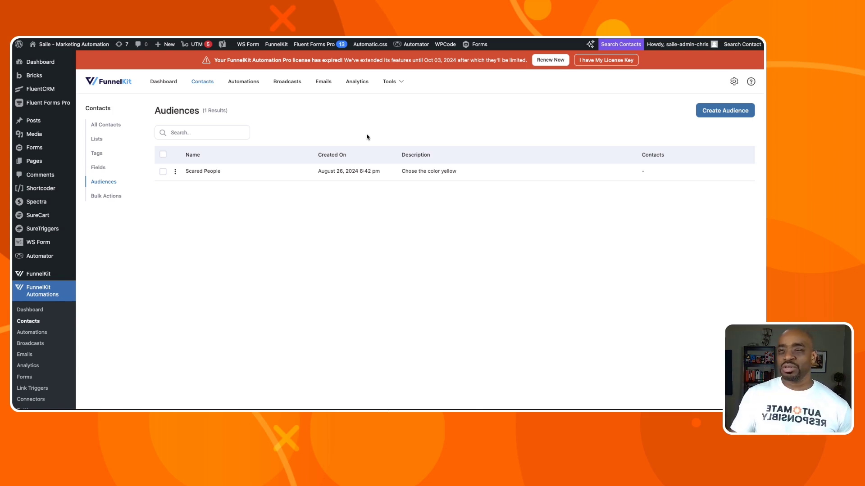
Open the last contact in the All Contacts list and review its profile fields, tags, link triggers and engagement details
left_click(202, 82)
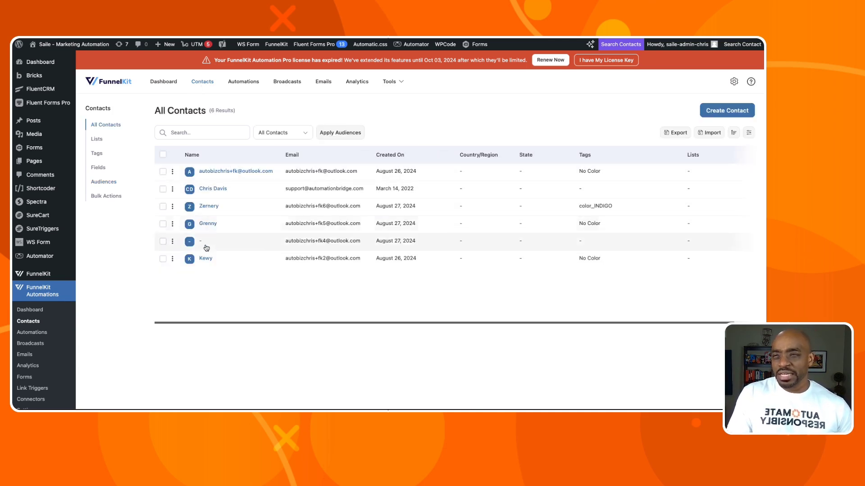
left_click(205, 259)
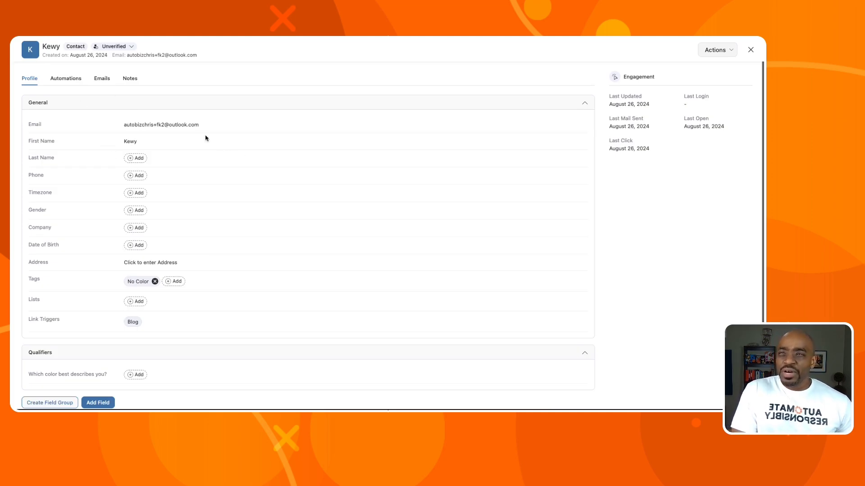
scroll(342, 102, "down", 1)
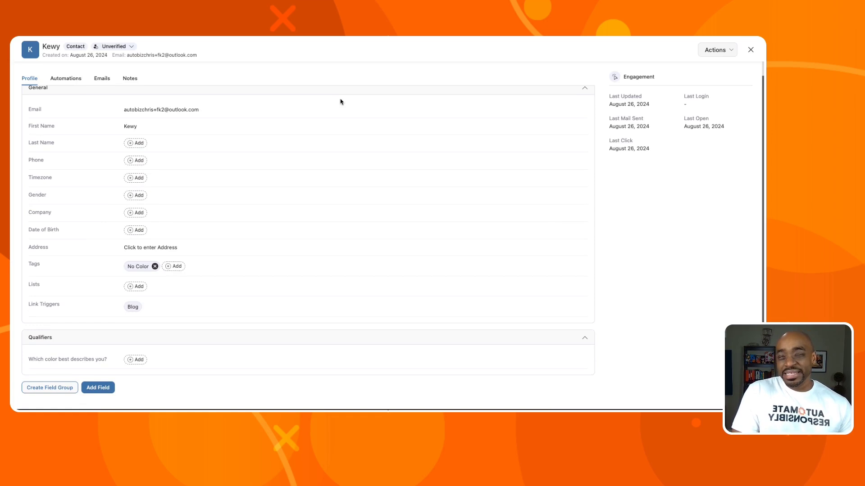
scroll(393, 134, "up", 1)
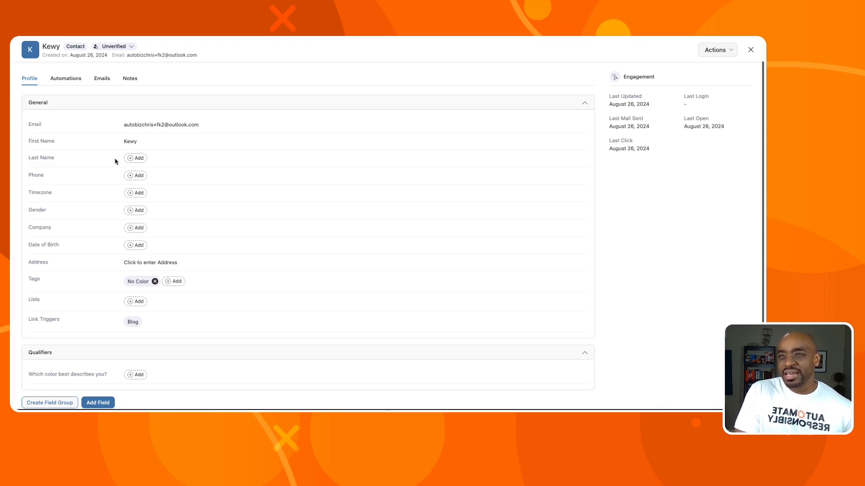
scroll(108, 141, "down", 1)
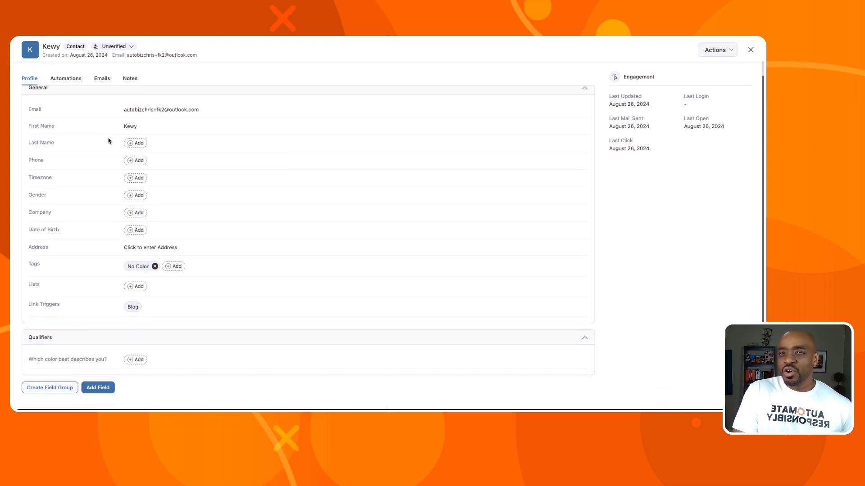
Collapse the contact profile's General section, check its Qualifiers section and view the contact's automations
left_click(584, 91)
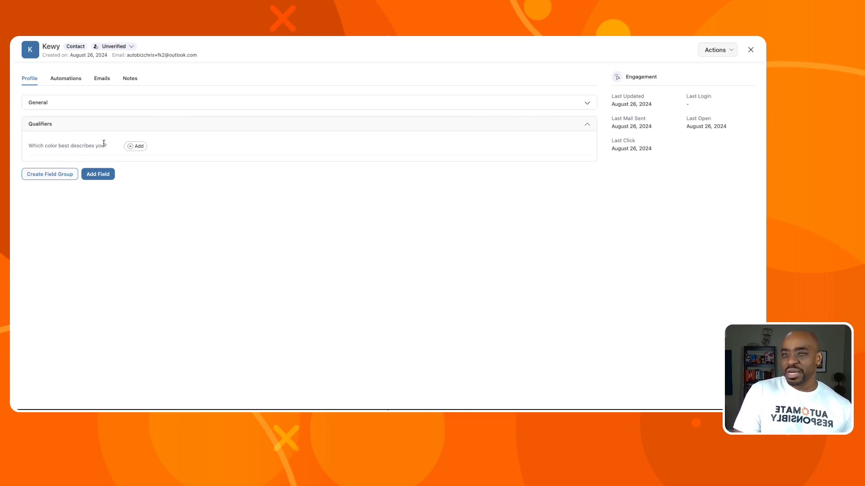
left_click(589, 124)
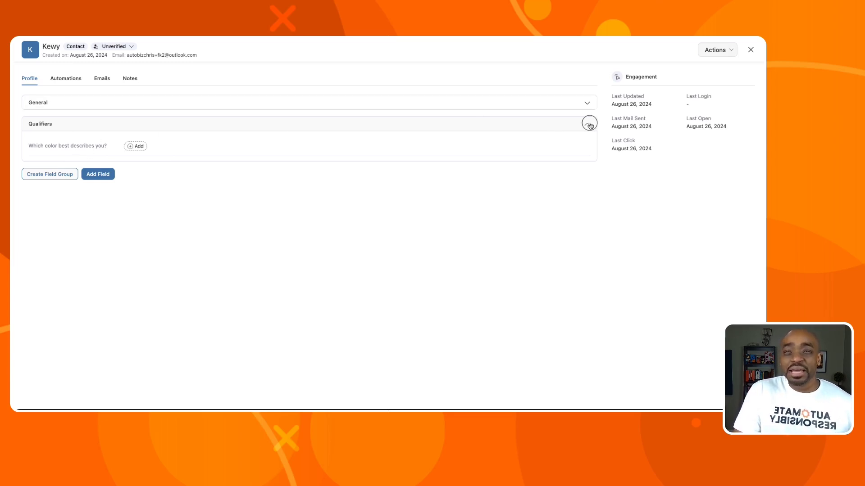
left_click(588, 125)
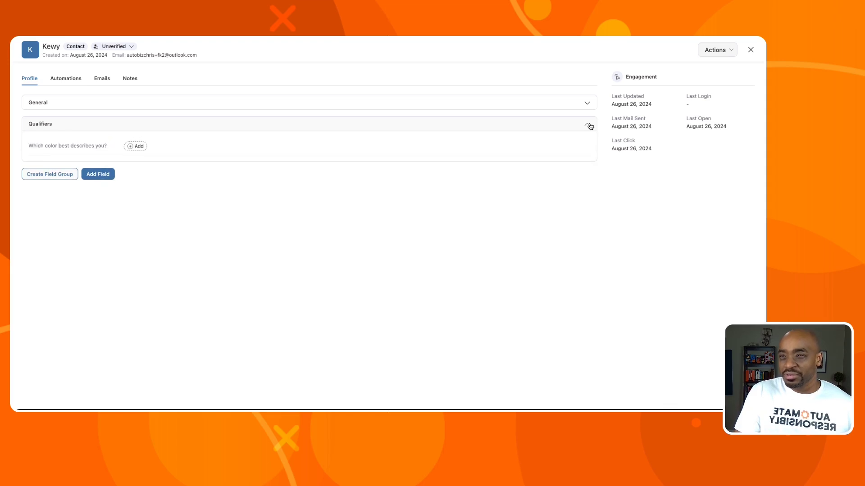
left_click(66, 79)
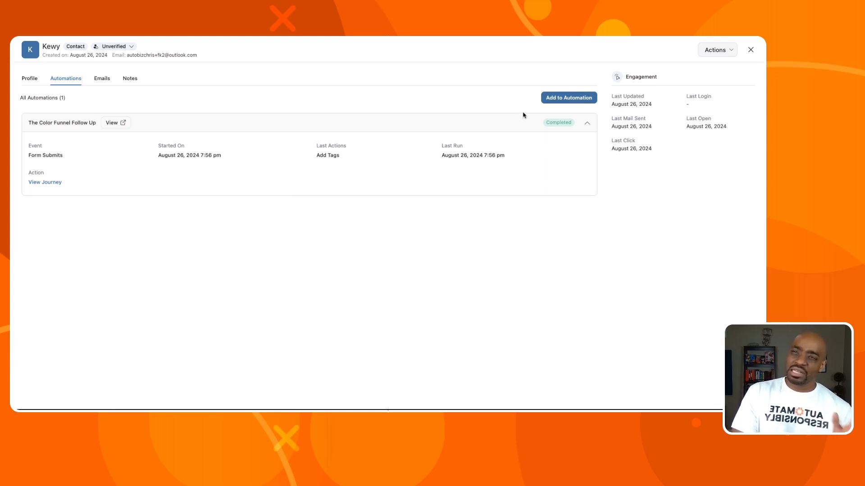
Review the contact's emails, check the details of "Just a Basic Email for Clicking", and view the contact's notes
left_click(103, 83)
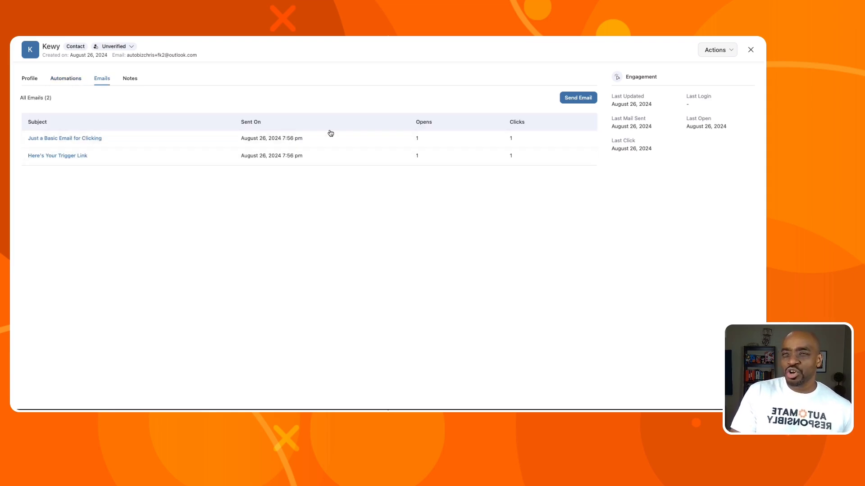
left_click(87, 143)
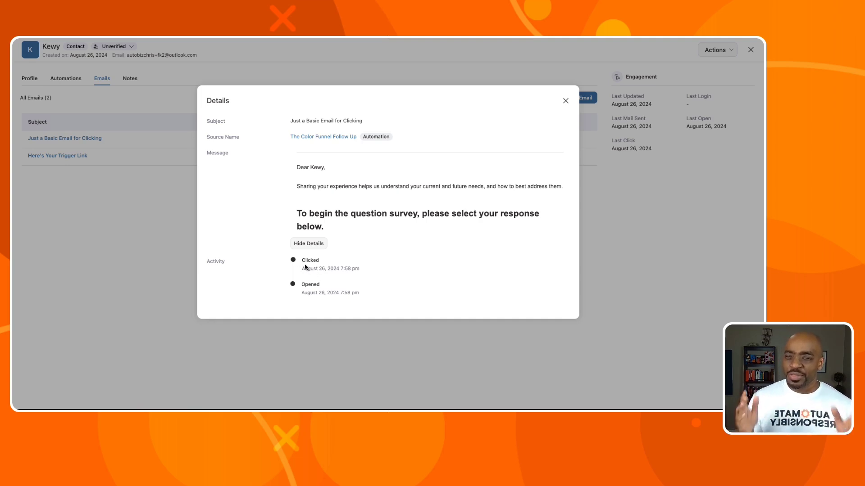
left_click(565, 102)
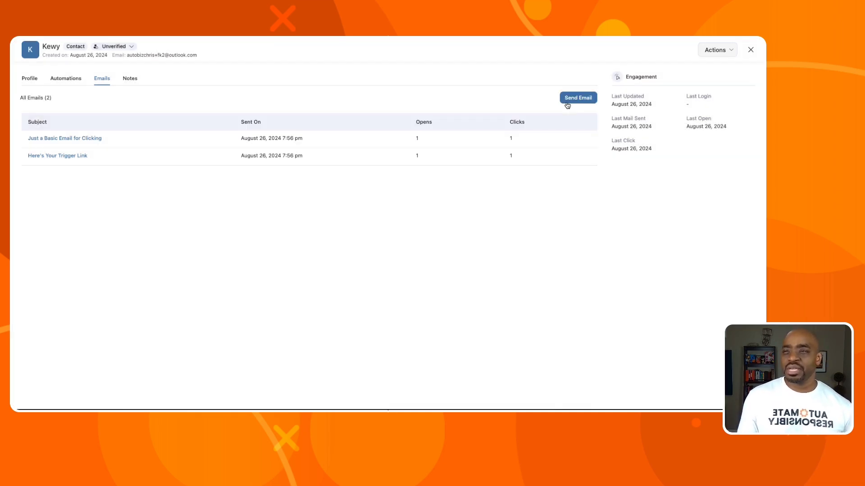
left_click(132, 79)
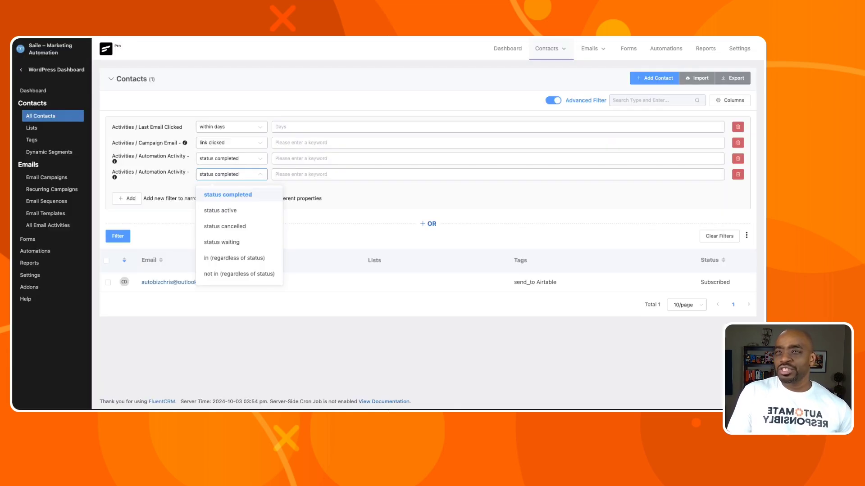
Switch to FluentCRM and open the record of the only contact in the Contacts list
left_click(124, 79)
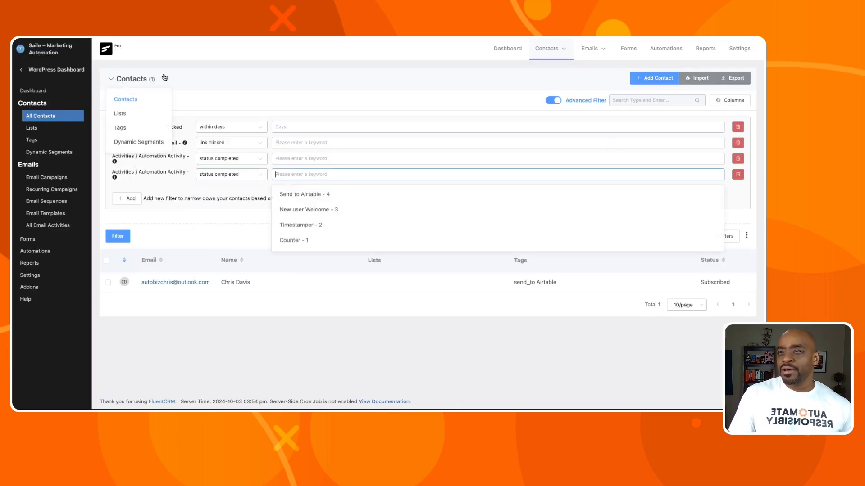
left_click(550, 48)
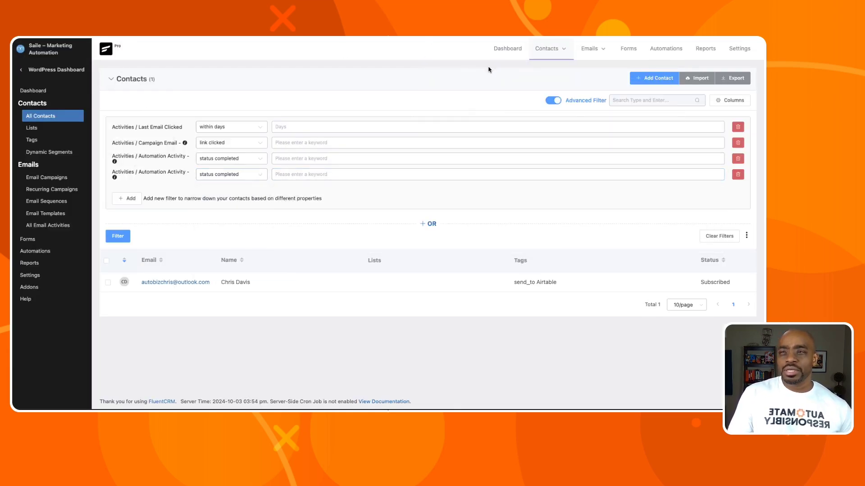
left_click(495, 72)
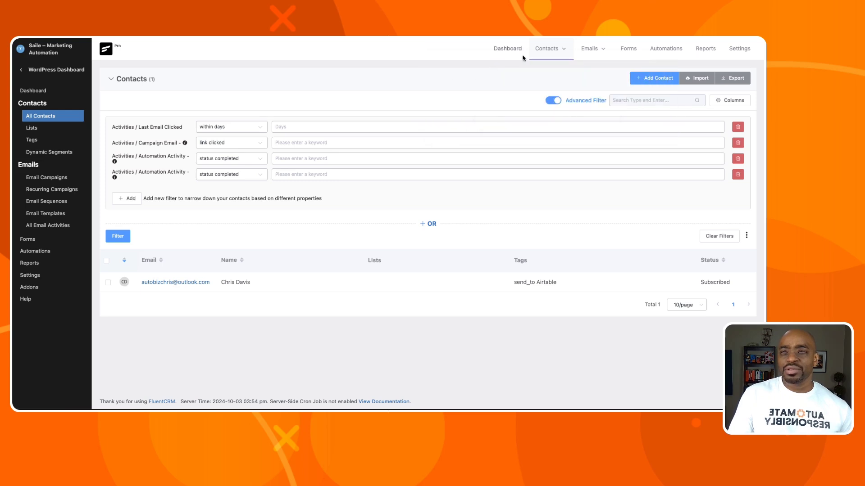
mouse_move(547, 50)
left_click(452, 73)
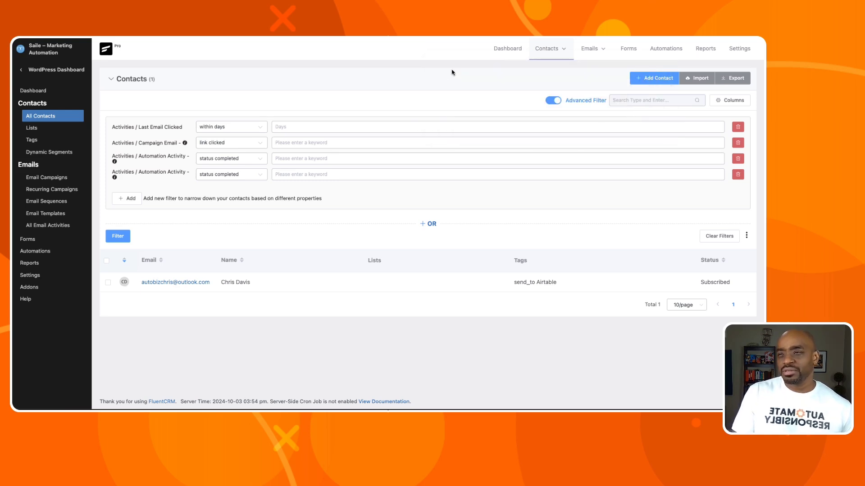
left_click(186, 282)
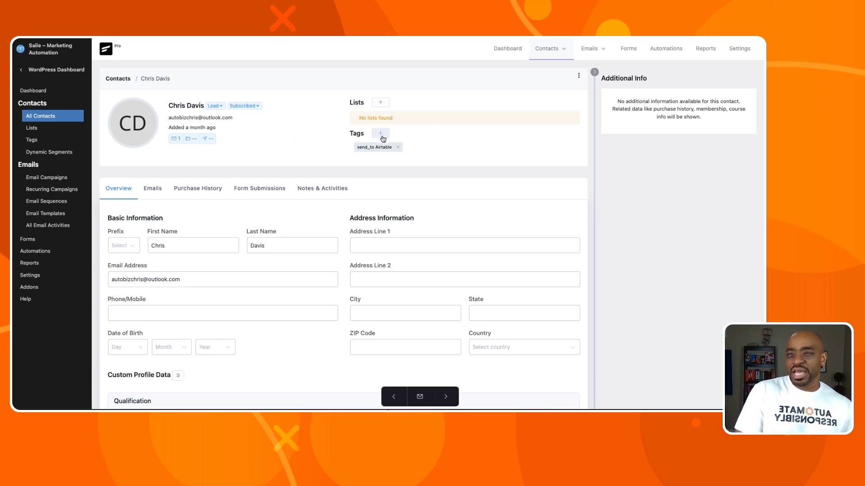
Review the contact's overview fields and inspect the custom fields configuration for Custom Profile Data, closing it without changes
scroll(238, 115, "down", 3)
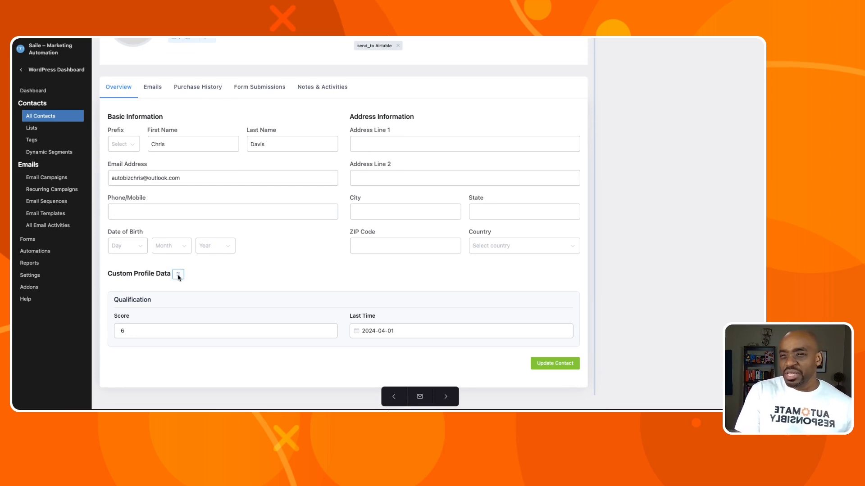
left_click(178, 276)
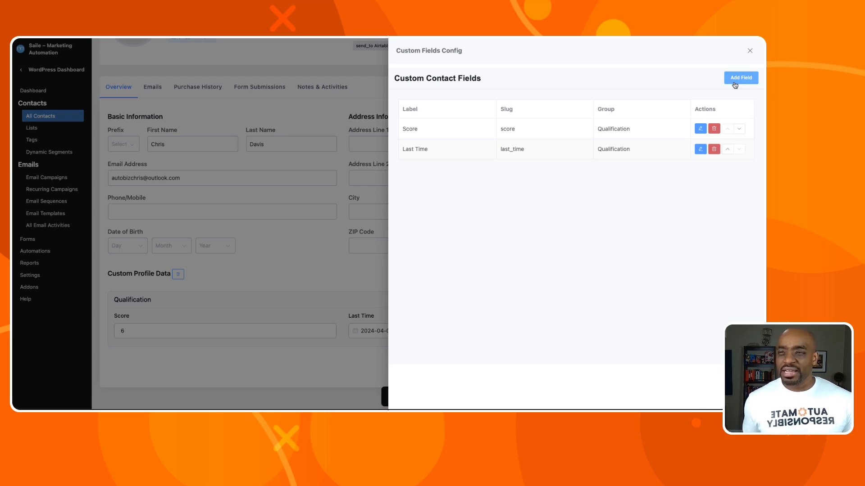
left_click(750, 51)
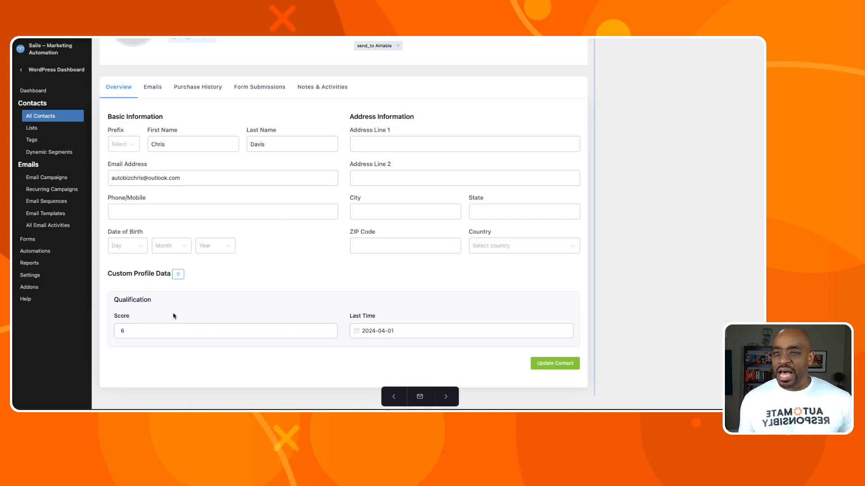
scroll(187, 297, "down", 1)
scroll(188, 299, "up", 2)
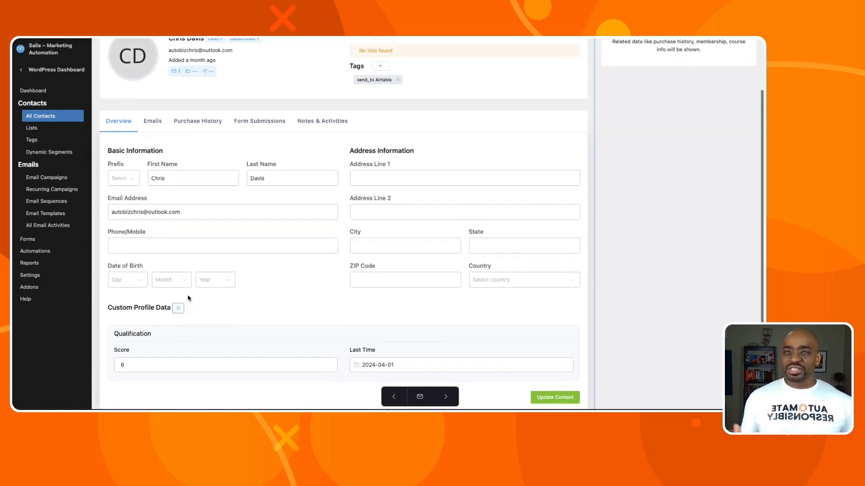
scroll(189, 299, "up", 1)
scroll(261, 251, "down", 2)
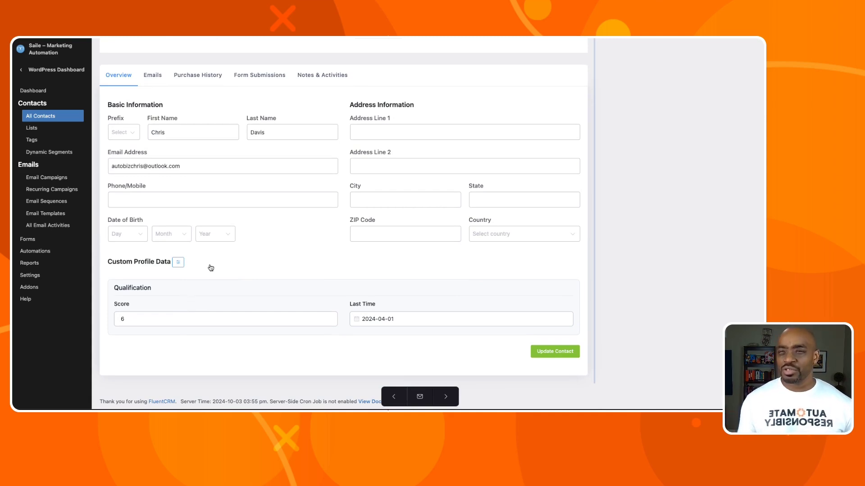
scroll(210, 268, "up", 1)
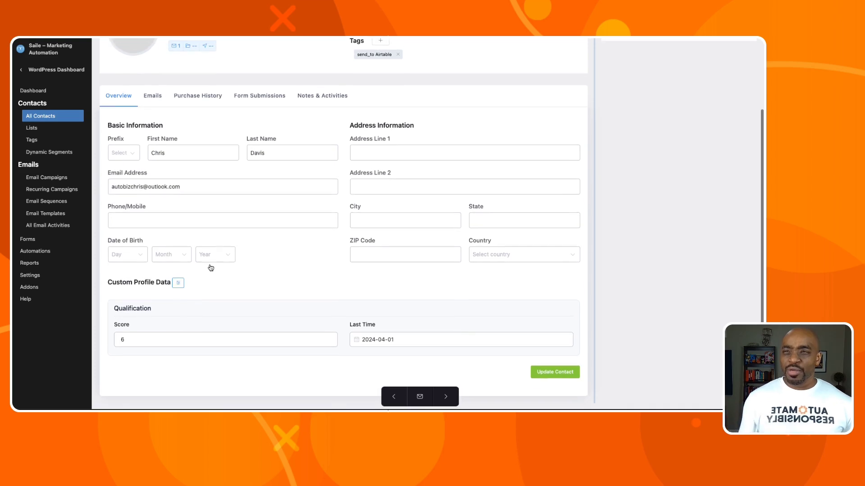
scroll(210, 268, "up", 1)
Review the contact's campaign emails, email sequences and automations
left_click(153, 107)
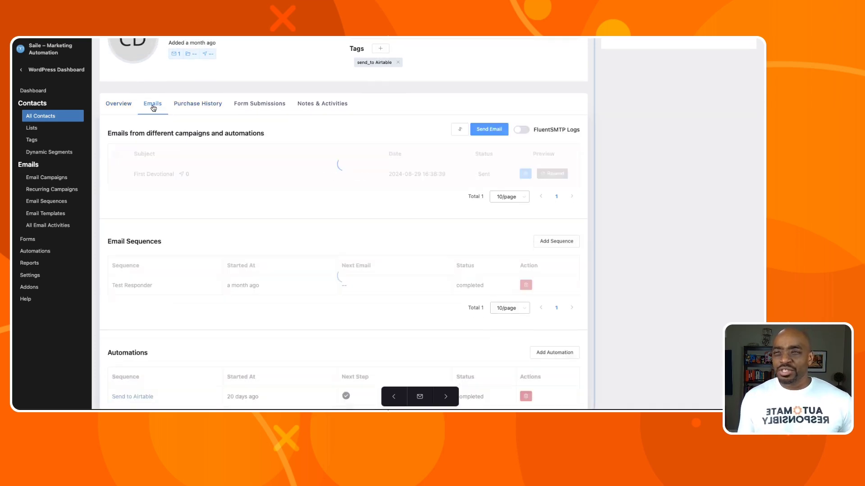
scroll(276, 161, "down", 1)
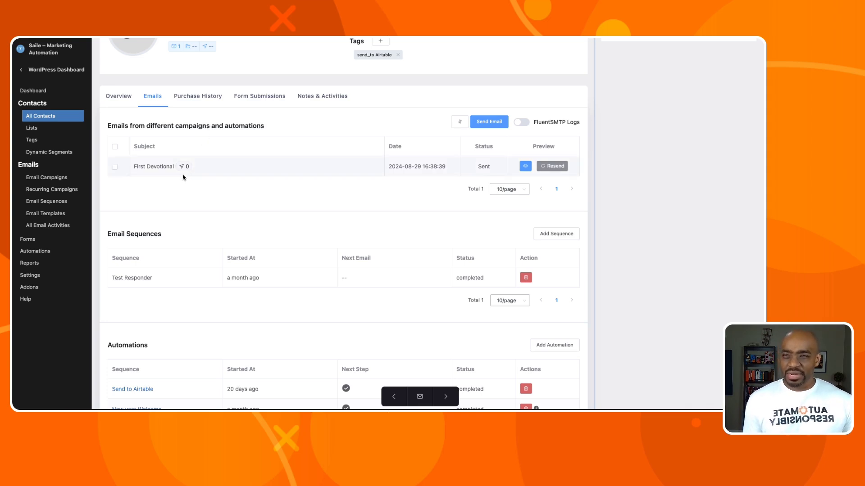
scroll(182, 175, "down", 5)
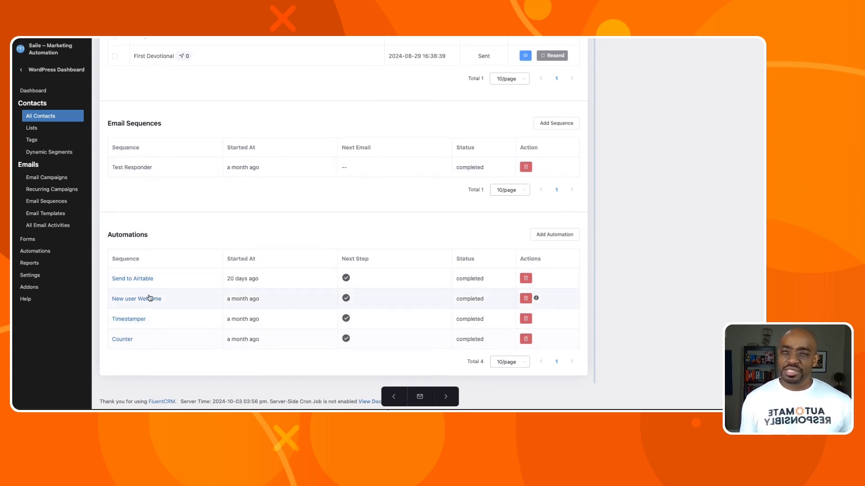
scroll(170, 286, "up", 1)
scroll(170, 286, "down", 1)
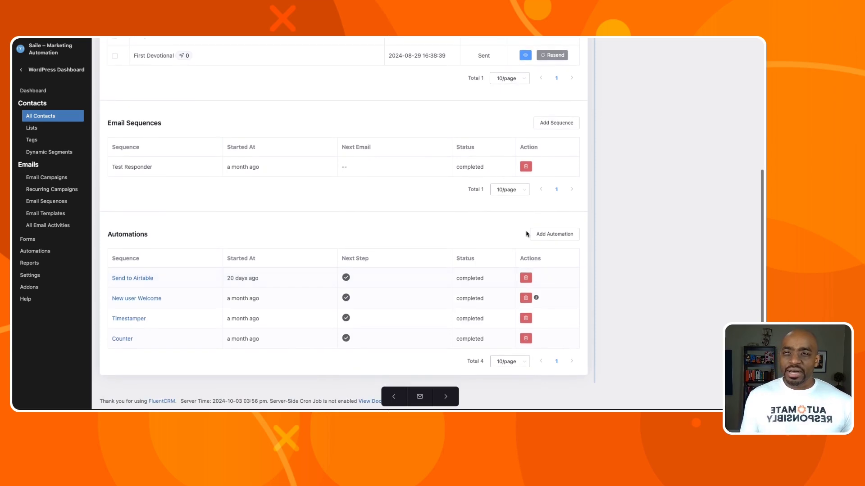
Look through the automations offered for adding to the contact and dismiss the choices without selecting one
left_click(555, 234)
left_click(434, 230)
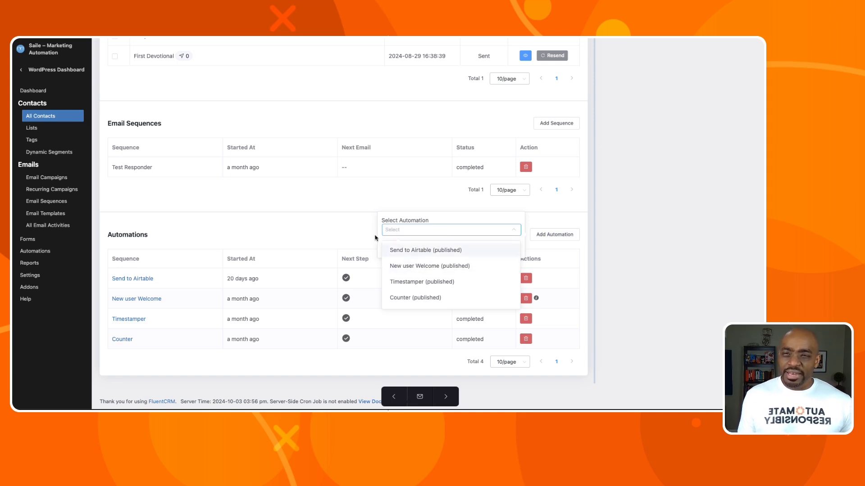
left_click(362, 232)
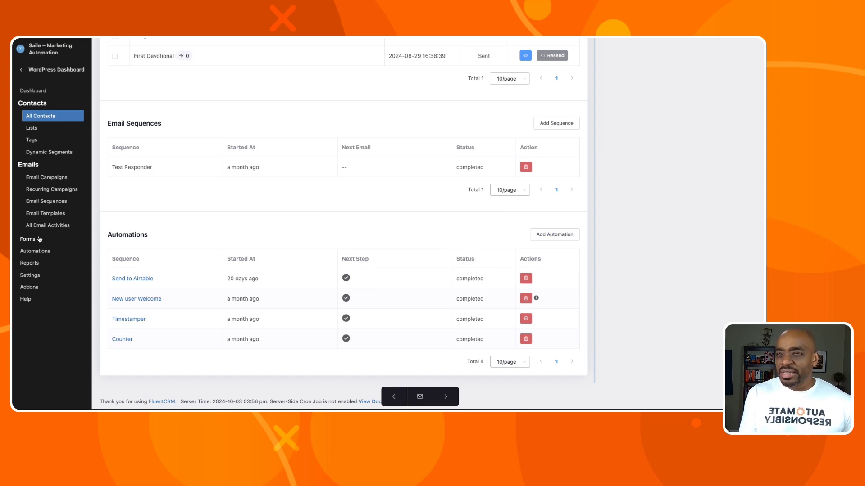
View the Automation Funnels list, return to the contact's record and compare it with the automations available for adding
left_click(36, 251)
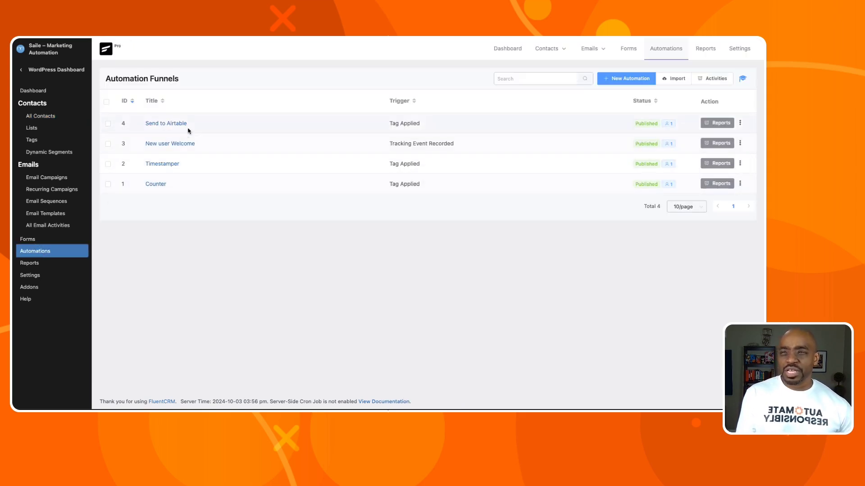
key("super+Left")
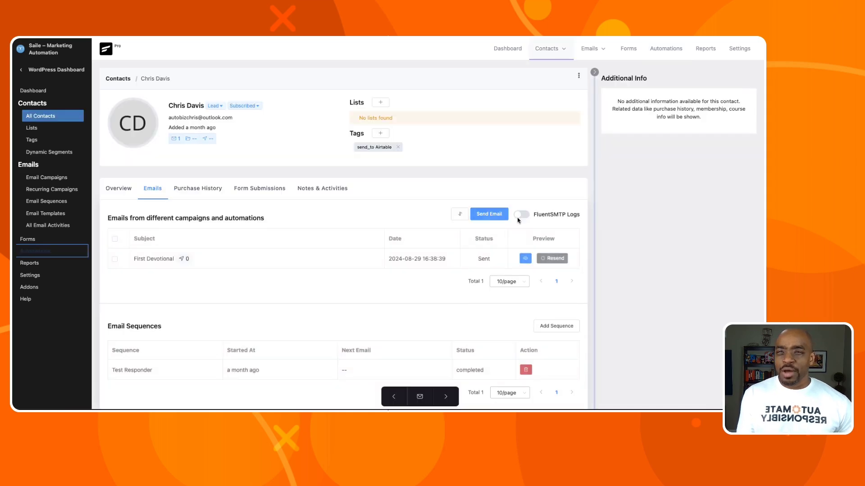
scroll(462, 262, "down", 5)
scroll(453, 258, "up", 10)
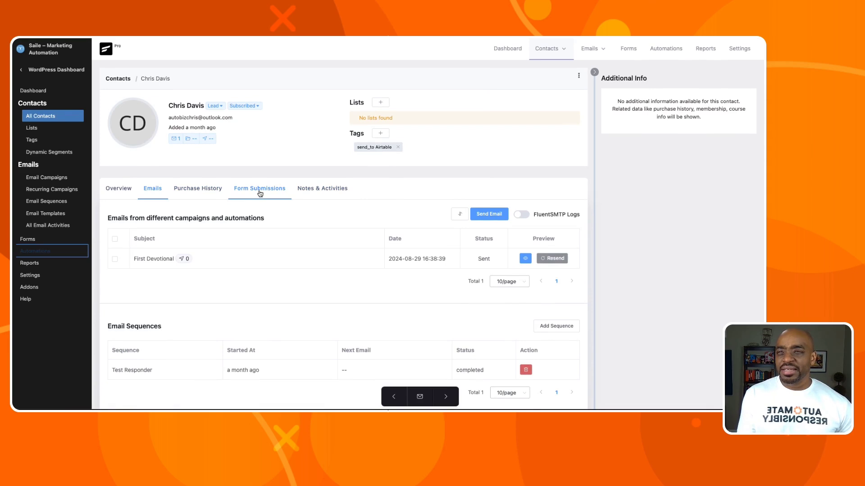
scroll(245, 260, "down", 5)
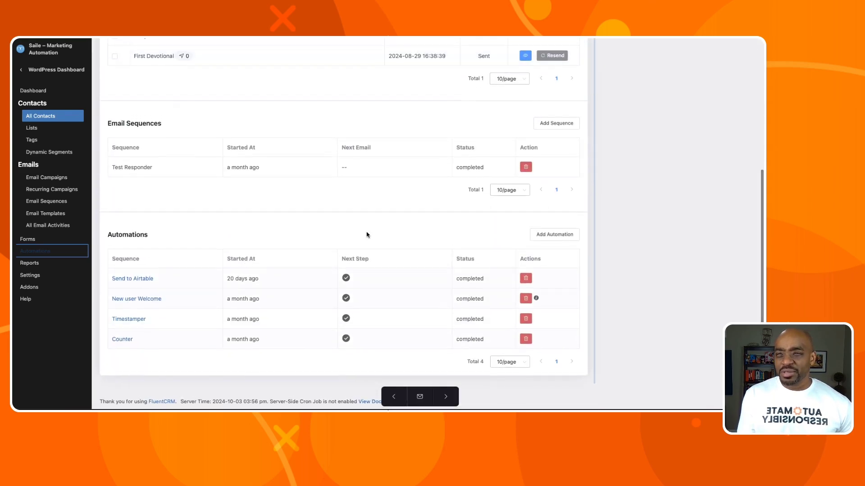
left_click(545, 236)
left_click(430, 232)
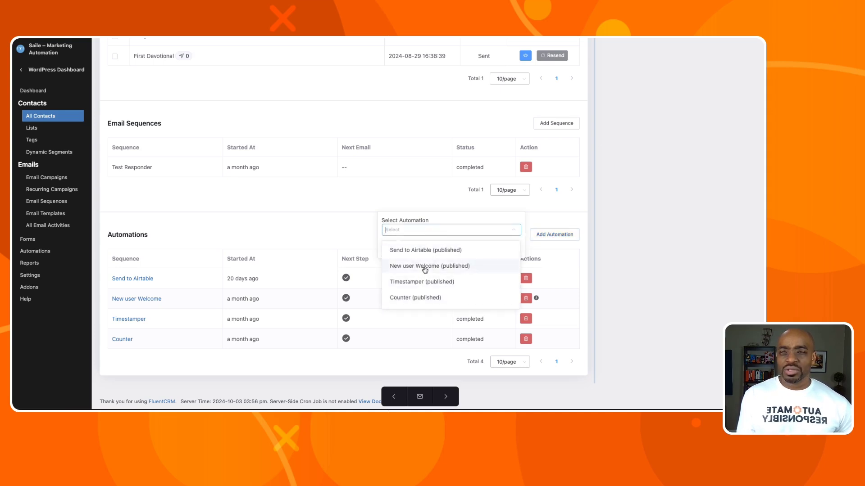
left_click(527, 219)
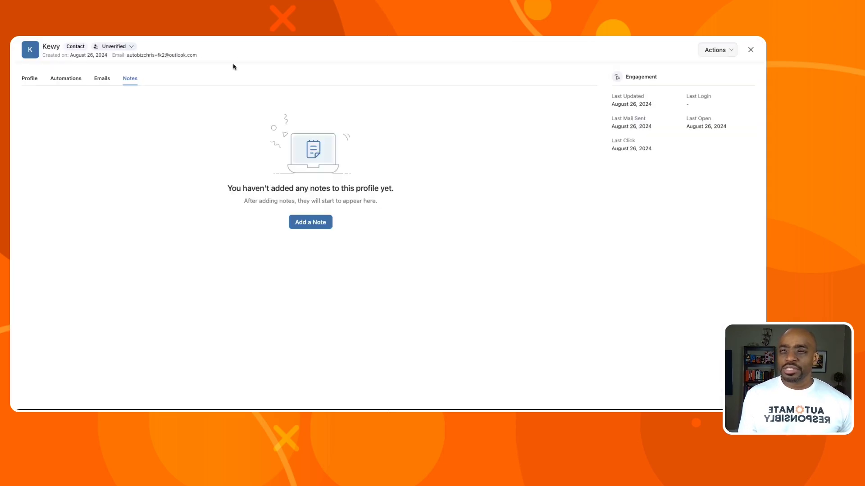
Switch back to FunnelKit Automations, look through the Add to Automation choices for the open contact, and close the dialog and contact
left_click(75, 81)
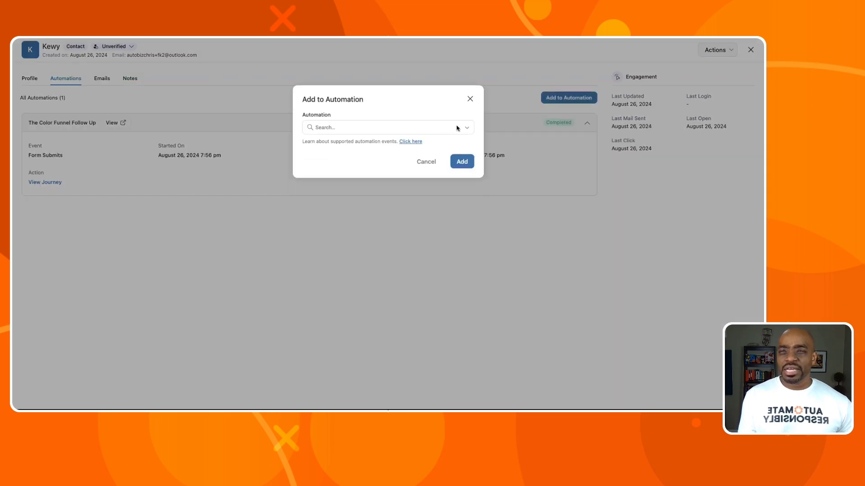
left_click(448, 128)
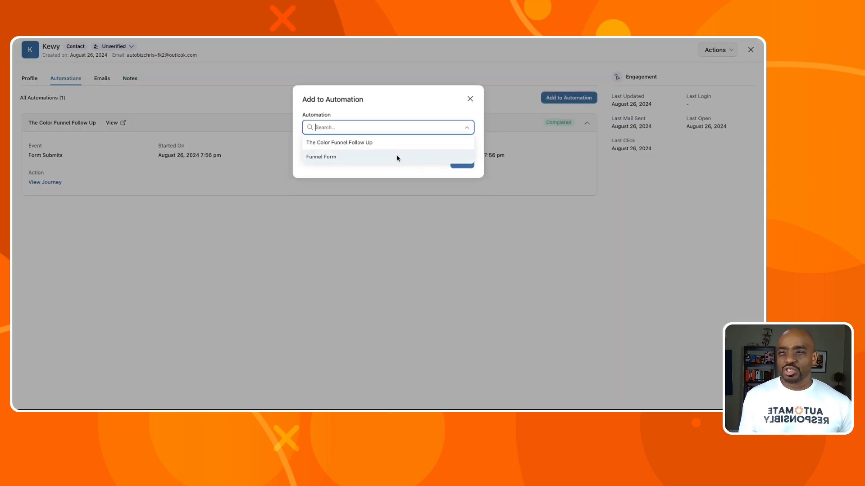
left_click(470, 100)
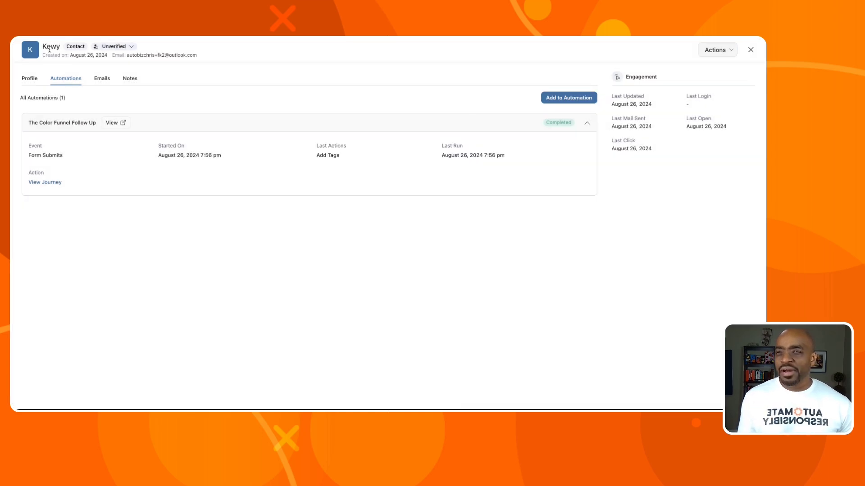
left_click(750, 49)
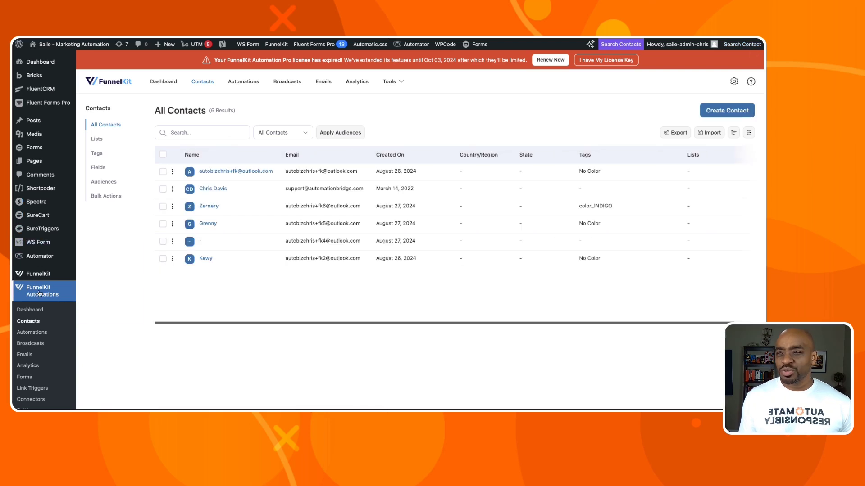
Open the supported automation events documentation from the Add to Automation dialog of the No Color contact created August 27, 2024
left_click(34, 332)
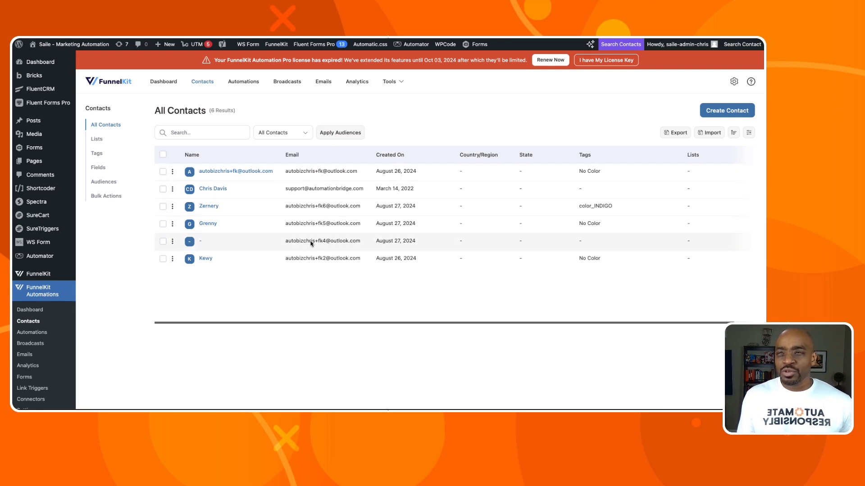
left_click(206, 224)
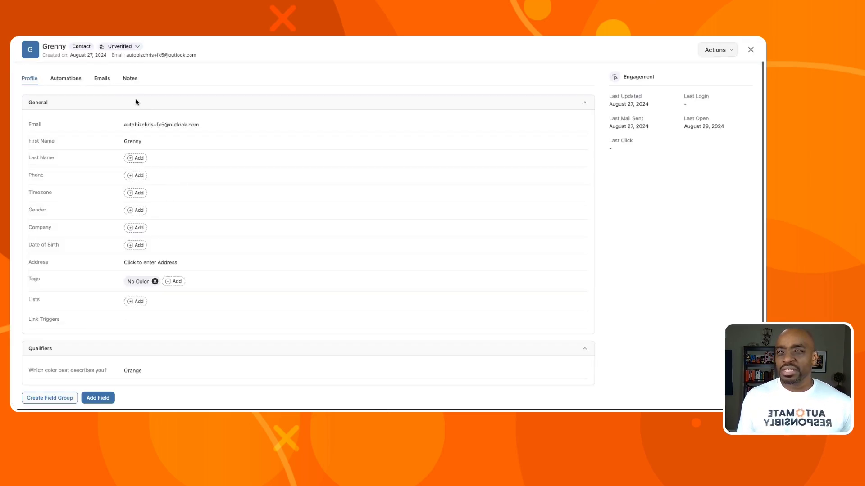
left_click(66, 80)
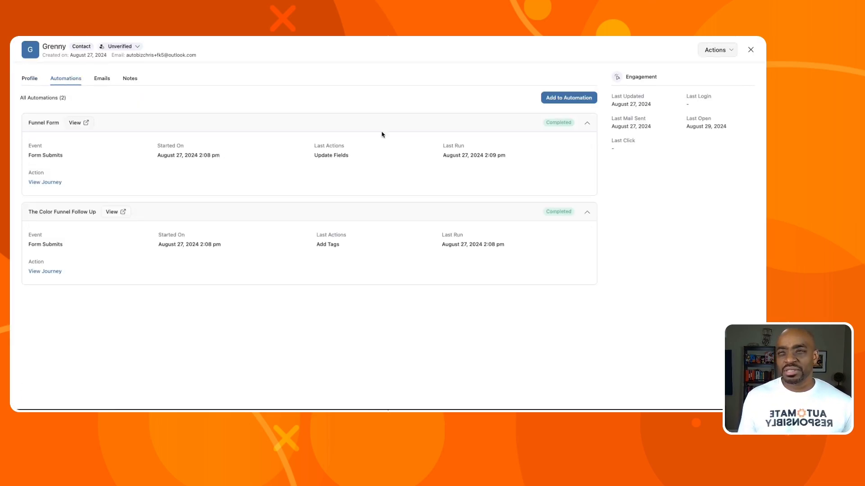
left_click(565, 97)
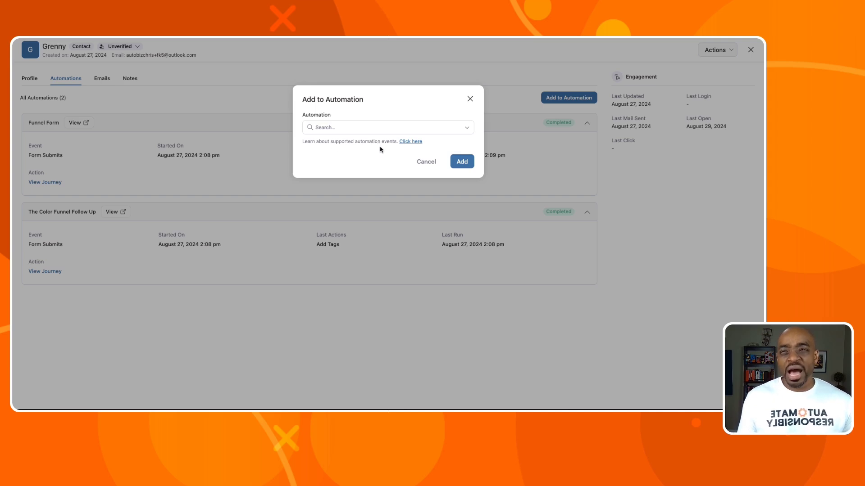
left_click(406, 142)
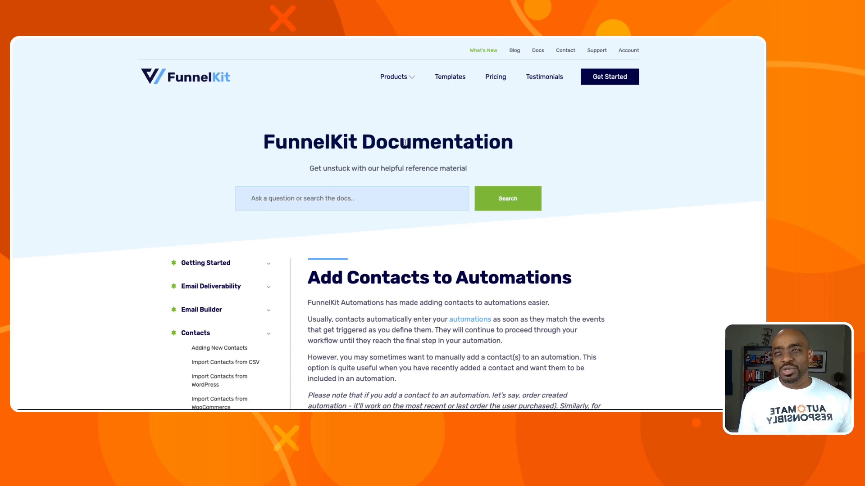
Review the documentation's list of automation events that contacts can be added to, and close the Add to Automation dialog and contact
scroll(388, 185, "down", 15)
scroll(361, 187, "up", 5)
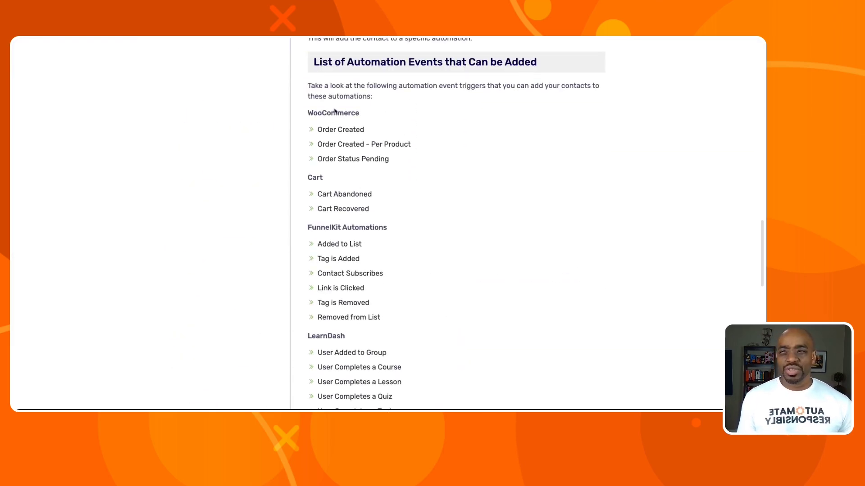
scroll(347, 150, "down", 1)
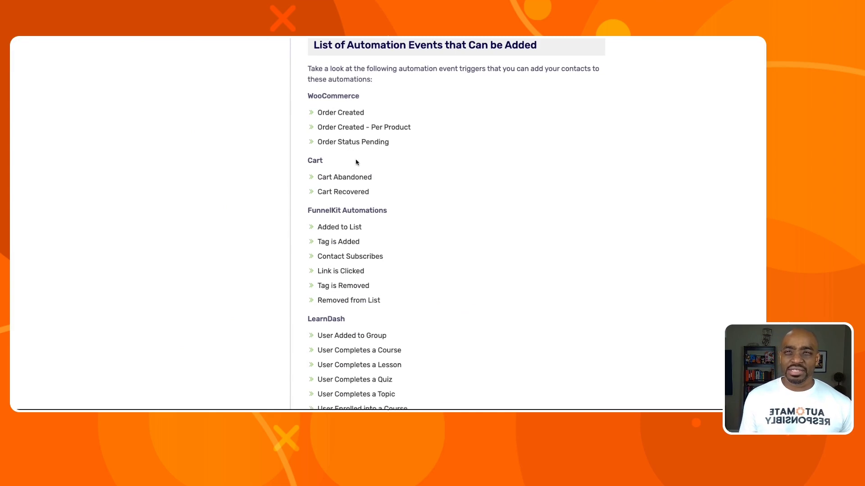
scroll(359, 173, "down", 1)
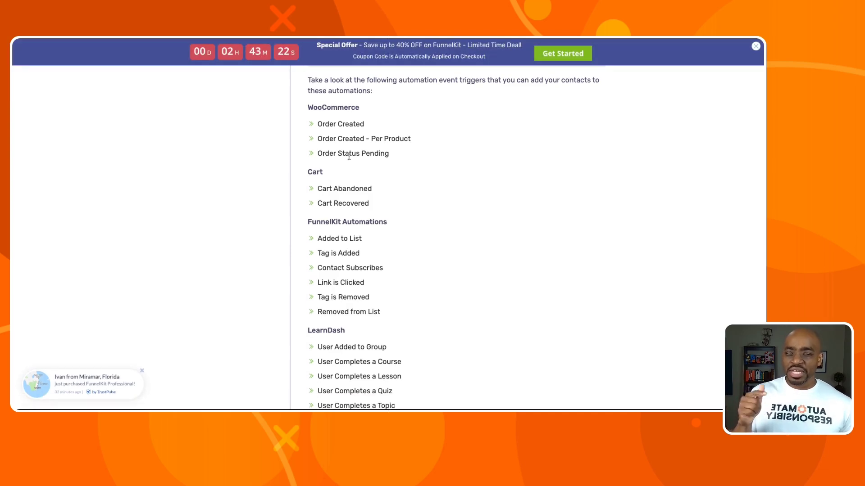
scroll(348, 157, "down", 1)
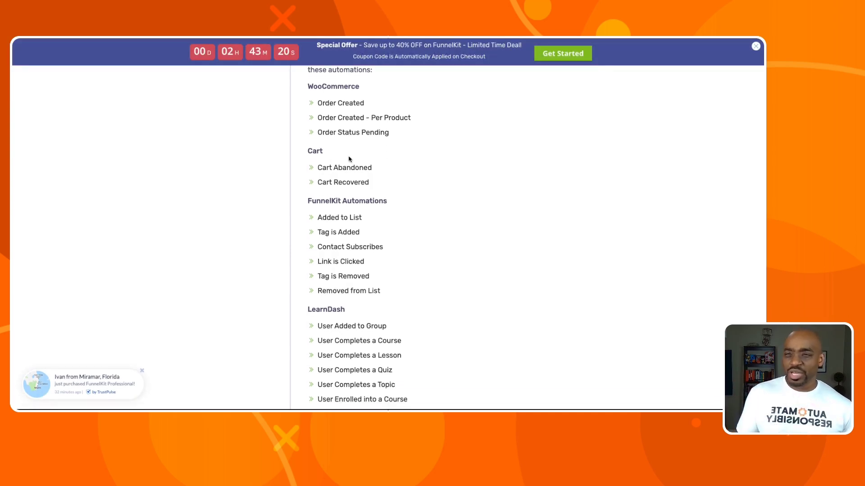
scroll(349, 158, "down", 3)
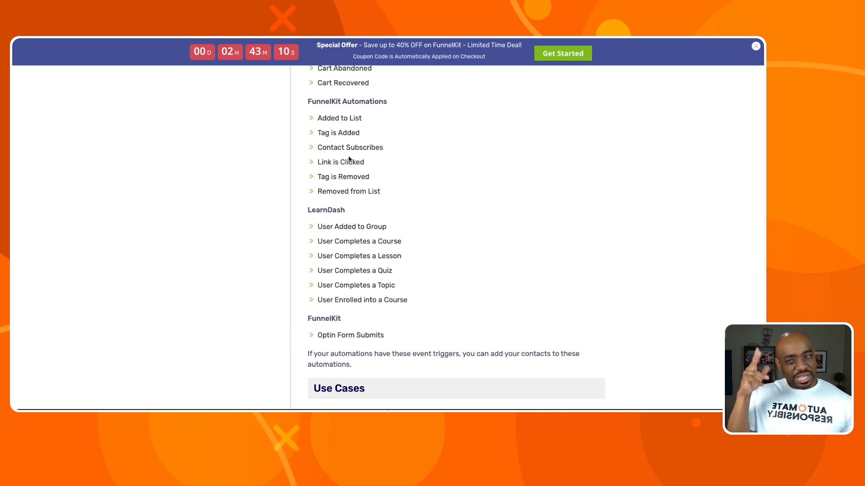
scroll(350, 212, "up", 1)
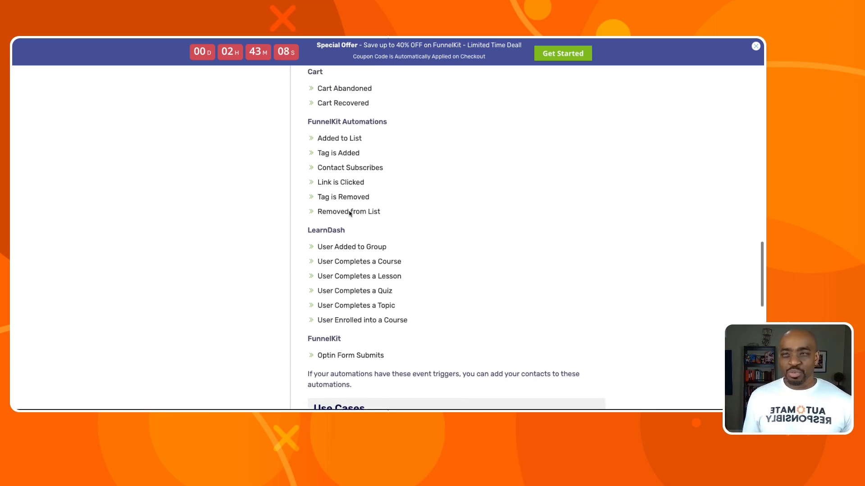
scroll(377, 194, "down", 2)
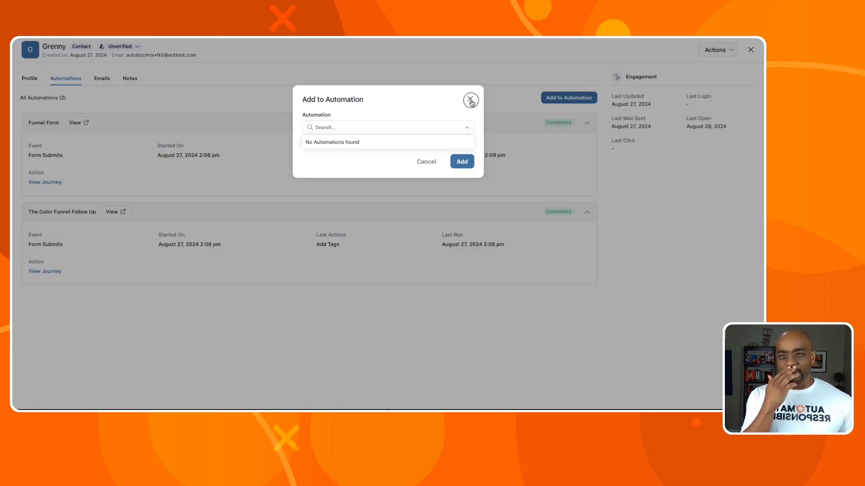
left_click(470, 99)
left_click(751, 49)
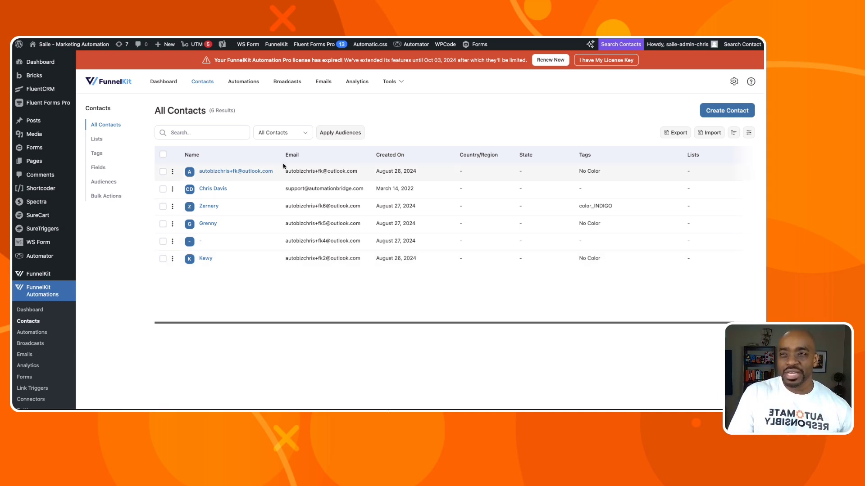
Create a standard email broadcast named Test that includes unverified contacts, and continue to its contact selection
left_click(283, 83)
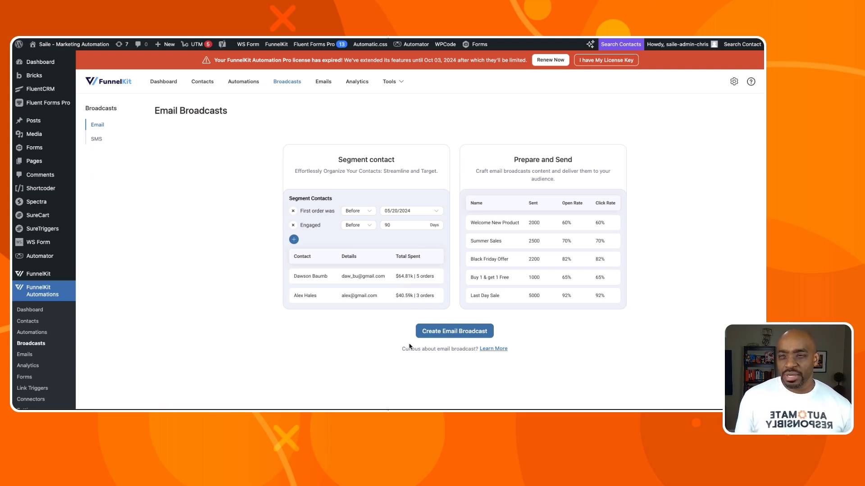
left_click(442, 334)
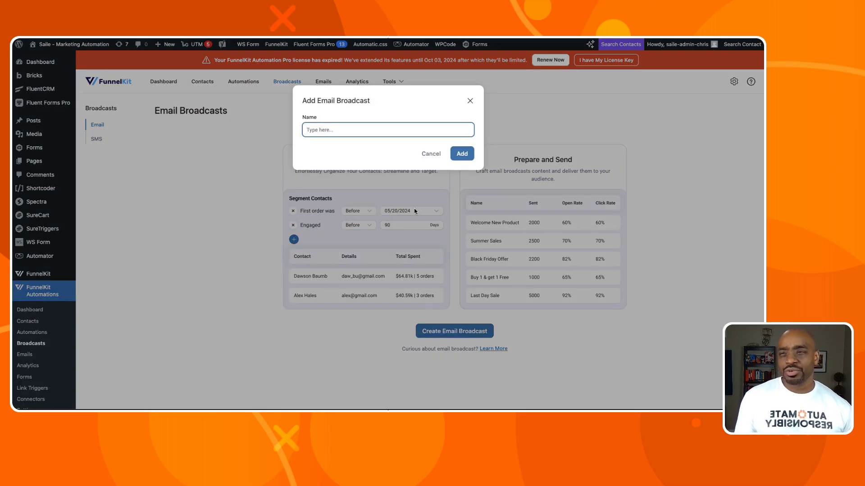
type("Test")
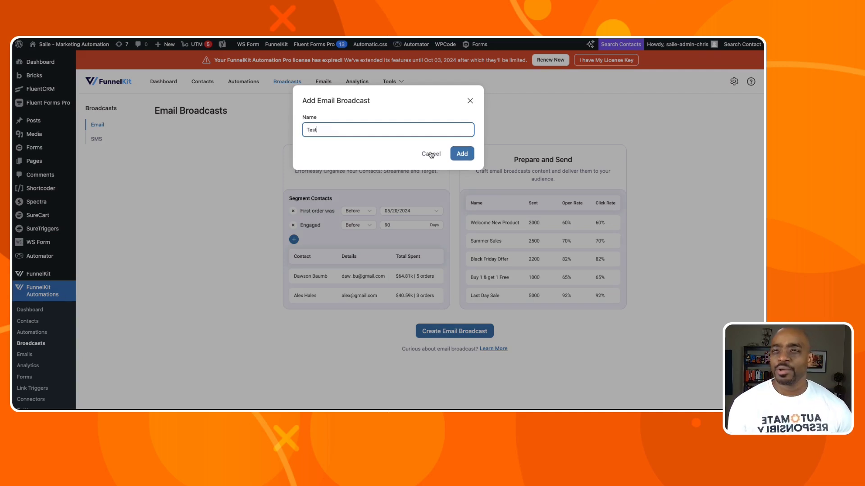
left_click(464, 154)
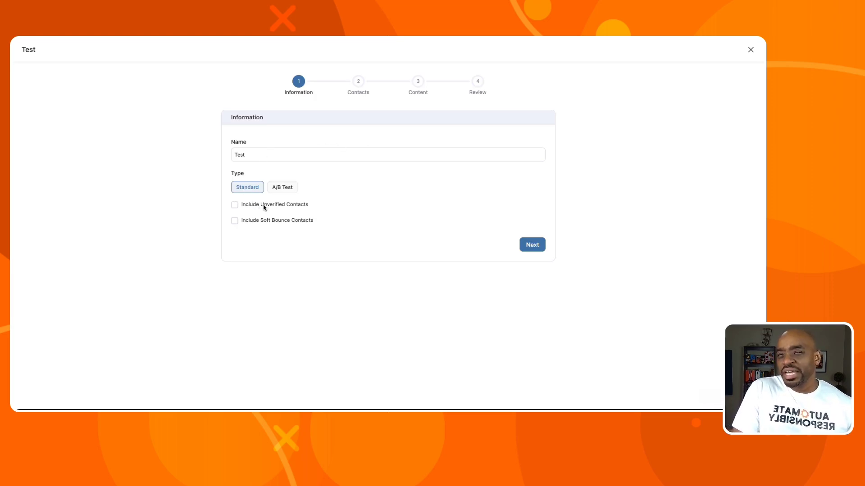
left_click(258, 207)
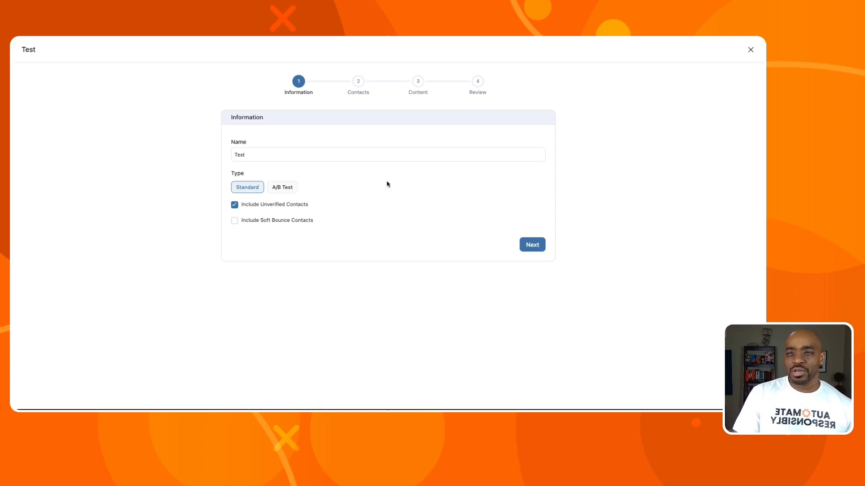
left_click(533, 243)
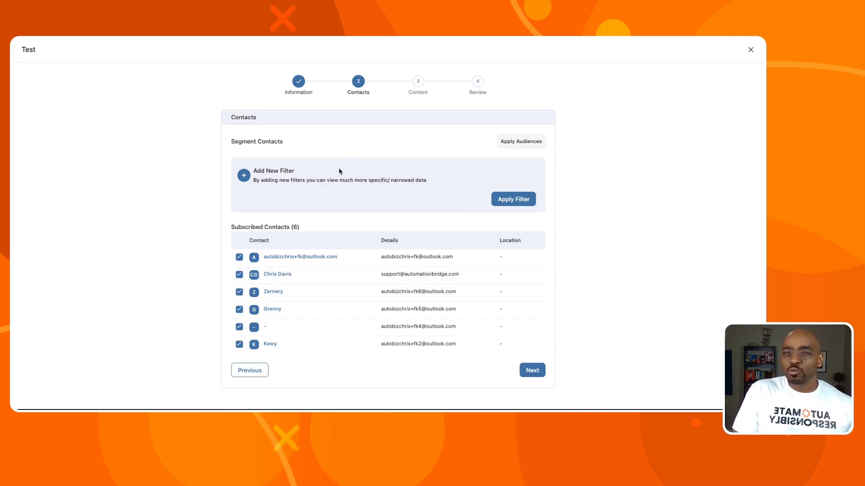
Try the Scared People audience on the broadcast's contacts and clear all filters
left_click(525, 141)
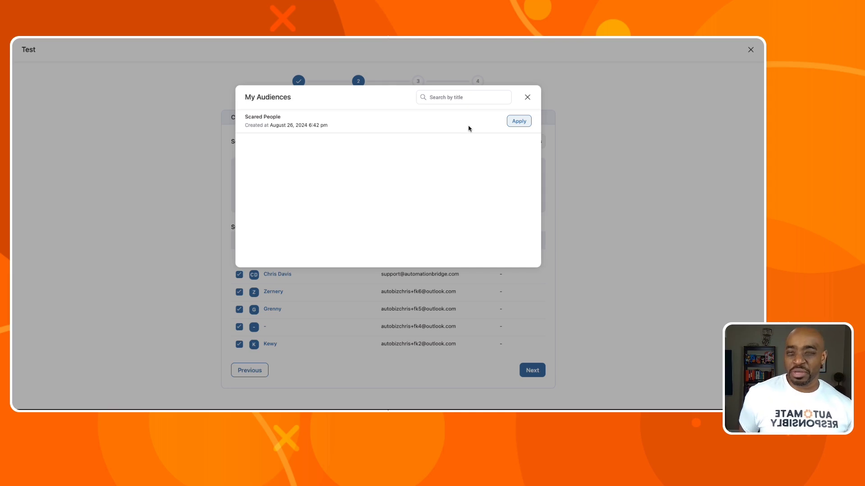
left_click(518, 123)
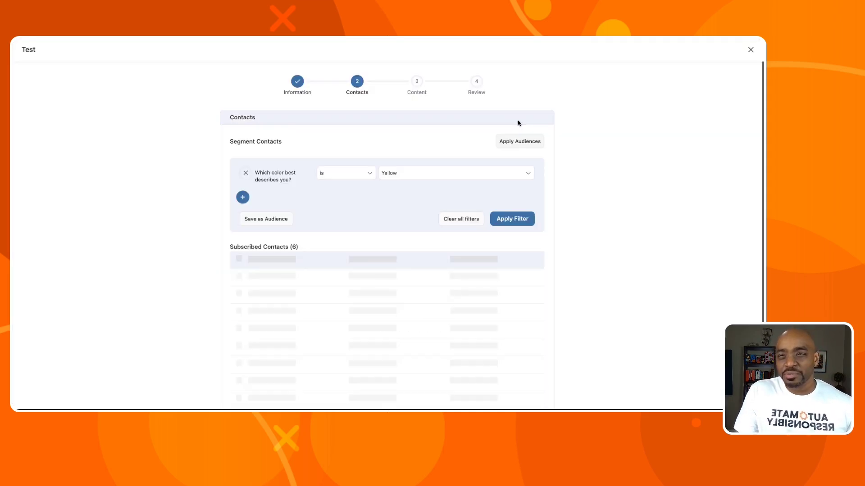
scroll(330, 212, "down", 1)
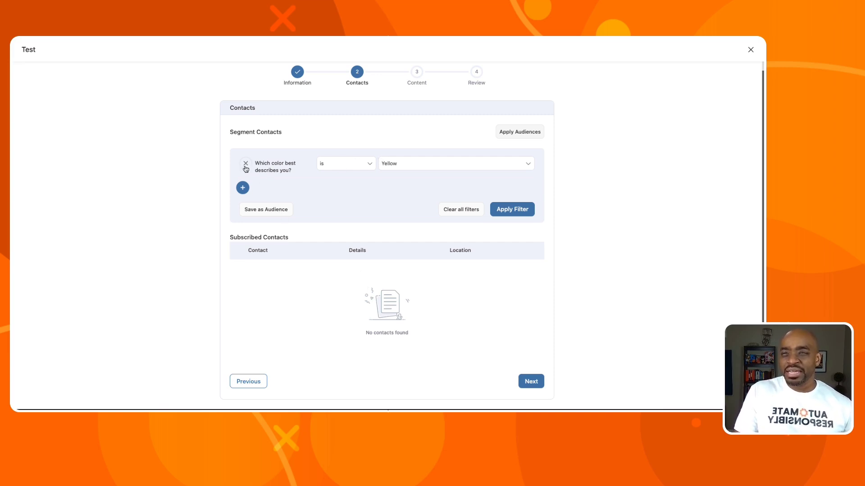
left_click(454, 212)
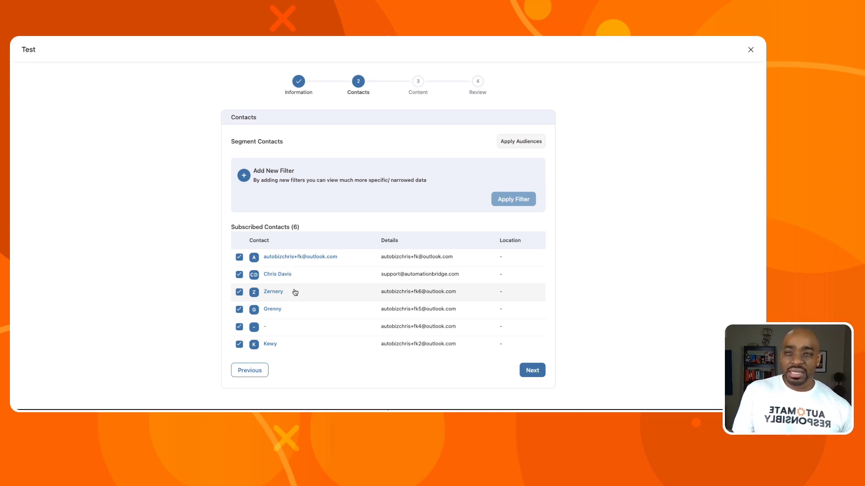
Exclude the second, third and fourth subscribed contacts from the broadcast
left_click(239, 274)
left_click(239, 292)
left_click(239, 309)
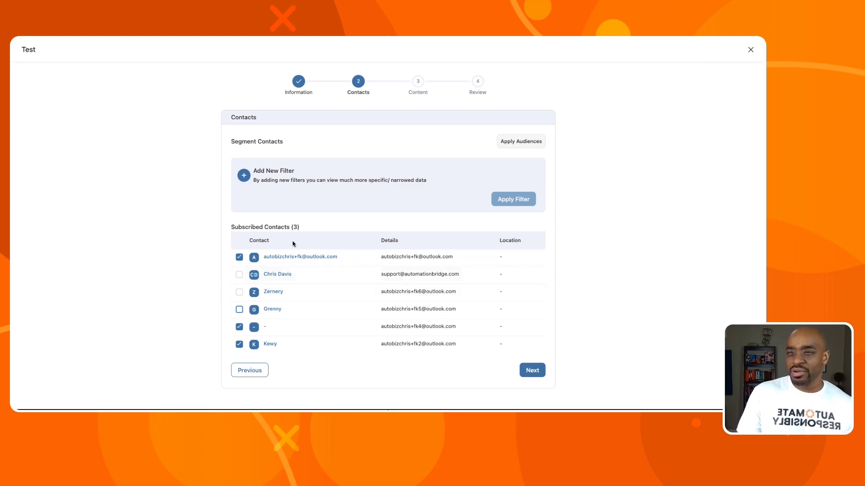
Add an Email filter from the contact details to the broadcast's segment, with the condition set to contains
left_click(244, 176)
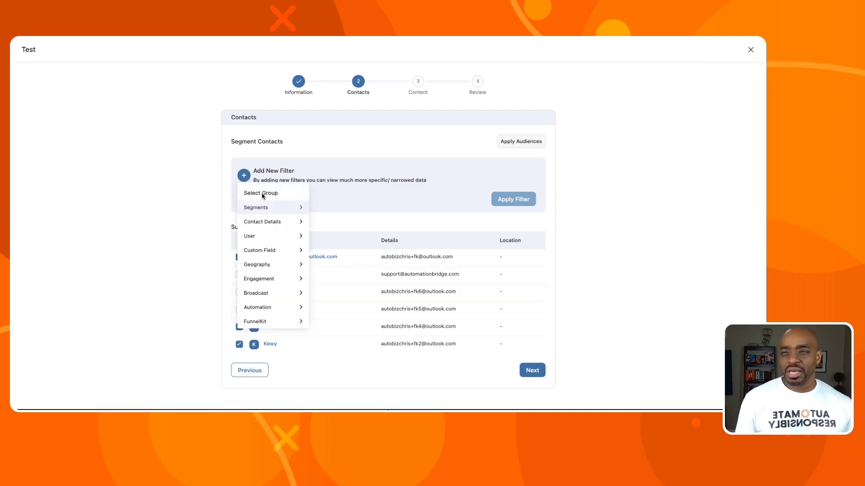
left_click(275, 221)
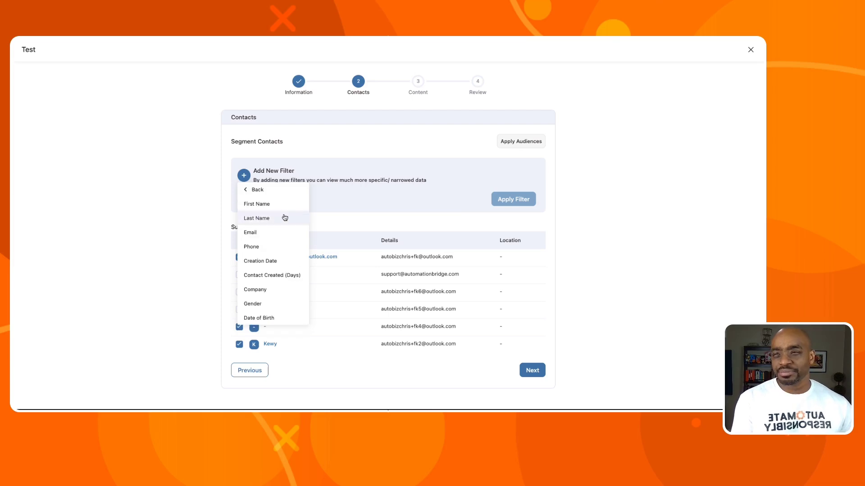
left_click(258, 233)
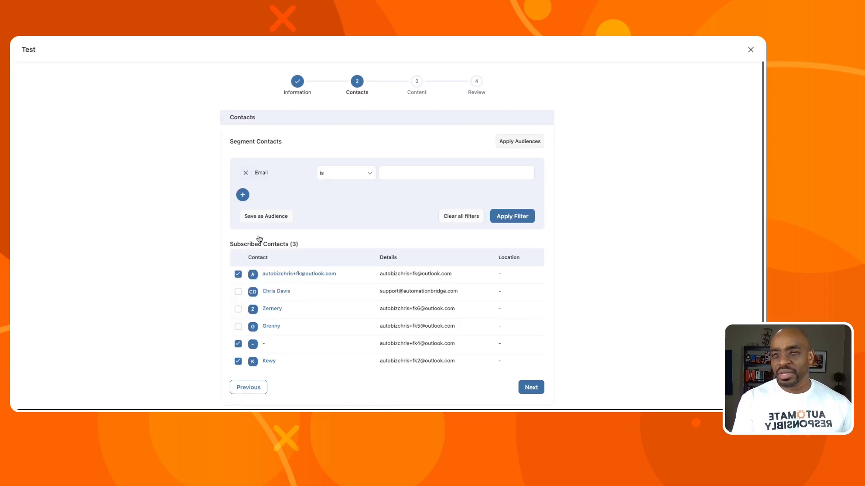
left_click(355, 175)
left_click(347, 193)
left_click(393, 176)
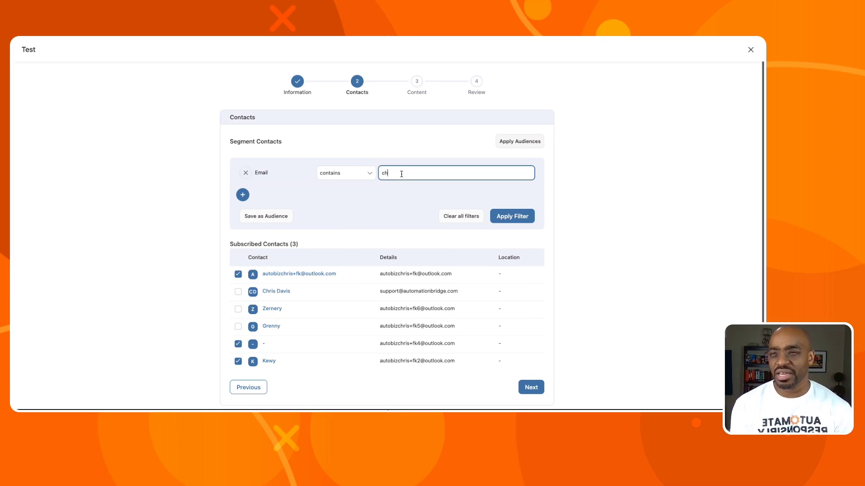
Apply the email filter to the contacts, exclude the unnamed contact from the recipients, and proceed to the Content stage
left_click(516, 215)
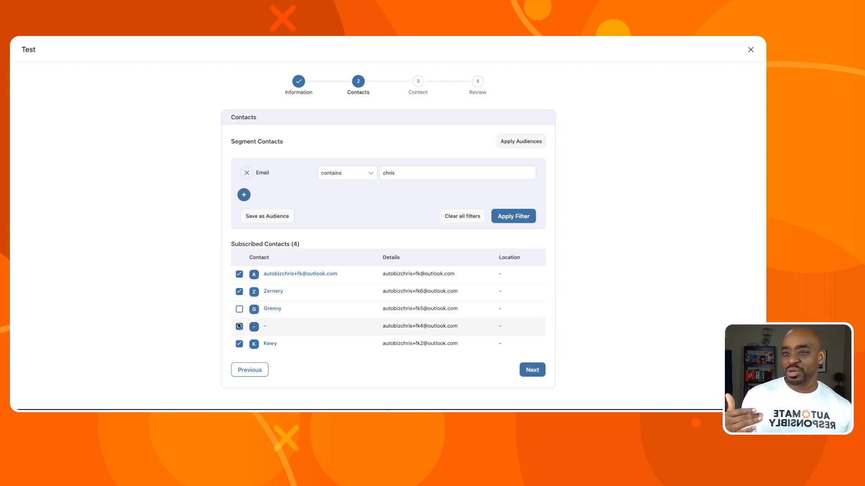
left_click(239, 327)
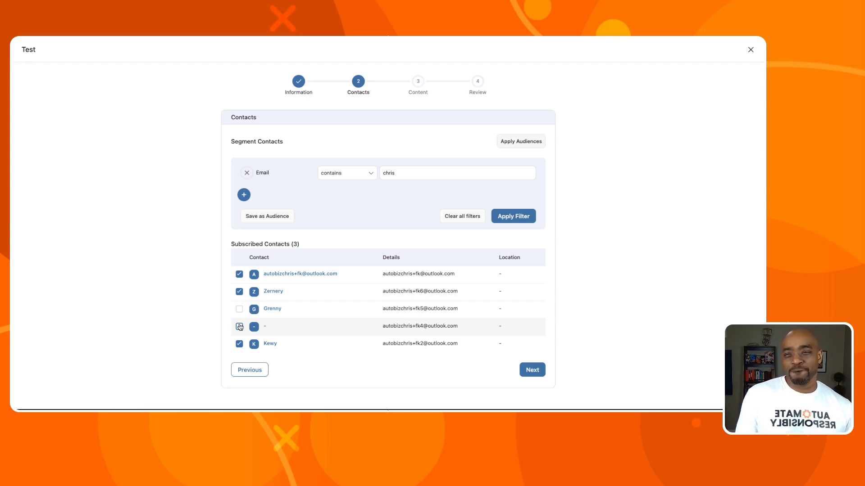
left_click(534, 371)
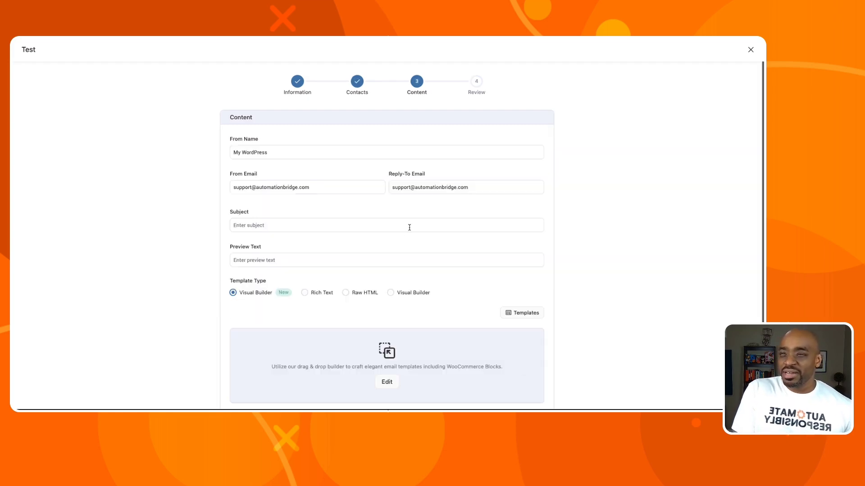
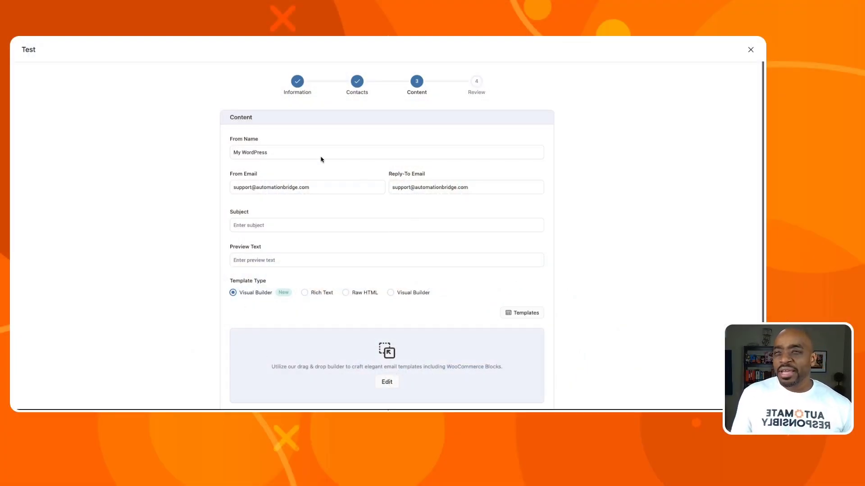
Open the broadcast's email in the visual builder and import the pre-built New Registration Email template
left_click(278, 156)
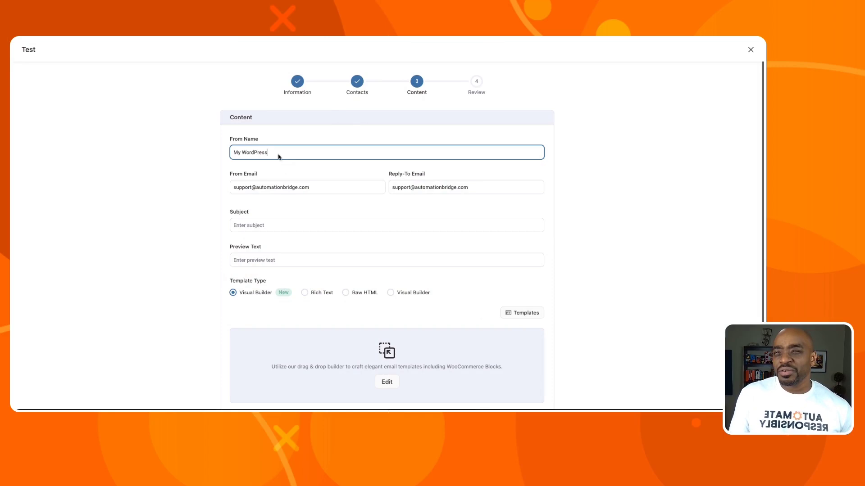
left_click(306, 216)
scroll(306, 217, "down", 3)
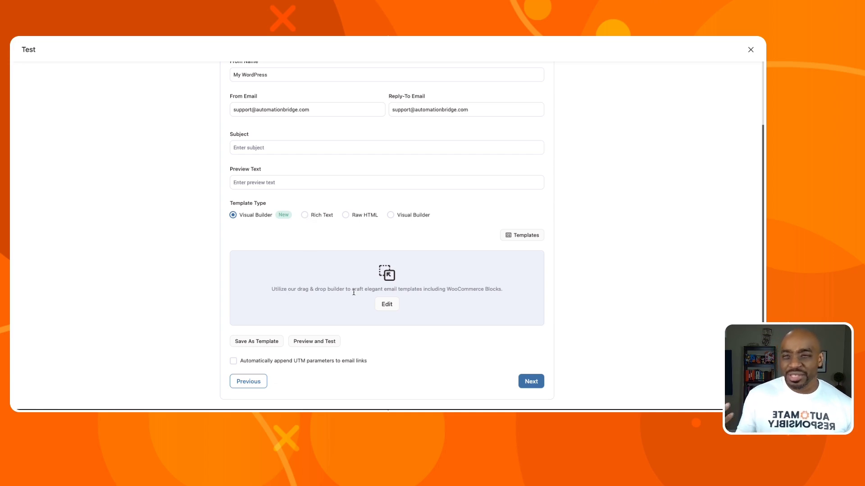
left_click(387, 304)
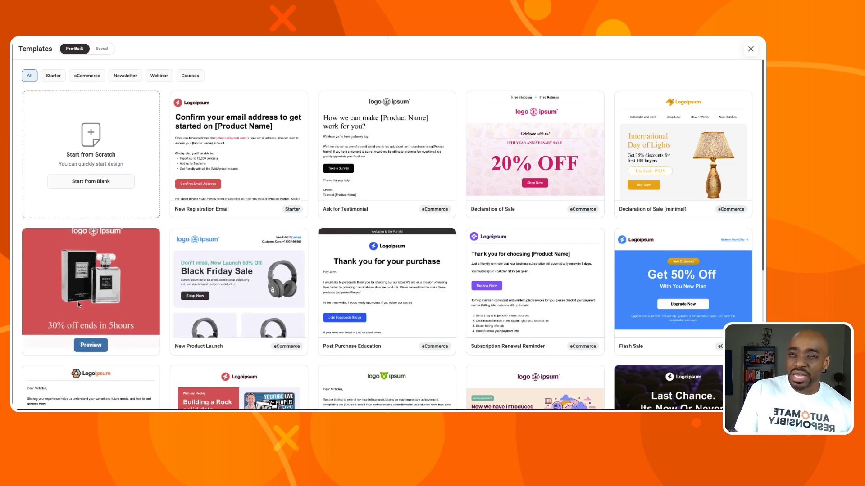
left_click(239, 207)
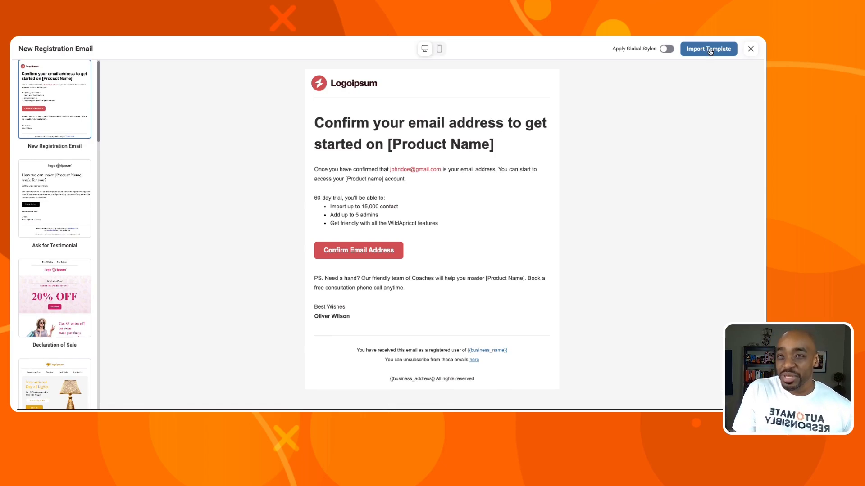
left_click(708, 50)
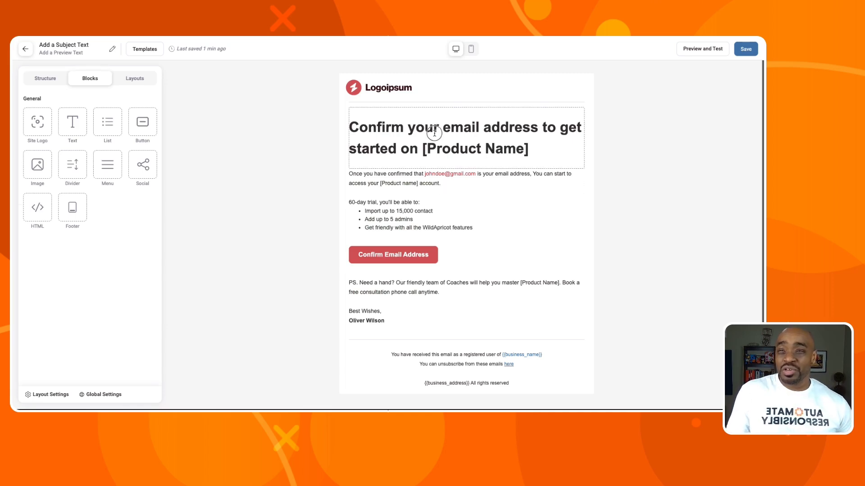
Examine the block settings of the heading, bullet list and Confirm Email Address button
left_click(435, 133)
left_click(374, 211)
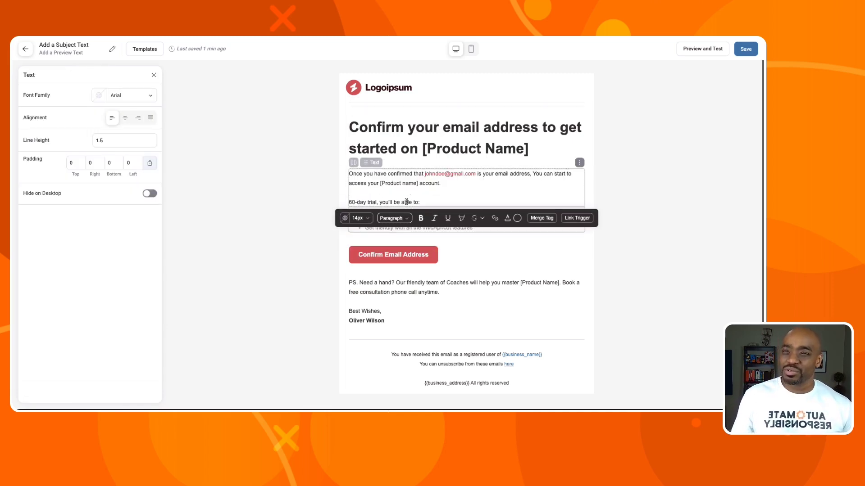
left_click(396, 253)
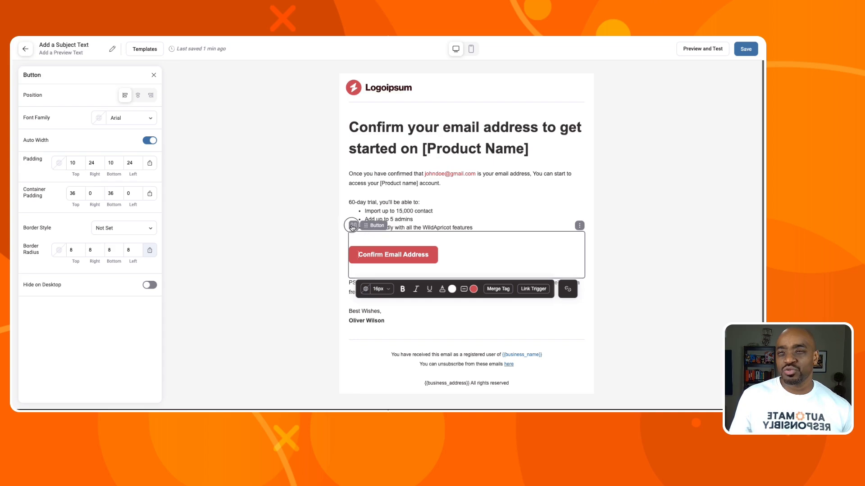
left_click(432, 220)
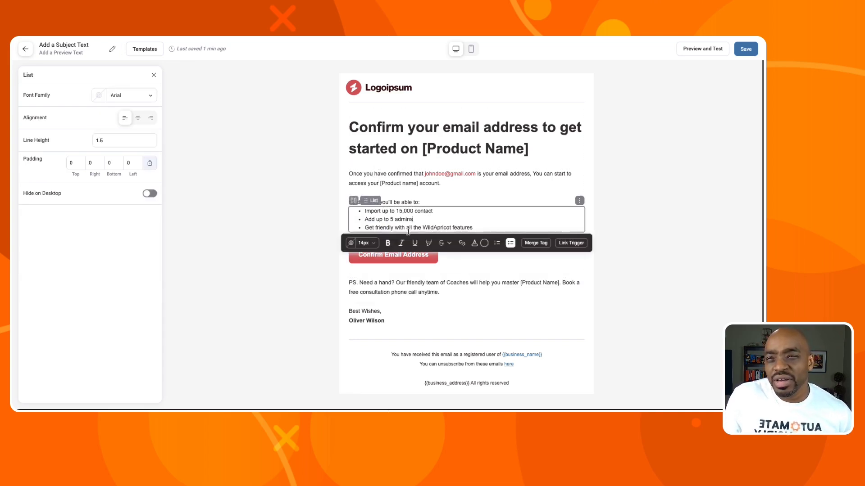
left_click(416, 273)
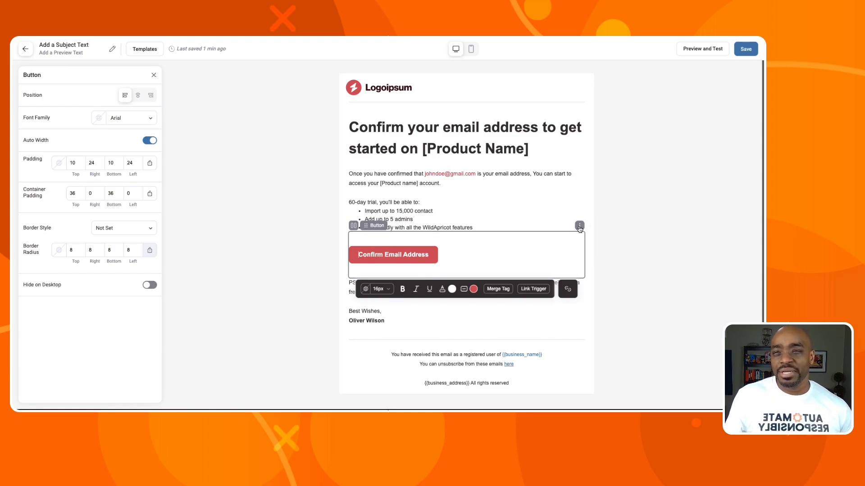
Examine the text color options of the introductory paragraph below the heading
left_click(478, 200)
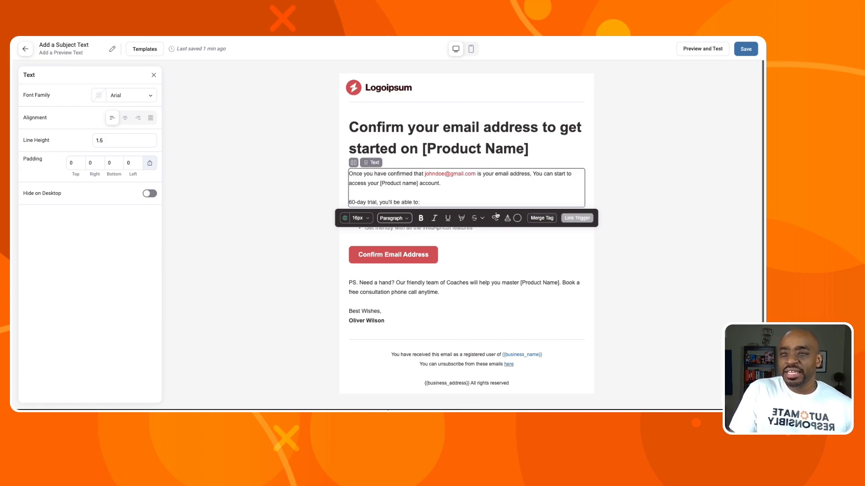
left_click(509, 221)
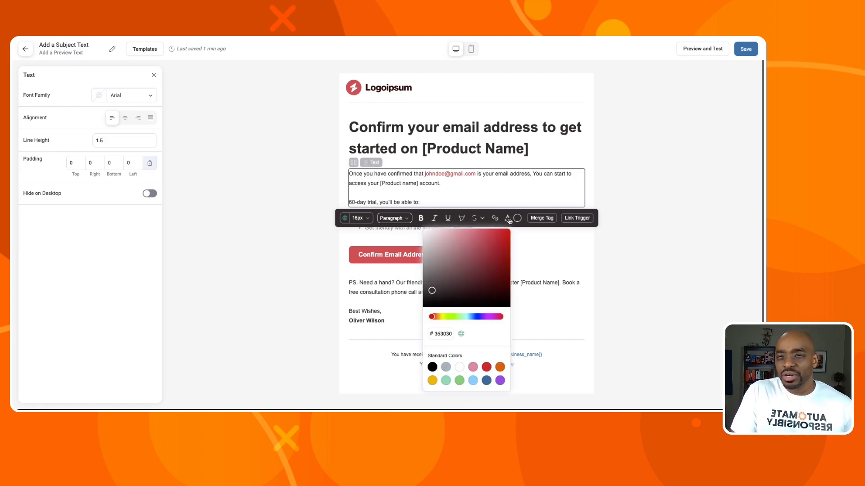
left_click(518, 208)
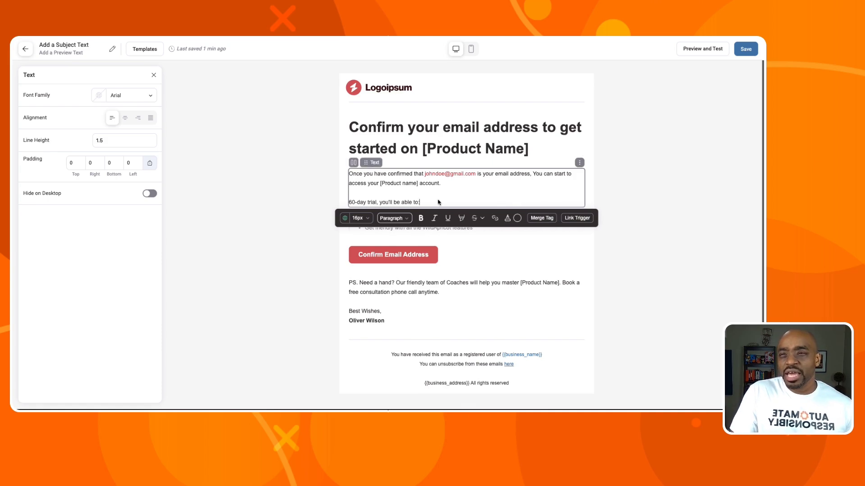
left_click(440, 183)
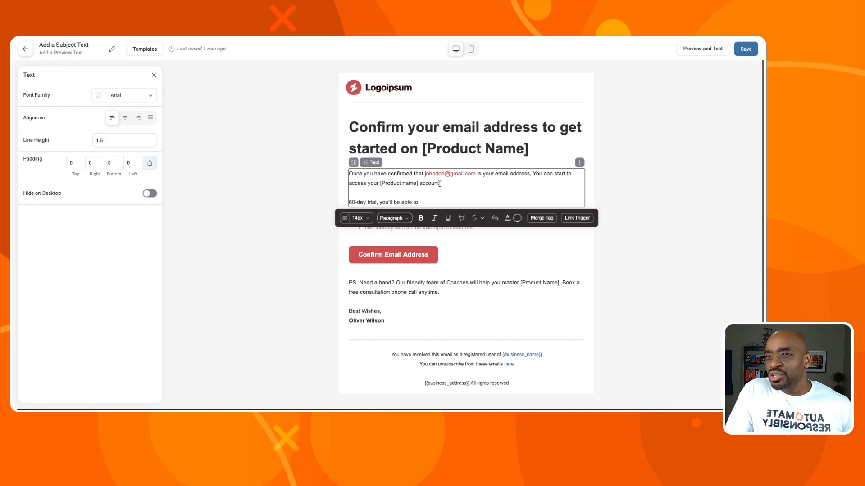
Examine the text color and link options of the closing text block that begins with the PS line
left_click(439, 302)
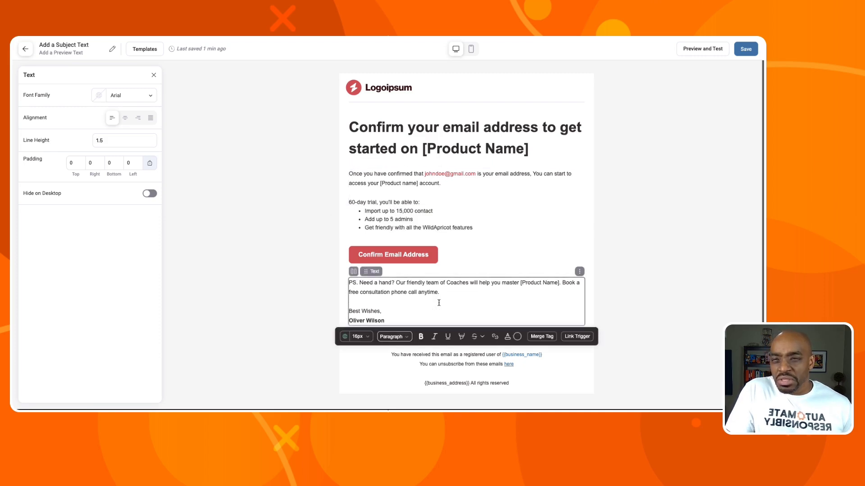
left_click(509, 339)
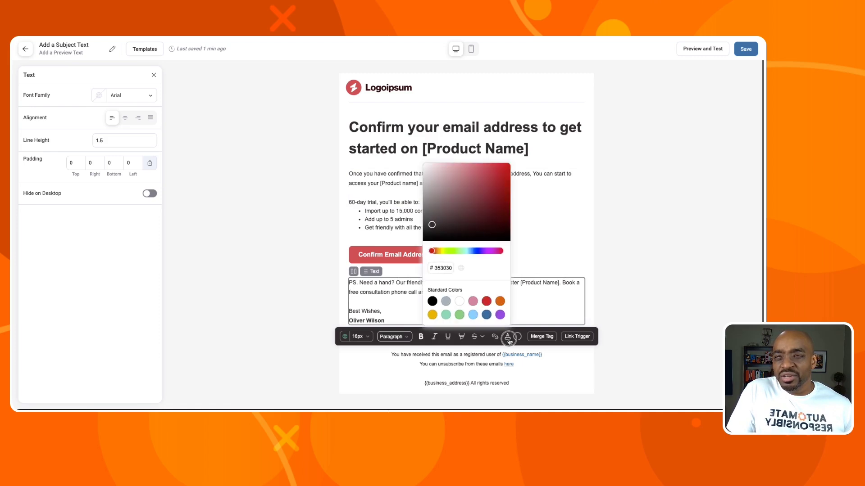
left_click(495, 338)
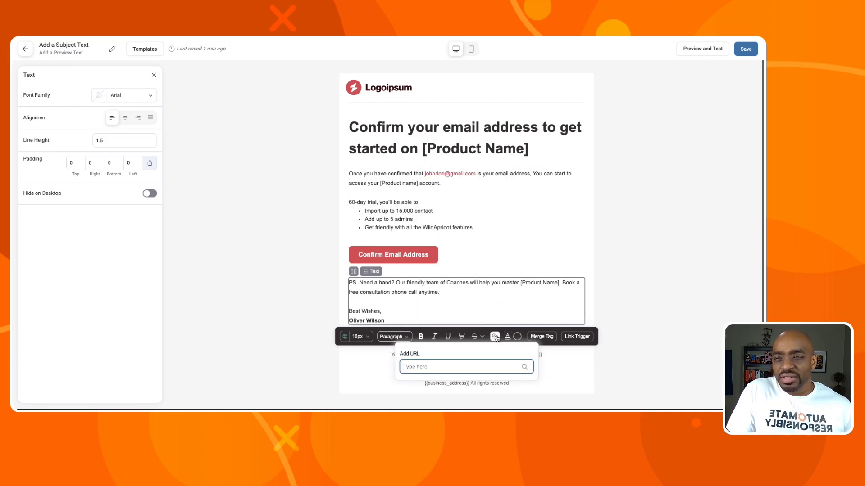
left_click(497, 338)
left_click(518, 339)
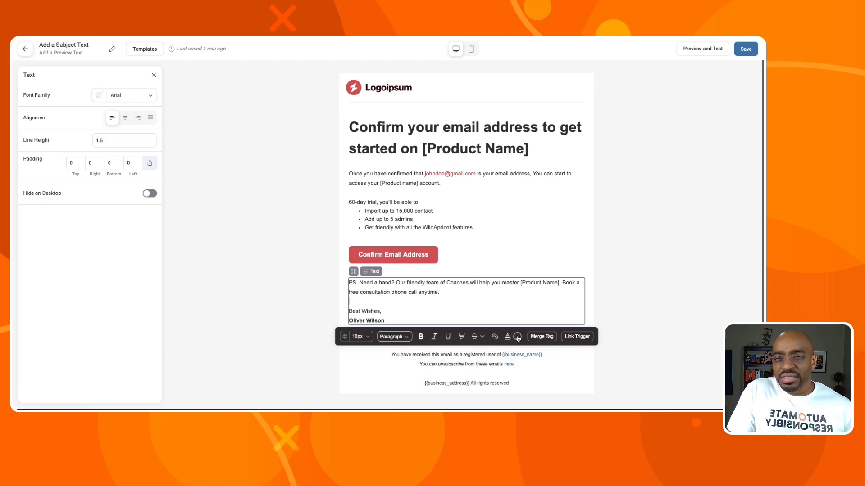
left_click(517, 339)
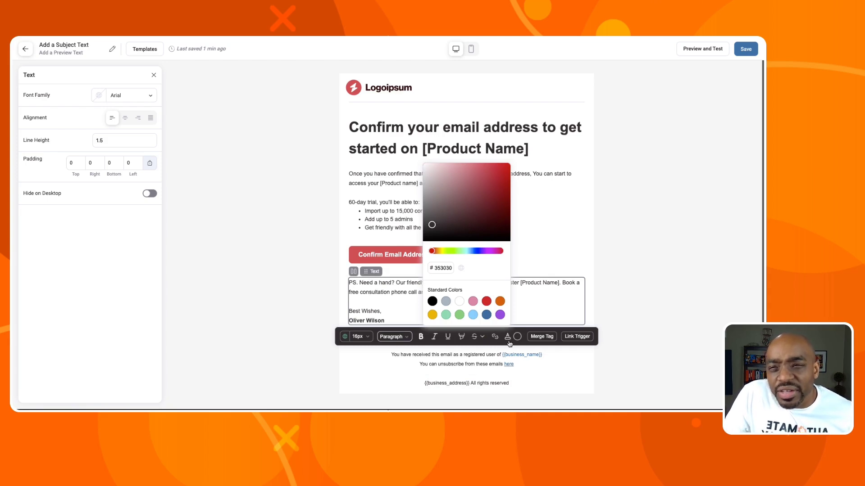
left_click(509, 341)
left_click(508, 341)
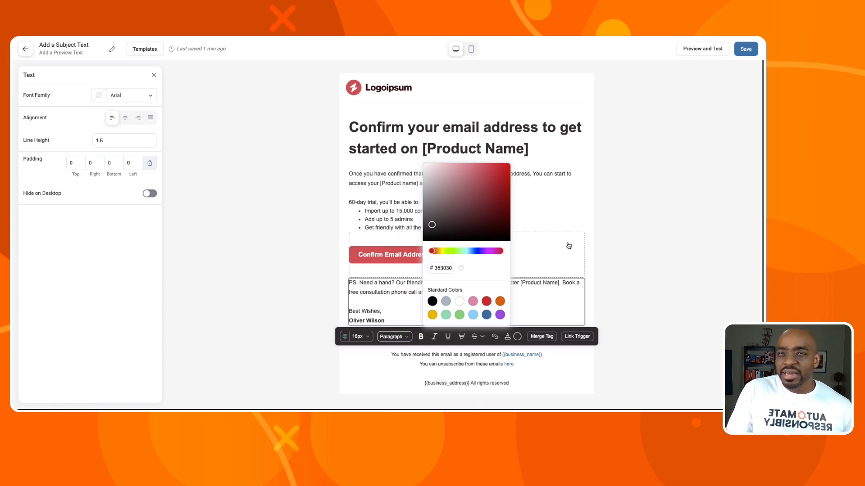
Examine the main content row's settings and the heading block's duplicate and delete options
left_click(599, 208)
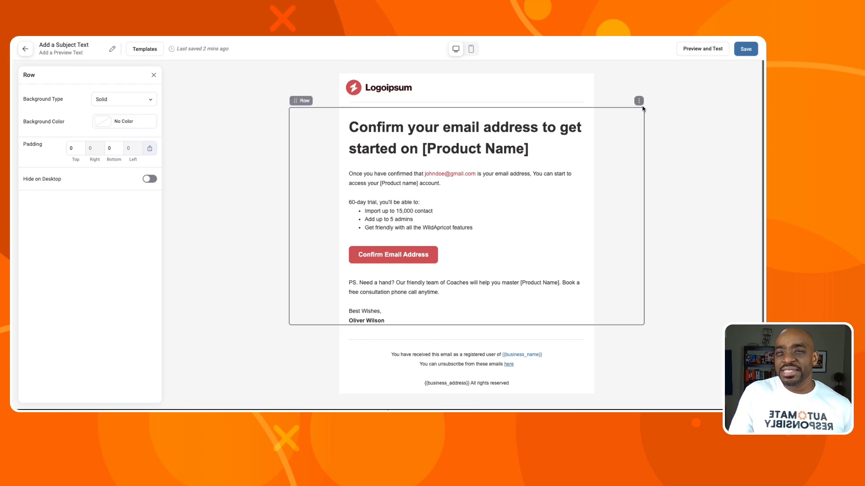
left_click(639, 102)
left_click(640, 102)
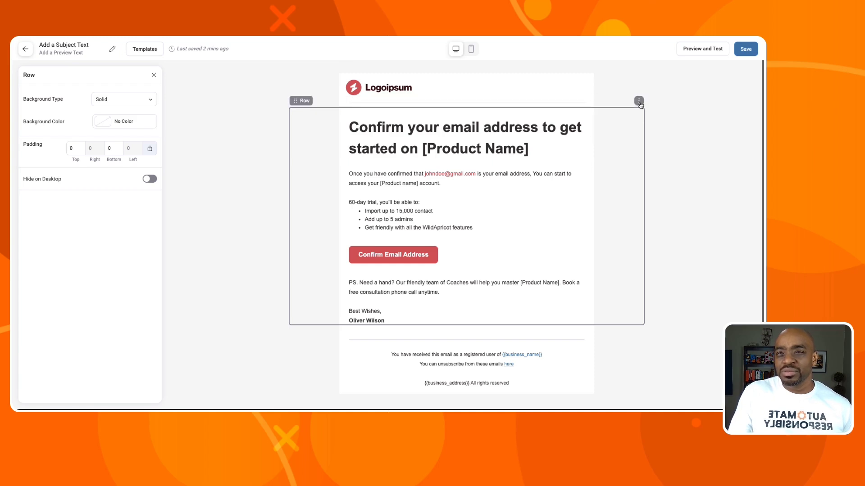
left_click(586, 129)
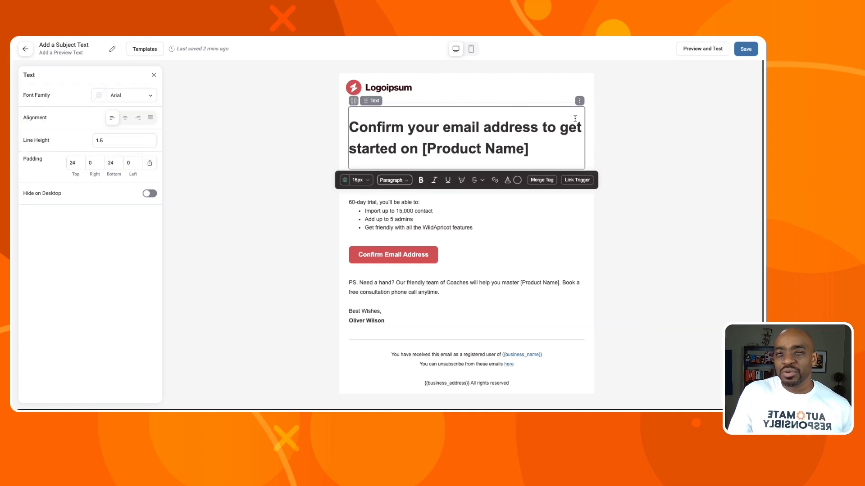
left_click(580, 102)
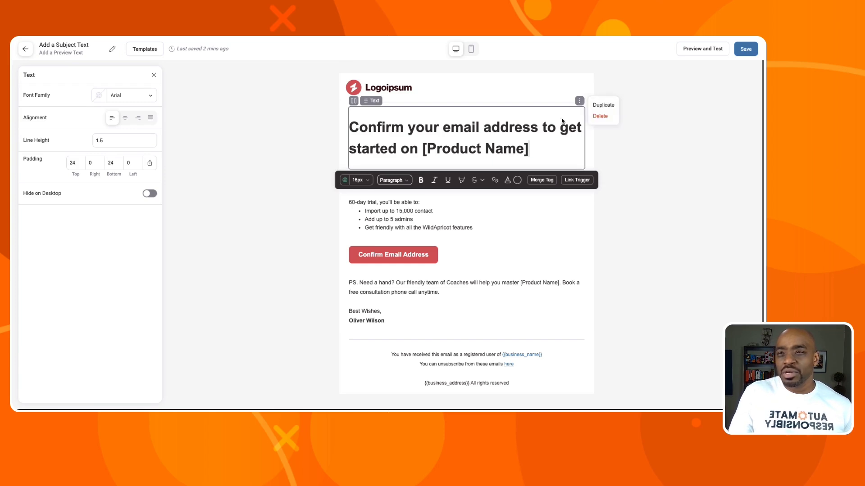
left_click(547, 129)
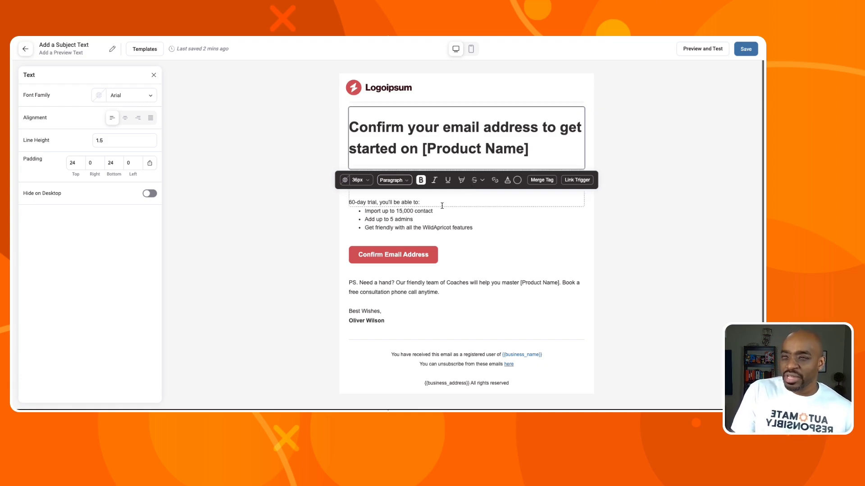
left_click(695, 103)
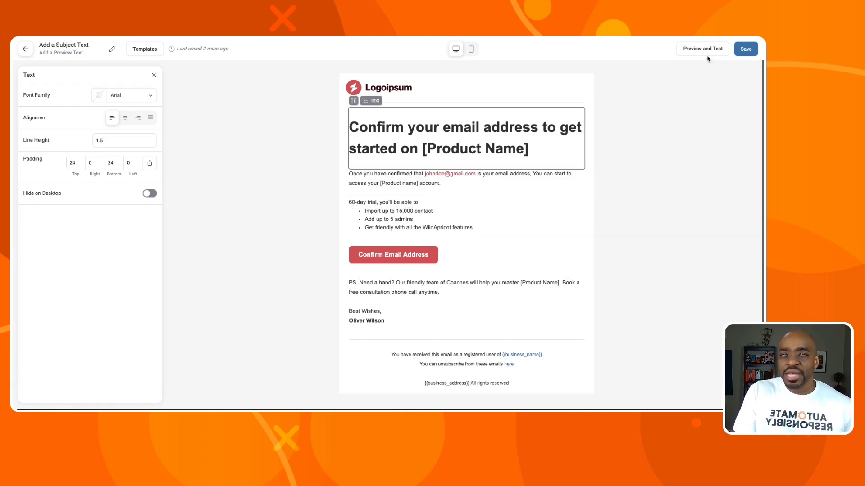
Save the email design and return to the broadcast's Content stage
left_click(741, 49)
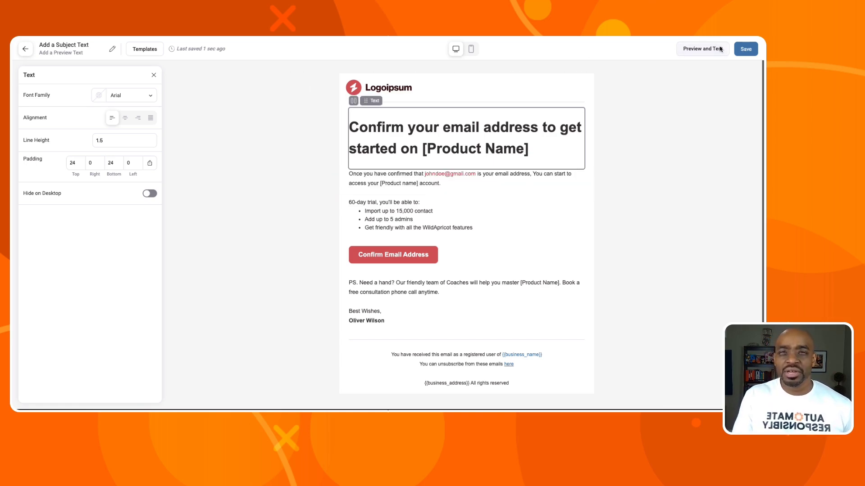
left_click(742, 51)
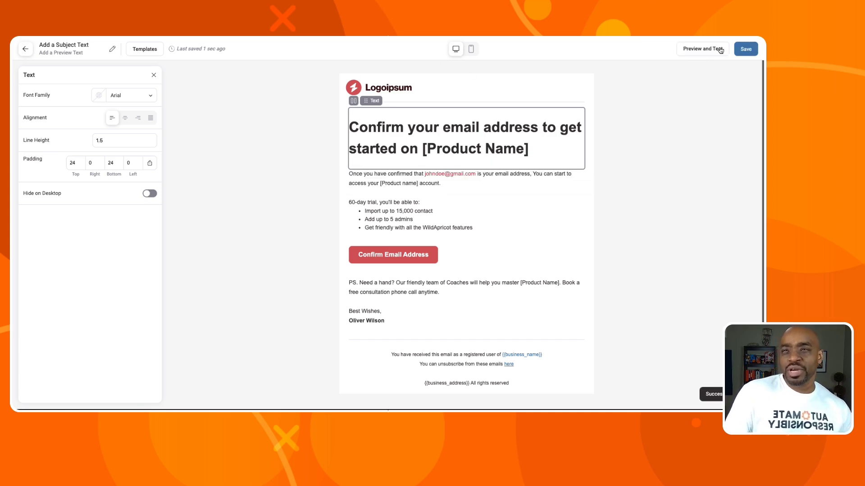
left_click(26, 50)
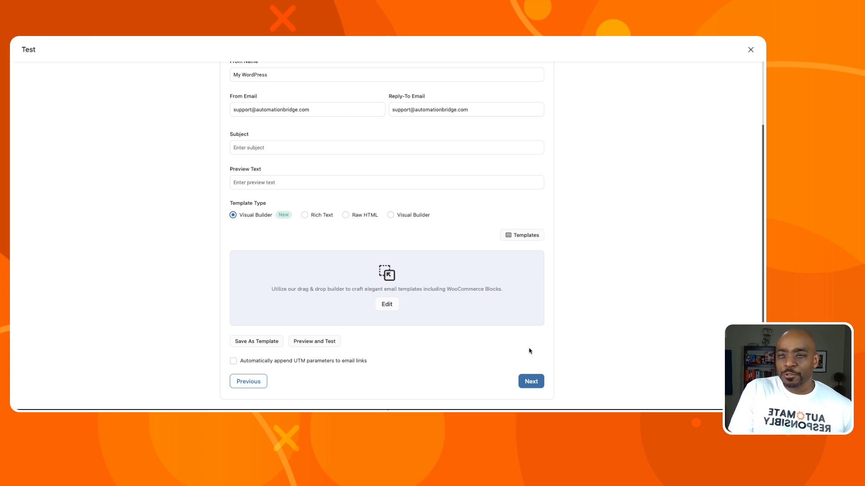
Set the email subject to "subject" and proceed to the Review stage
left_click(533, 381)
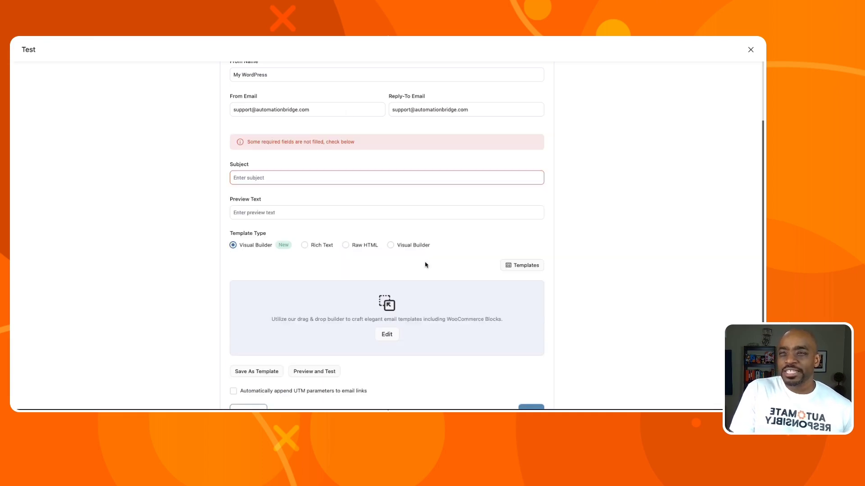
left_click(338, 177)
type("subject")
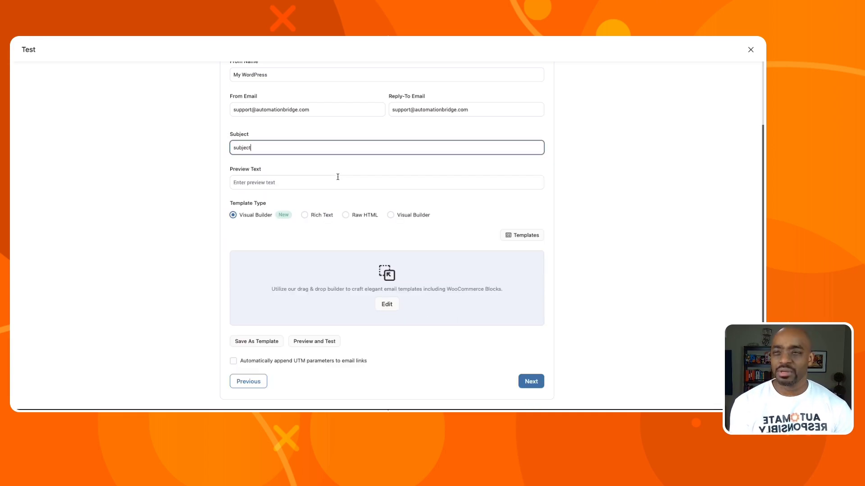
left_click(533, 382)
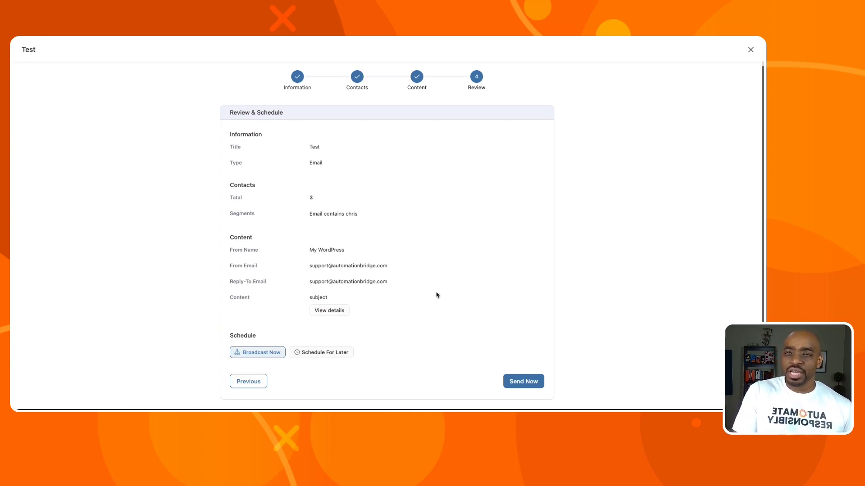
Close the Test broadcast, switch to FluentCRM and create a new email campaign titled "Test"
left_click(751, 50)
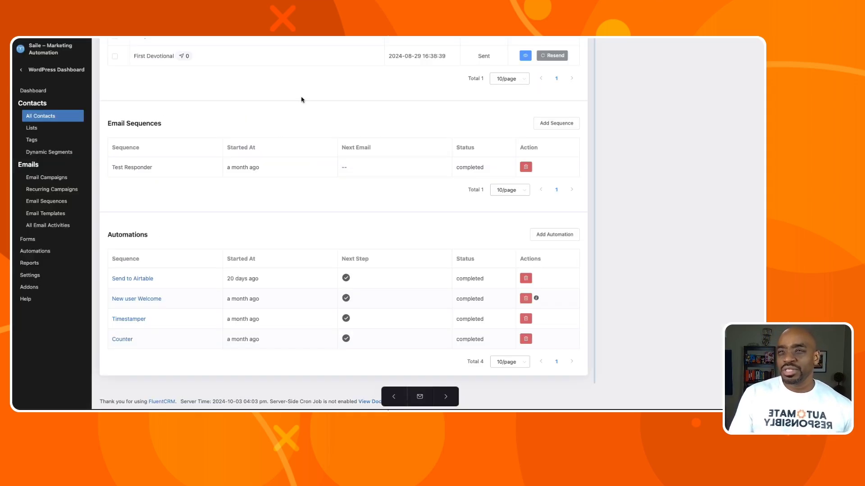
scroll(201, 166, "up", 5)
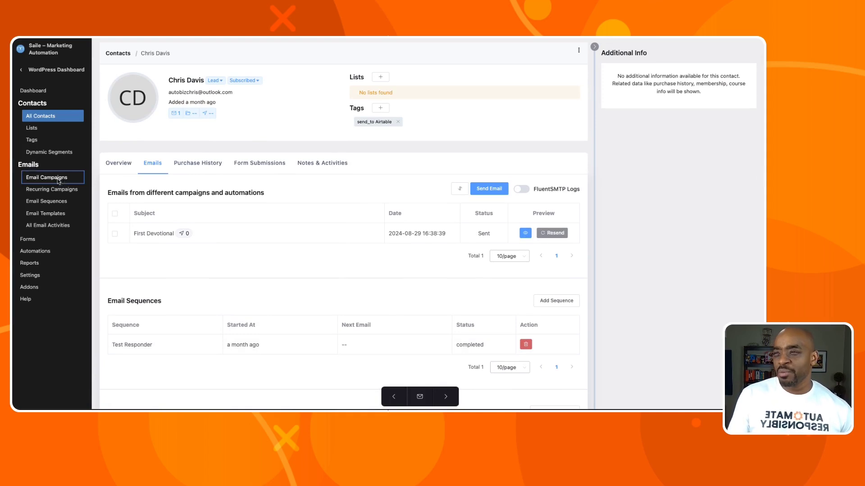
left_click(52, 177)
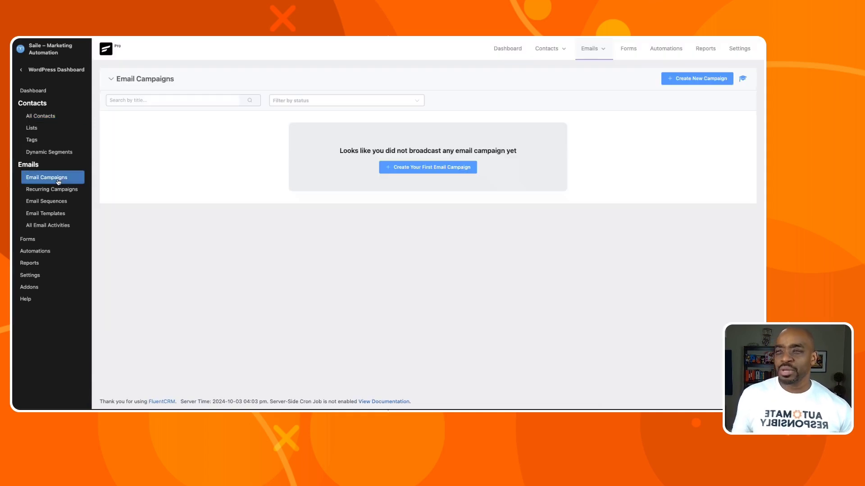
left_click(465, 167)
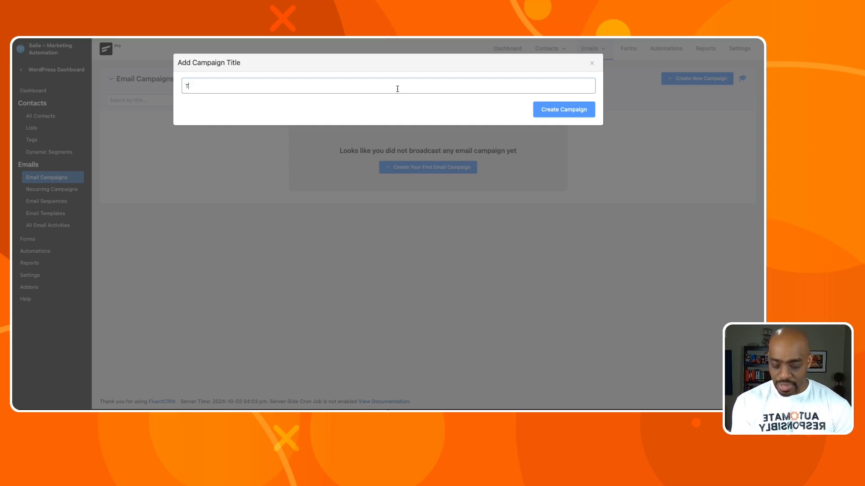
left_click(549, 110)
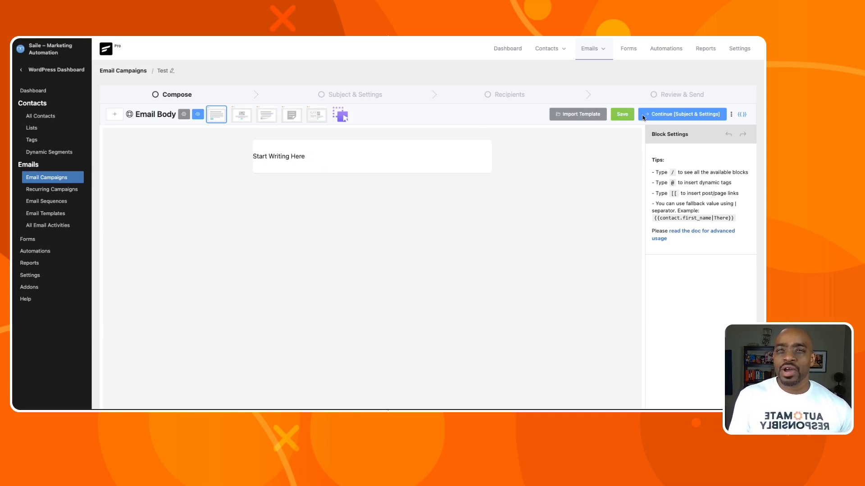
Proceed to the campaign's Subject & Settings stage with the body left as is, and set the email subject to "Subject"
left_click(677, 114)
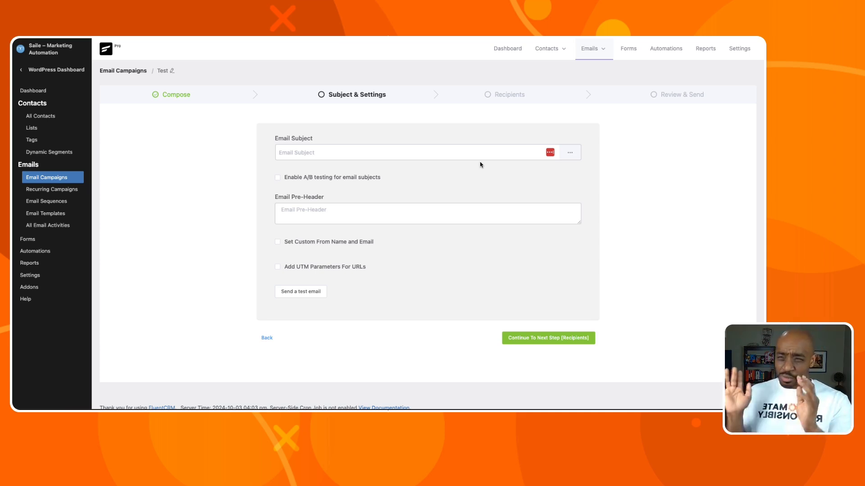
left_click(460, 153)
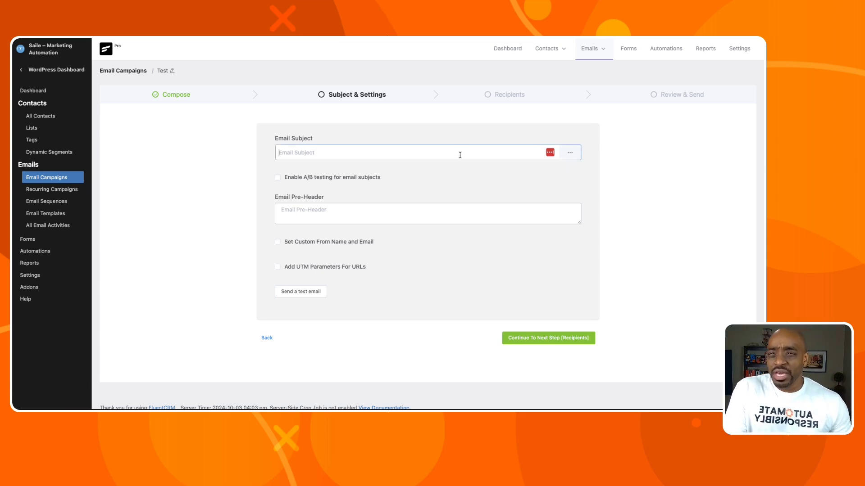
type("Subject")
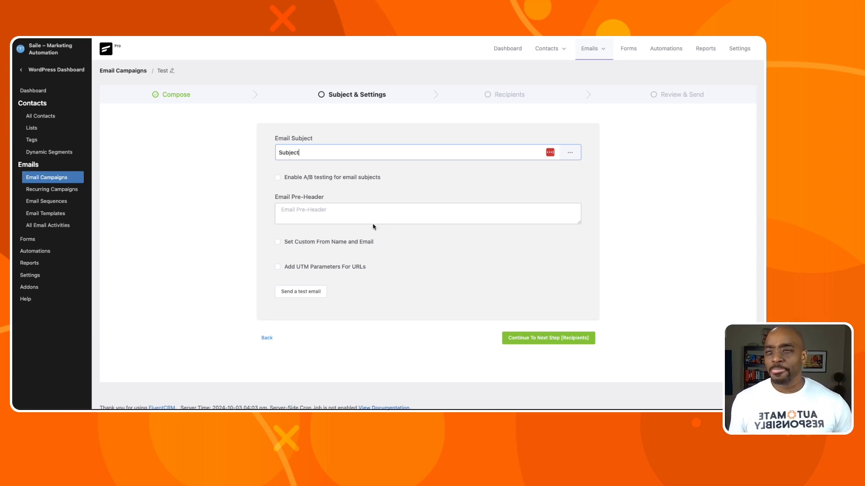
Check the custom sender and UTM parameter options, leave both disabled, and continue to the Recipients stage
left_click(338, 248)
left_click(338, 248)
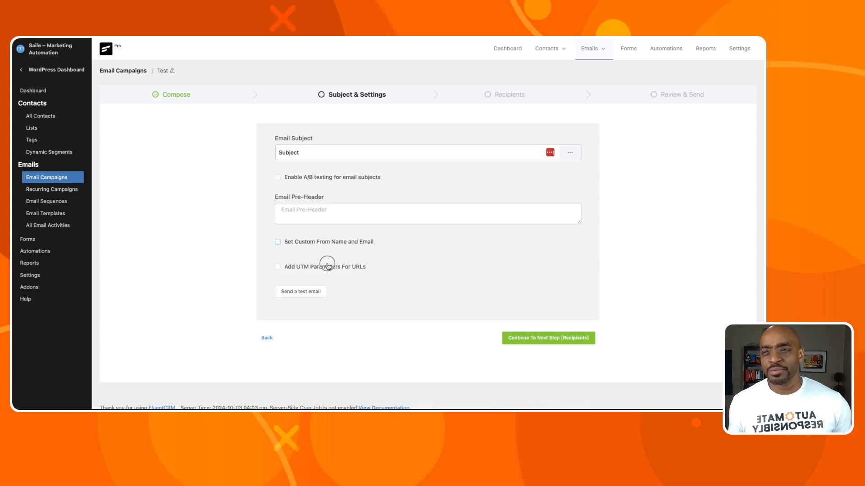
left_click(328, 266)
left_click(327, 266)
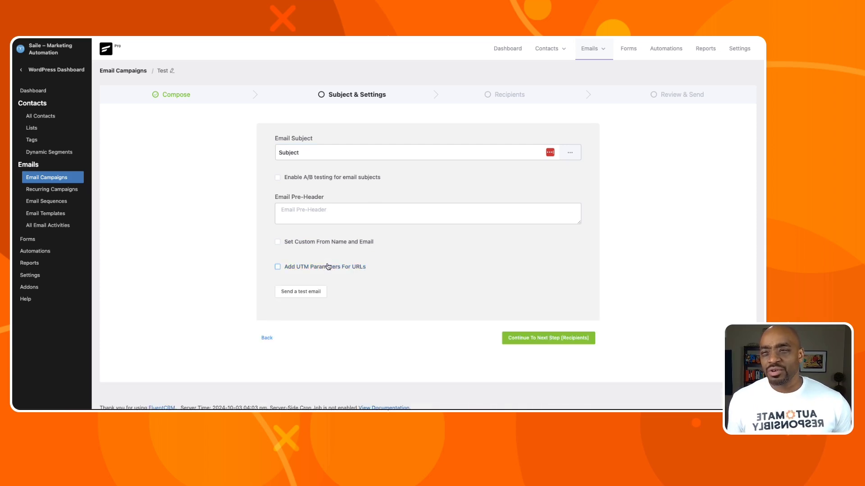
left_click(550, 338)
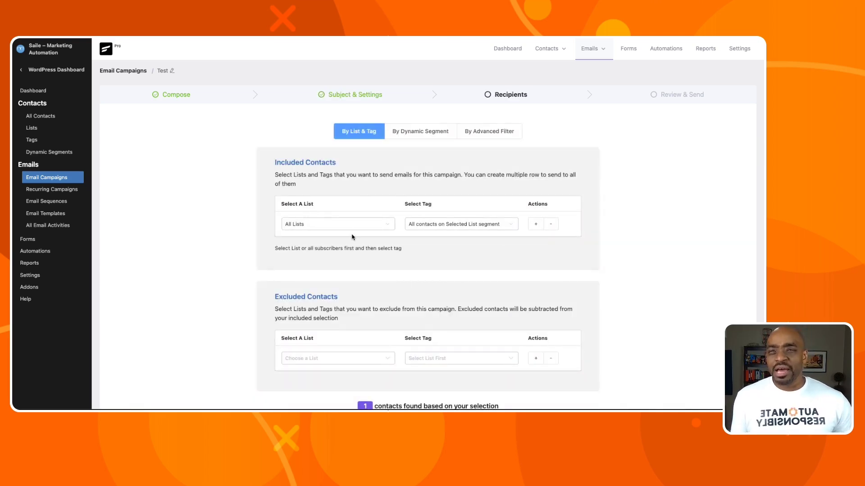
Examine the included and excluded contact options for lists and tags, along with the matching contact count
scroll(381, 242, "down", 1)
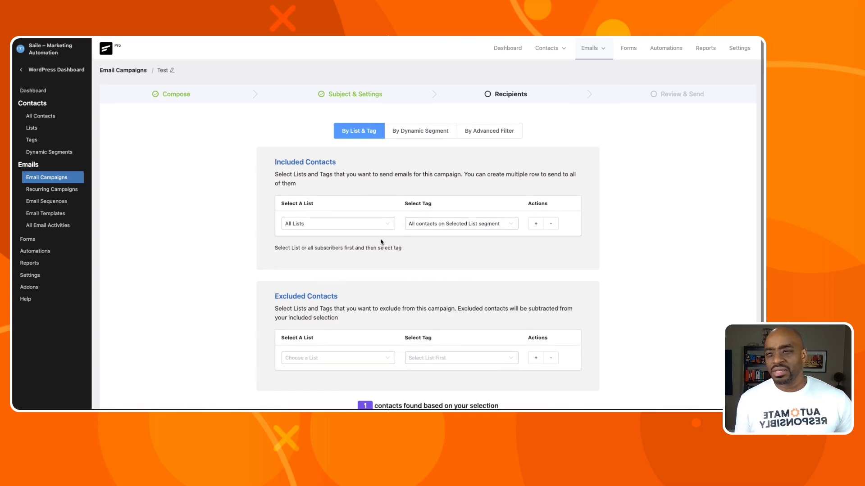
scroll(381, 242, "down", 3)
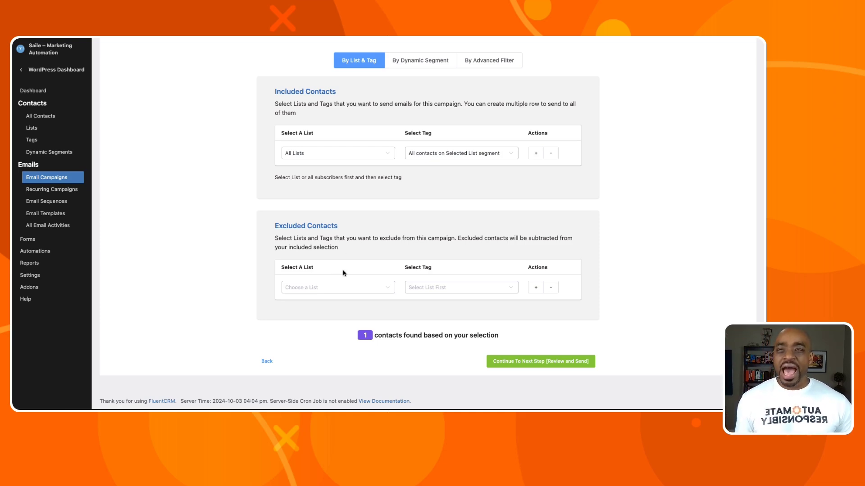
left_click(368, 336)
triple_click(368, 336)
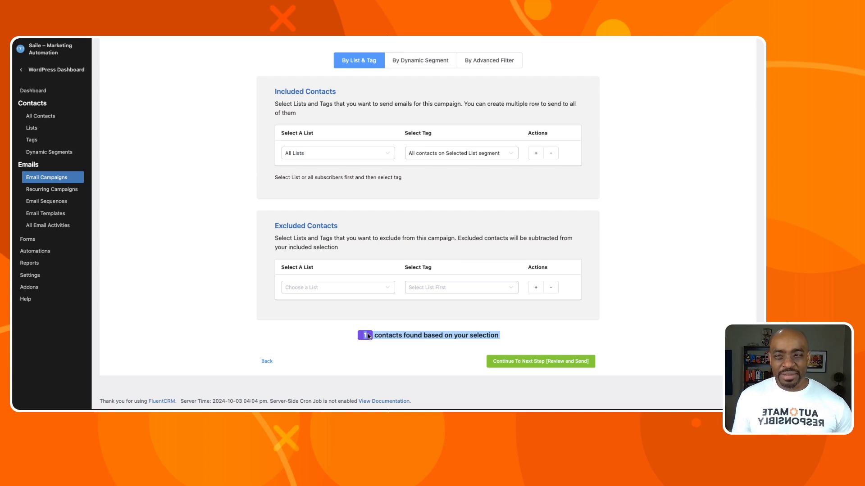
left_click(362, 336)
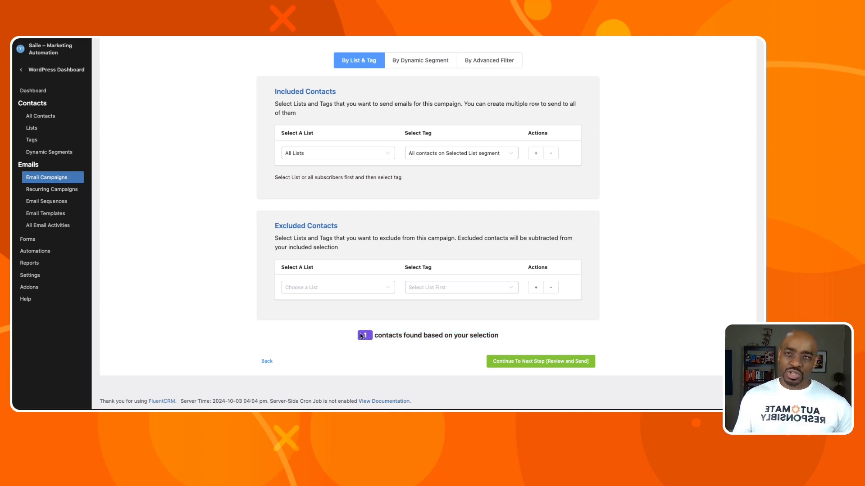
Try the "Last time after today" and "WordPress Users" dynamic segments as the campaign's recipients
left_click(414, 60)
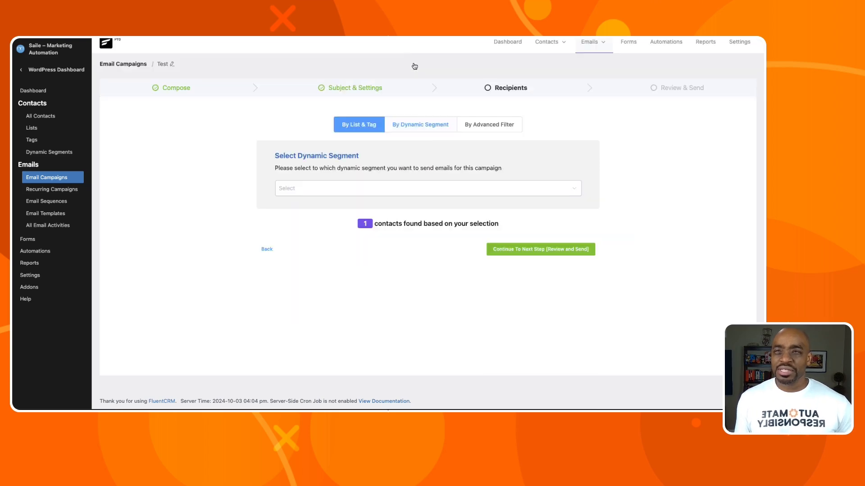
left_click(353, 190)
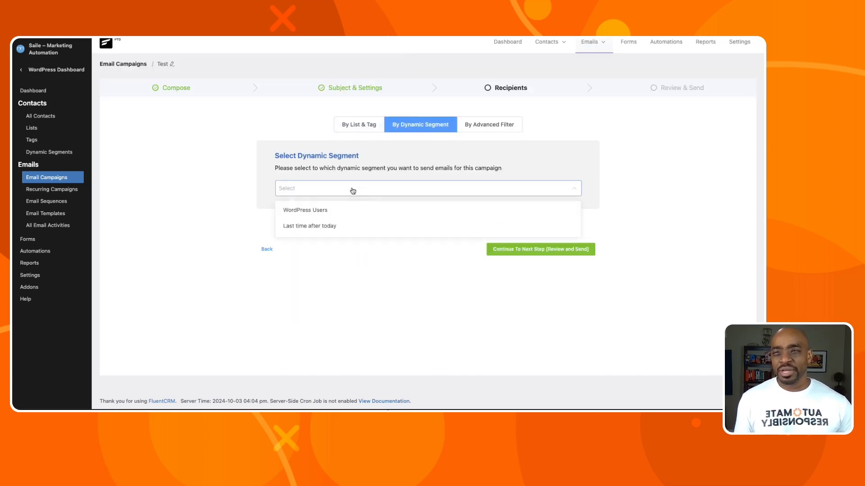
left_click(325, 225)
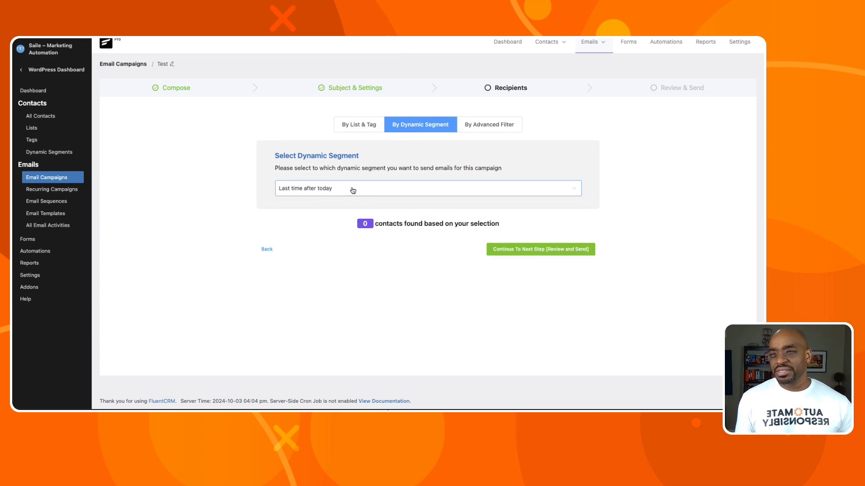
left_click(336, 192)
left_click(332, 207)
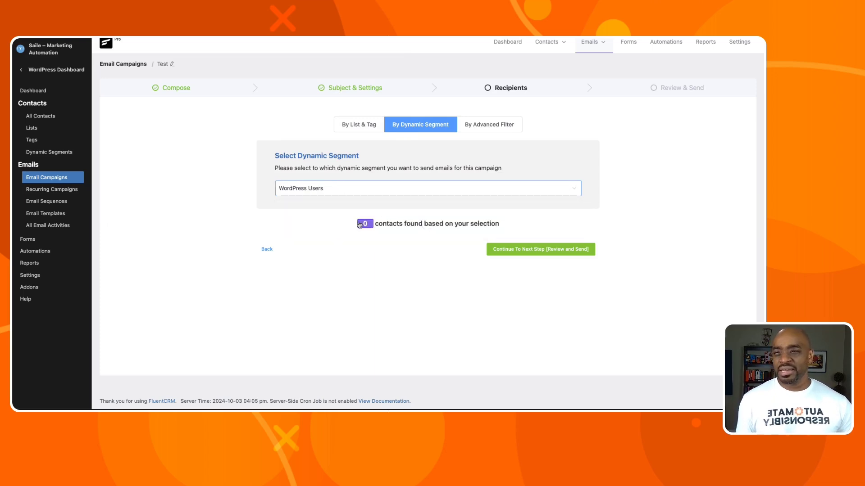
Compare the advanced filter with the other recipient methods, settle on list and tag selection, and continue to Review & Send
left_click(481, 125)
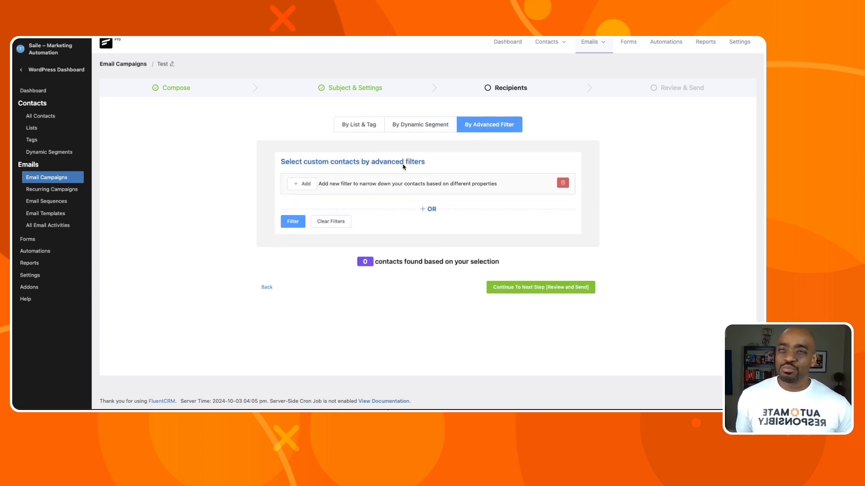
left_click(366, 124)
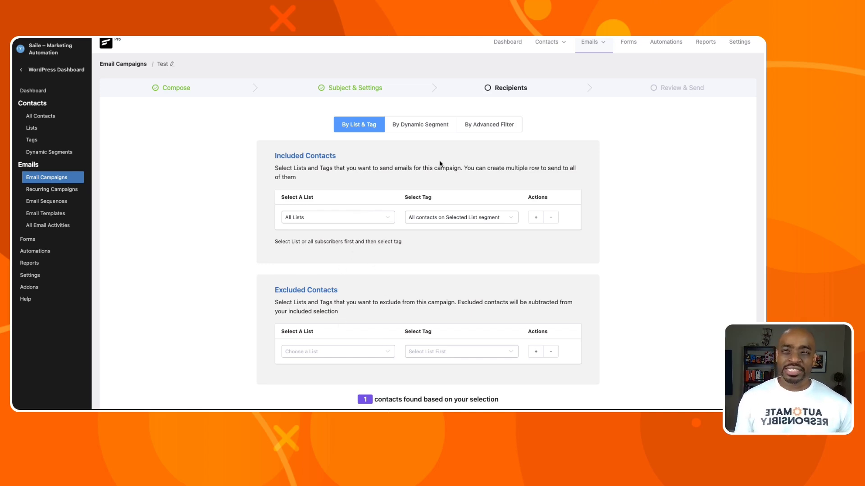
left_click(430, 129)
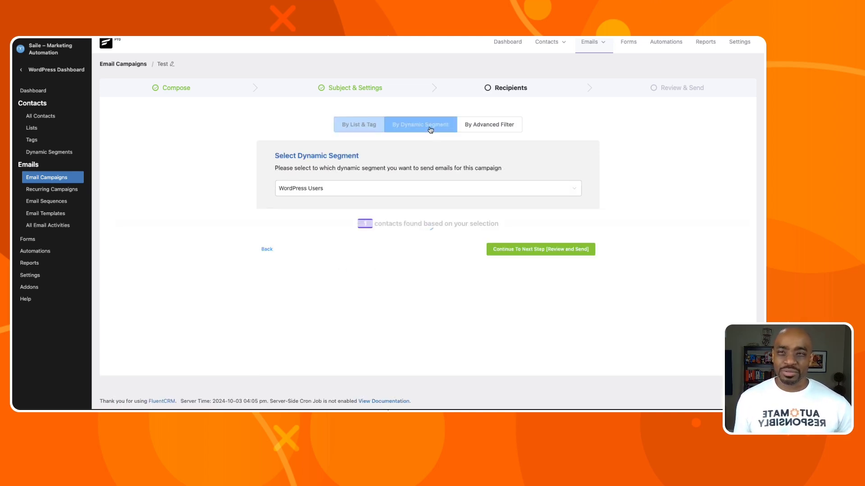
left_click(496, 126)
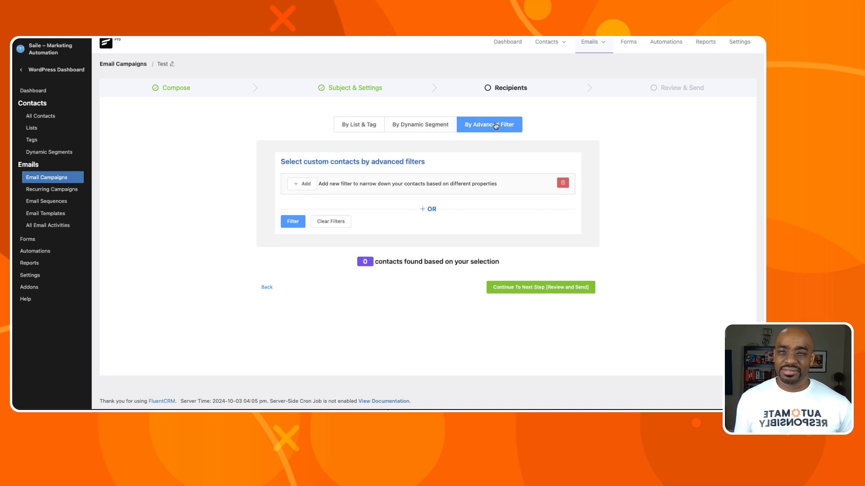
left_click(362, 127)
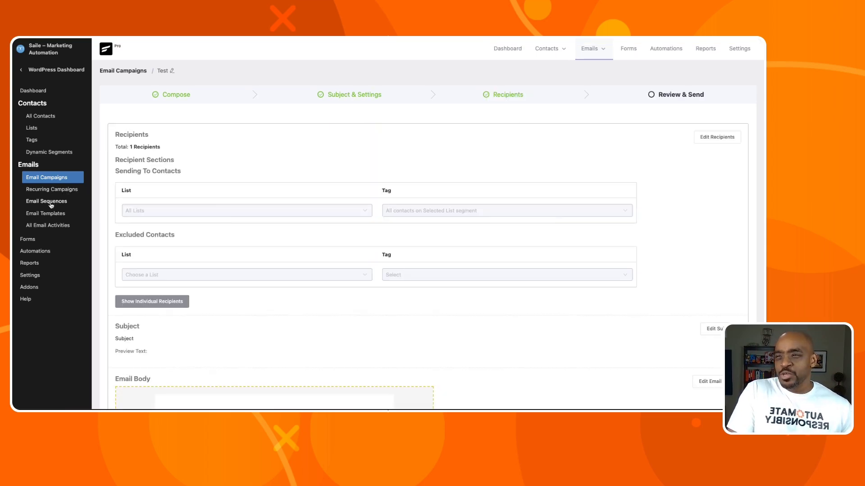
Examine the delay and sending time options of Email 2 in the email sequence named Sequence, and return to its email list
left_click(50, 201)
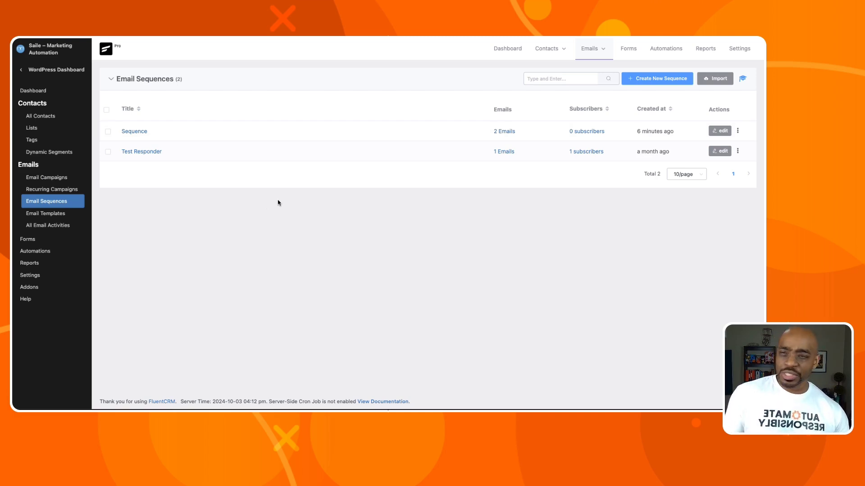
left_click(137, 132)
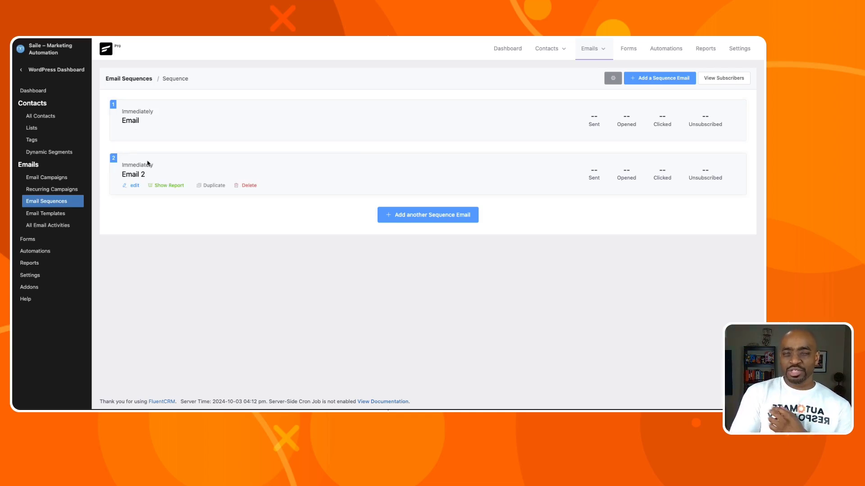
left_click(133, 185)
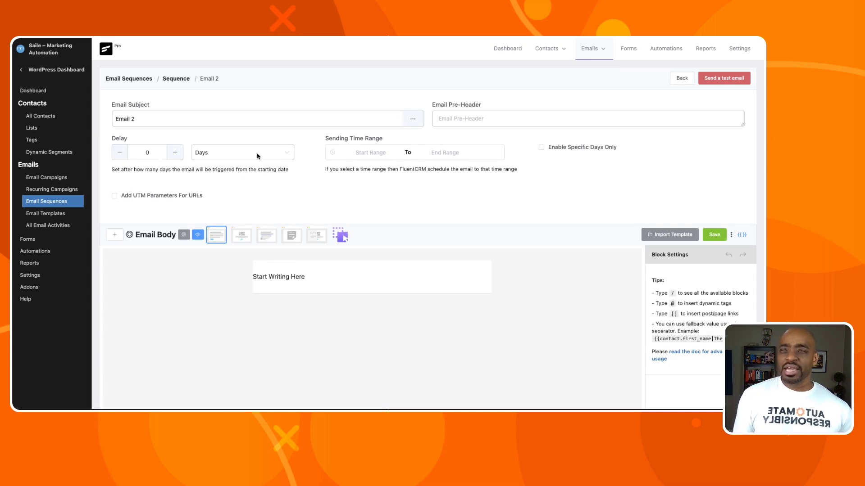
left_click(682, 78)
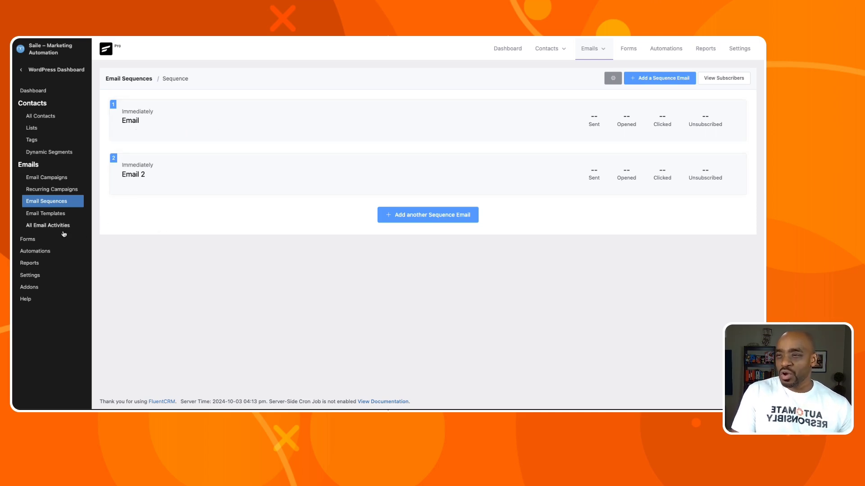
Examine the Weekly Newsletter recurring campaign's email configuration, scheduling settings and sending conditions
left_click(55, 191)
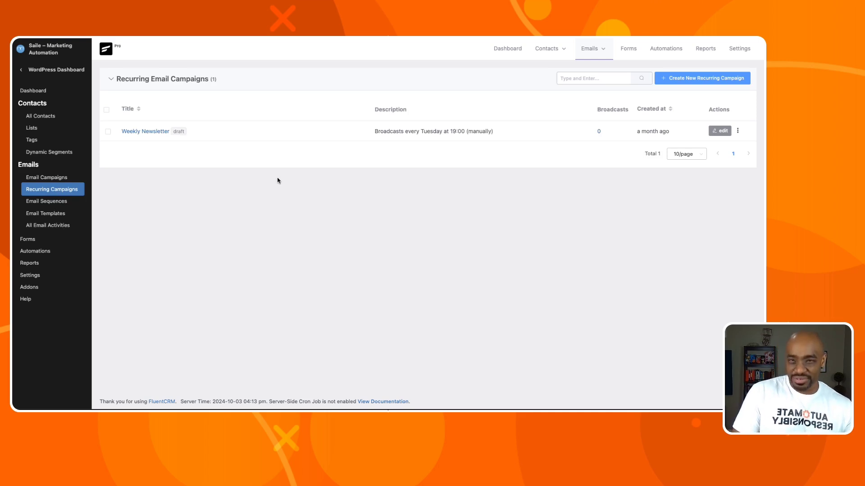
left_click(149, 132)
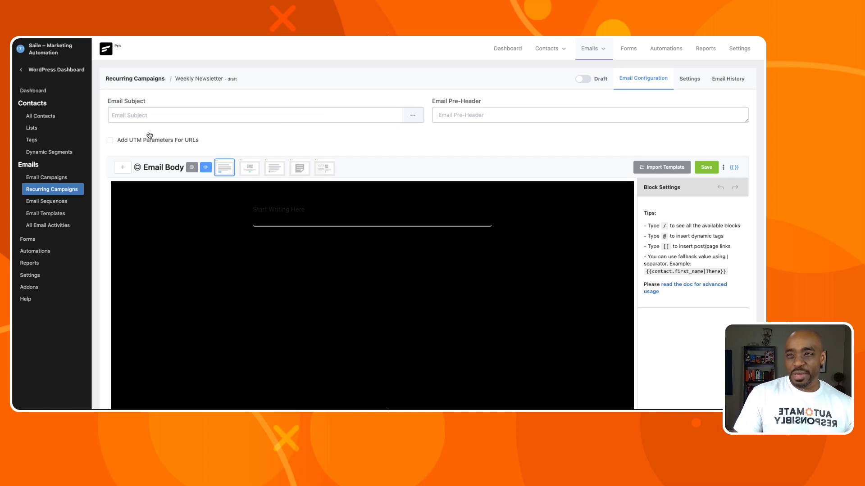
scroll(311, 126, "down", 1)
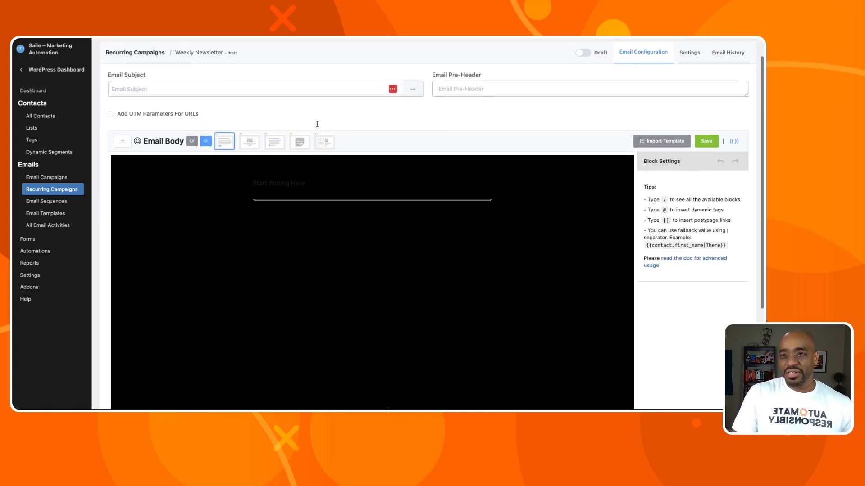
scroll(317, 124, "up", 2)
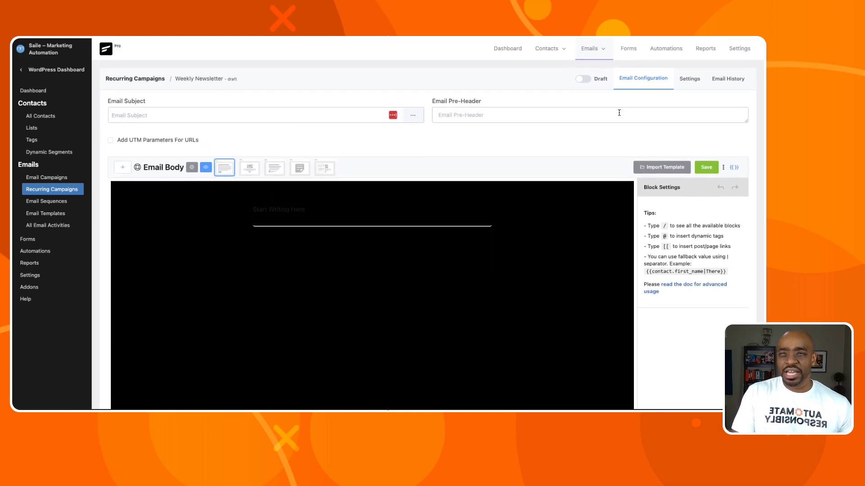
left_click(690, 79)
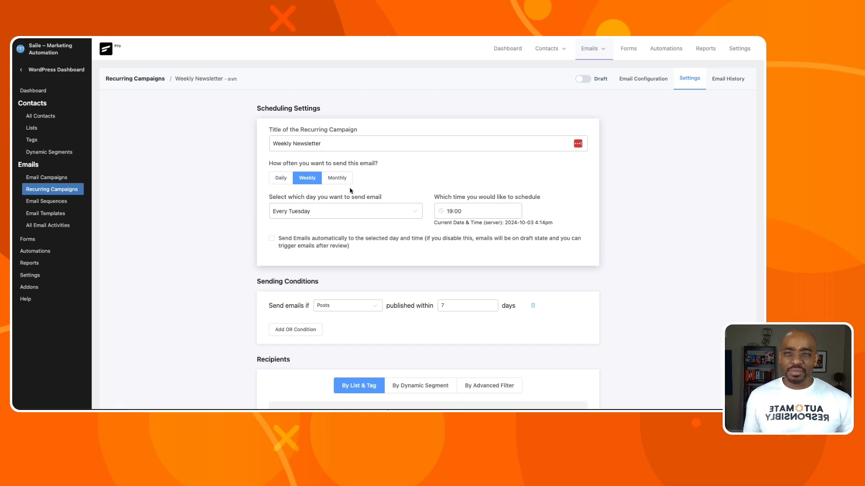
scroll(417, 276, "down", 1)
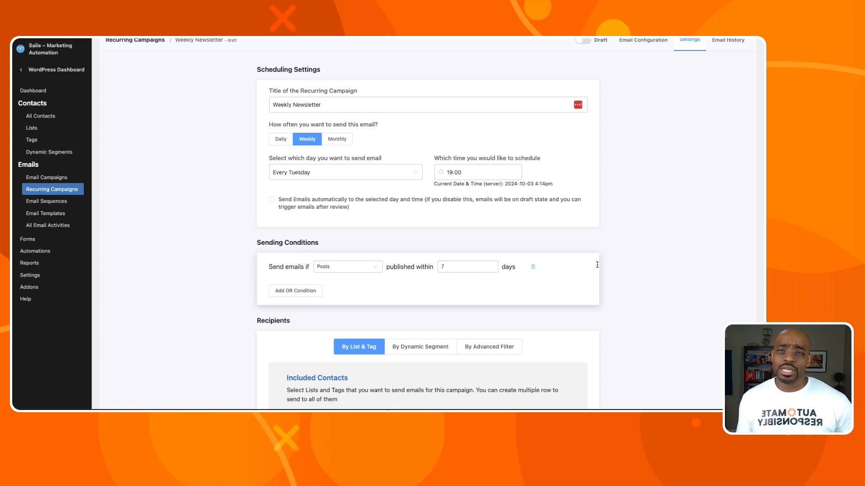
left_click(612, 268)
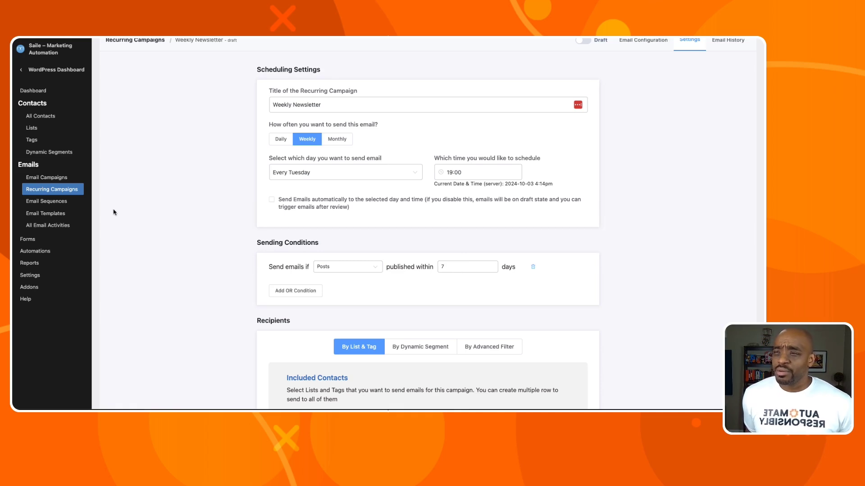
View the FluentCRM automations list, then examine the workflow of The Color Funnel Follow Up in FunnelKit Automations and return to its list
left_click(33, 250)
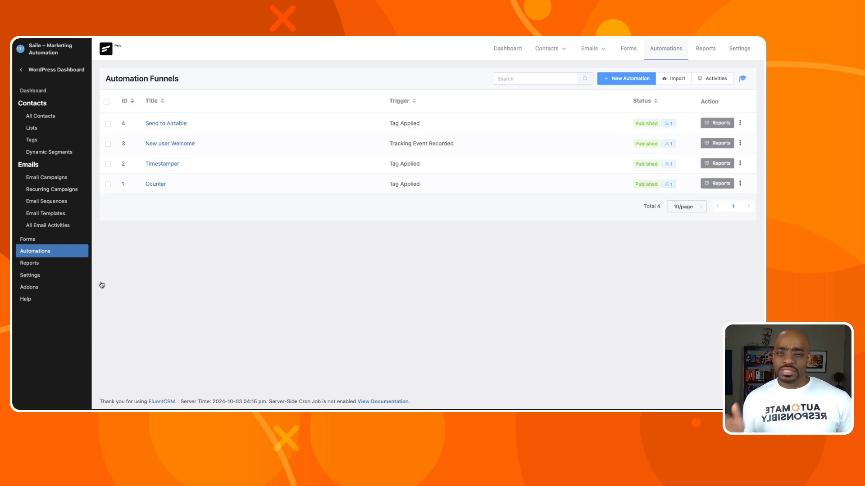
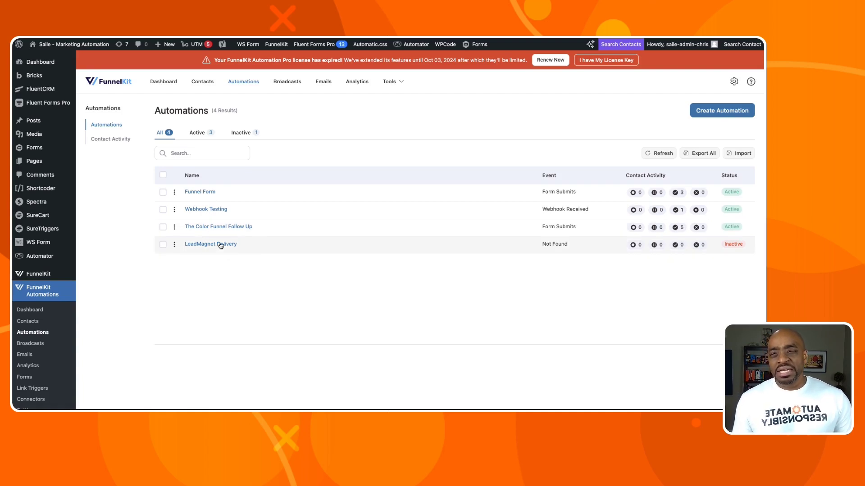
left_click(227, 226)
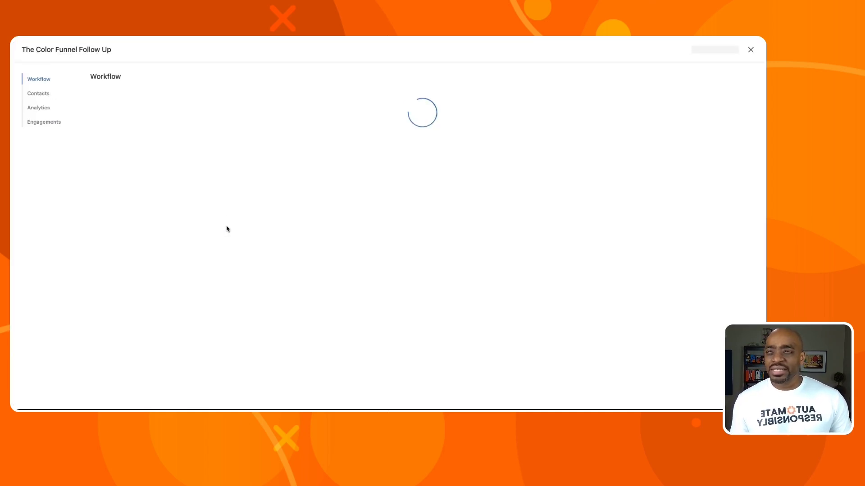
scroll(454, 229, "down", 15)
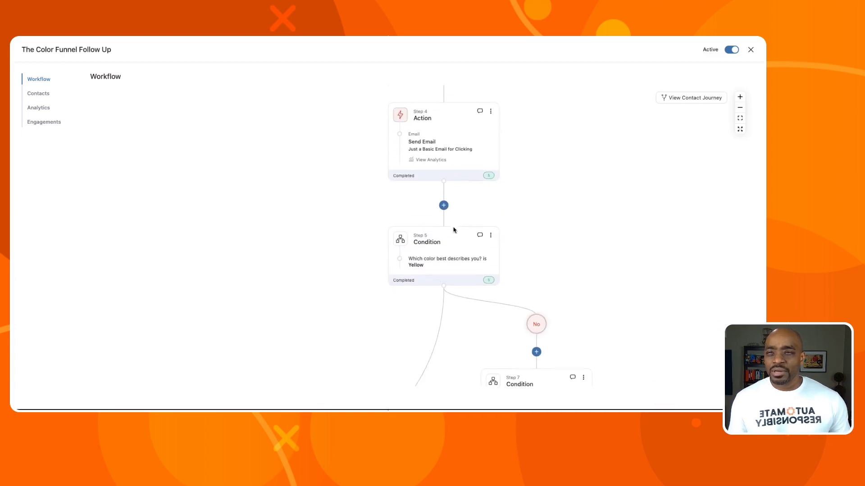
scroll(454, 230, "down", 5)
scroll(454, 229, "up", 5)
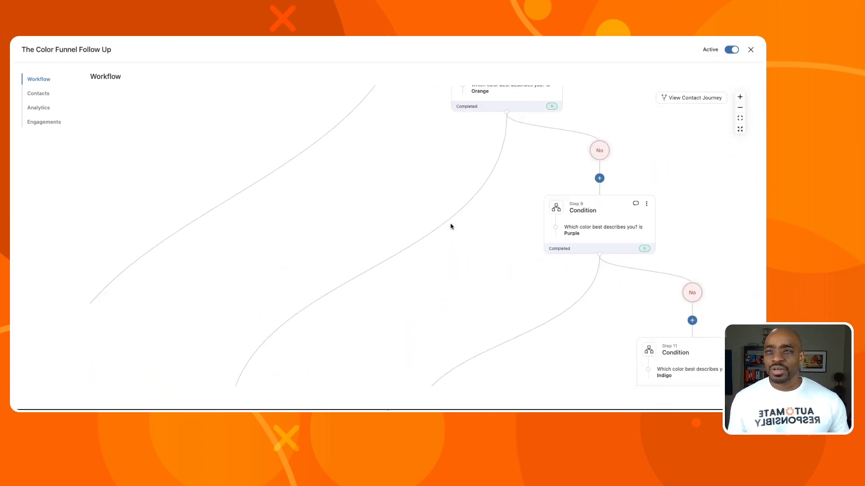
key("Escape")
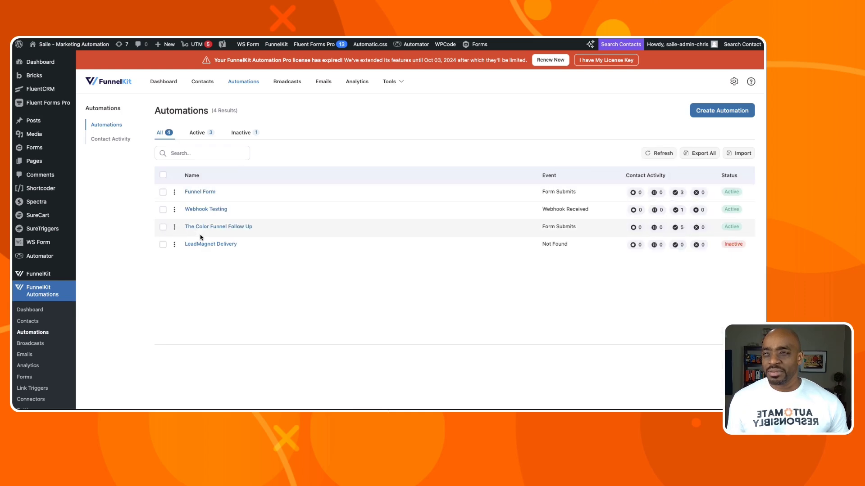
Examine the LeadMagnet Delivery workflow from its Form Submits trigger through its emails and branching conditions
left_click(204, 246)
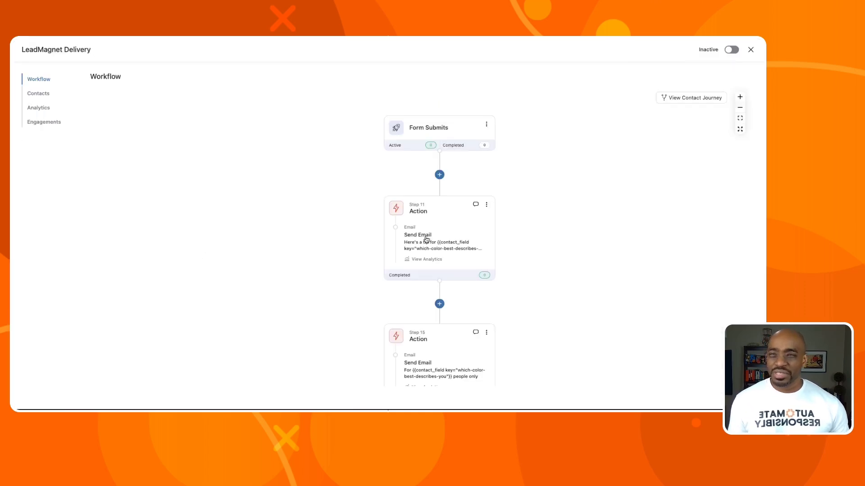
scroll(442, 240, "down", 10)
scroll(442, 240, "down", 10)
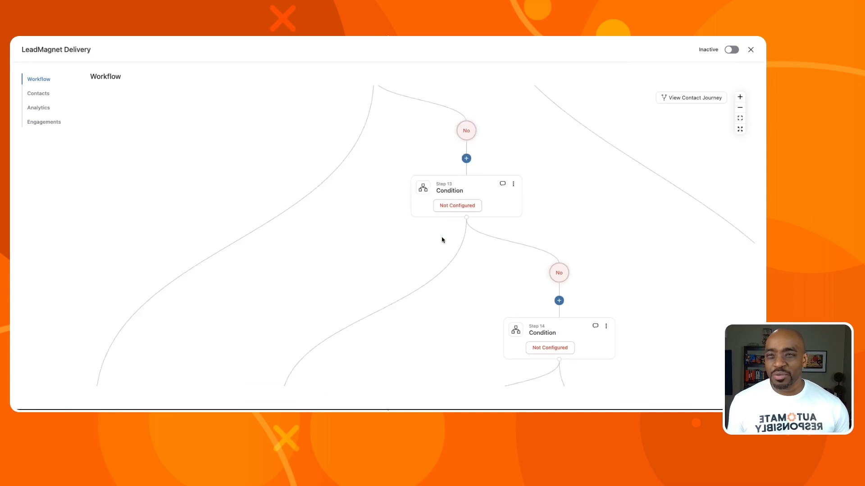
scroll(442, 240, "up", 15)
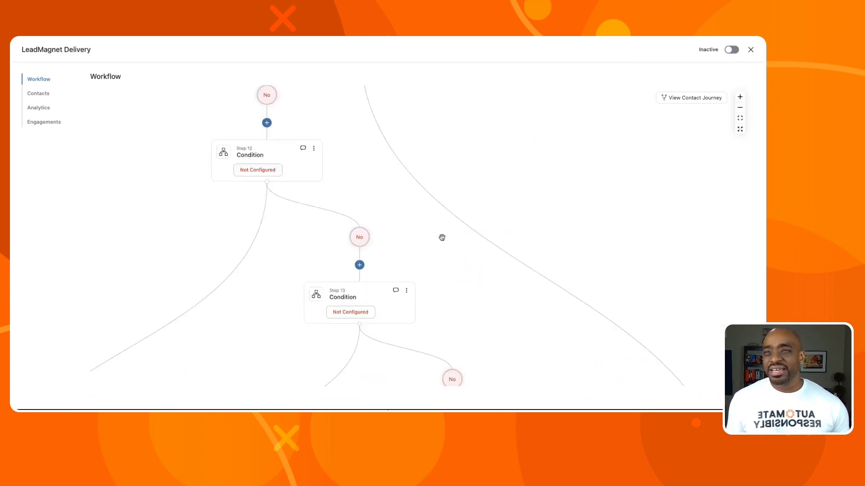
scroll(442, 240, "up", 10)
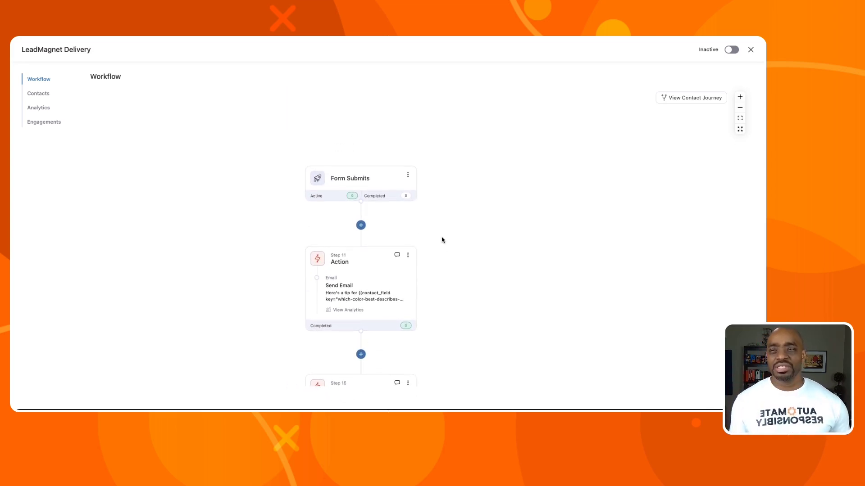
scroll(495, 230, "down", 2)
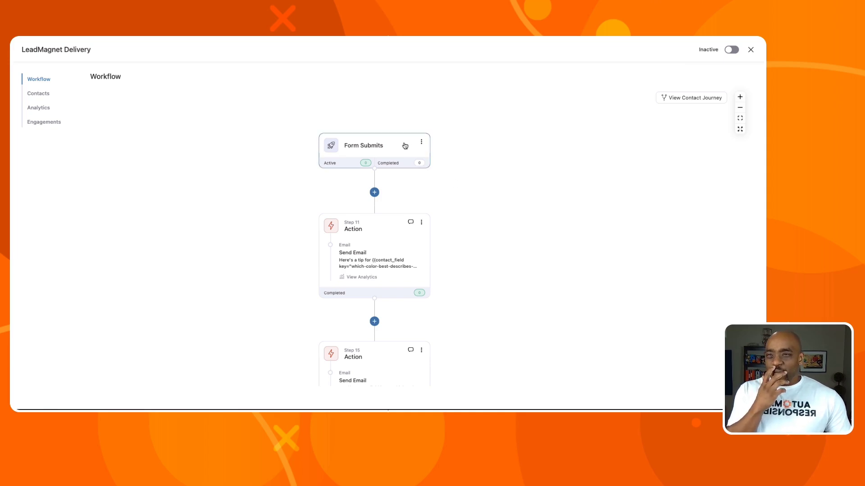
Change the LeadMagnet Delivery trigger from the Elementor form event to the Funnel Builder's Optin Form submission event
left_click(421, 142)
left_click(396, 155)
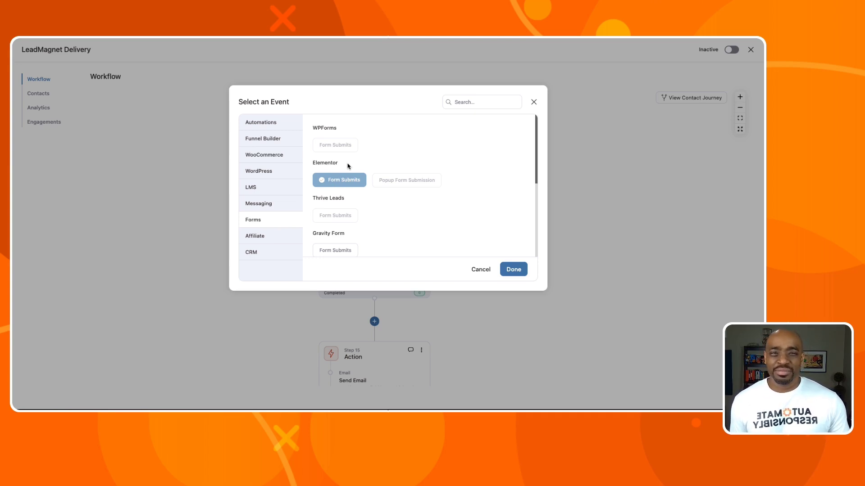
scroll(362, 171, "down", 3)
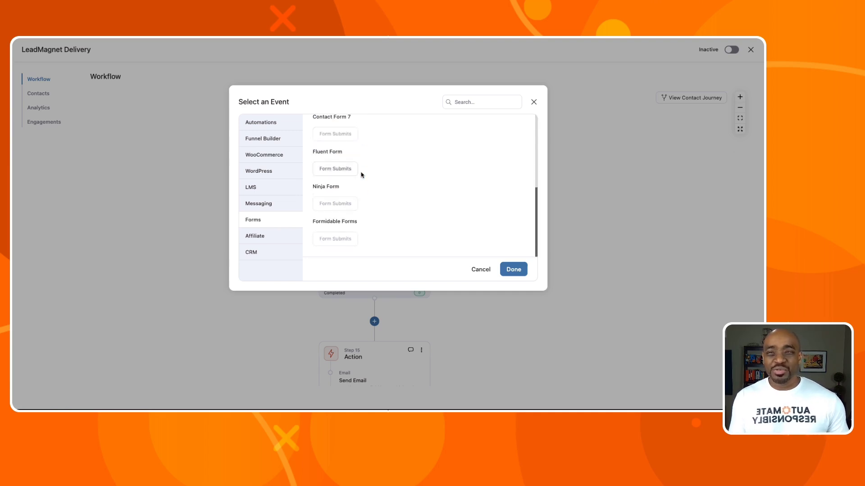
scroll(361, 174, "up", 3)
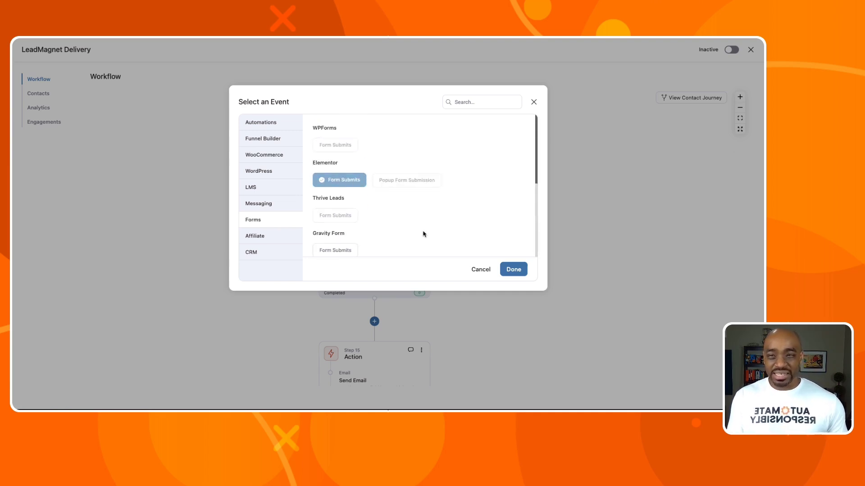
left_click(514, 270)
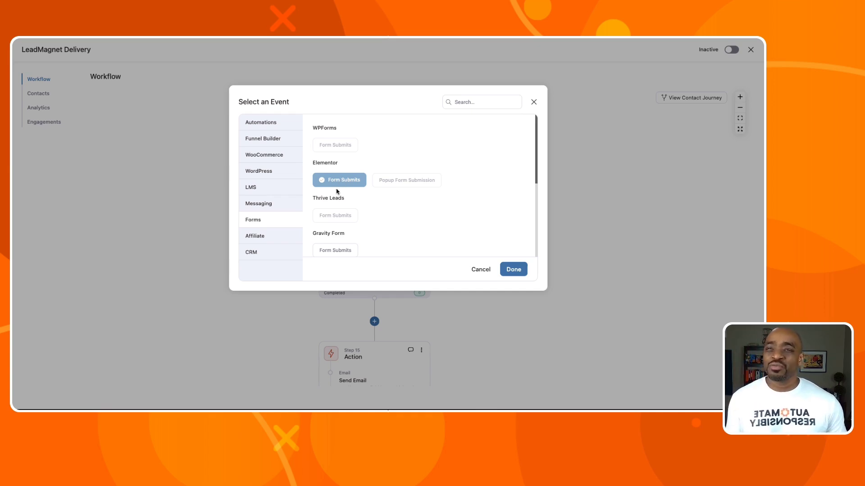
scroll(339, 180, "down", 4)
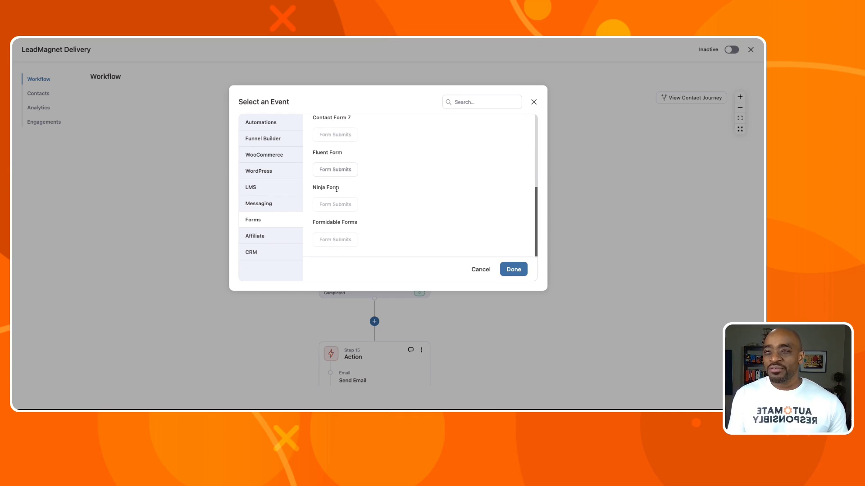
scroll(336, 189, "up", 4)
left_click(272, 142)
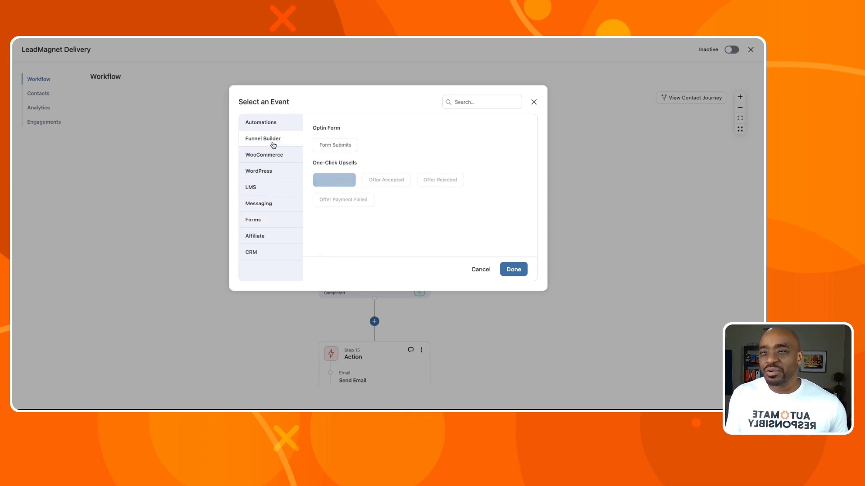
left_click(336, 146)
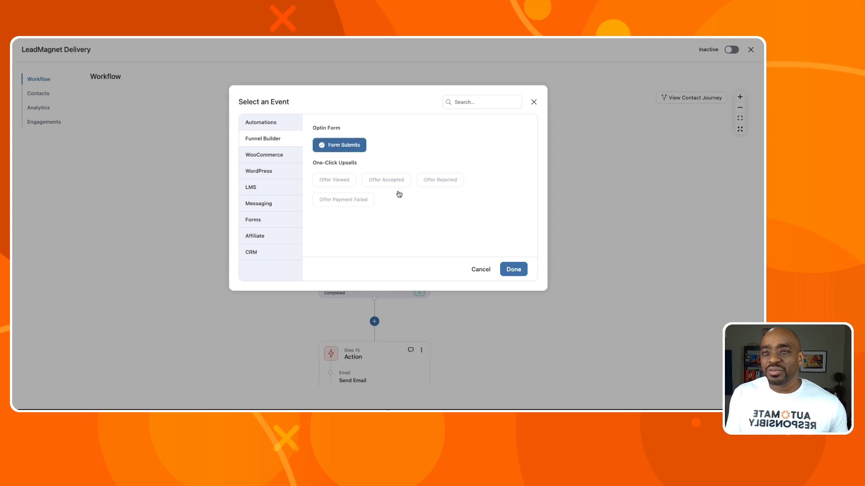
left_click(511, 270)
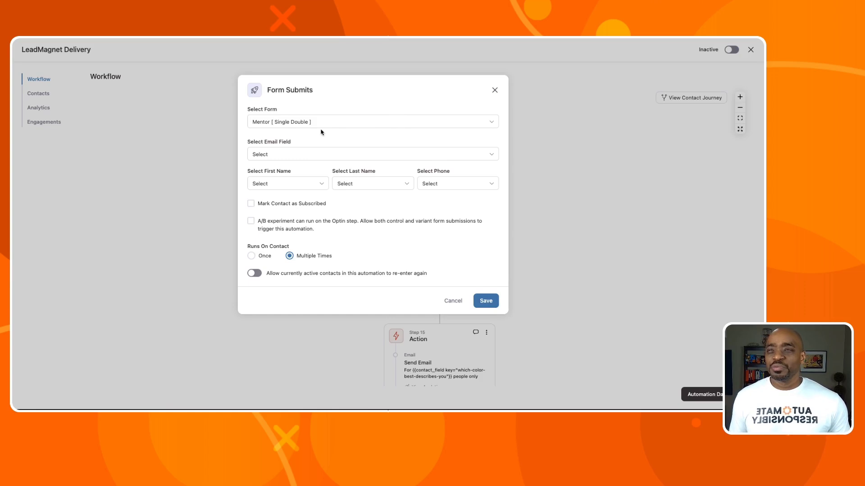
Set the trigger's form to Optin [ The Color Funnel ] and its email field to Email, and save the trigger
left_click(301, 122)
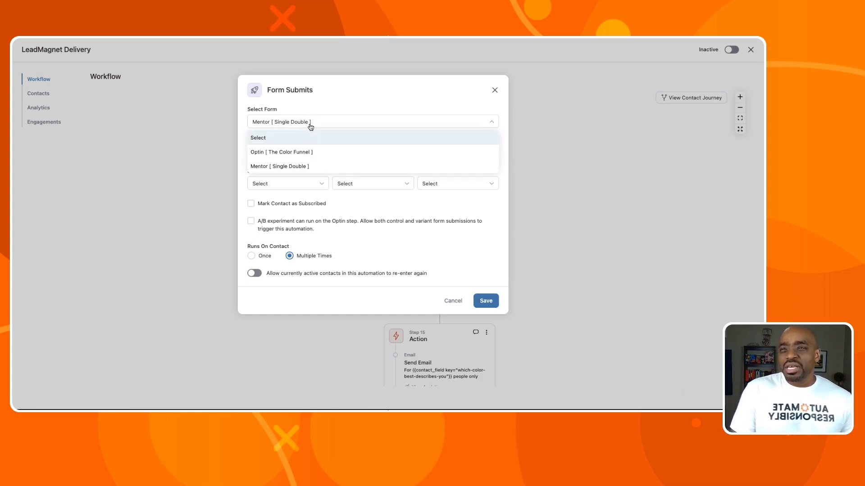
left_click(309, 154)
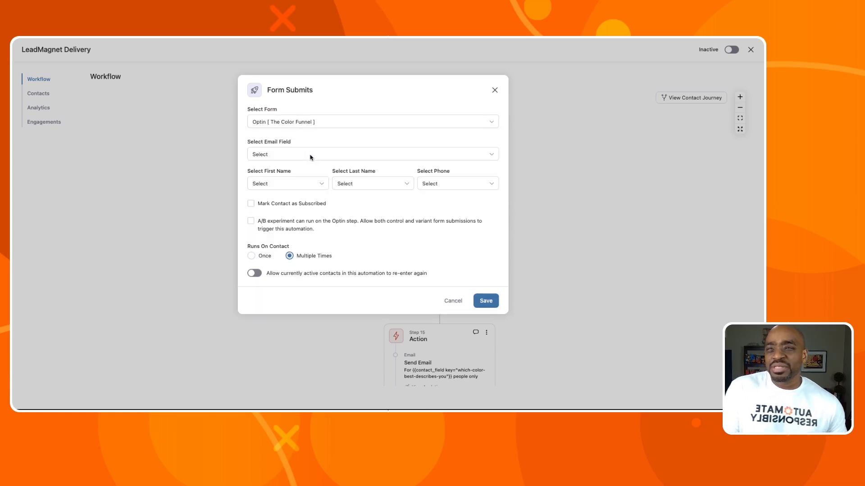
left_click(297, 152)
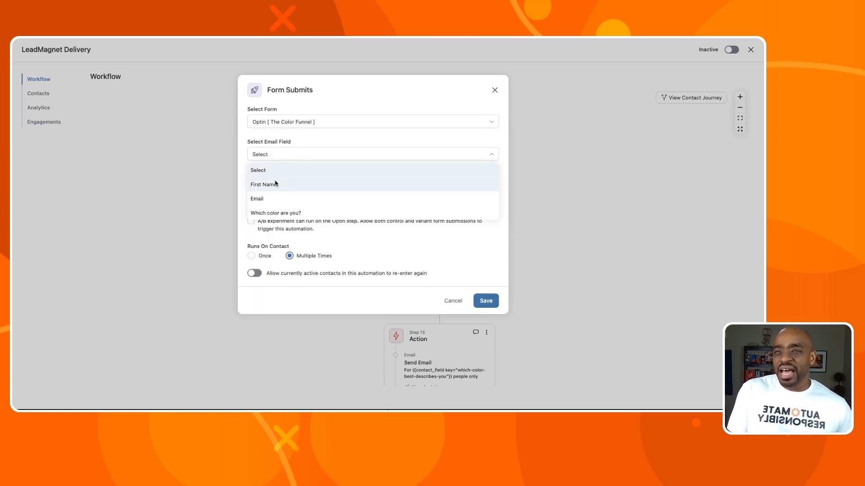
left_click(268, 196)
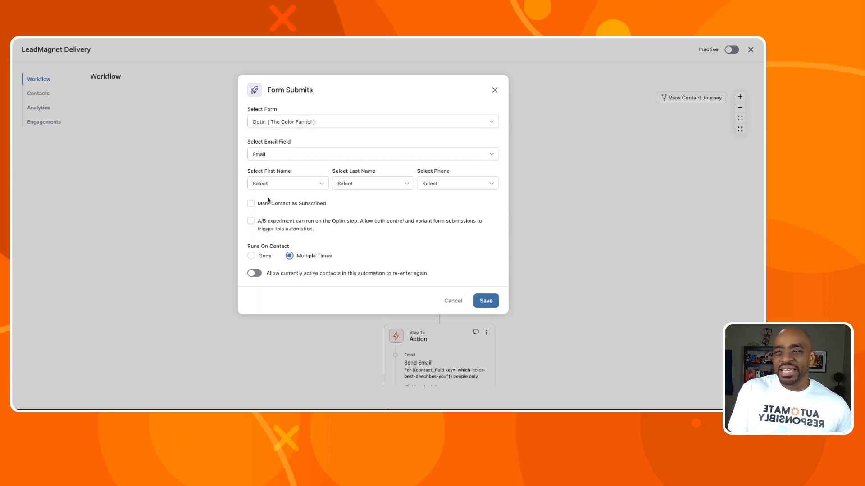
left_click(290, 186)
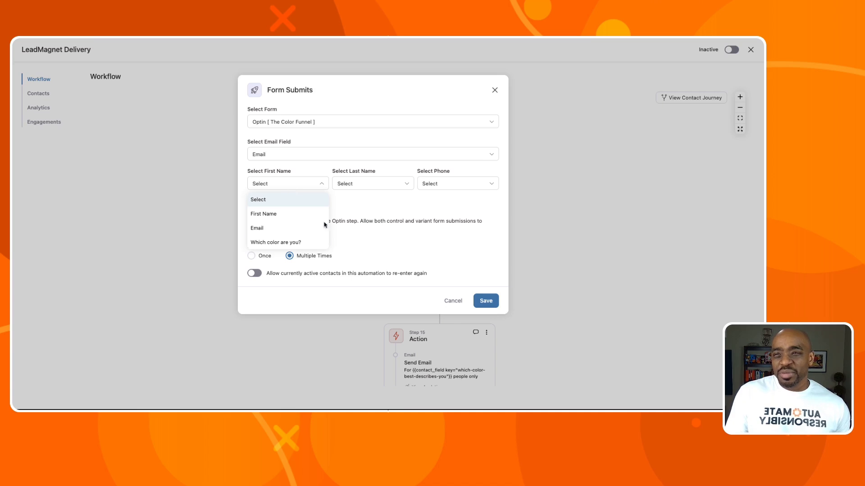
left_click(351, 212)
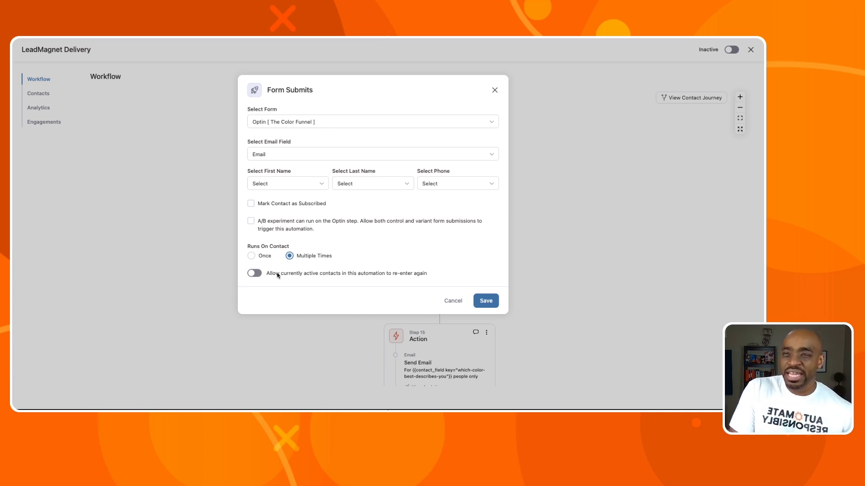
left_click(258, 274)
left_click(255, 274)
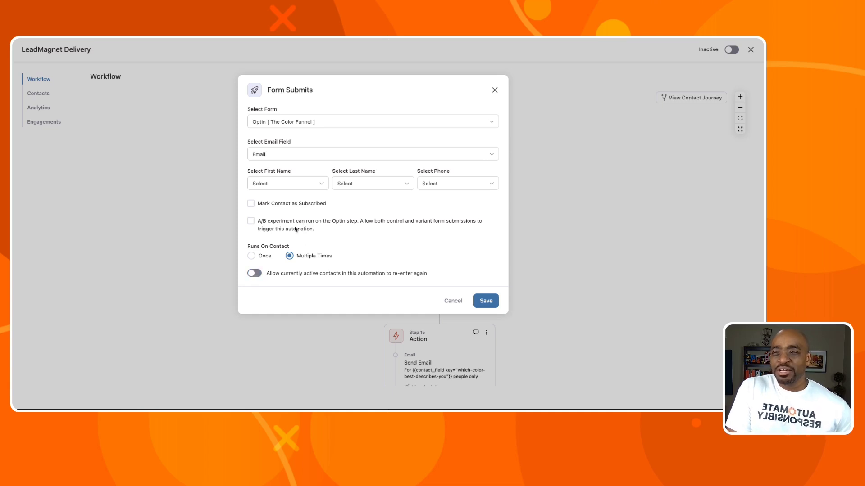
left_click(484, 299)
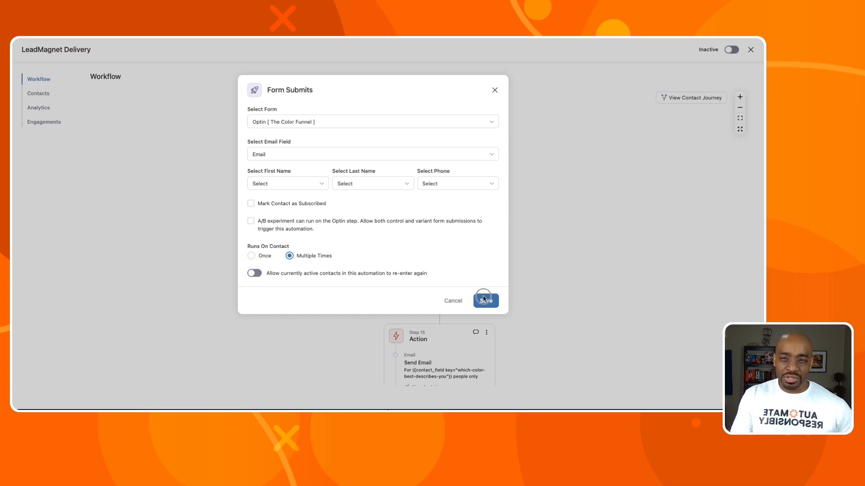
Examine the Step 11 Send Email settings and the email, delay and condition steps that follow in the workflow
scroll(500, 182, "down", 2)
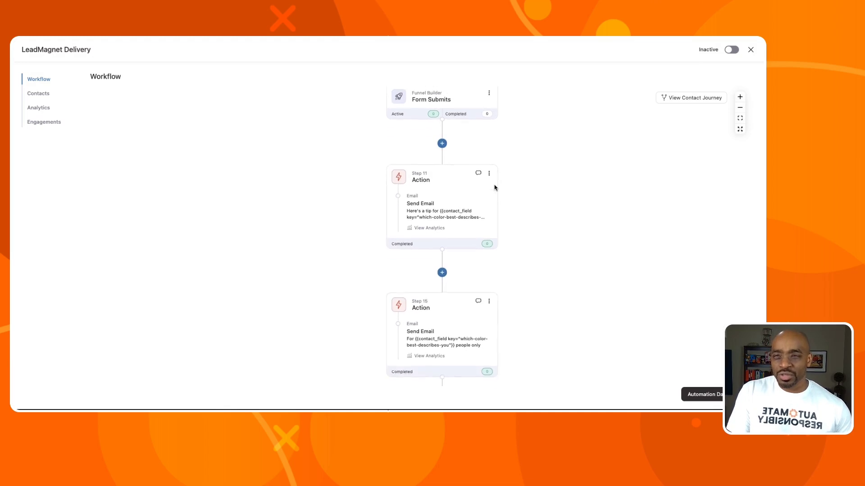
left_click(423, 202)
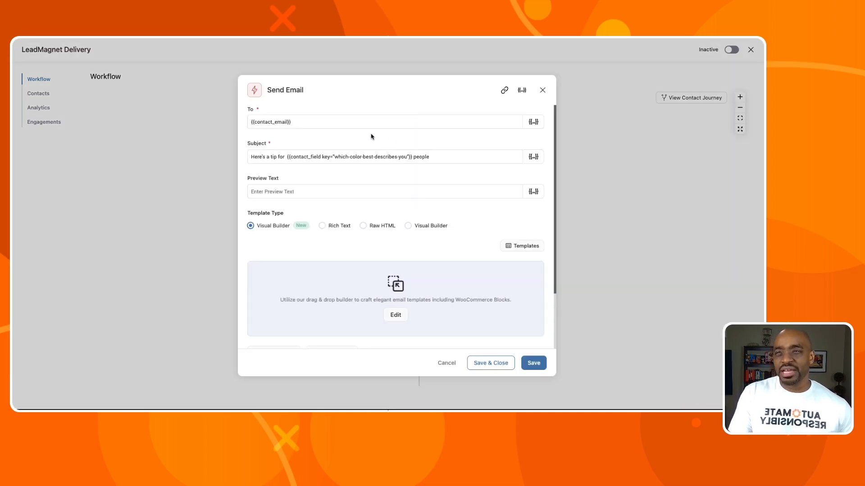
left_click(543, 90)
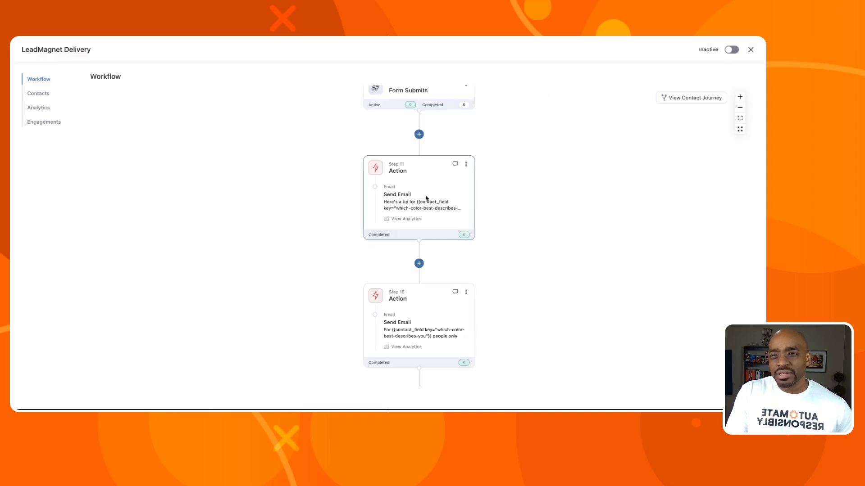
scroll(426, 209, "down", 1)
scroll(423, 220, "down", 8)
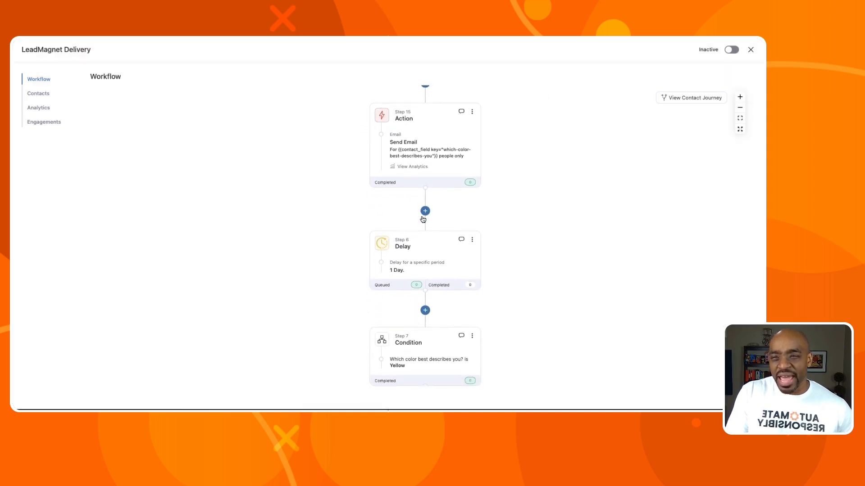
scroll(422, 219, "up", 5)
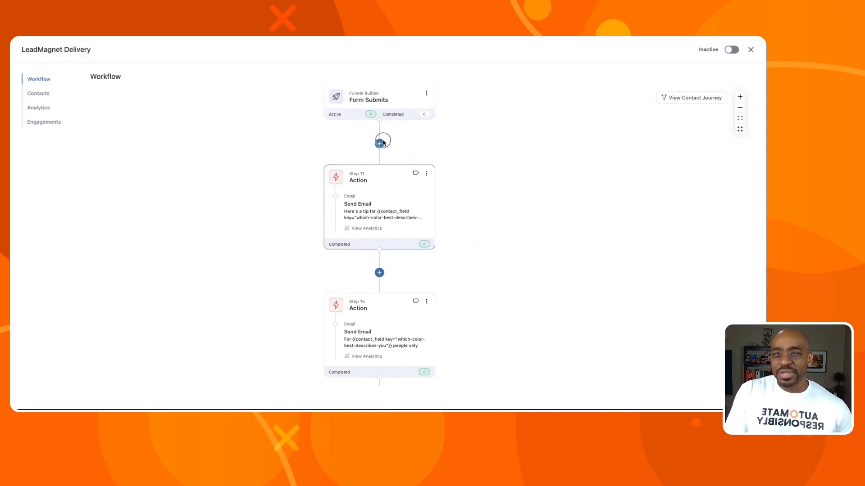
Add an Update Fields contact action between the Form Submits trigger and the Step 11 email, after browsing the available action categories
left_click(378, 144)
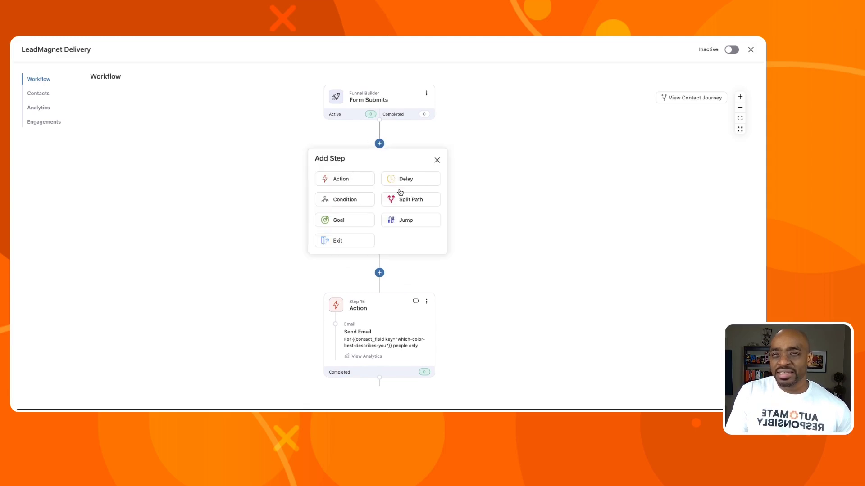
left_click(344, 181)
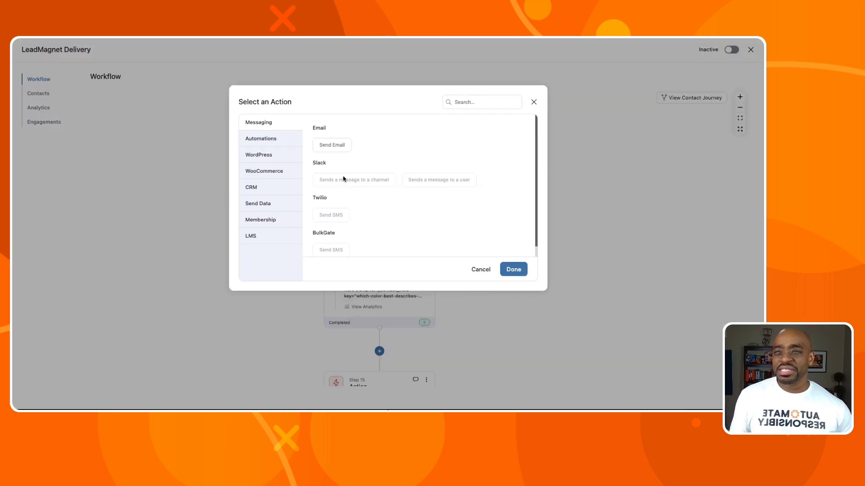
left_click(278, 188)
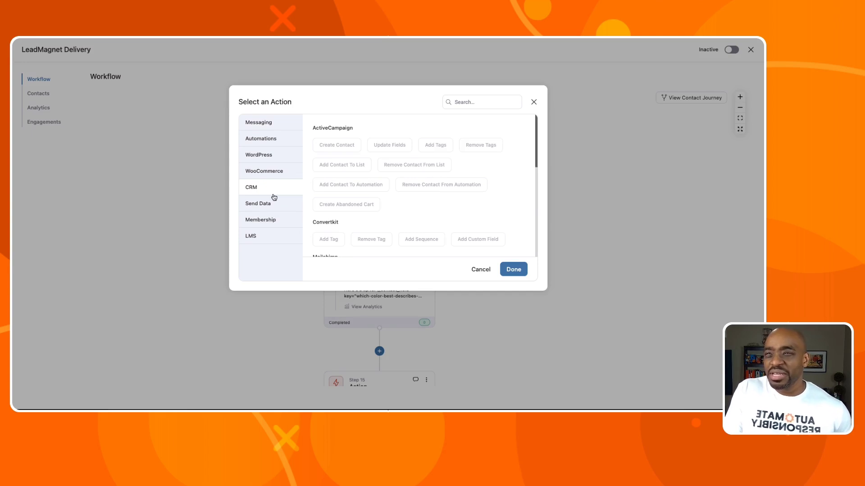
left_click(269, 205)
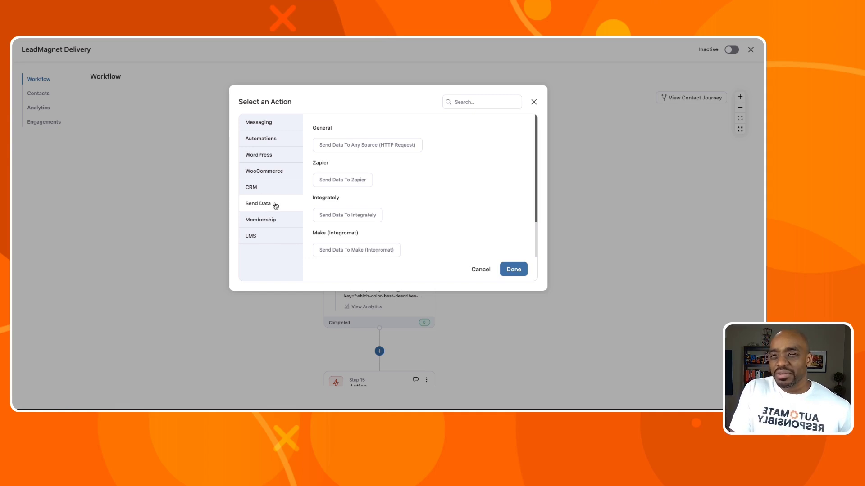
left_click(260, 190)
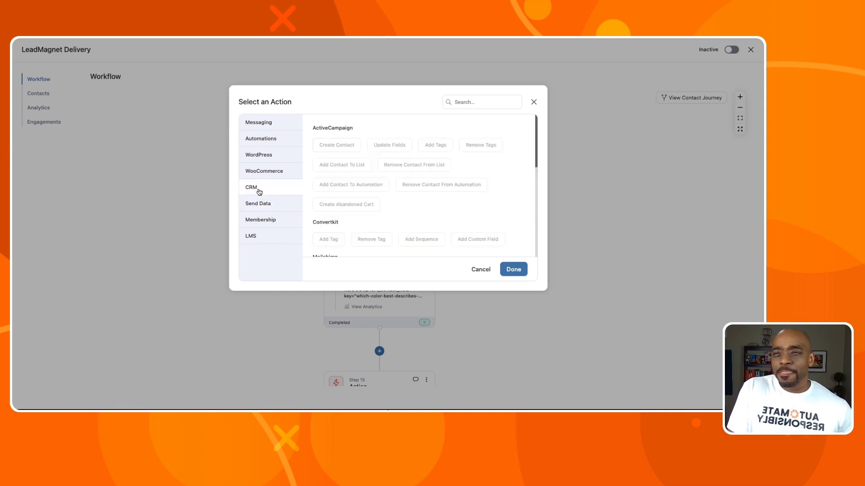
left_click(271, 128)
left_click(271, 139)
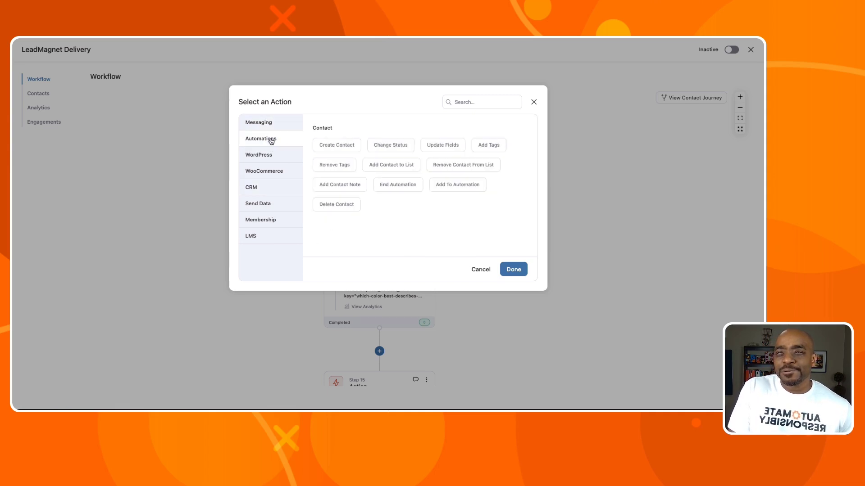
left_click(272, 170)
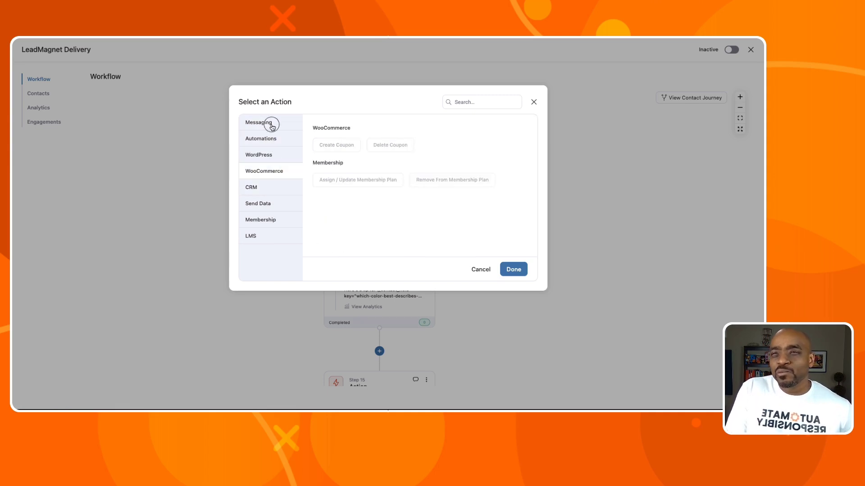
left_click(271, 127)
left_click(269, 144)
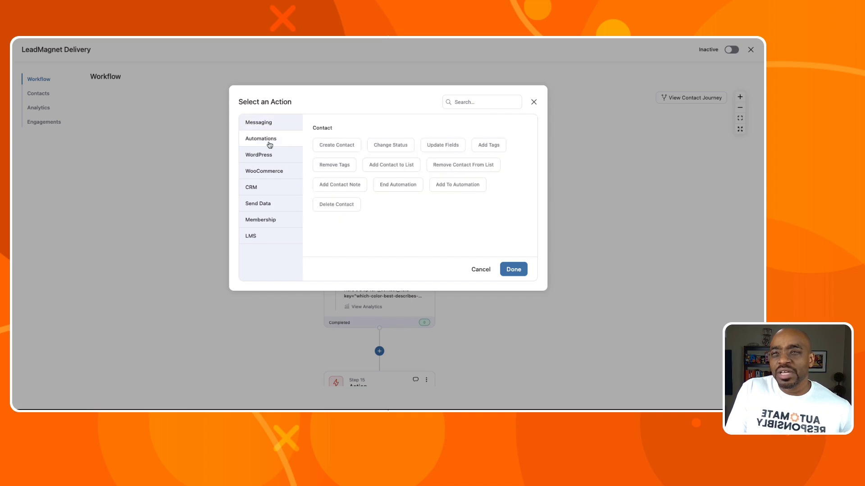
left_click(447, 148)
left_click(514, 269)
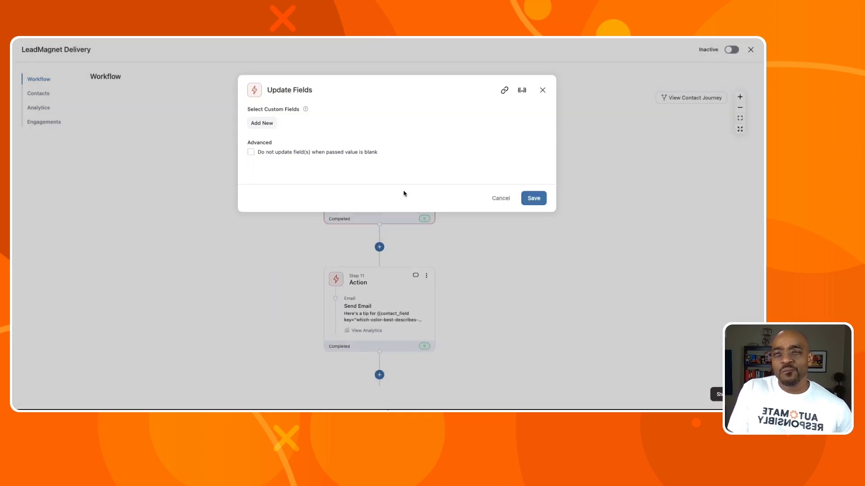
Map the custom field "Which color best describes you?" to the contact merge tag {{contact_field key="which-color-best-describes-you"}} and save the action
left_click(263, 124)
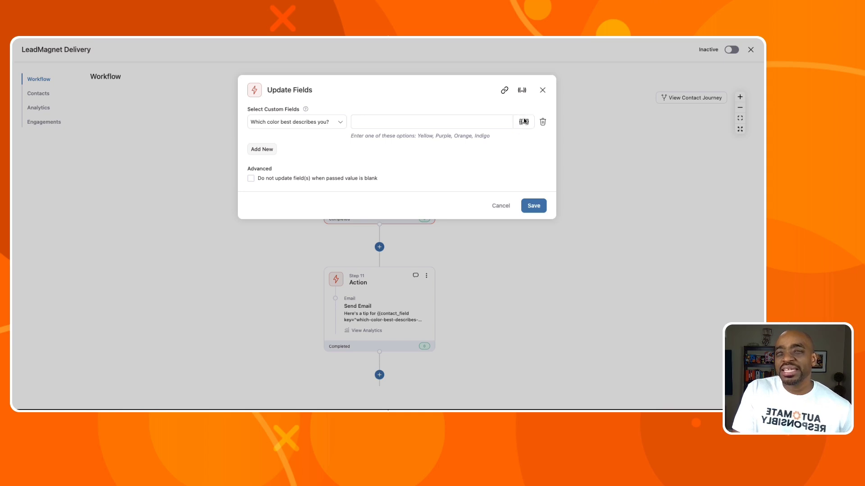
left_click(524, 121)
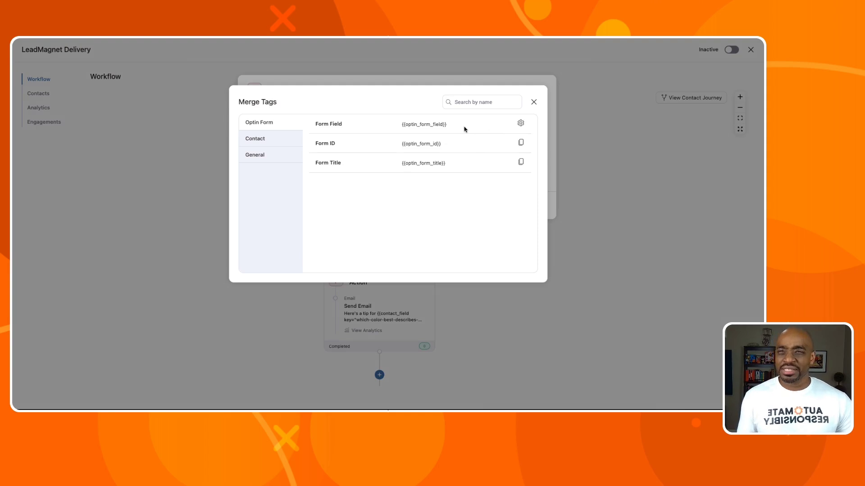
left_click(268, 141)
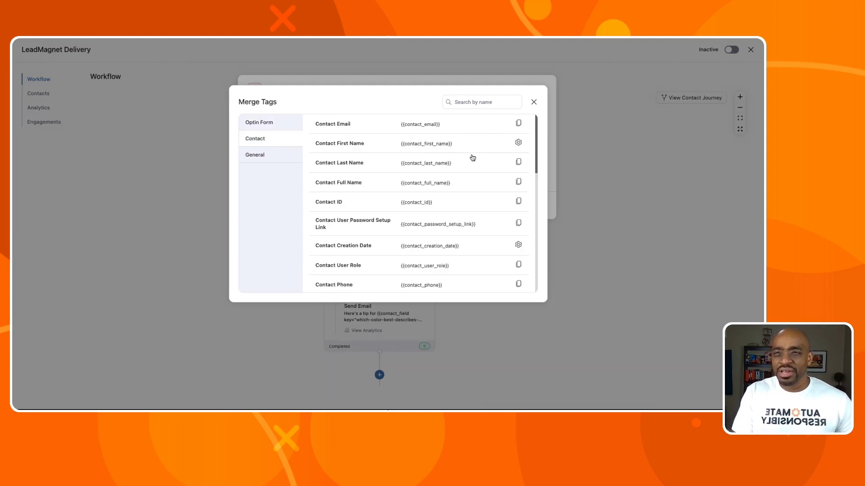
scroll(426, 193, "down", 6)
scroll(427, 193, "down", 4)
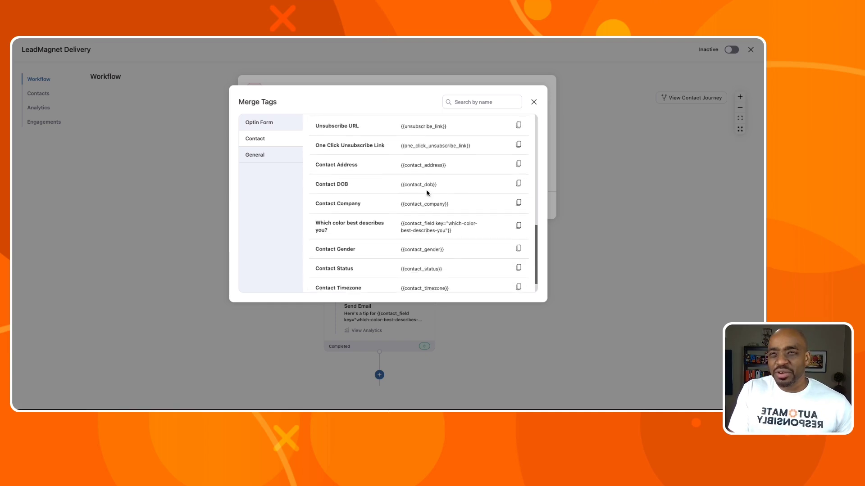
scroll(411, 270, "up", 10)
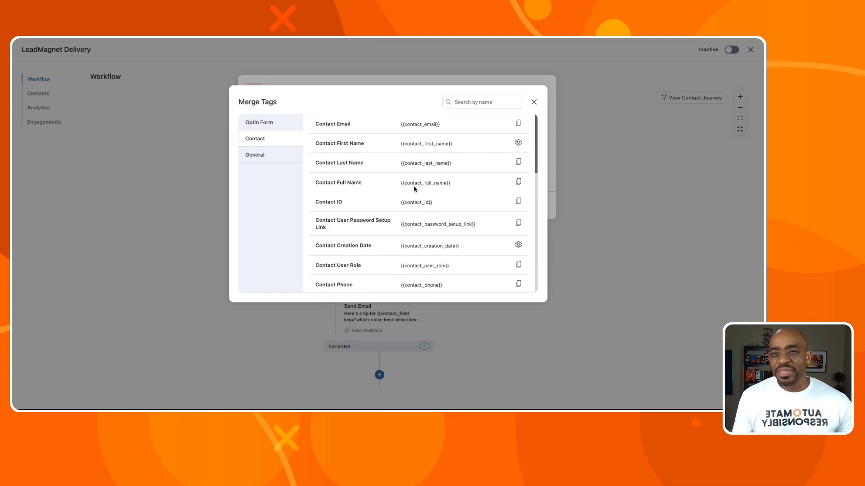
scroll(415, 186, "down", 3)
scroll(413, 187, "down", 5)
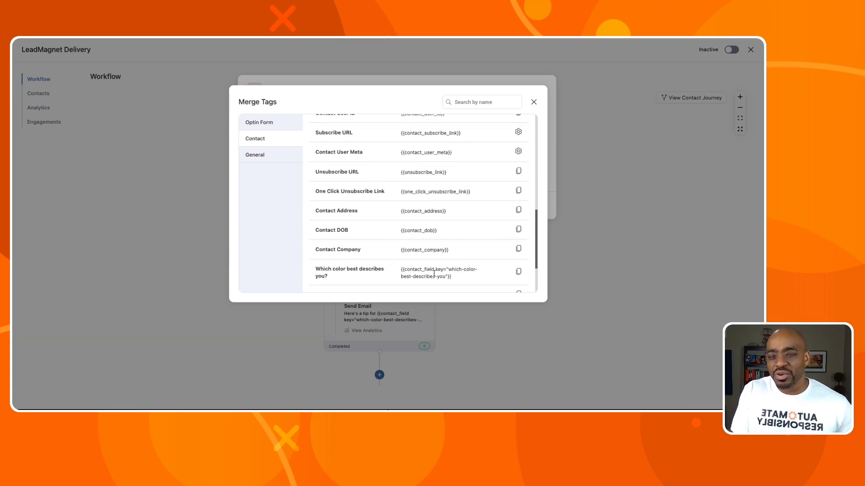
left_click(518, 272)
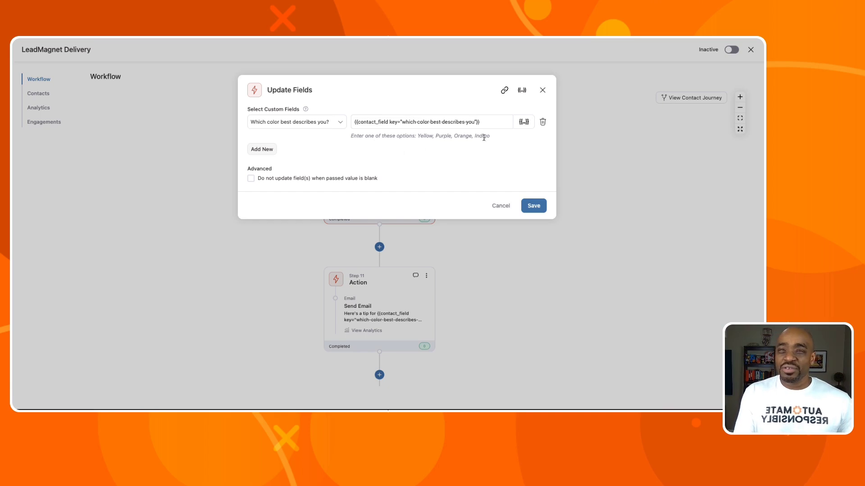
left_click(534, 206)
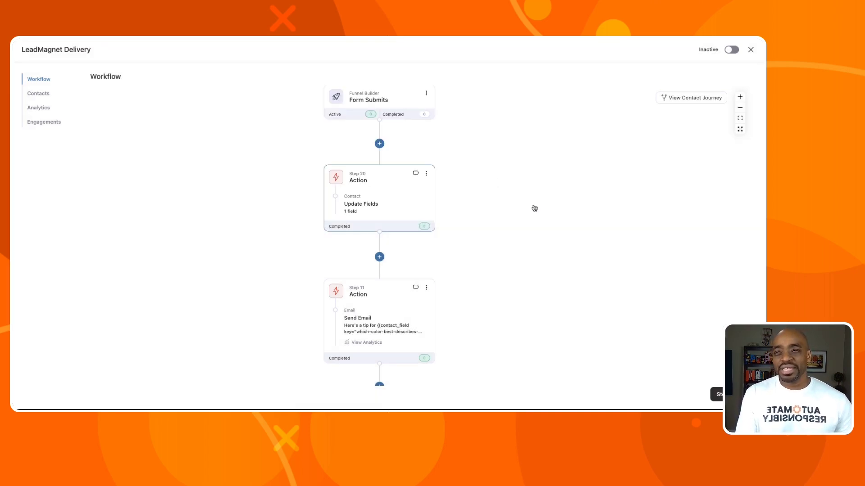
Examine the workflow's order from the Form Submits trigger through the Update Fields action and both emails to the delay
scroll(367, 173, "down", 4)
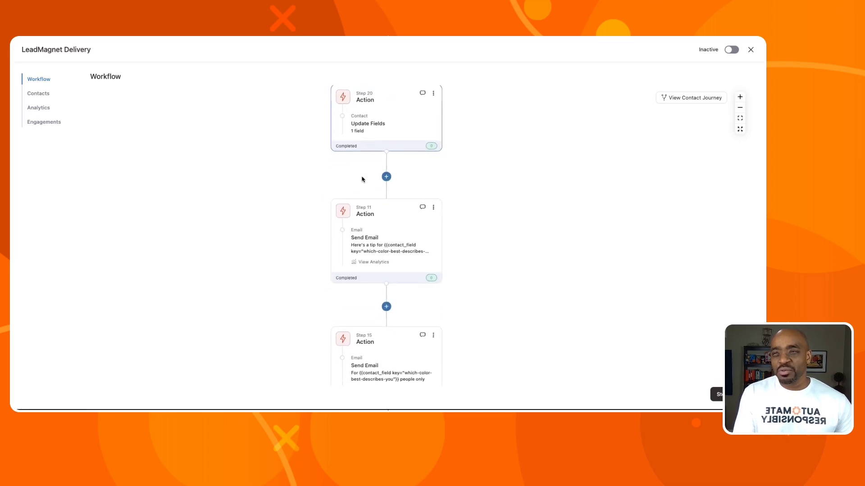
scroll(387, 225, "down", 4)
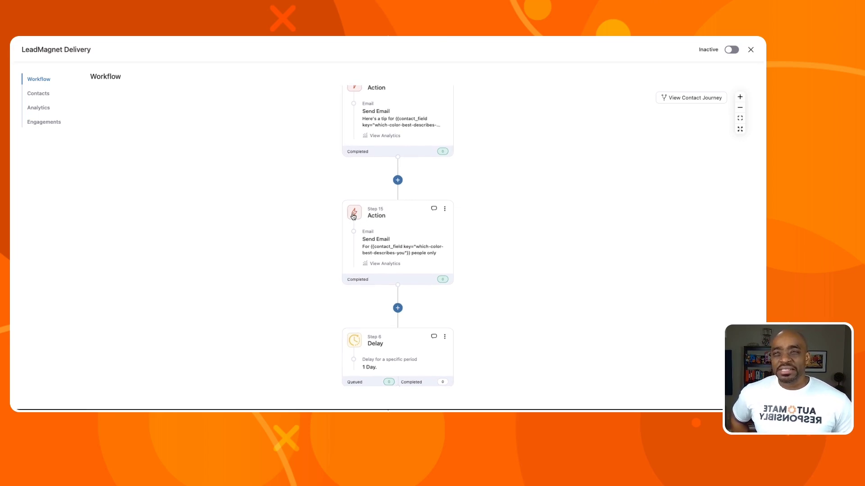
scroll(354, 216, "up", 2)
scroll(342, 149, "up", 3)
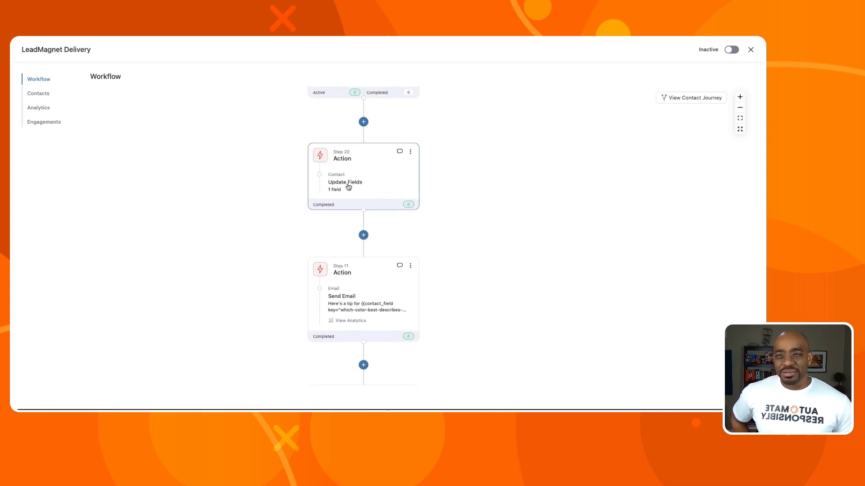
scroll(348, 186, "down", 5)
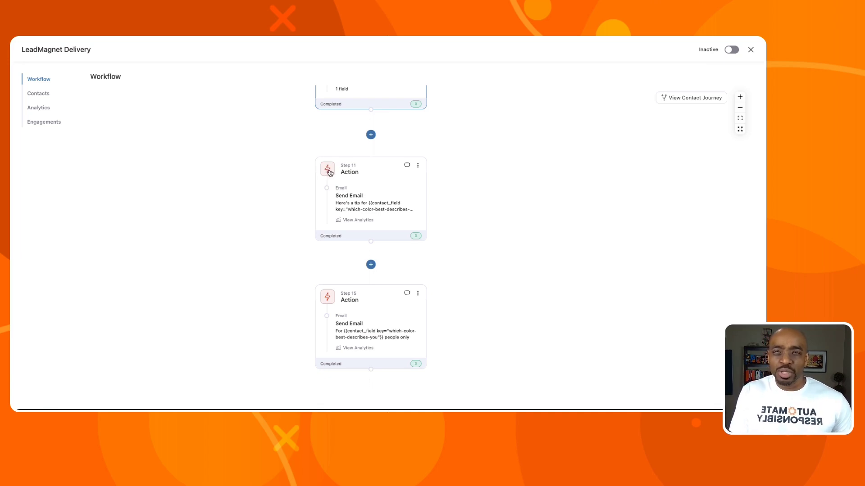
scroll(356, 306, "up", 5)
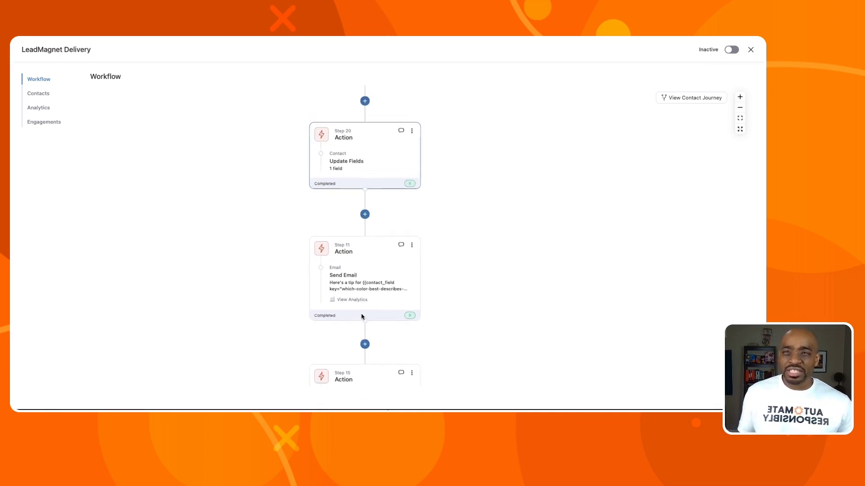
scroll(362, 318, "up", 4)
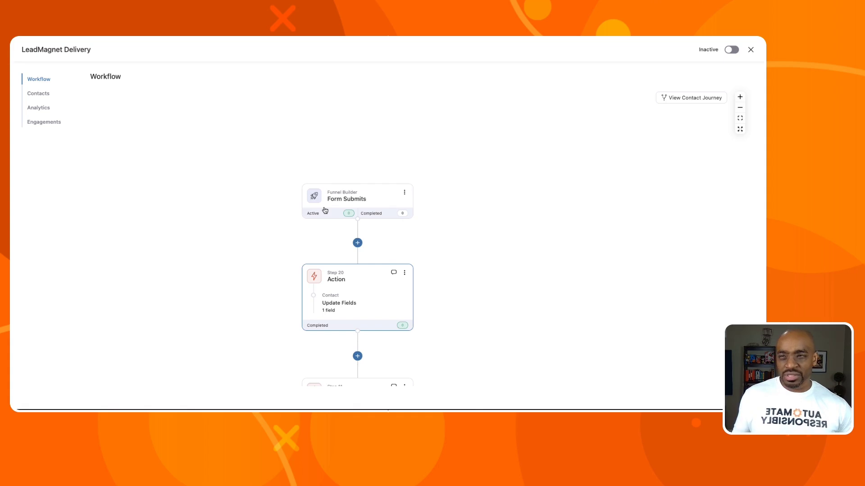
scroll(324, 209, "down", 3)
scroll(324, 210, "down", 7)
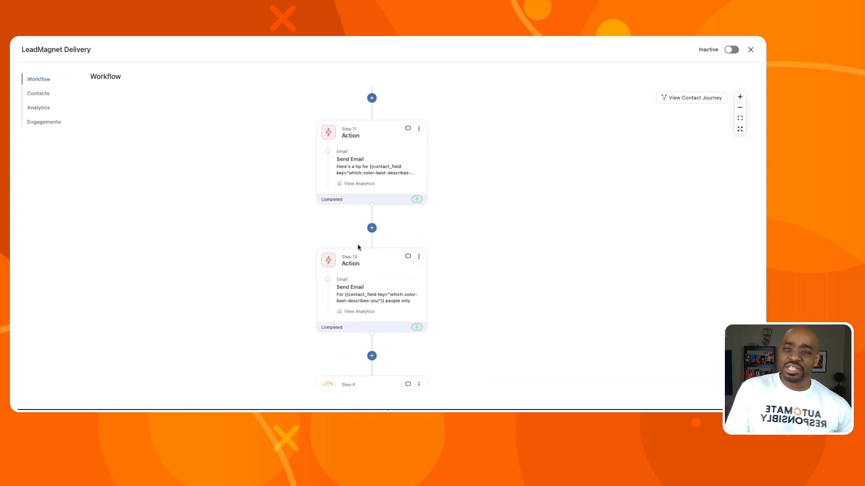
scroll(359, 246, "down", 4)
scroll(359, 247, "down", 4)
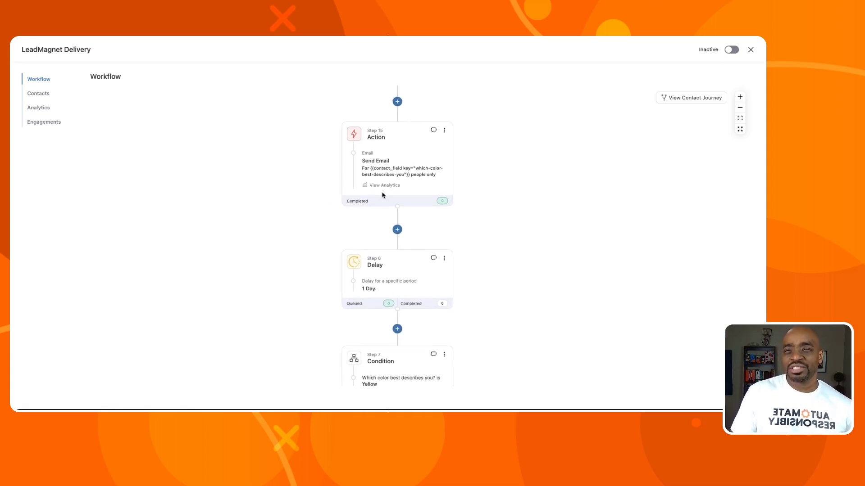
Examine the Step 6 delay's specific period, specific date and time, and custom field date options, leaving without saving
scroll(392, 194, "down", 1)
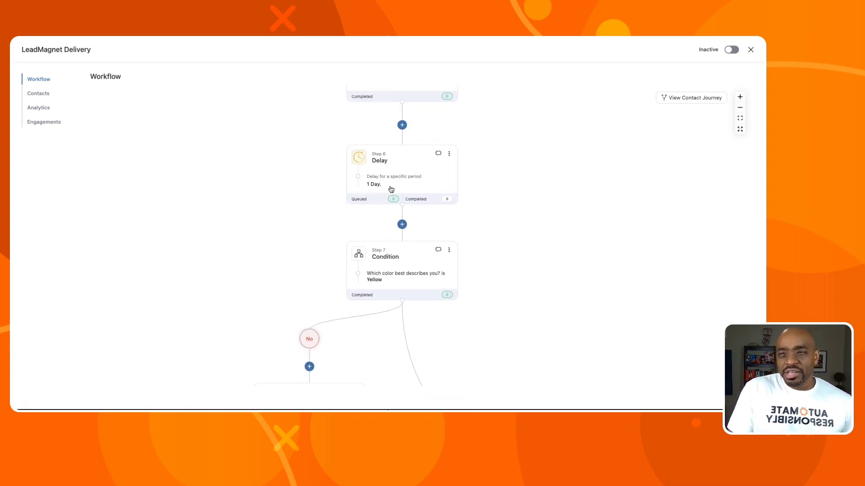
left_click(392, 172)
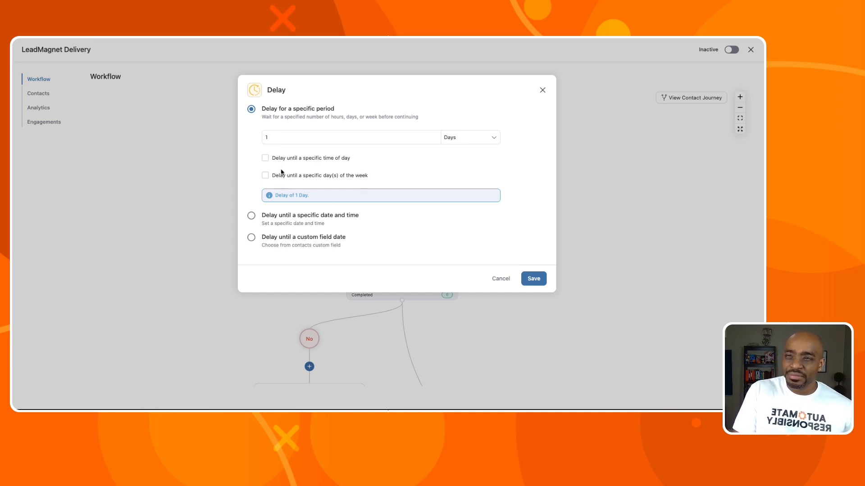
left_click(307, 220)
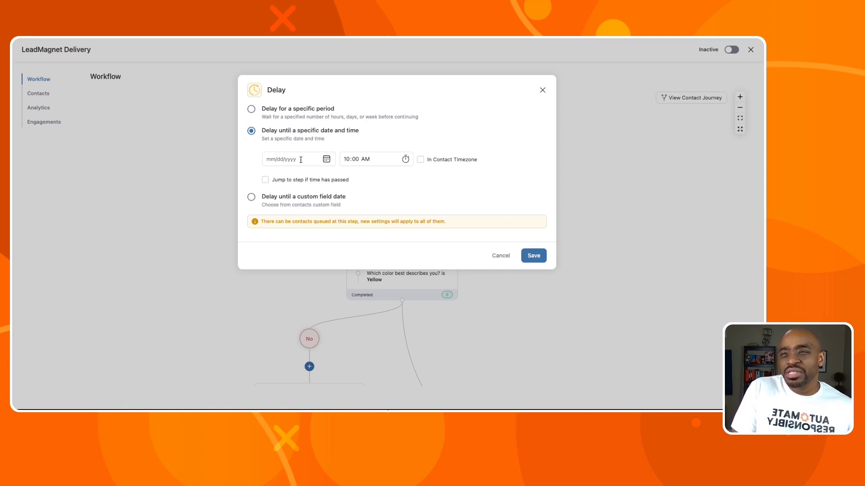
left_click(252, 198)
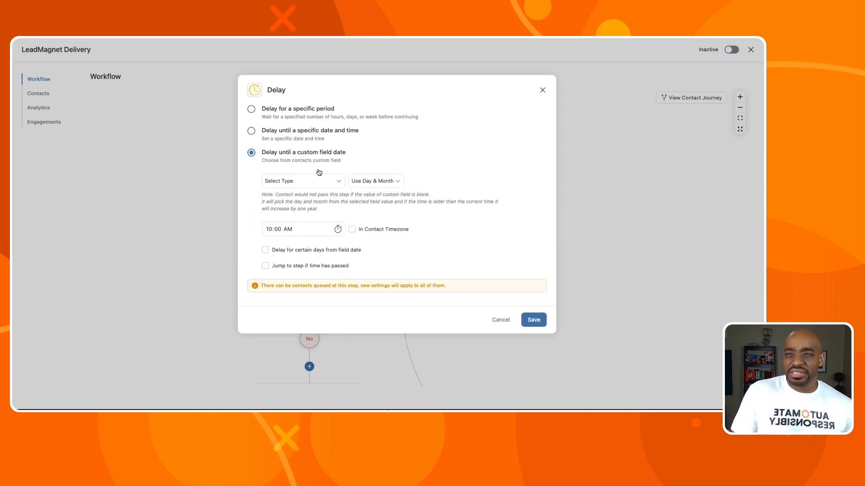
left_click(253, 131)
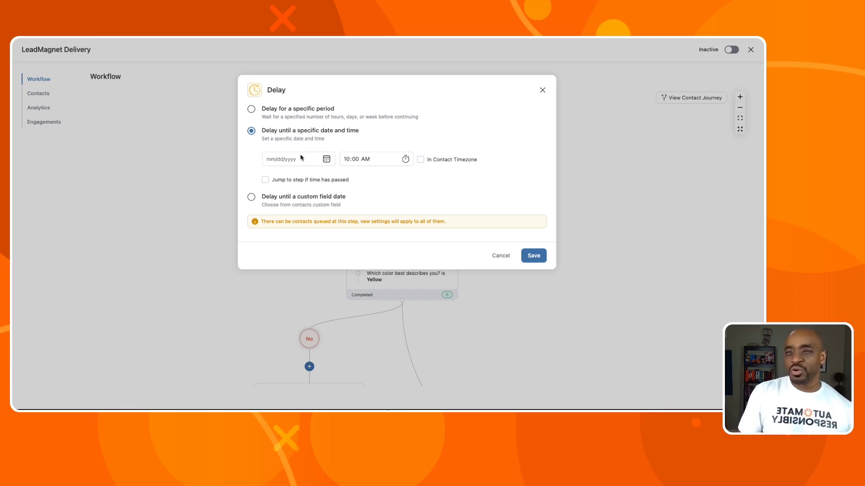
left_click(499, 256)
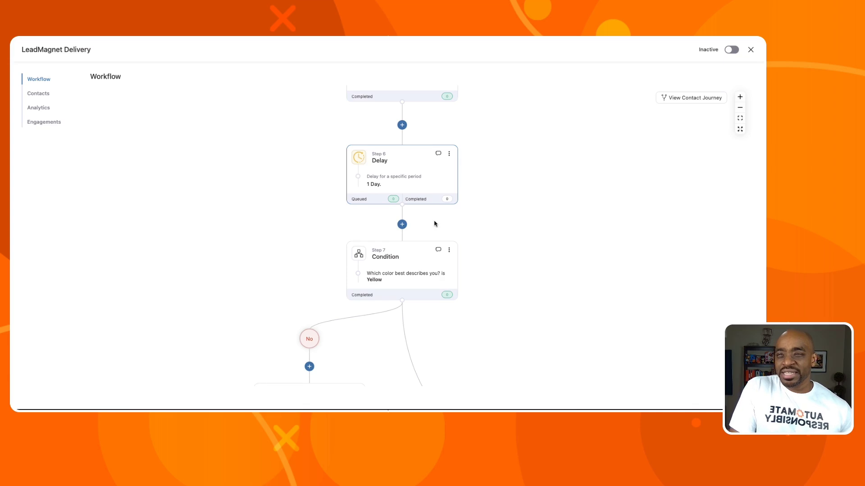
Examine the Step 7 color condition's settings and the Purple and Orange condition branches that follow it
scroll(435, 224, "down", 2)
left_click(397, 227)
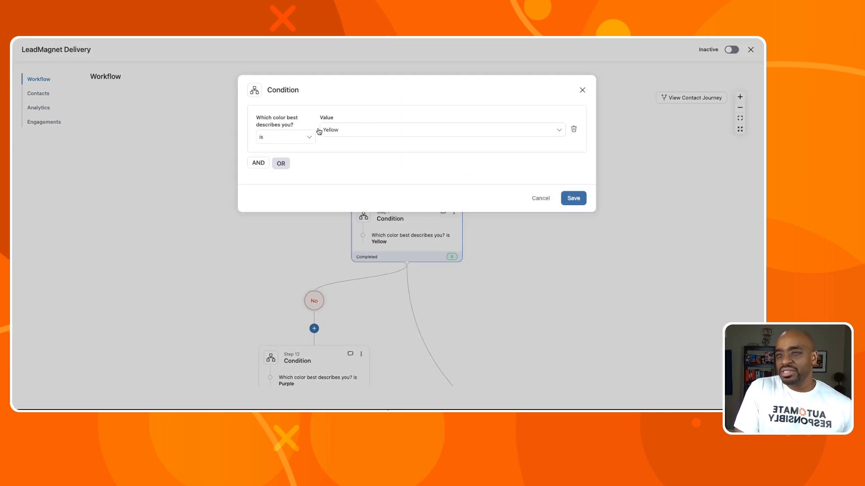
left_click(567, 198)
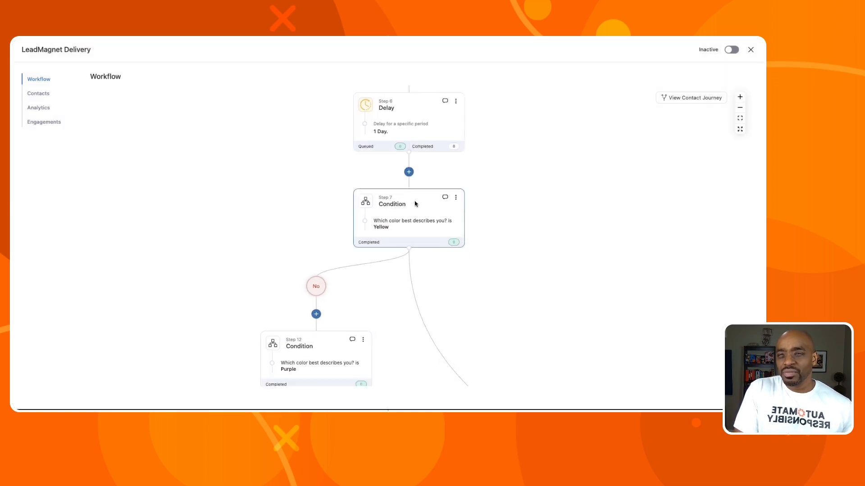
scroll(415, 203, "down", 4)
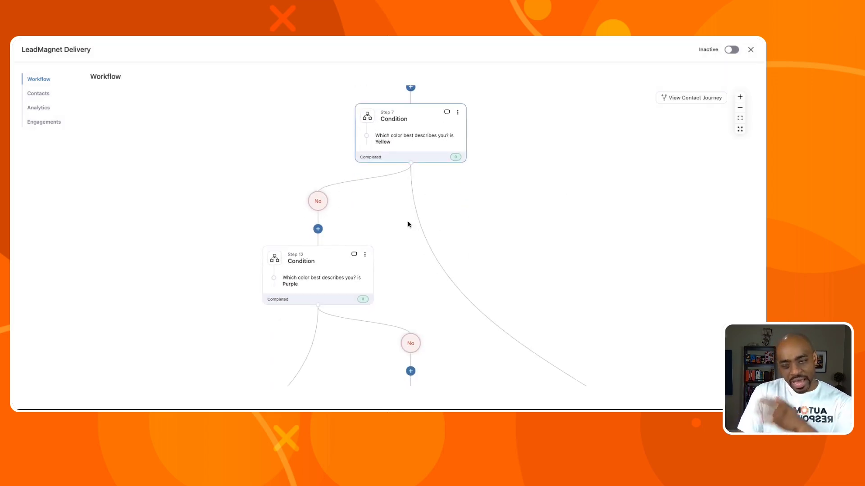
scroll(409, 225, "down", 10)
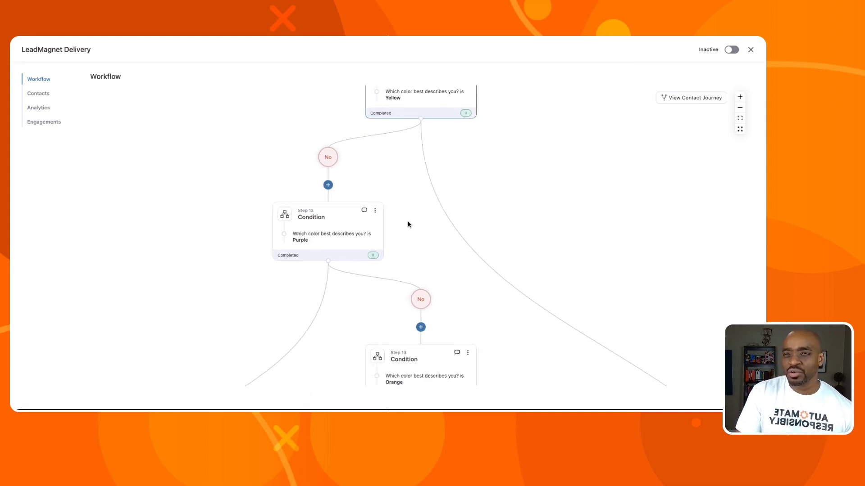
Examine the Orange and Indigo conditions and the Add Tags actions for type_PURPLE, type_ORANGE, type_INDIGO and type_YELLOW that end the branches
scroll(361, 235, "down", 10)
scroll(360, 234, "right", 10)
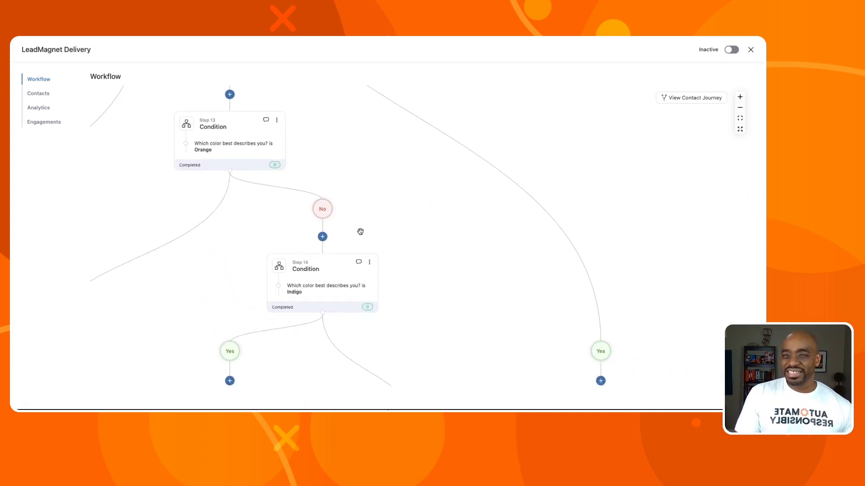
scroll(267, 219, "up", 12)
scroll(267, 219, "left", 10)
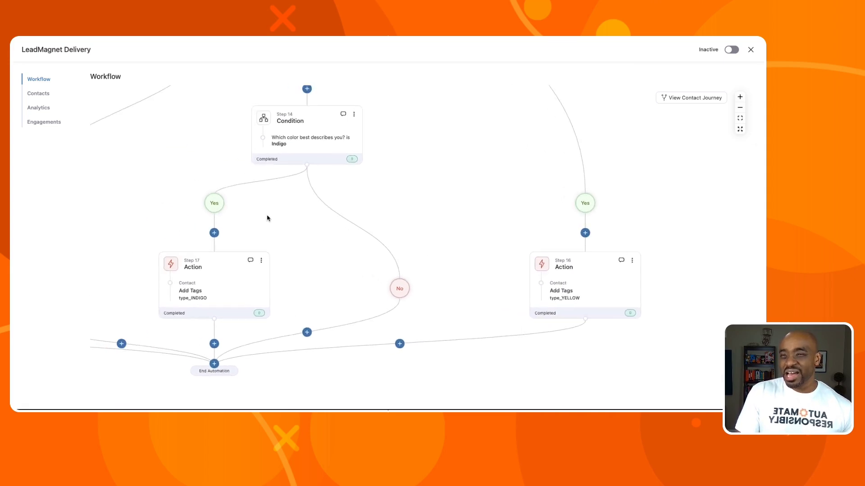
scroll(267, 219, "up", 2)
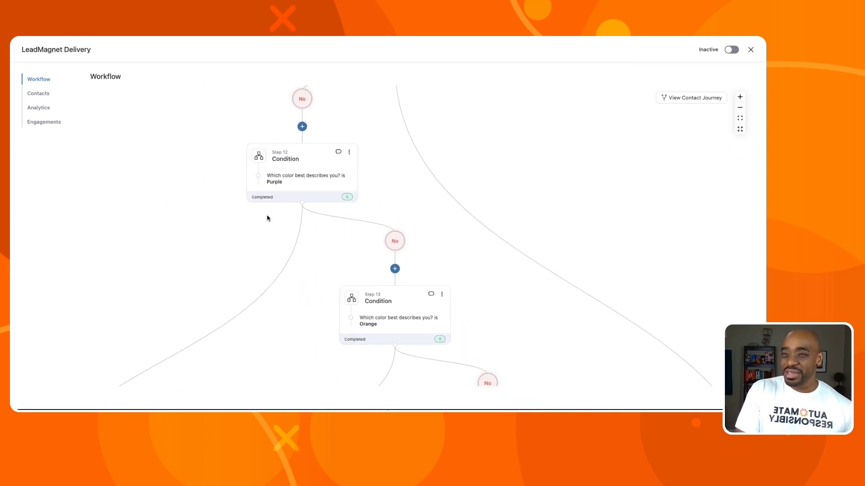
scroll(267, 218, "down", 10)
scroll(267, 219, "left", 5)
scroll(267, 218, "down", 2)
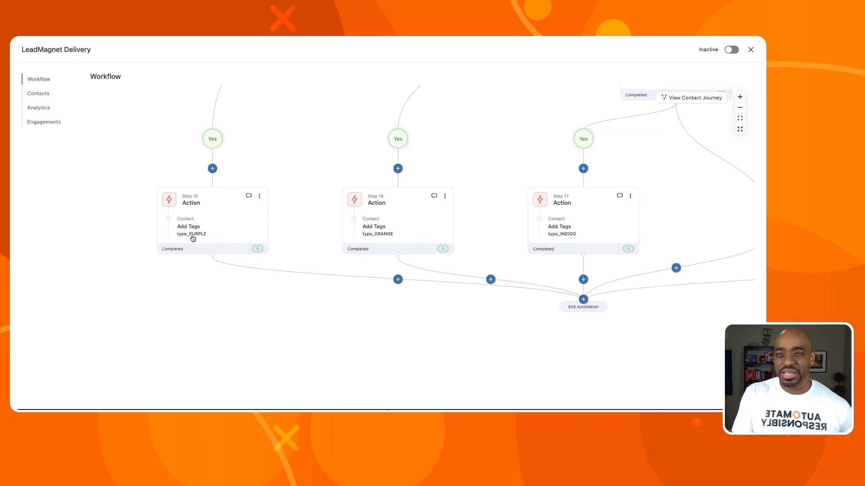
scroll(380, 239, "right", 3)
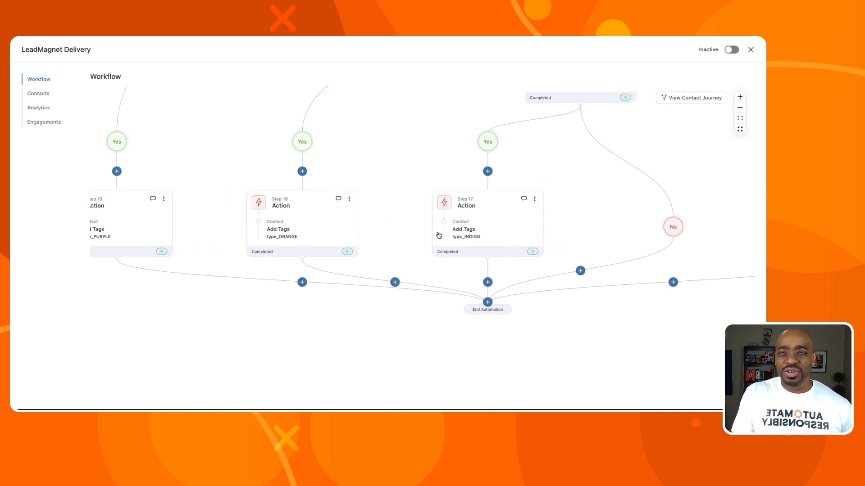
scroll(475, 237, "right", 5)
scroll(478, 238, "right", 2)
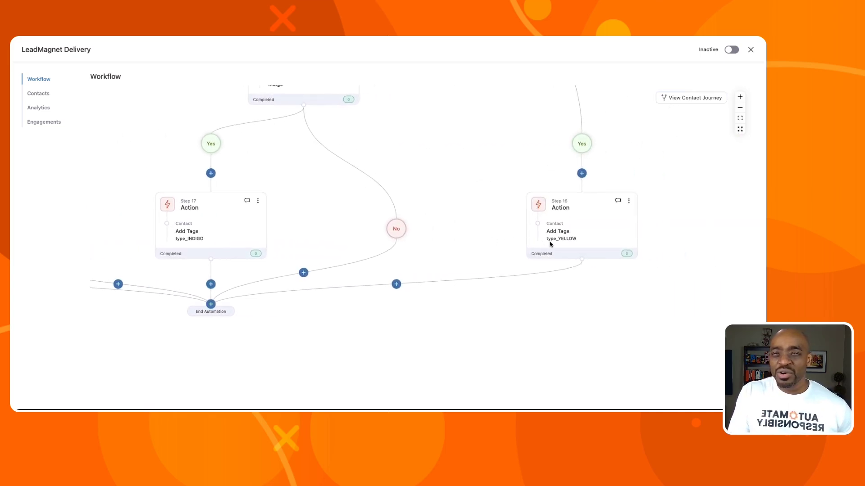
Trace the nested color conditions from the tag actions back through Indigo, Orange and Purple to the Step 7 Yellow condition
scroll(560, 245, "up", 6)
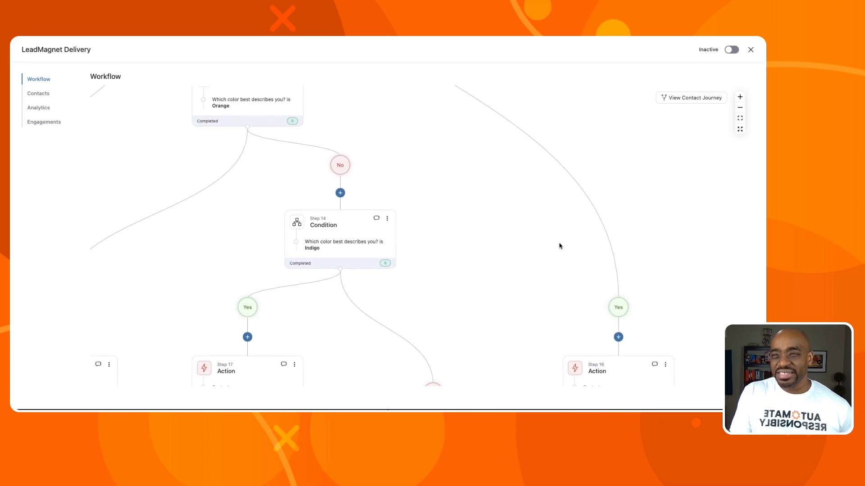
scroll(560, 245, "left", 5)
scroll(560, 246, "up", 4)
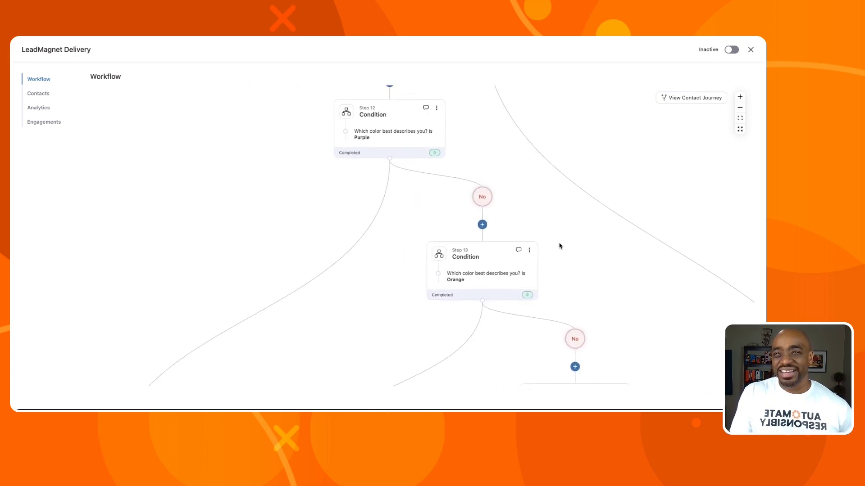
scroll(560, 245, "up", 5)
scroll(560, 246, "right", 3)
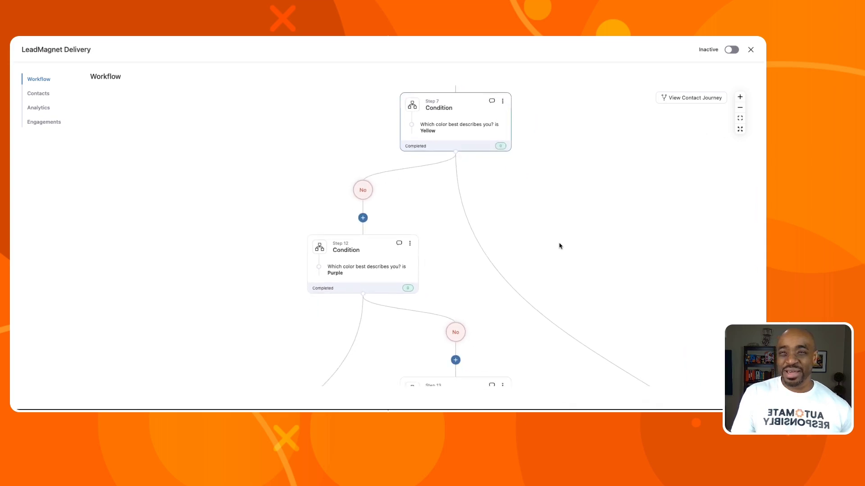
scroll(560, 246, "down", 1)
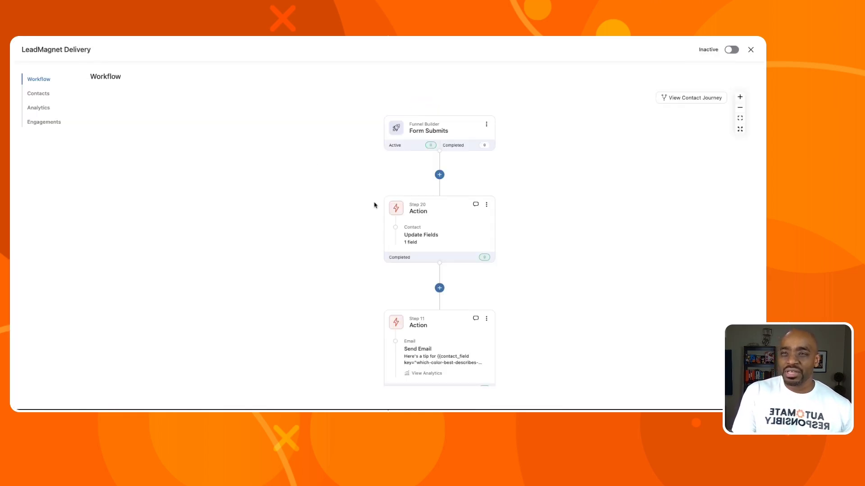
Delete the Step 14 Indigo condition from the end of the color branches and confirm the deletion
scroll(390, 214, "down", 1)
scroll(390, 214, "down", 10)
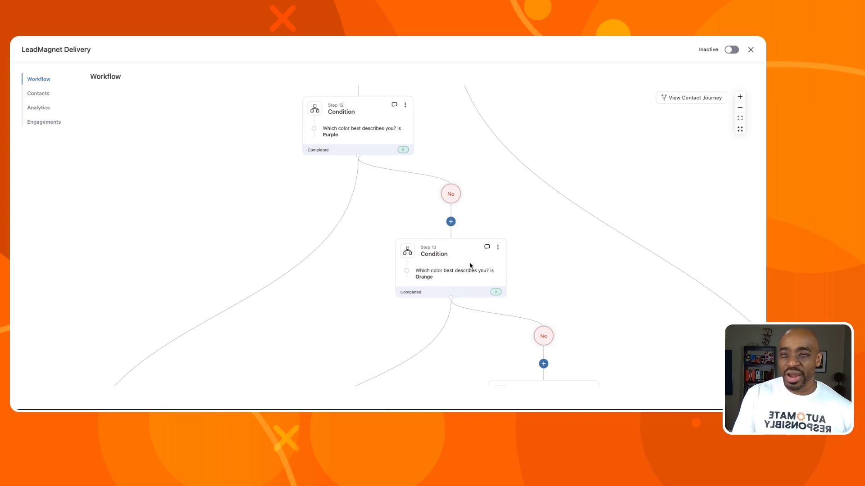
scroll(470, 266, "down", 3)
scroll(470, 266, "down", 7)
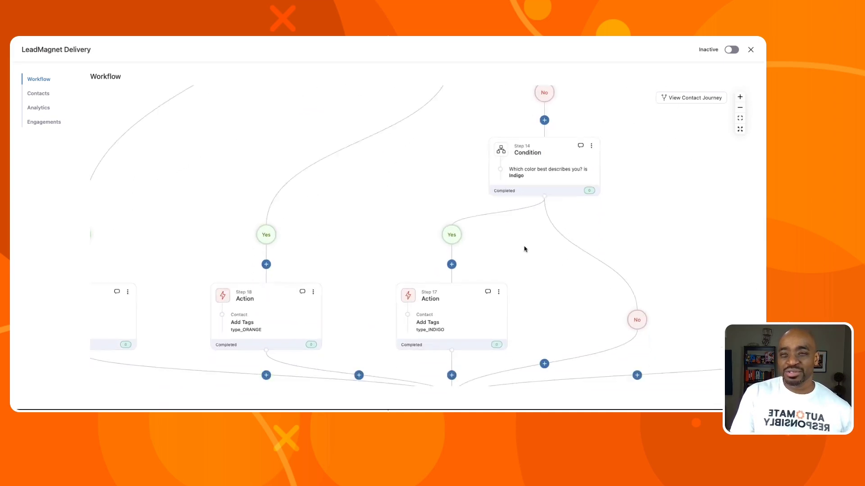
scroll(562, 175, "up", 3)
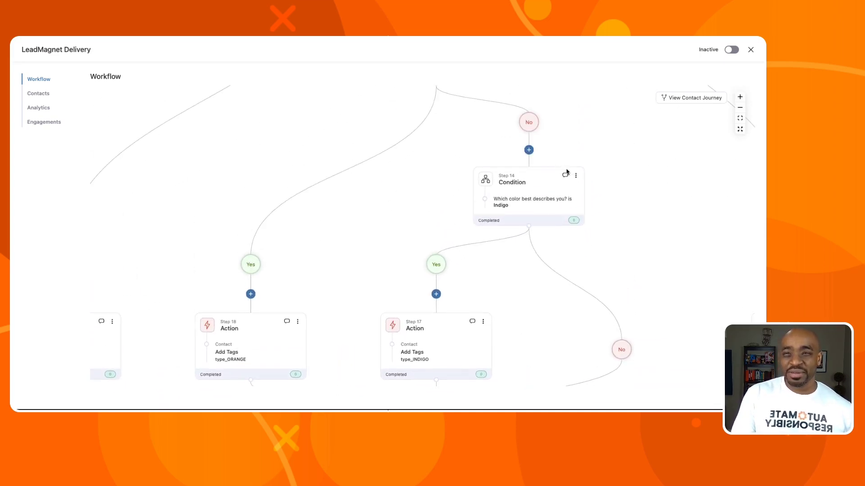
left_click(576, 176)
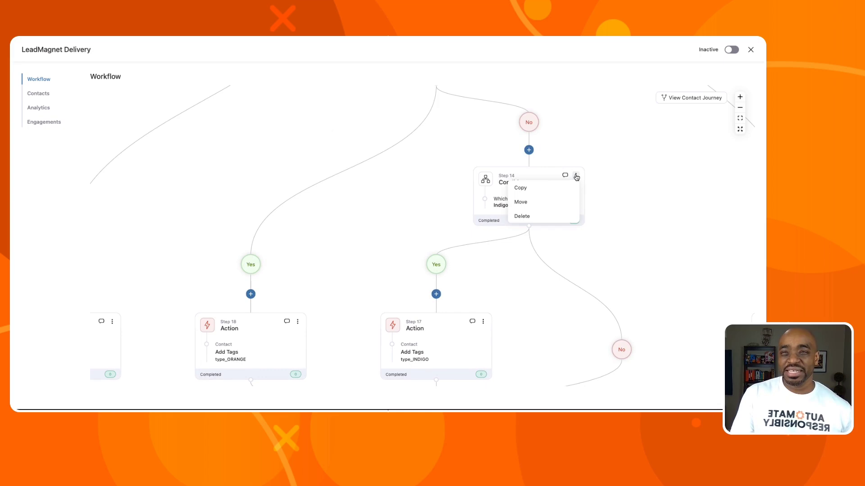
left_click(527, 214)
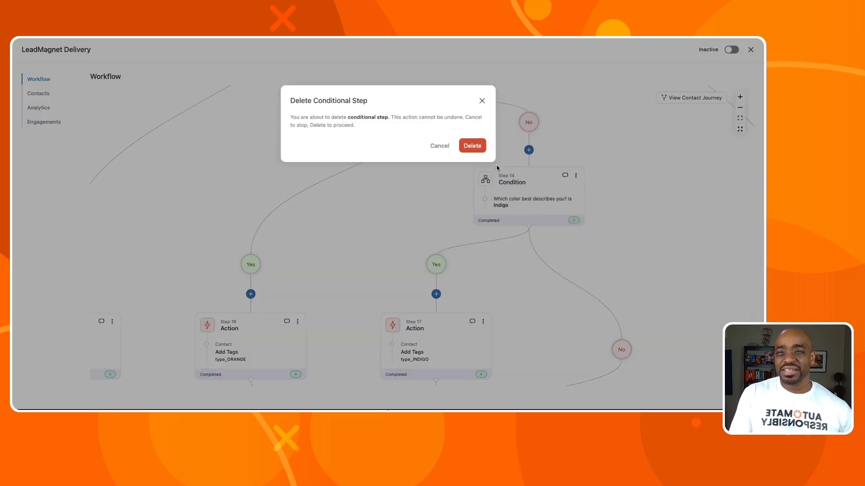
left_click(472, 146)
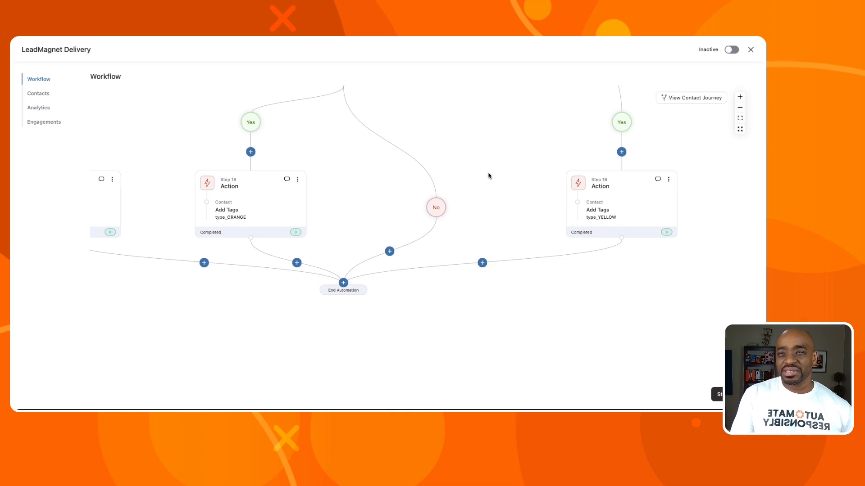
Review the workflow's Yellow, Purple and Orange conditions and how their Yes and No paths reach the end of the automation
scroll(489, 175, "up", 10)
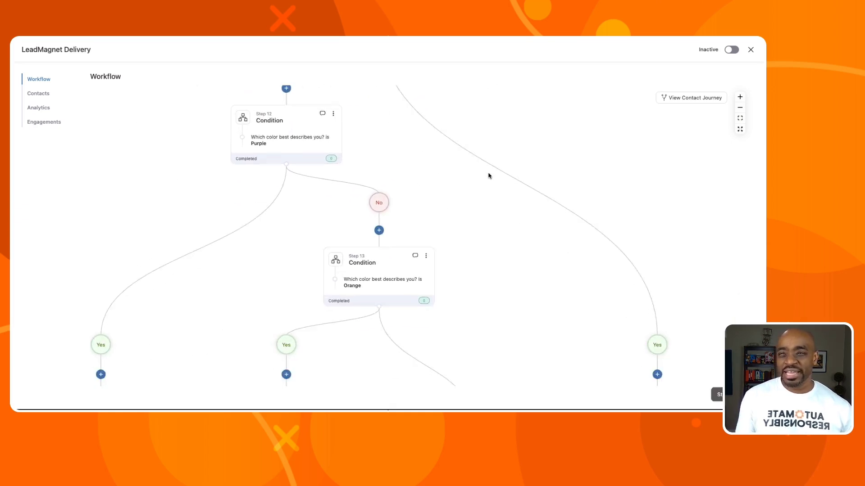
scroll(489, 176, "down", 6)
scroll(489, 175, "up", 8)
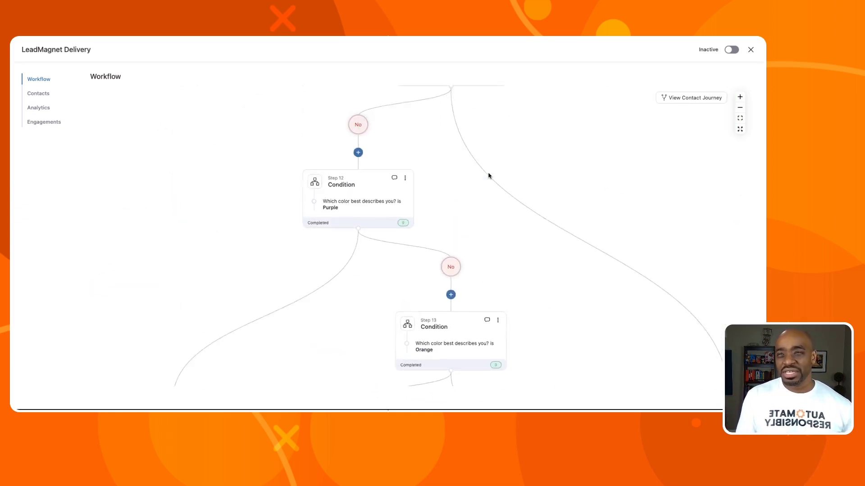
scroll(489, 175, "up", 2)
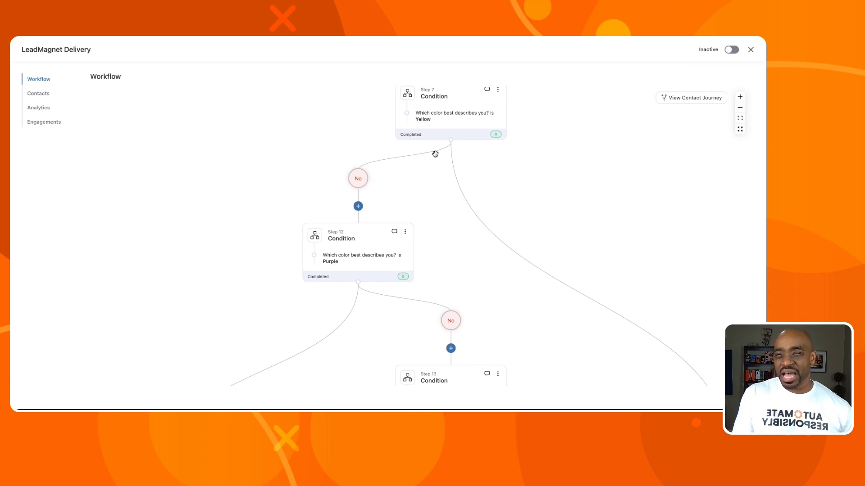
scroll(380, 183, "down", 4)
scroll(454, 201, "down", 2)
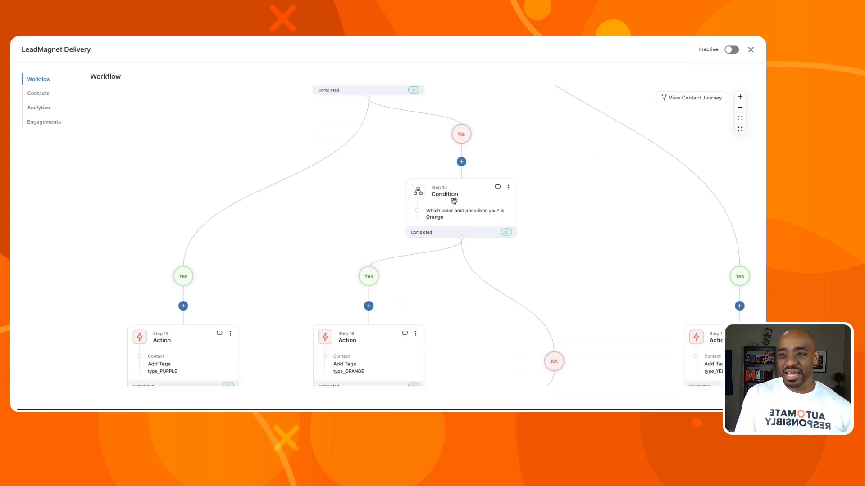
scroll(454, 201, "down", 1)
scroll(360, 252, "down", 3)
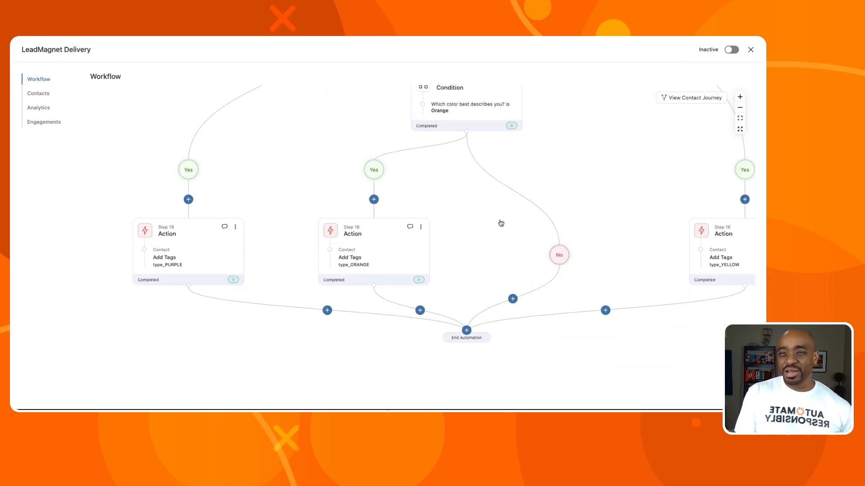
scroll(537, 253, "up", 6)
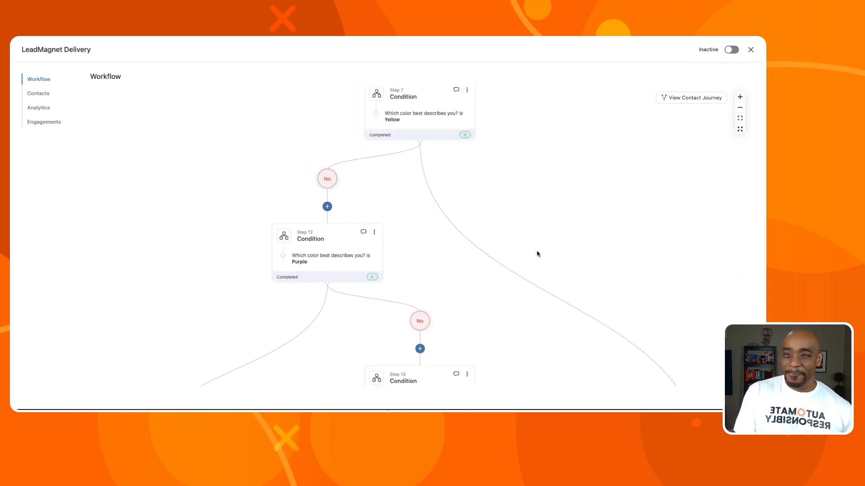
scroll(537, 254, "up", 1)
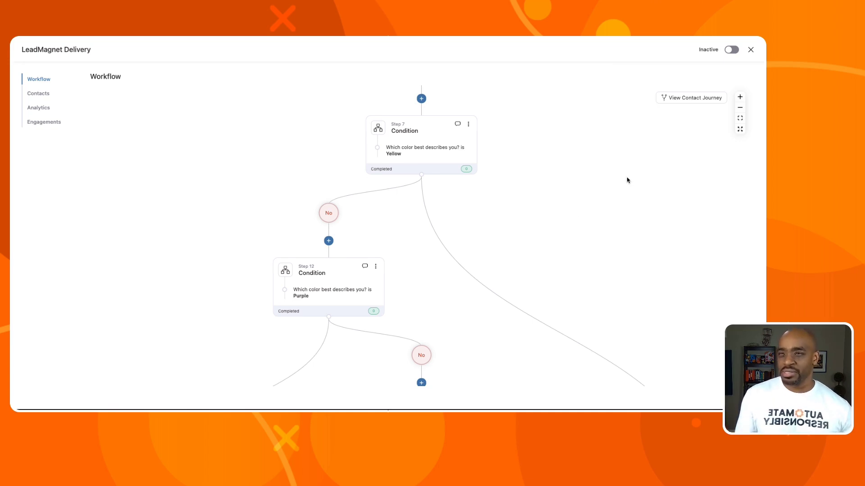
Search the contact journey viewer for "auto" and "biz", clear the search and close the viewer
left_click(702, 100)
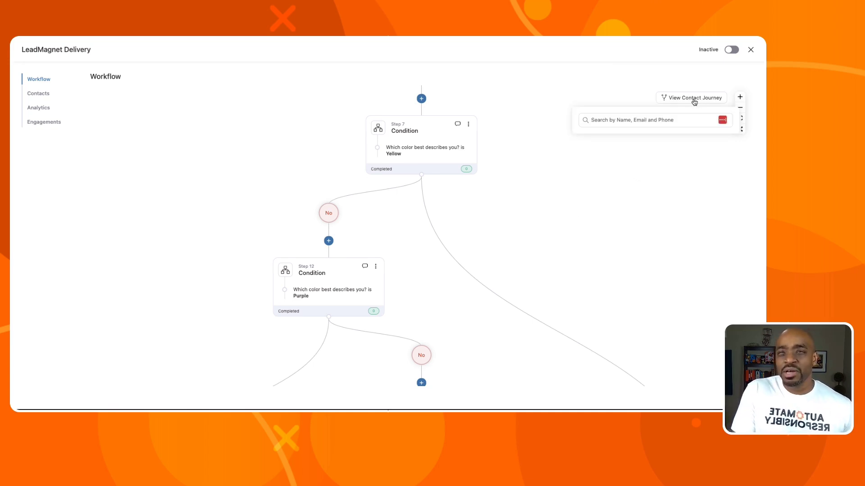
left_click(661, 120)
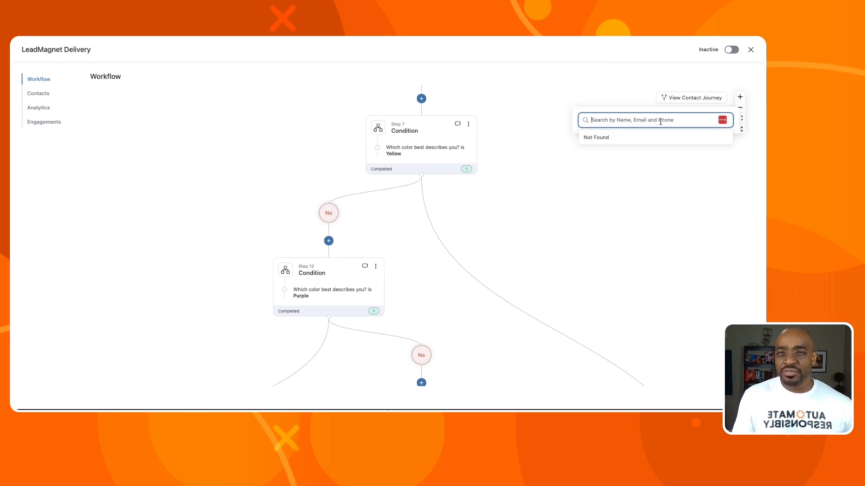
type("auto")
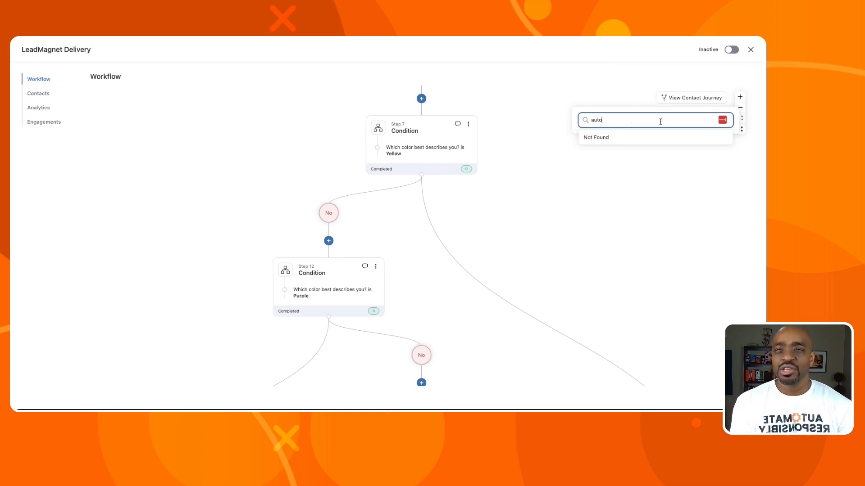
key("BackSpace")
key("BackSpace")
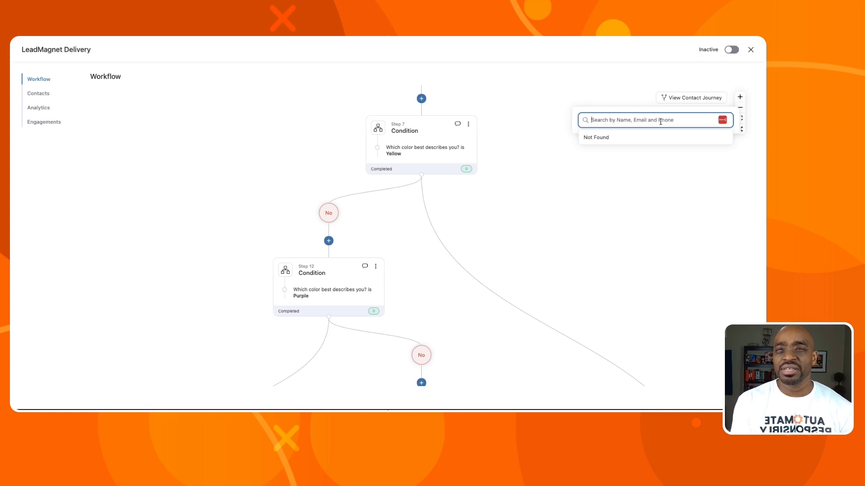
type("bb")
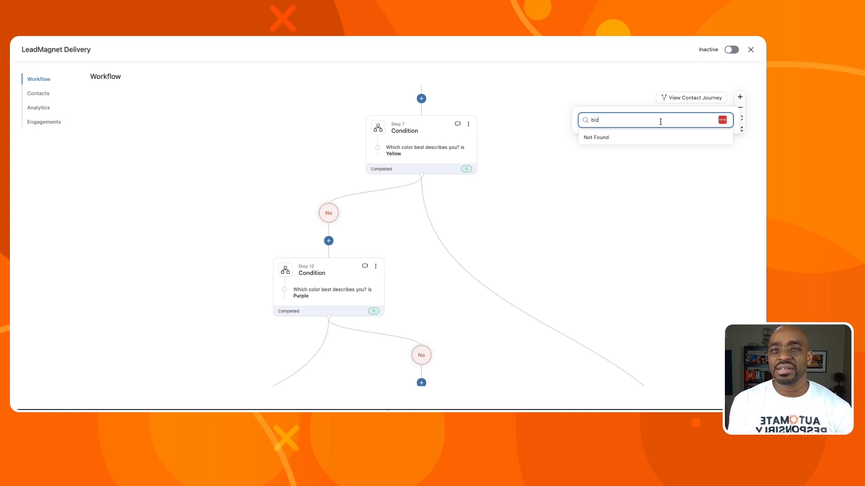
key("BackSpace")
key("BackSpace")
key("BackSpace")
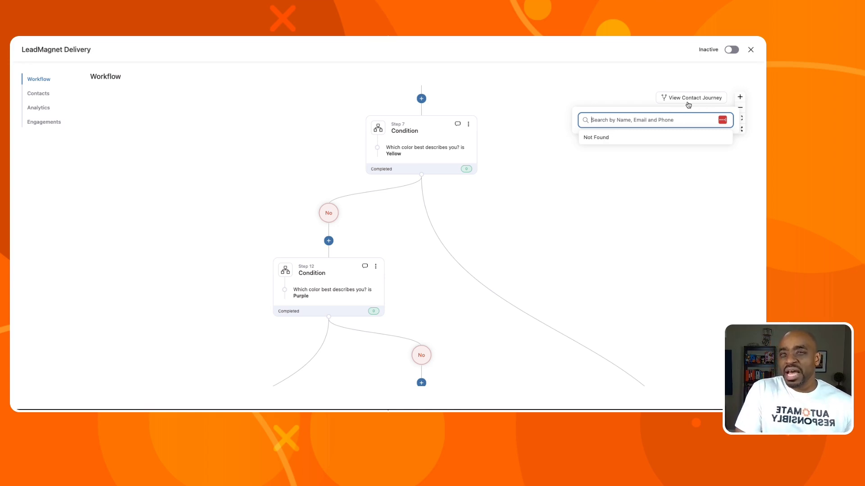
left_click(603, 173)
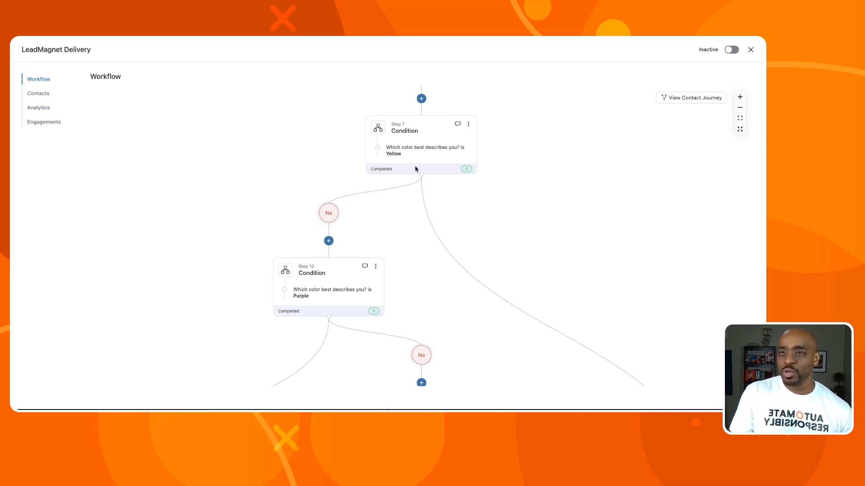
Examine the type_PURPLE and type_ORANGE tag branches and the No path linking the Yellow condition to the Purple condition
scroll(485, 161, "down", 5)
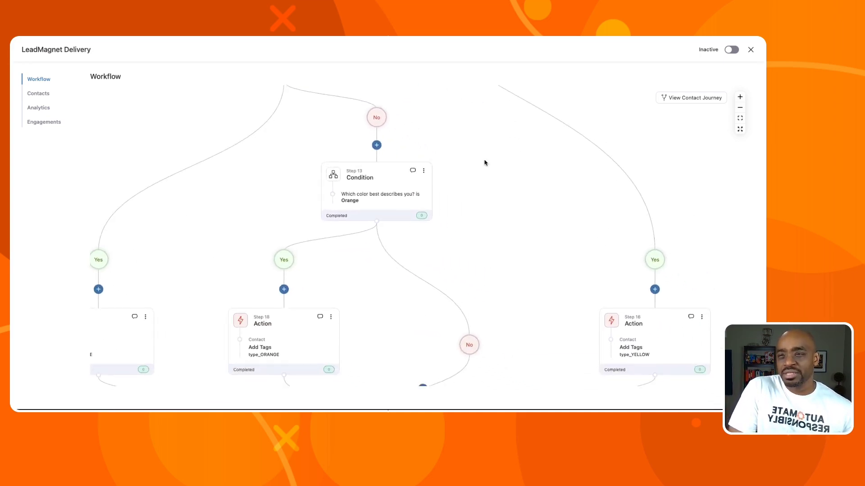
scroll(484, 161, "down", 4)
scroll(484, 161, "left", 6)
scroll(485, 161, "up", 4)
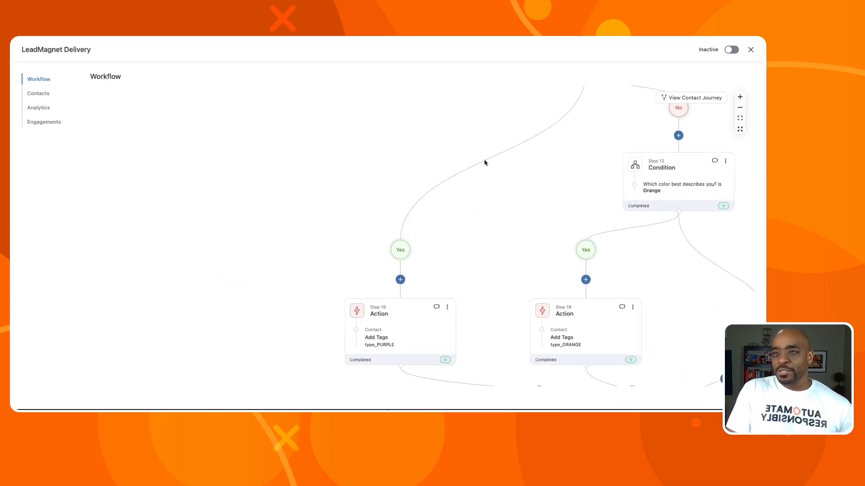
scroll(484, 162, "right", 6)
scroll(485, 162, "up", 3)
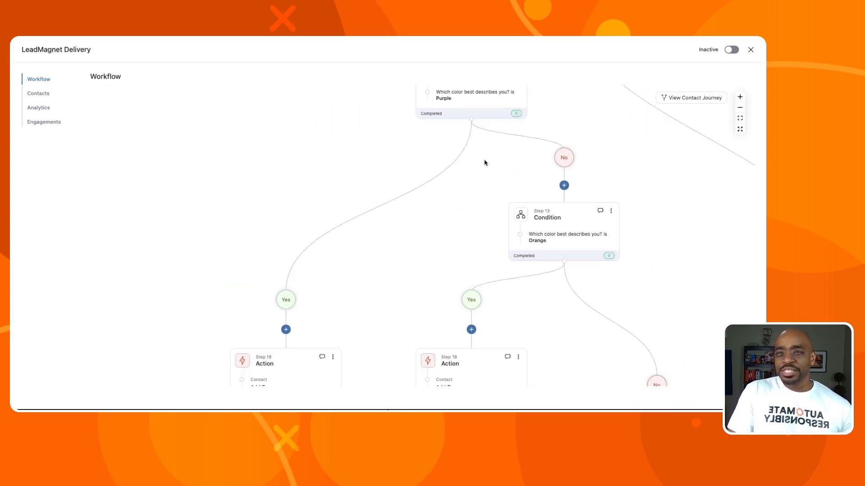
left_click(740, 97)
scroll(497, 134, "up", 5)
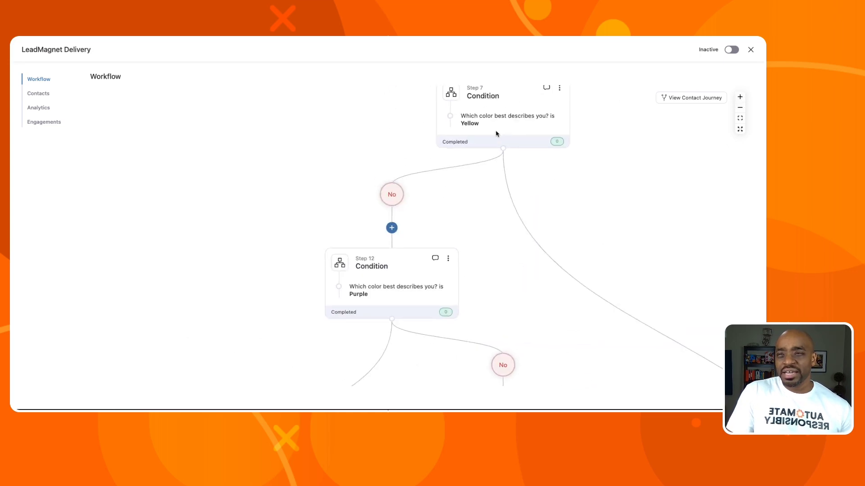
scroll(496, 133, "left", 2)
left_click(406, 226)
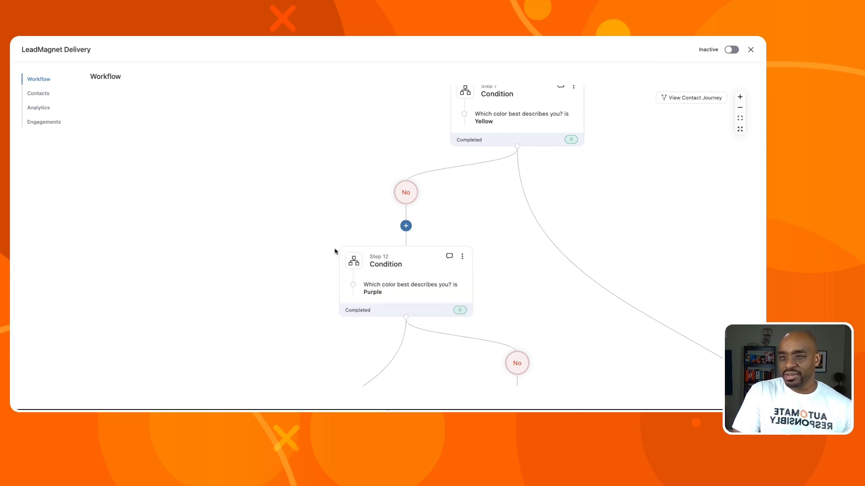
Add a jump step to the Orange condition's No path that goes to Step 18 : Action - Contact : Add Tags, and save it
scroll(344, 249, "down", 5)
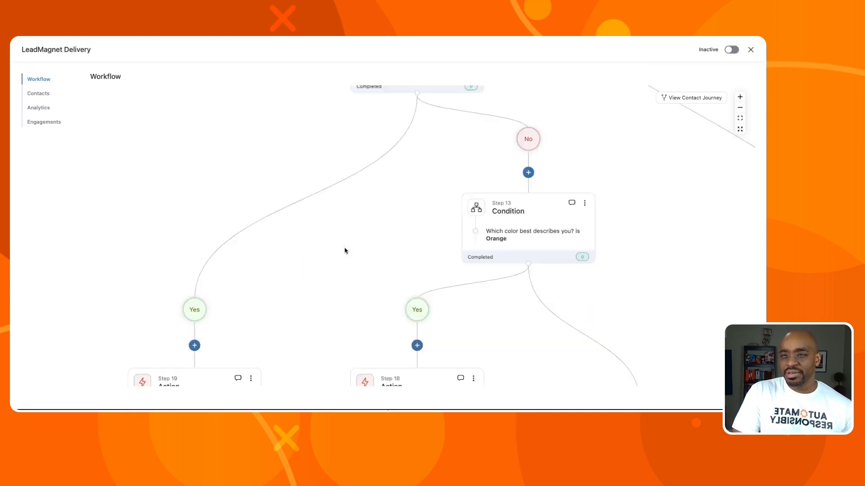
scroll(356, 250, "right", 2)
scroll(356, 251, "down", 1)
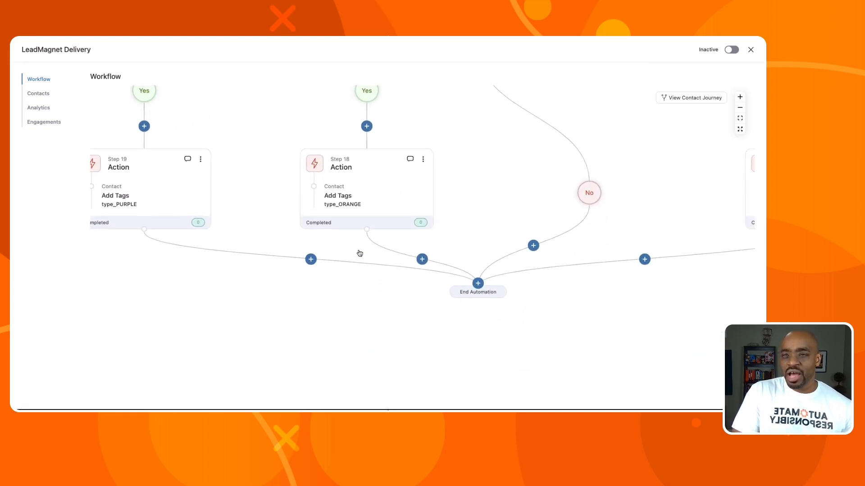
left_click(534, 246)
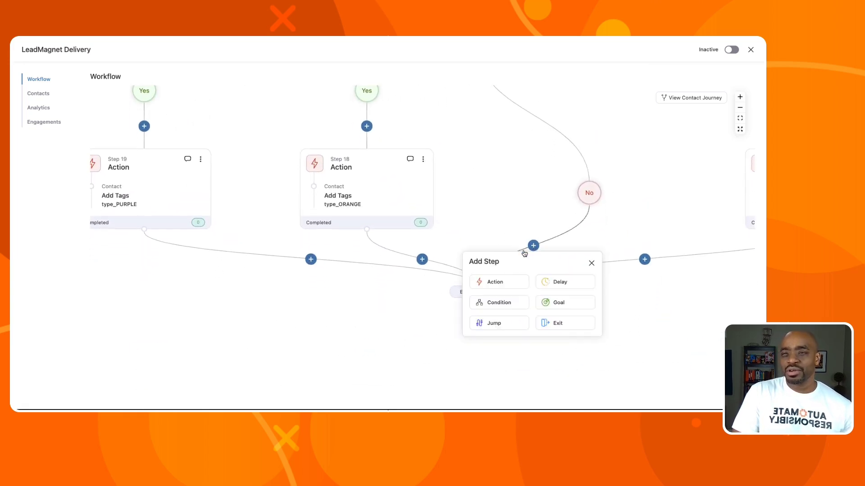
left_click(499, 324)
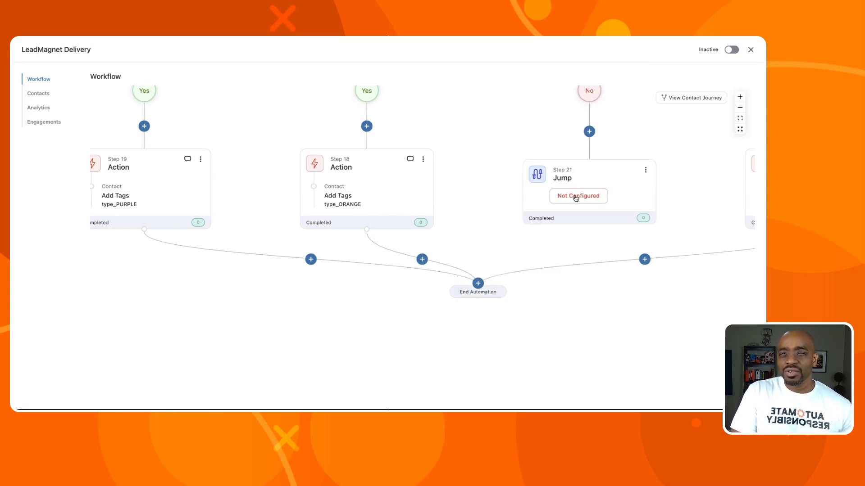
left_click(576, 196)
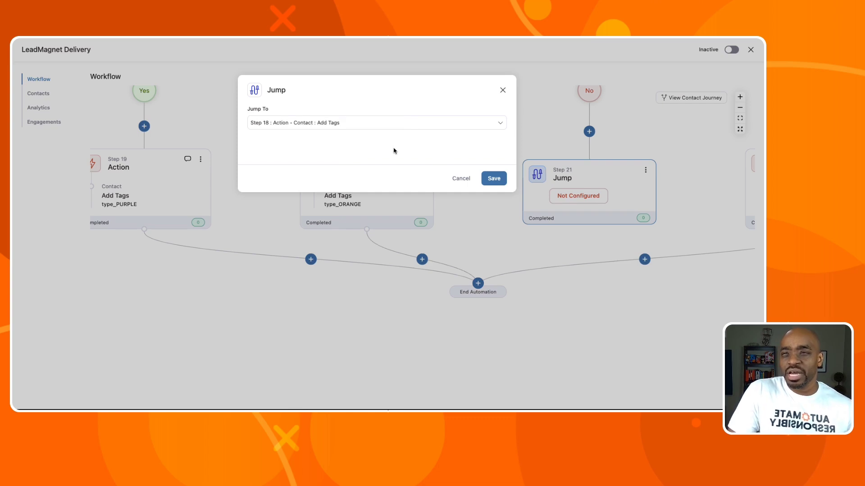
left_click(493, 179)
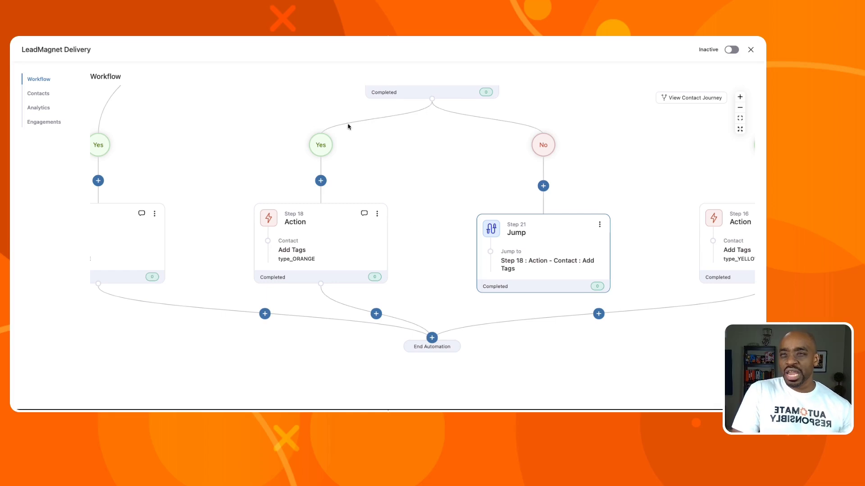
Check the jump step's target setting and the Step 18 Add Tags action's settings for type_ORANGE, leaving both as they are
left_click(520, 257)
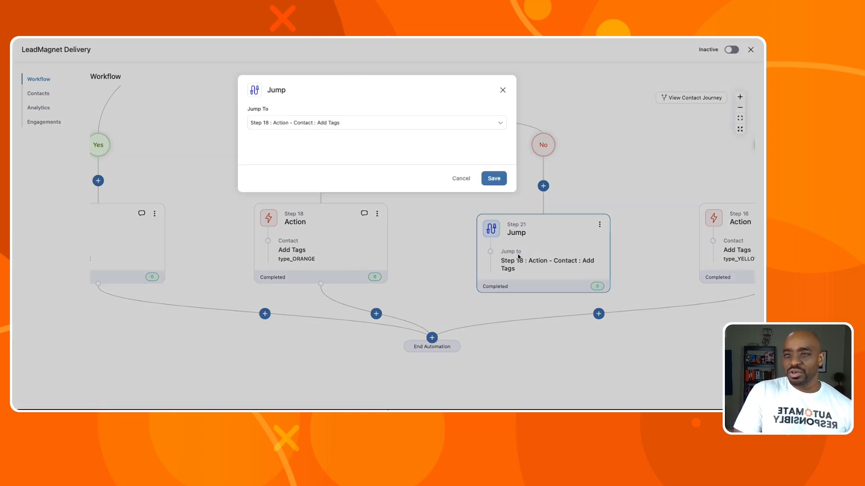
left_click(496, 179)
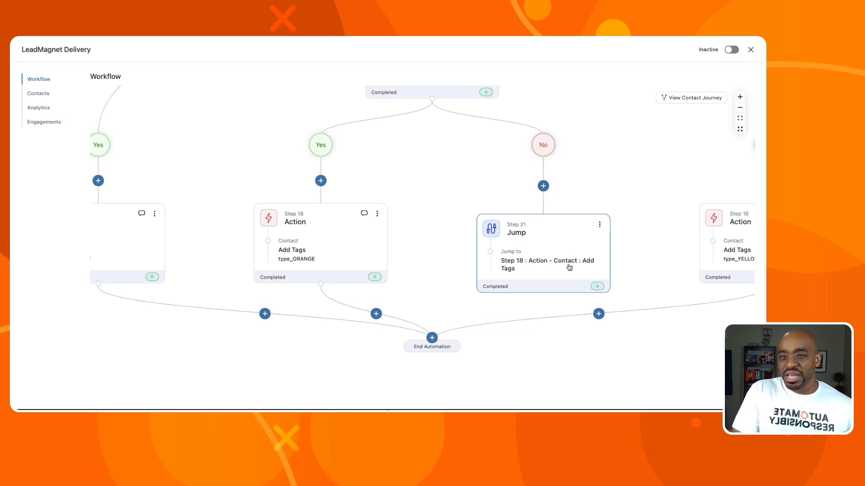
left_click(535, 273)
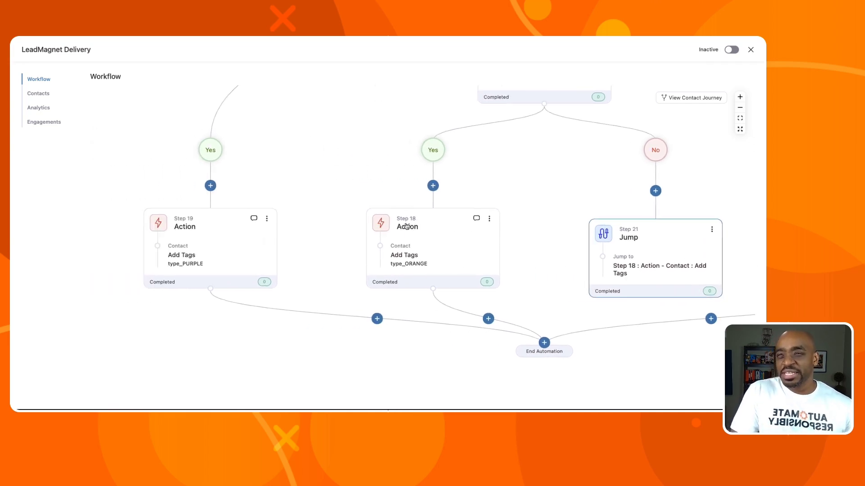
left_click(489, 218)
left_click(397, 221)
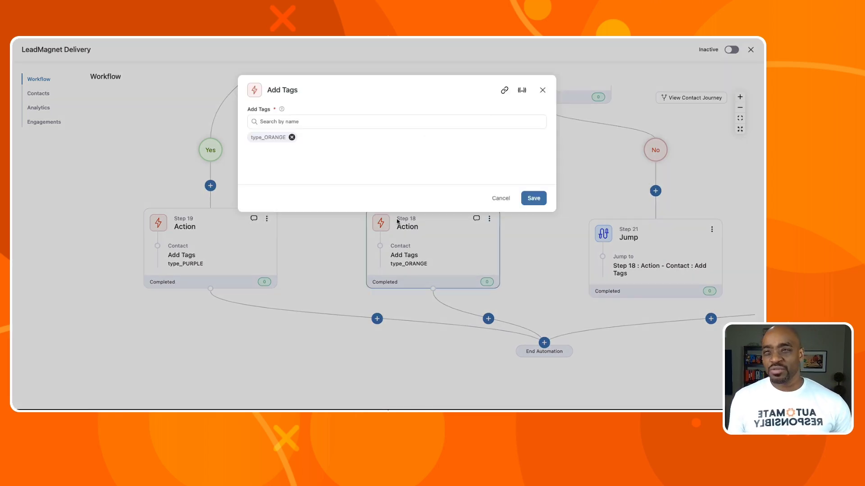
left_click(322, 119)
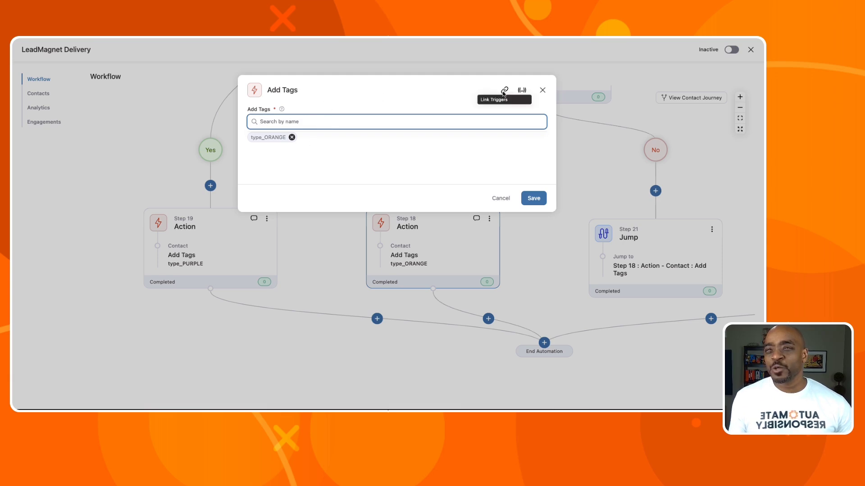
double_click(275, 90)
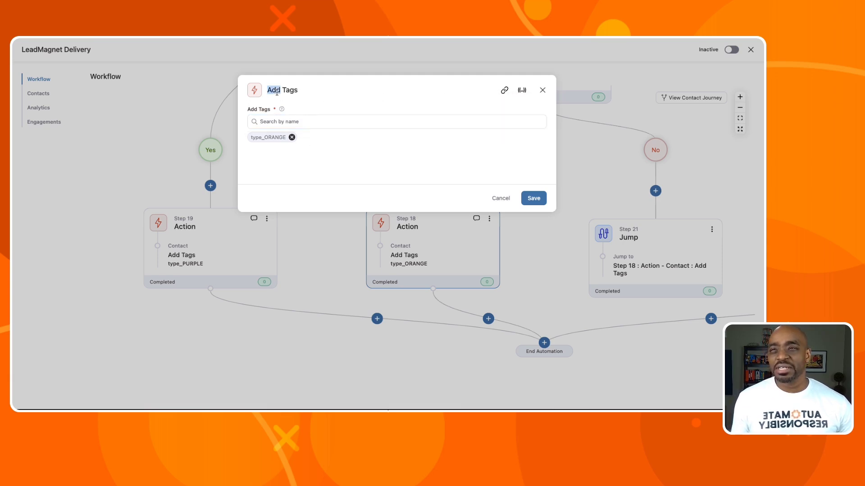
left_click(542, 90)
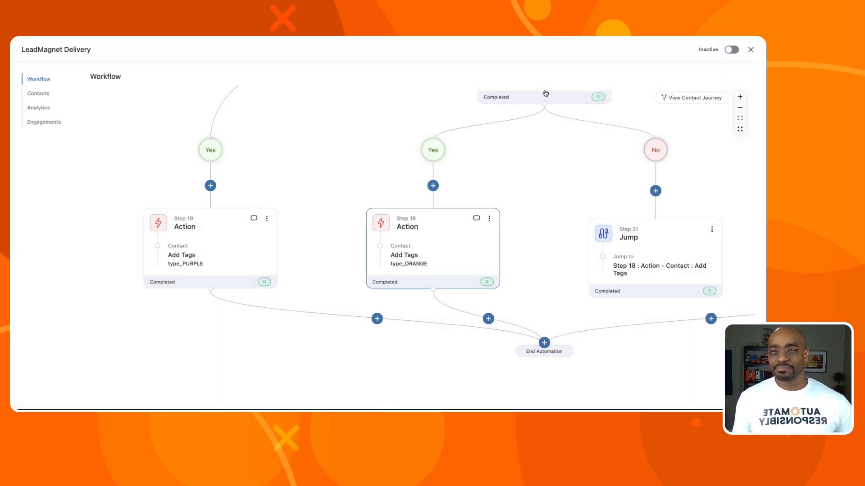
scroll(562, 183, "down", 1)
scroll(572, 193, "right", 2)
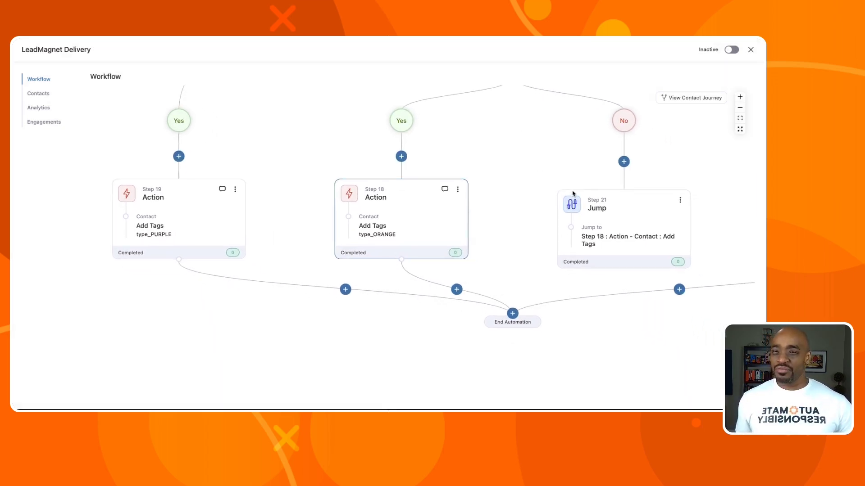
scroll(573, 191, "up", 2)
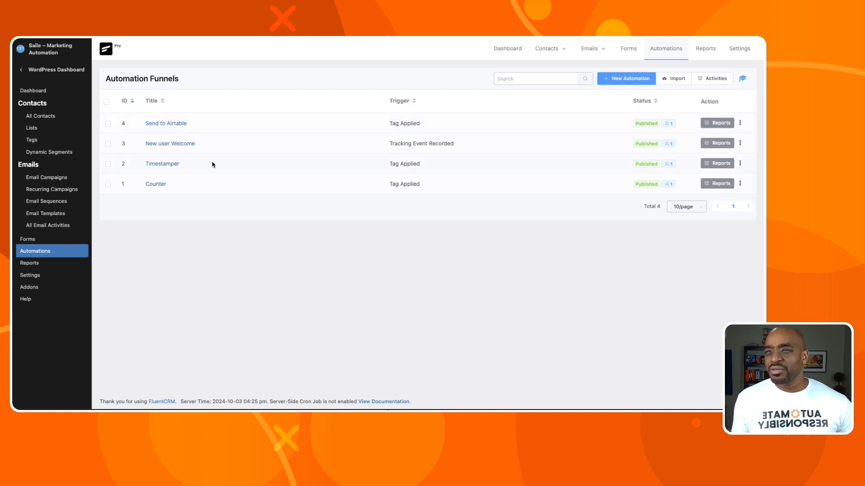
Switch to FluentCRM, open the New user Welcome automation and review its blocks and condition branches
left_click(181, 145)
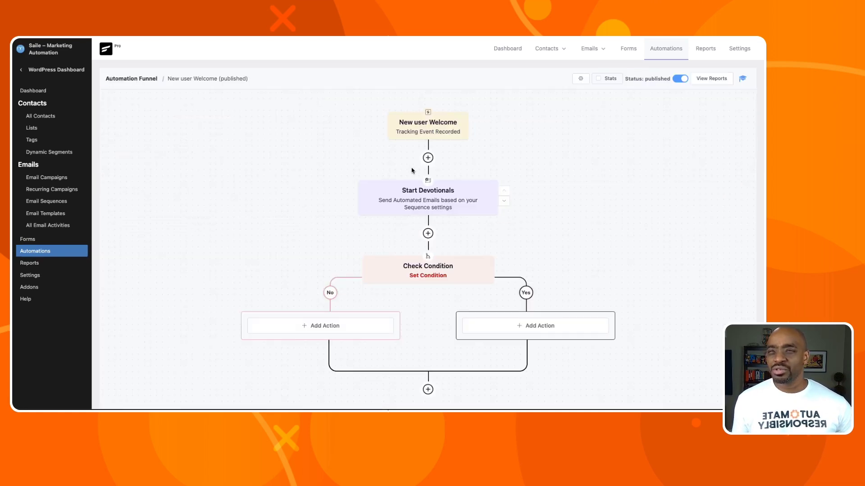
scroll(442, 223, "down", 2)
scroll(474, 187, "up", 3)
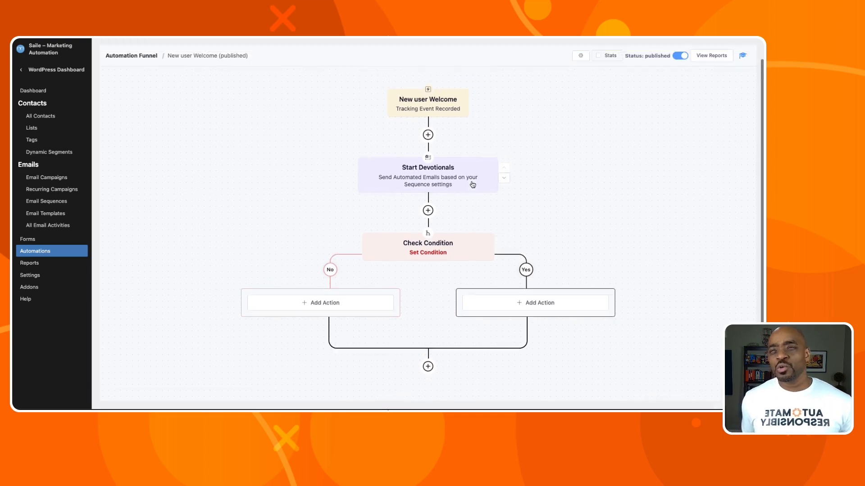
scroll(471, 217, "down", 2)
scroll(466, 247, "down", 1)
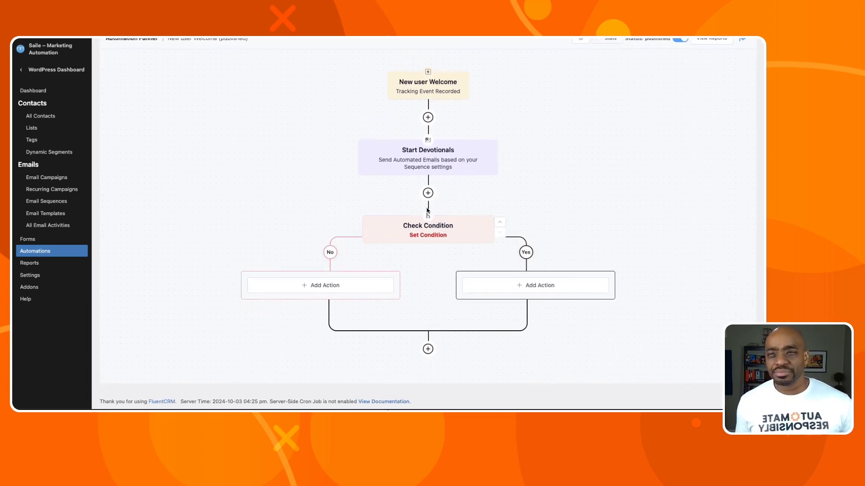
Set the Start Devotionals block's email sequence to Sequence, relabel the block "Start Sequence" and save the settings
left_click(468, 171)
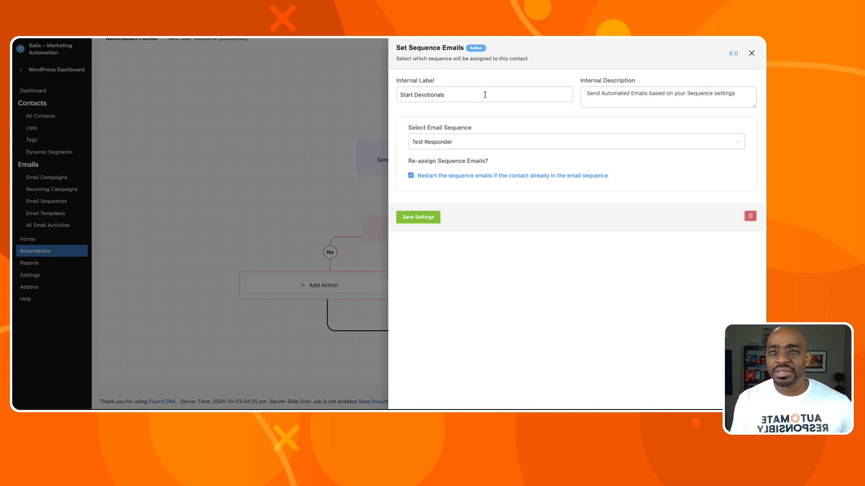
left_click(474, 144)
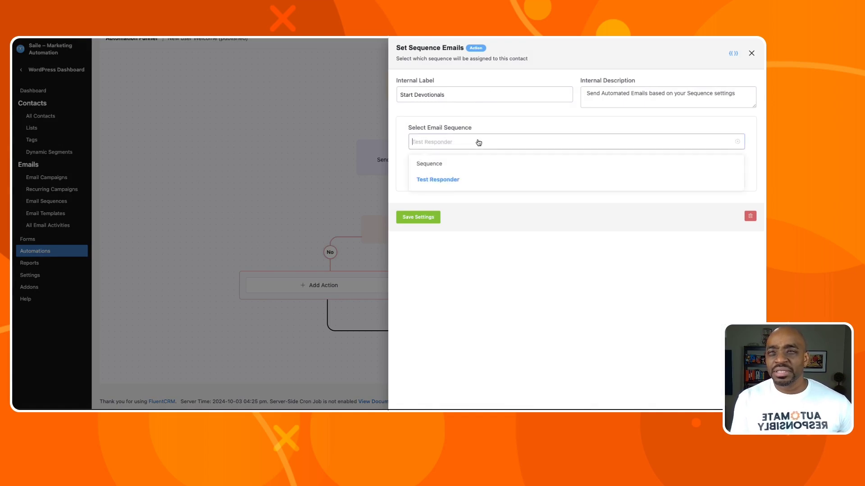
left_click(464, 163)
double_click(452, 95)
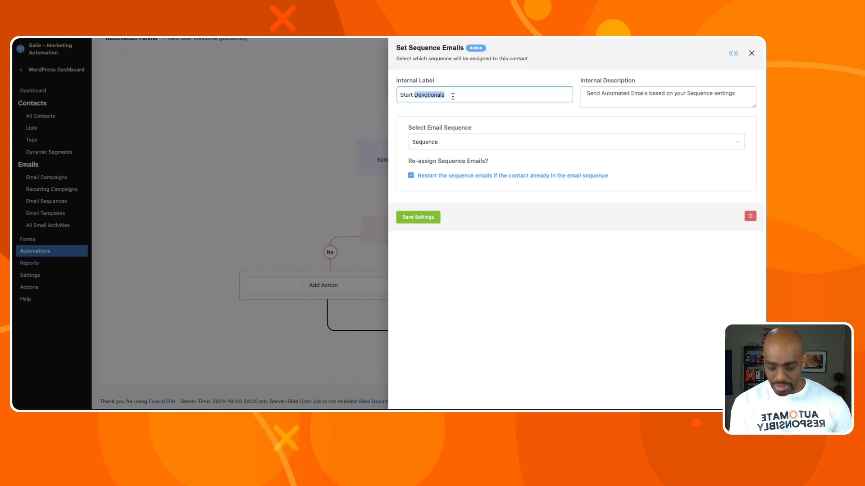
type("Start Sequence")
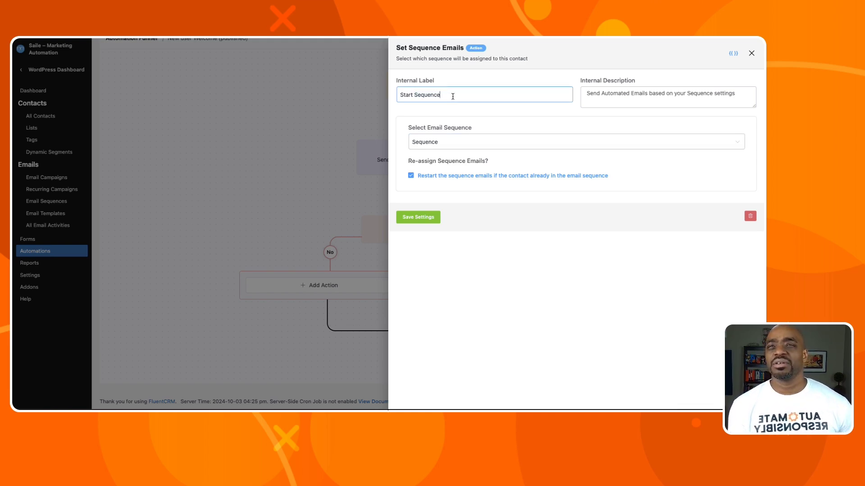
left_click(418, 217)
mouse_move(425, 194)
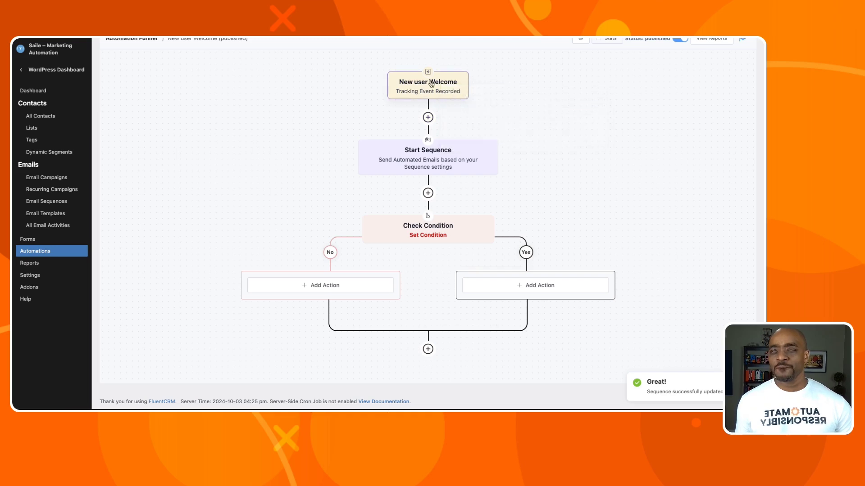
Open the block picker below the existing Check Condition branches and browse its CRM and Email action blocks
scroll(417, 202, "down", 1)
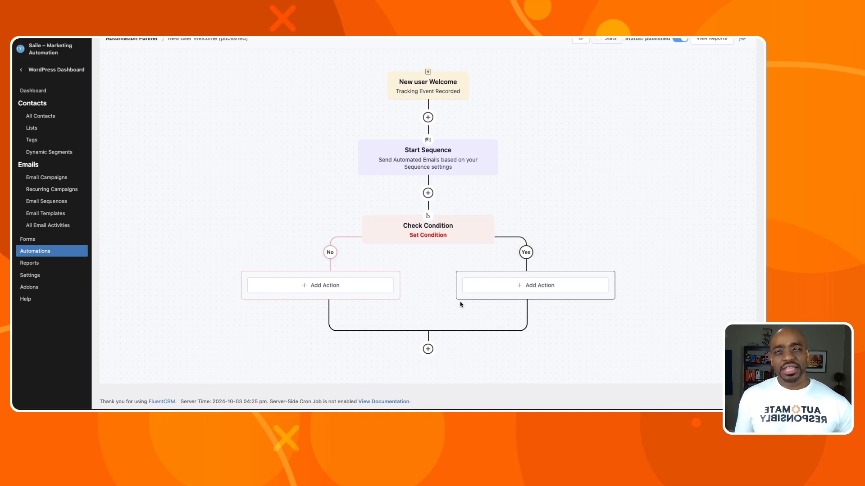
mouse_move(428, 349)
left_click(478, 324)
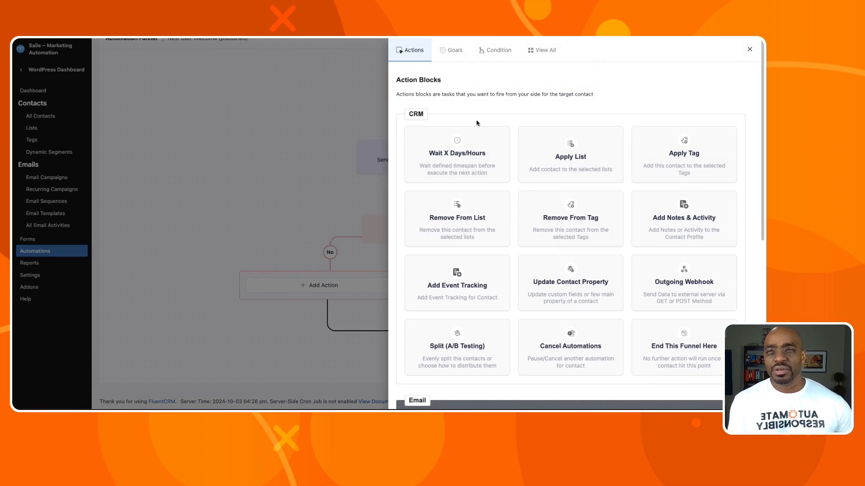
scroll(496, 142, "down", 1)
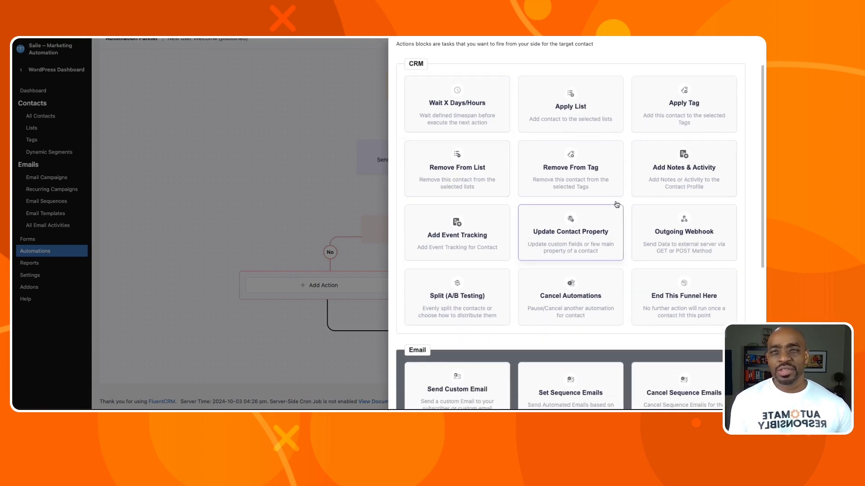
scroll(518, 171, "down", 2)
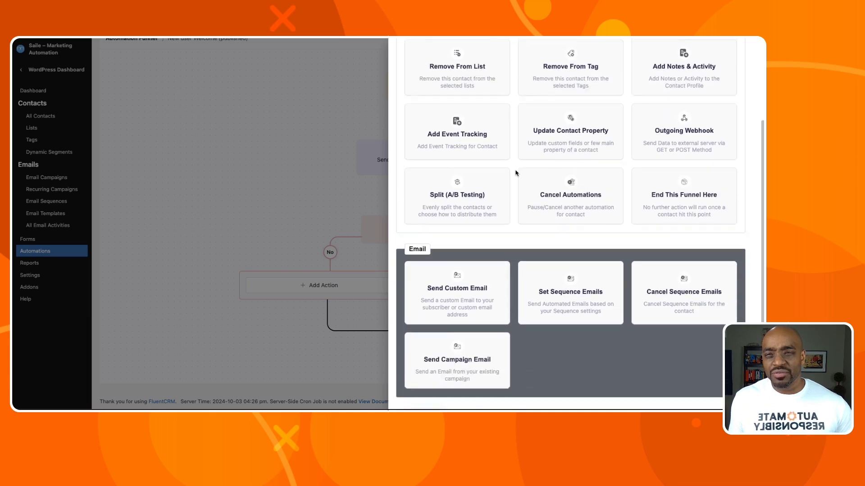
scroll(515, 173, "down", 3)
scroll(516, 173, "up", 6)
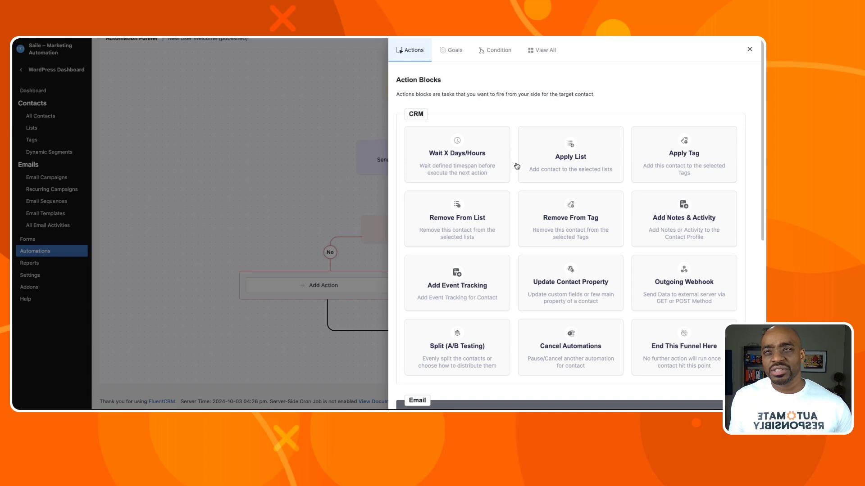
Add a Check Condition block at the end of the funnel matching the custom field Score as Not Empty, and save its settings
left_click(493, 50)
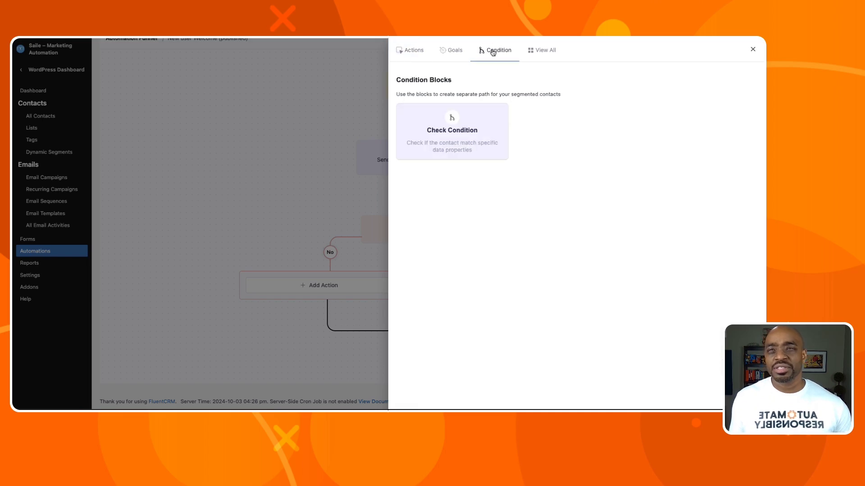
left_click(452, 128)
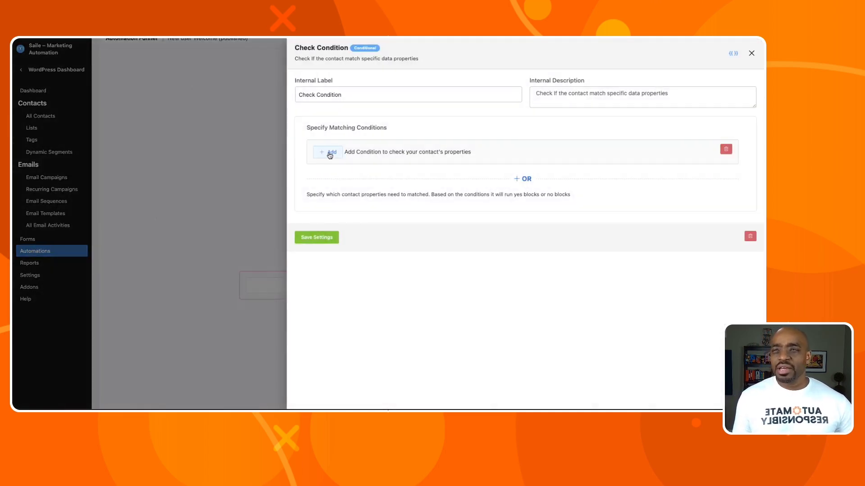
left_click(328, 152)
left_click(377, 166)
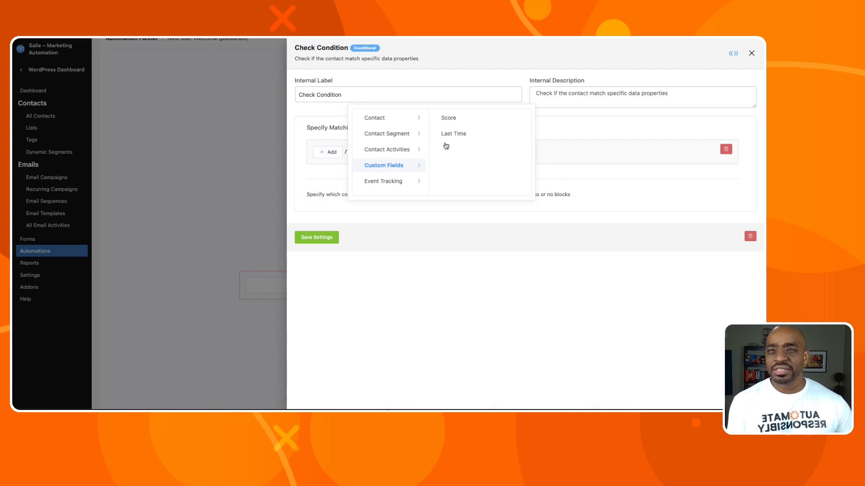
left_click(446, 118)
left_click(455, 154)
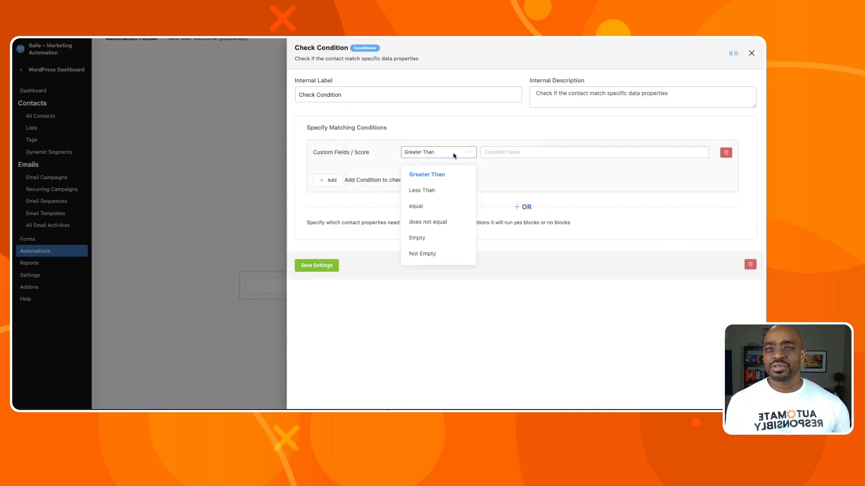
left_click(417, 252)
left_click(336, 266)
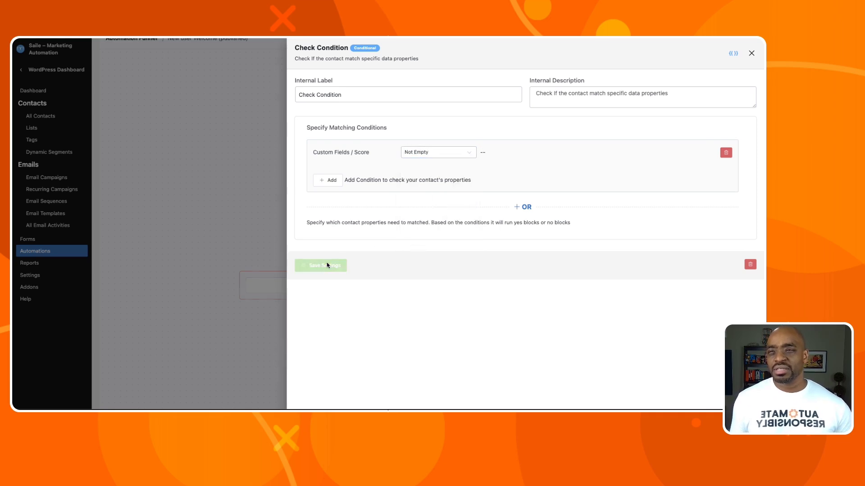
scroll(396, 153, "down", 3)
scroll(405, 158, "up", 1)
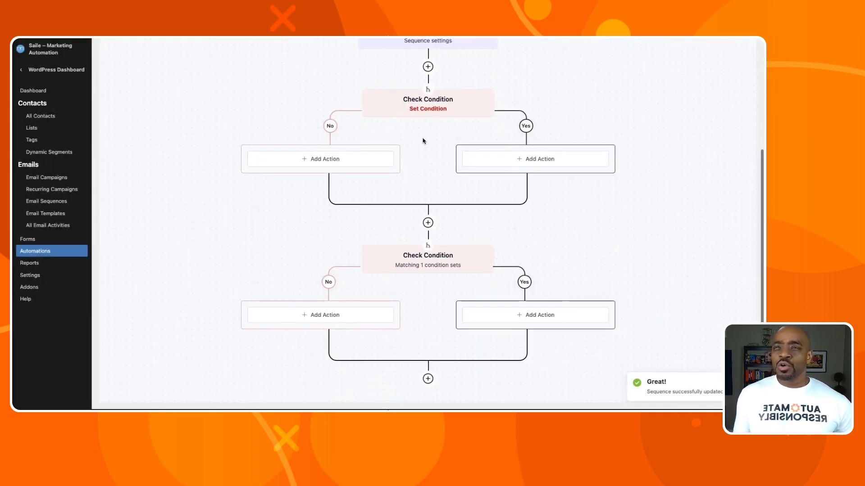
scroll(424, 118, "up", 1)
scroll(424, 119, "up", 1)
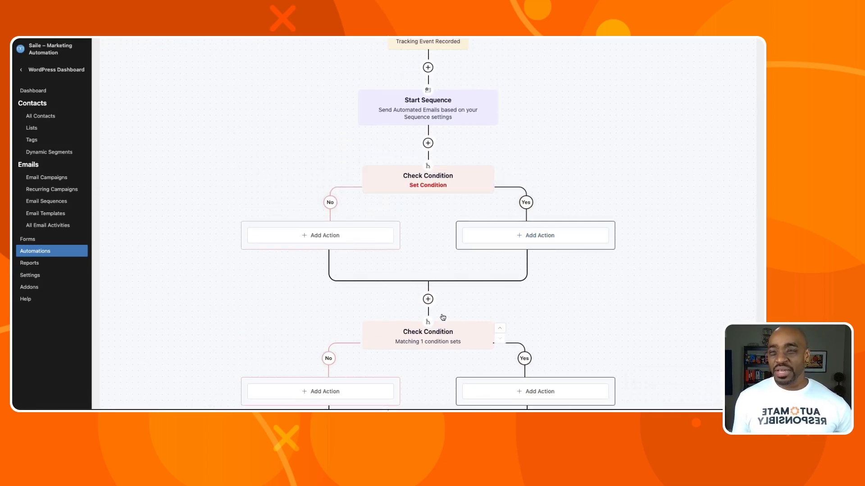
Add an End This Funnel Here action to the Yes branch of the first Check Condition and save its settings
left_click(430, 302)
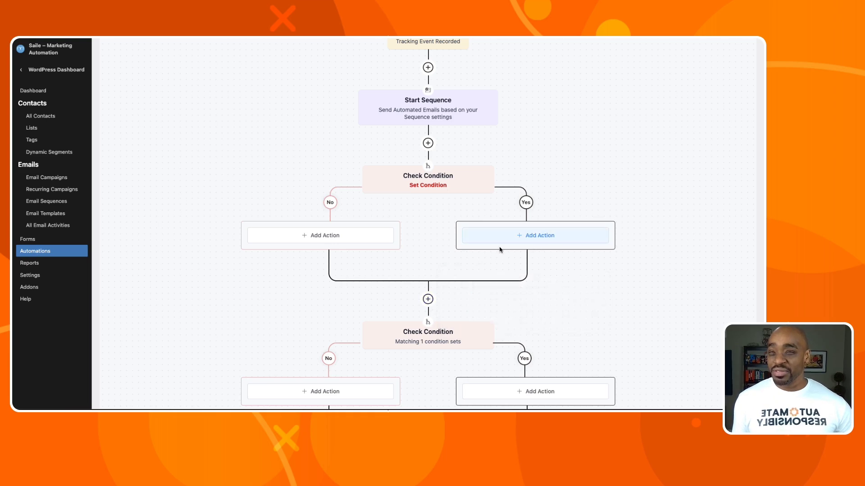
left_click(532, 236)
scroll(518, 245, "down", 2)
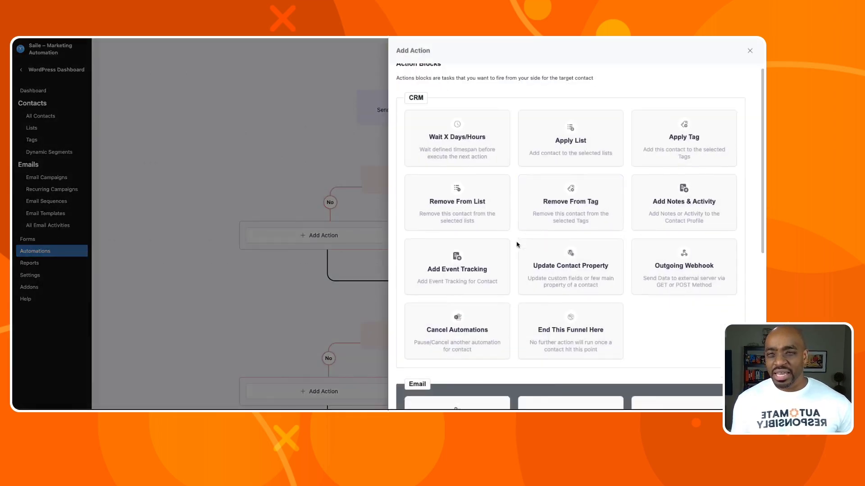
left_click(555, 277)
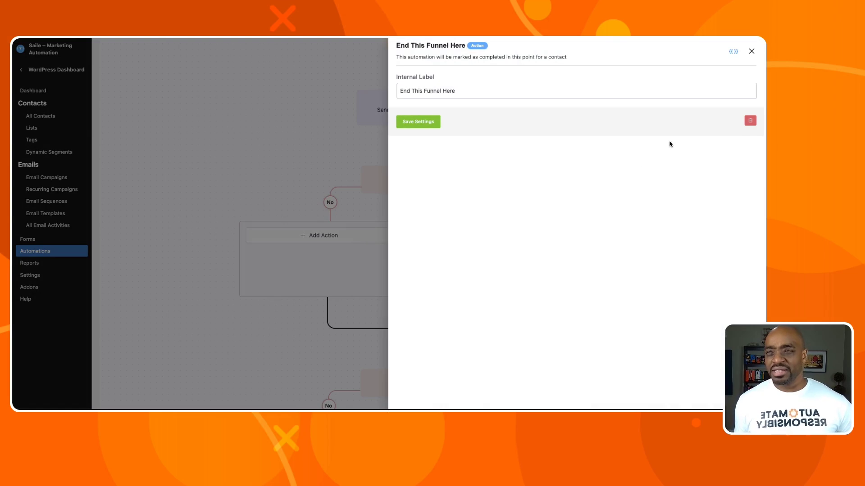
left_click(418, 121)
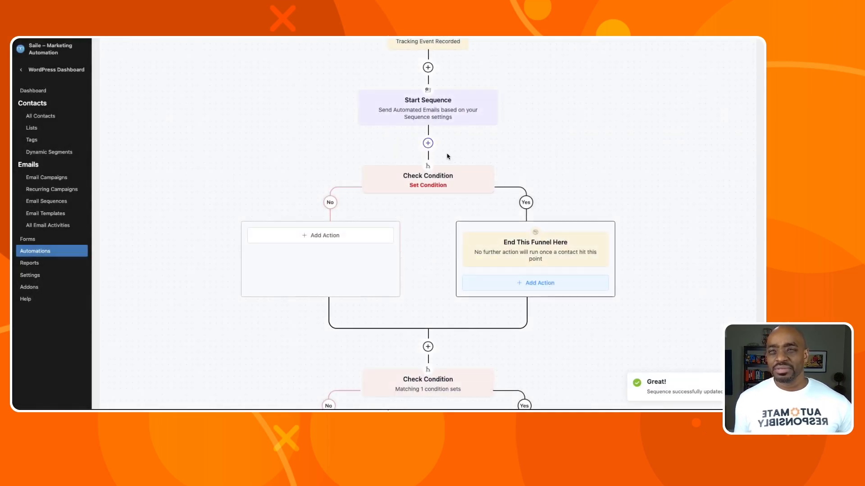
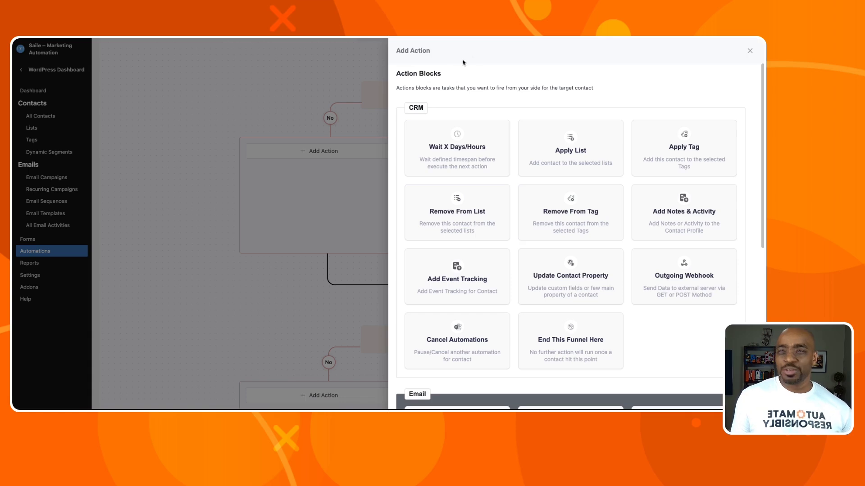
Browse the CRM and Email action blocks available inside the first Check Condition's Yes branch, and close the picker
scroll(544, 118, "down", 3)
scroll(544, 117, "up", 3)
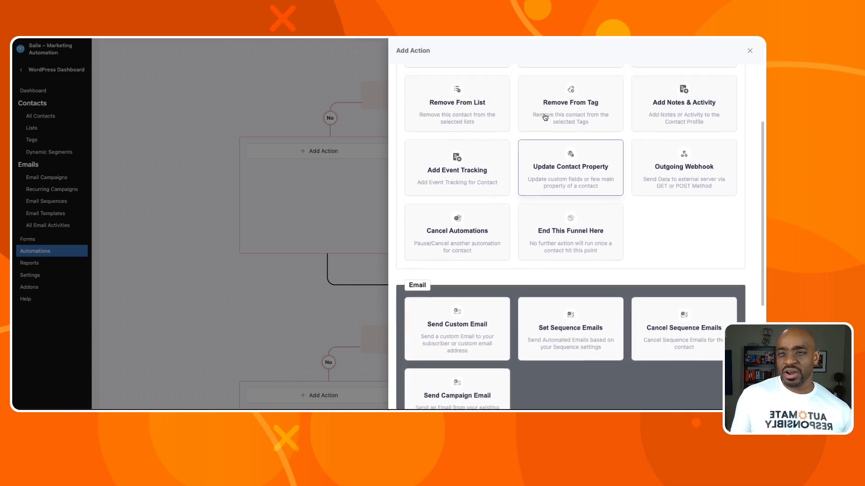
left_click(749, 51)
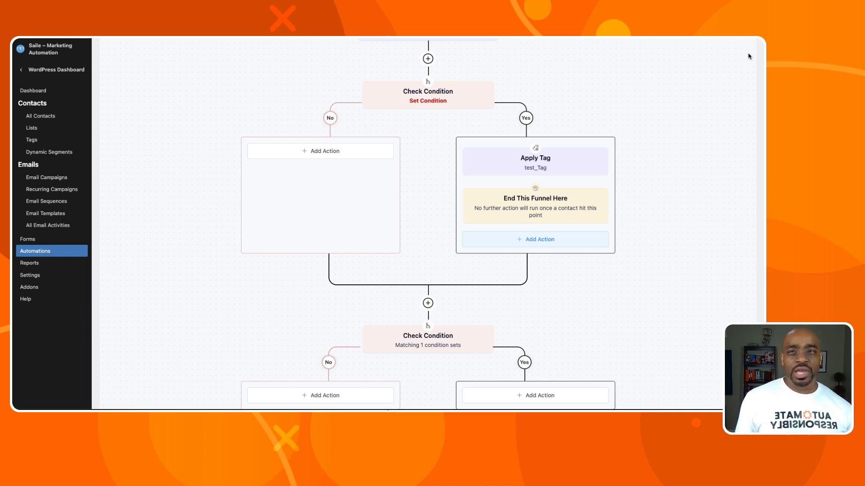
Open the block picker between Start Sequence and the first Check Condition, and review its action blocks and goals
scroll(518, 162, "up", 3)
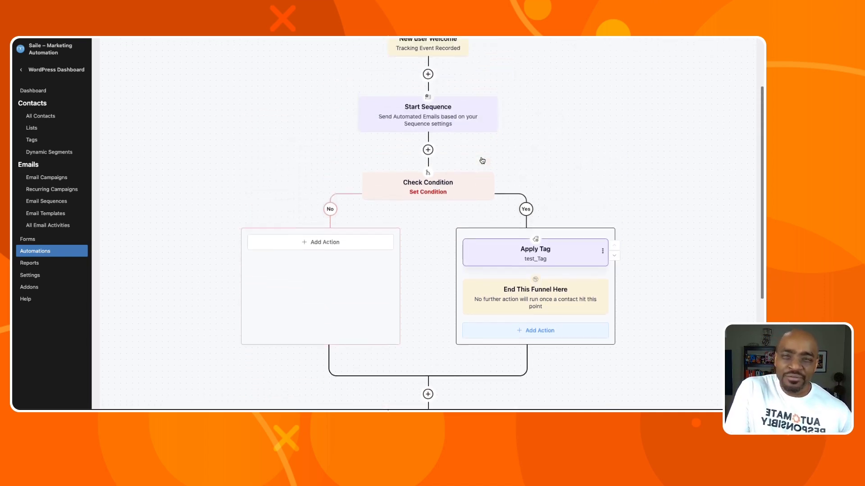
scroll(482, 161, "up", 2)
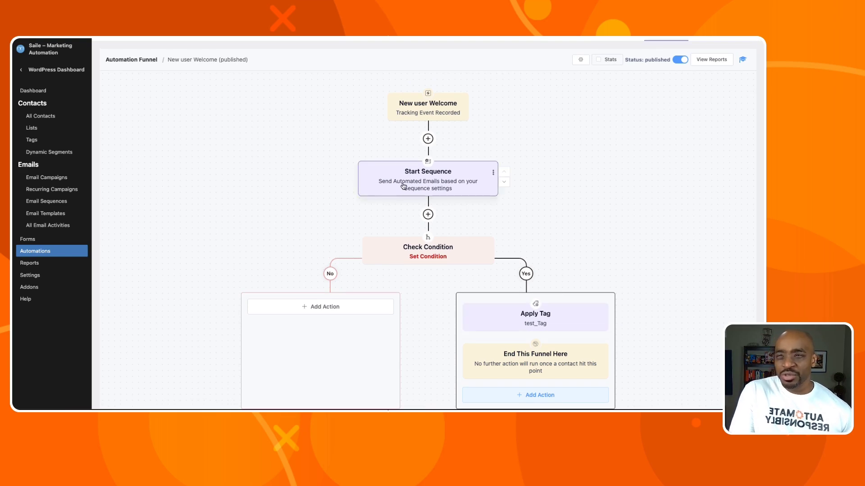
left_click(429, 215)
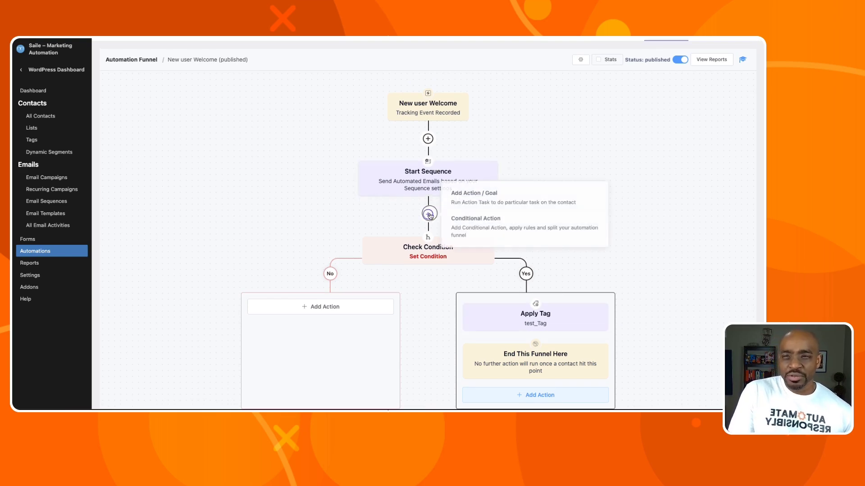
left_click(473, 194)
scroll(570, 228, "down", 3)
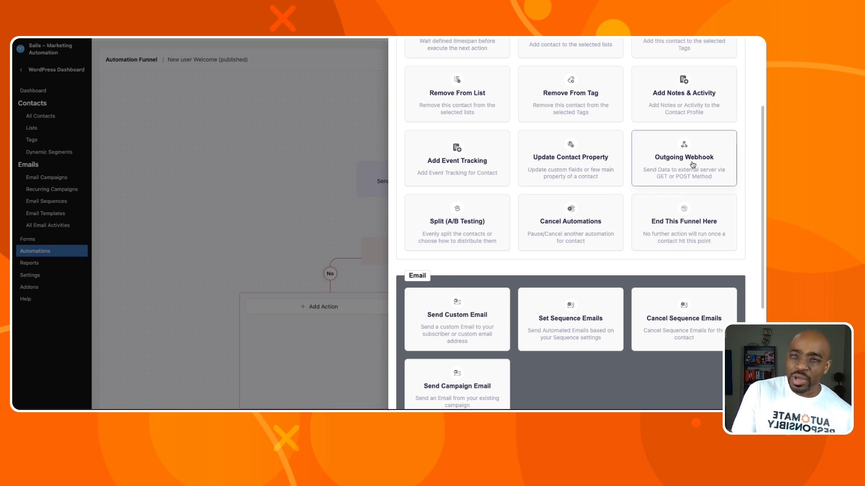
scroll(477, 162, "up", 1)
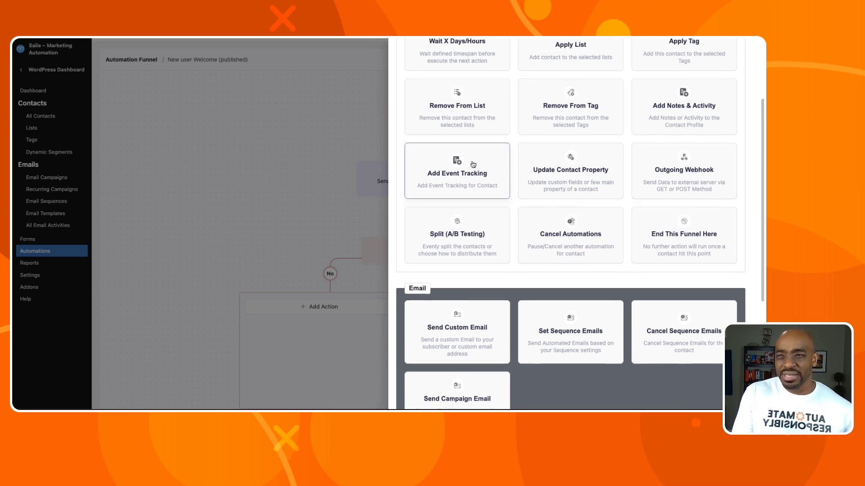
scroll(477, 179, "up", 3)
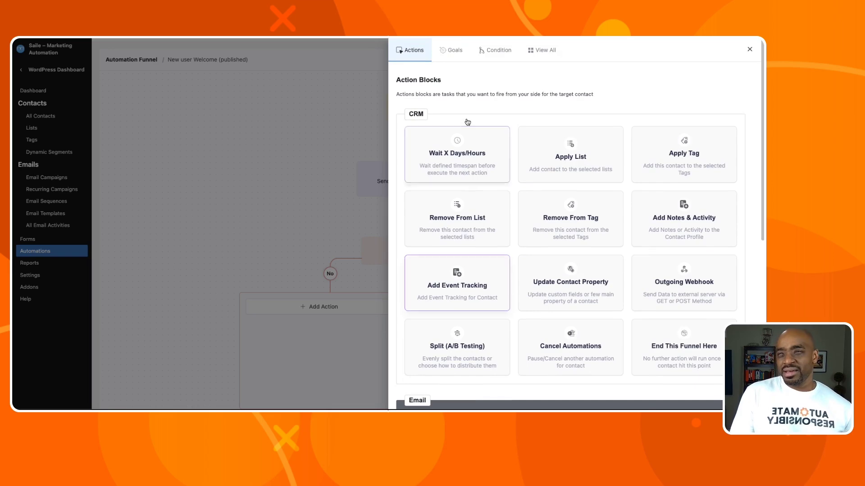
left_click(458, 53)
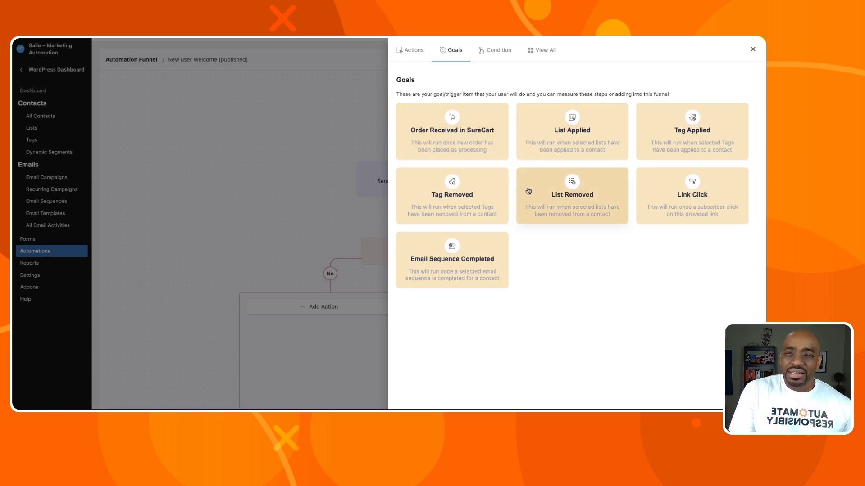
left_click(752, 49)
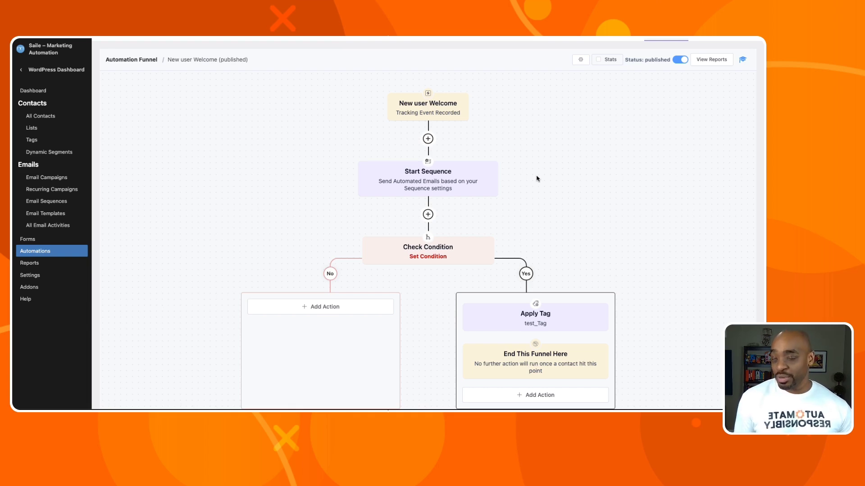
scroll(536, 179, "down", 3)
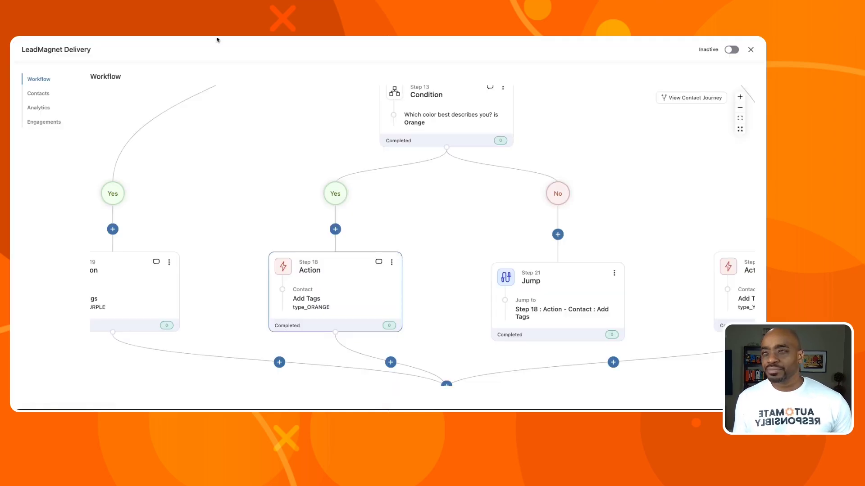
Switch to FunnelKit, leave the LeadMagnet Delivery workflow and review the tags and link triggers in the last listed contact's profile
left_click(751, 50)
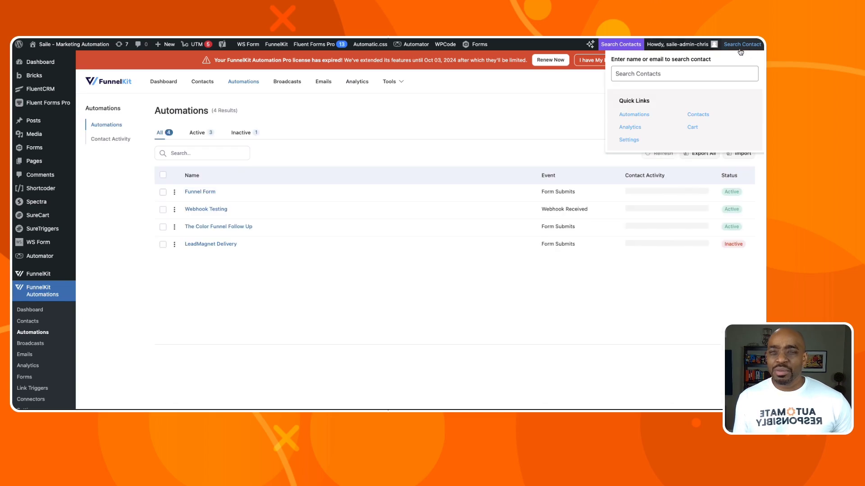
left_click(202, 82)
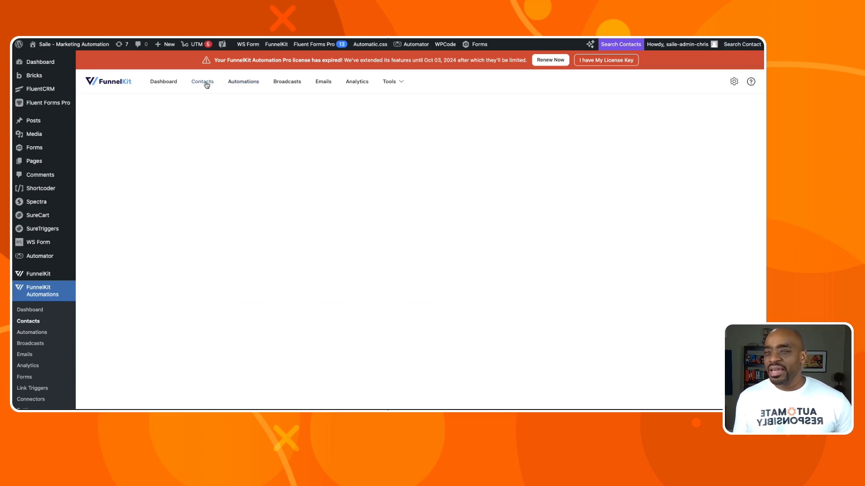
left_click(206, 258)
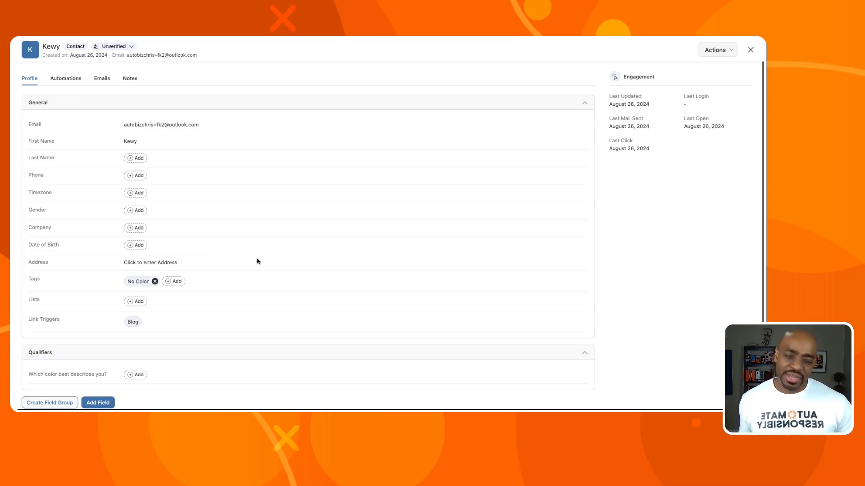
scroll(282, 231, "down", 1)
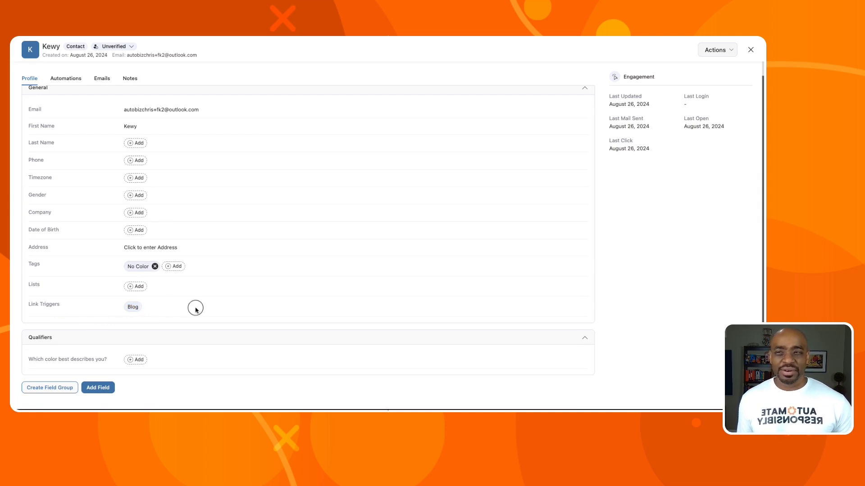
scroll(222, 311, "up", 1)
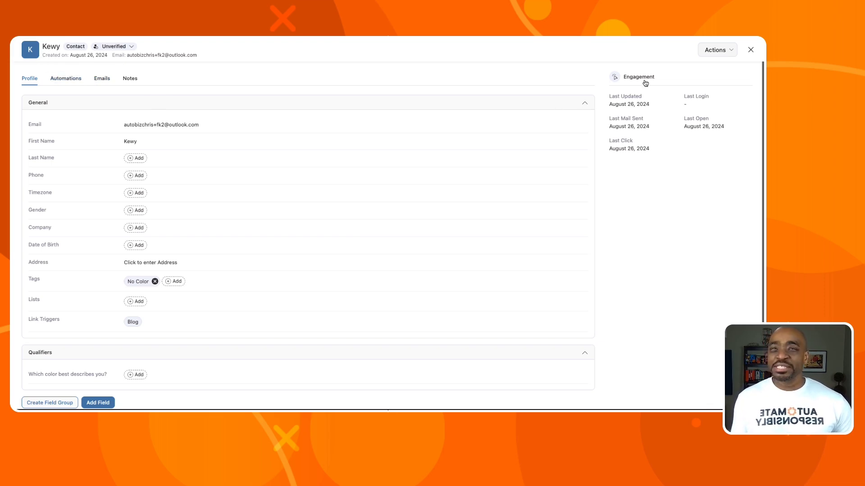
left_click(751, 50)
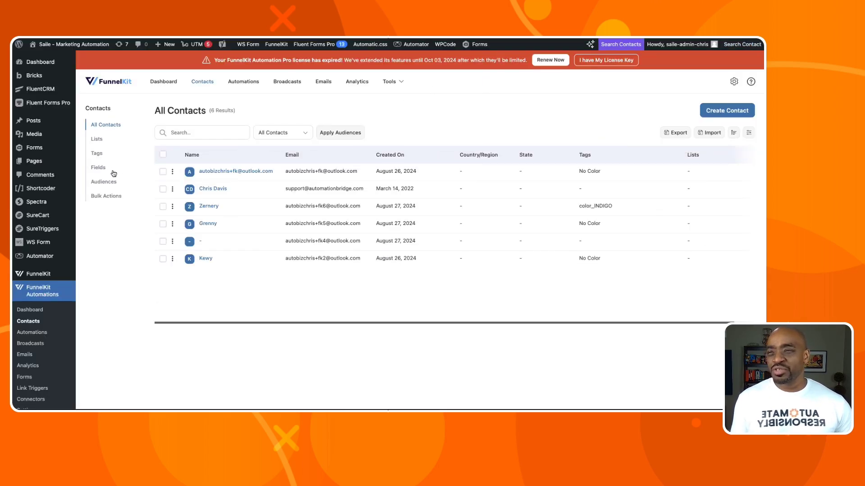
Open FunnelKit's Blog link trigger, review its overview and available options, and return to the list of link triggers
scroll(32, 284, "down", 2)
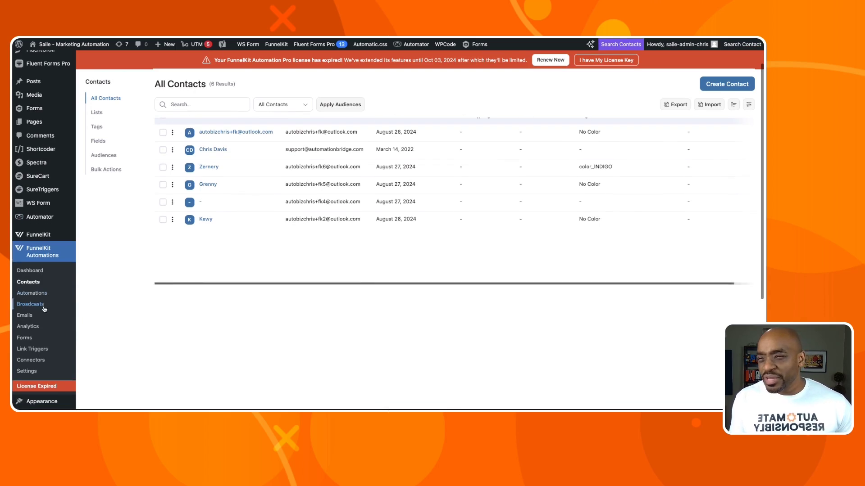
left_click(33, 350)
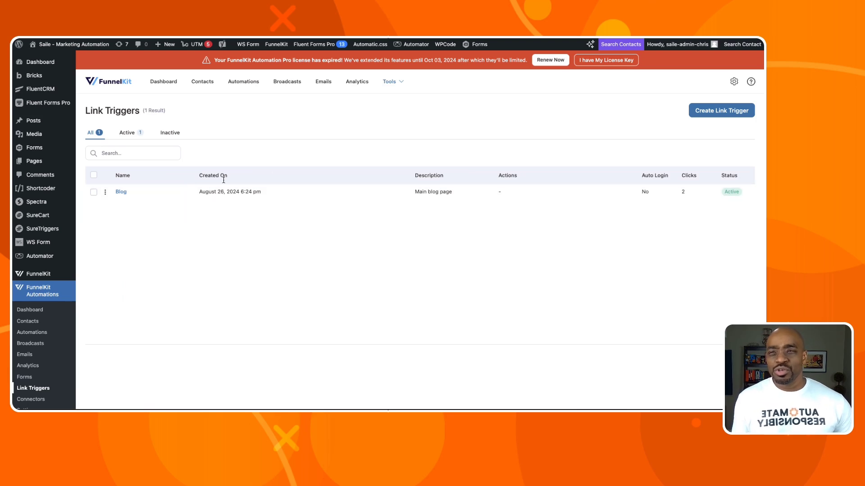
left_click(123, 193)
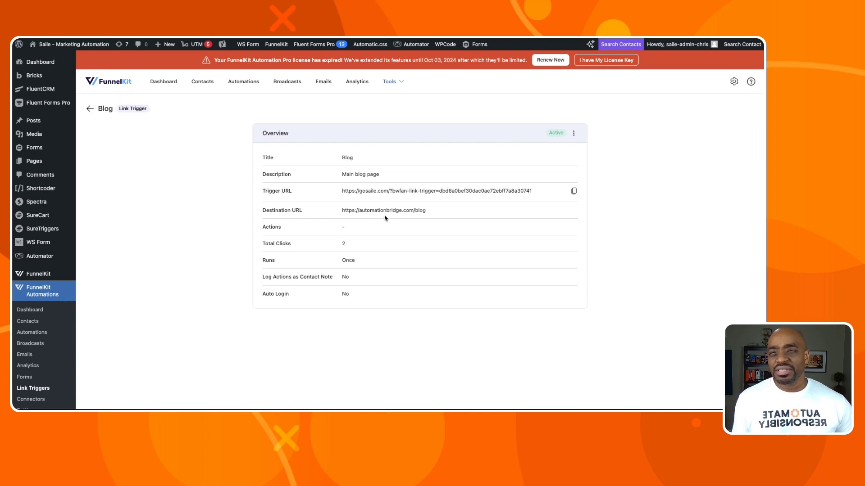
scroll(385, 218, "down", 1)
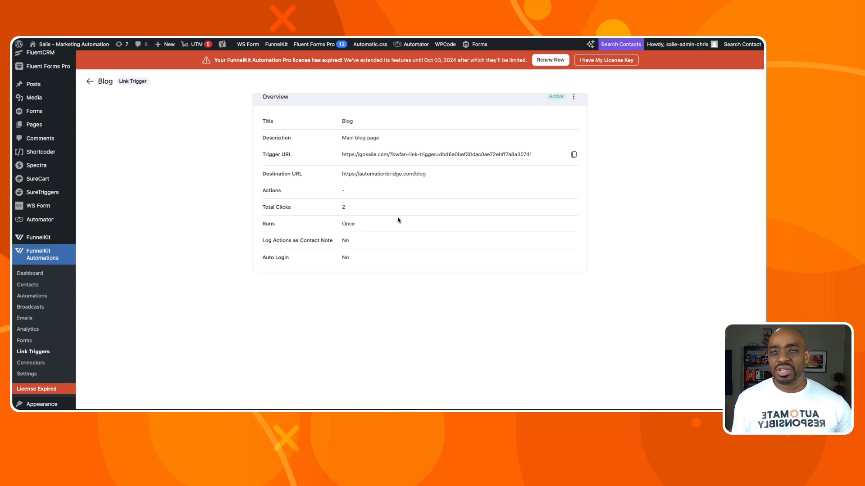
scroll(399, 221, "up", 1)
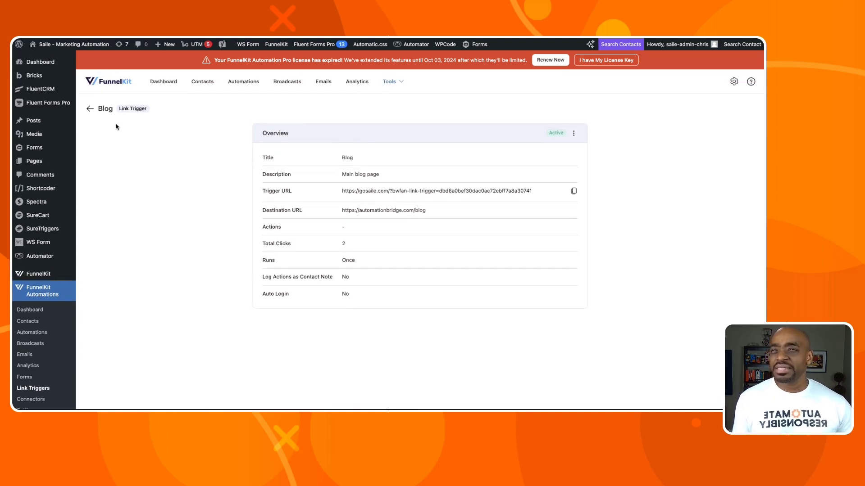
left_click(574, 134)
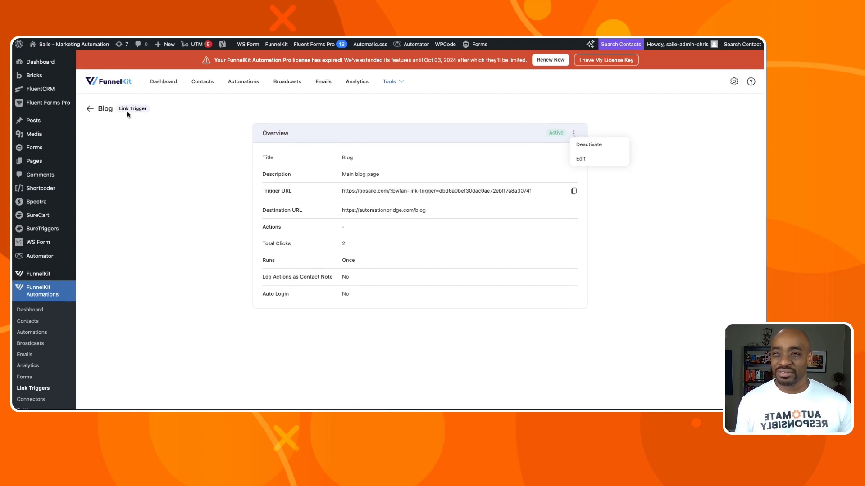
left_click(106, 110)
left_click(90, 109)
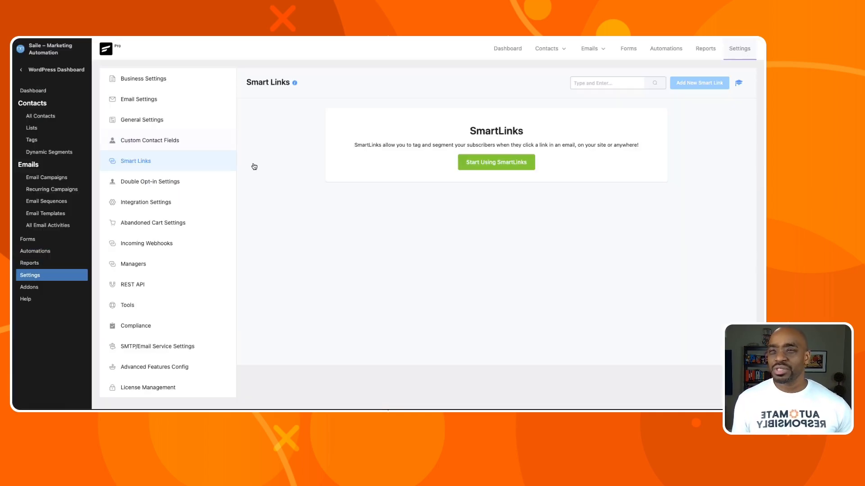
Start a new smart link titled Blog with target URL automationbridge.com/blog, and try to create it
left_click(494, 168)
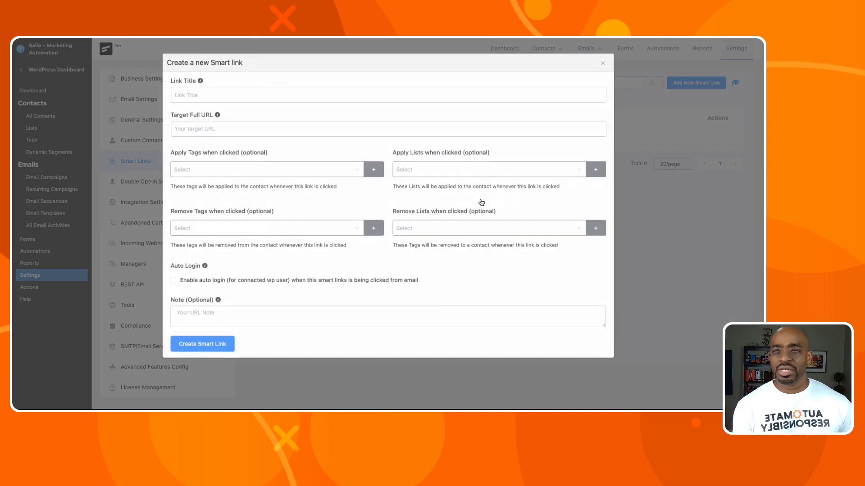
left_click(303, 99)
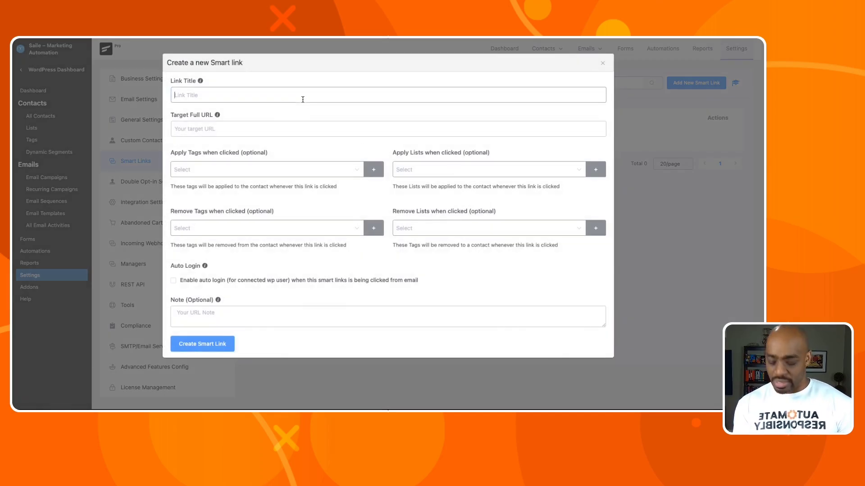
type("B")
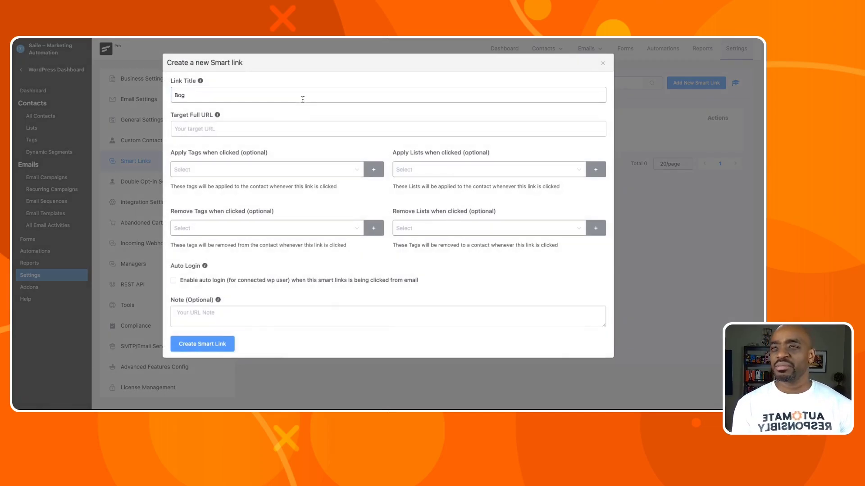
type("log")
key("Tab")
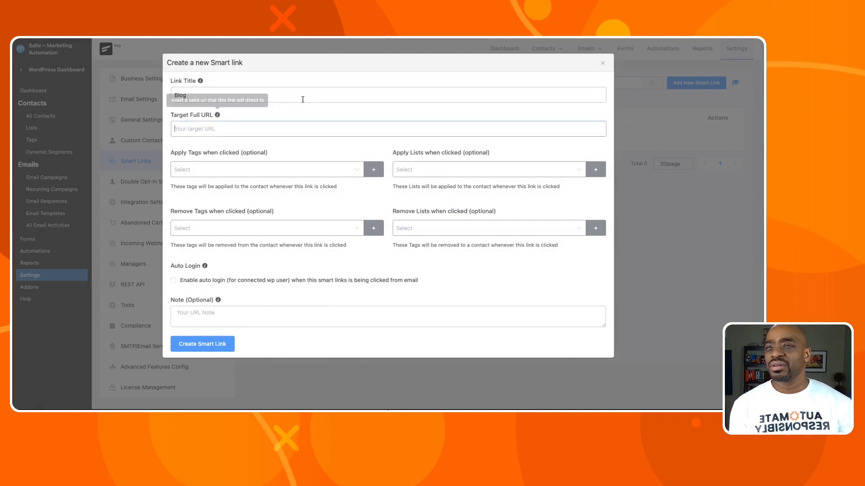
type("autom")
key("ctrl+a")
key("BackSpace")
type("automationbridge.com/")
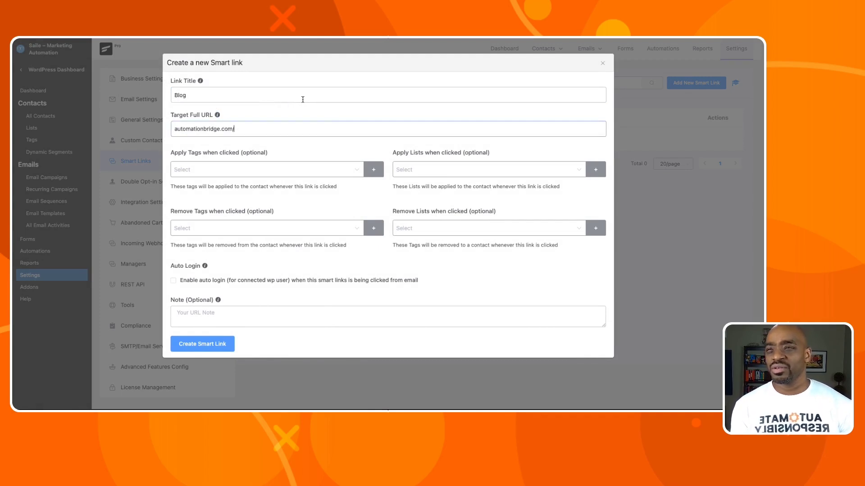
type("blog")
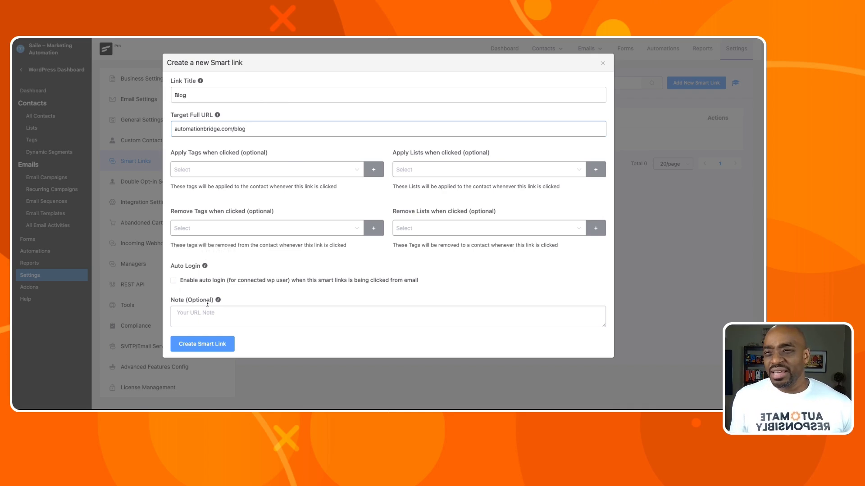
left_click(200, 343)
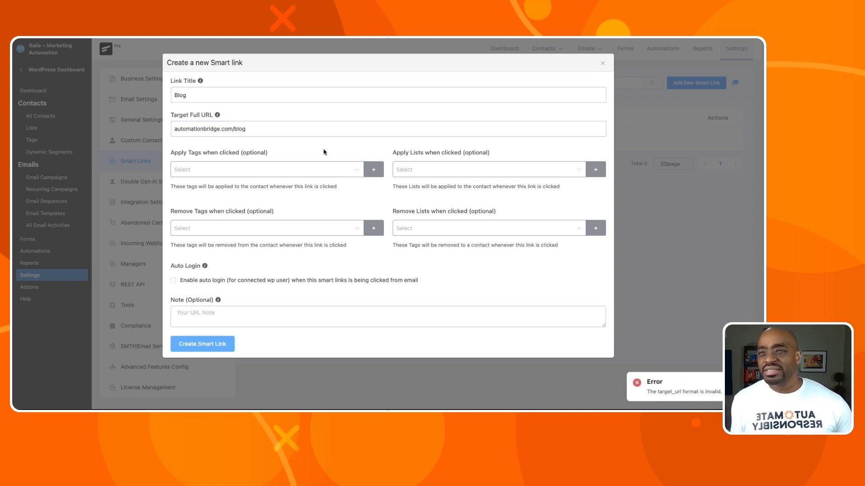
Set the Blog smart link to apply test_Tag when clicked, and retry creating it, leaving auto login disabled
left_click(359, 174)
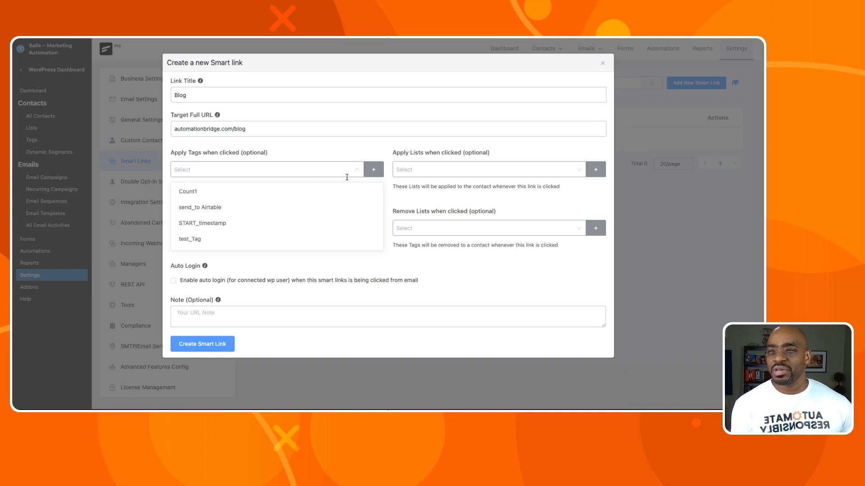
type("te")
left_click(252, 189)
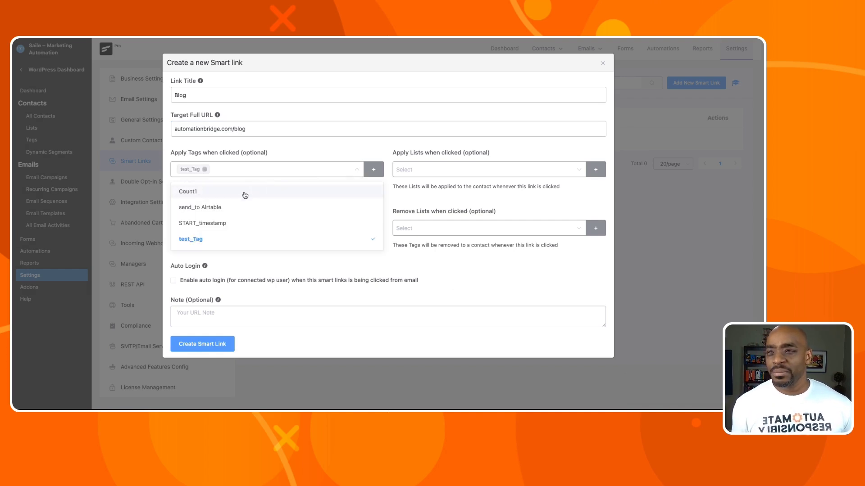
left_click(288, 284)
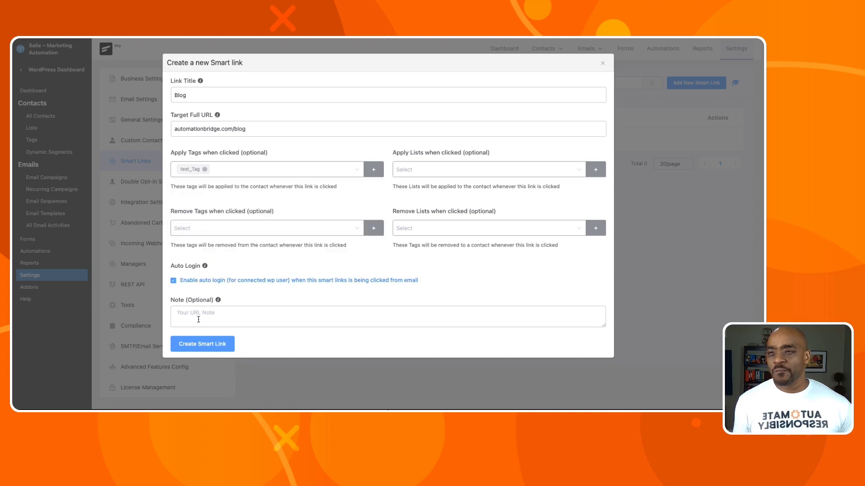
left_click(200, 351)
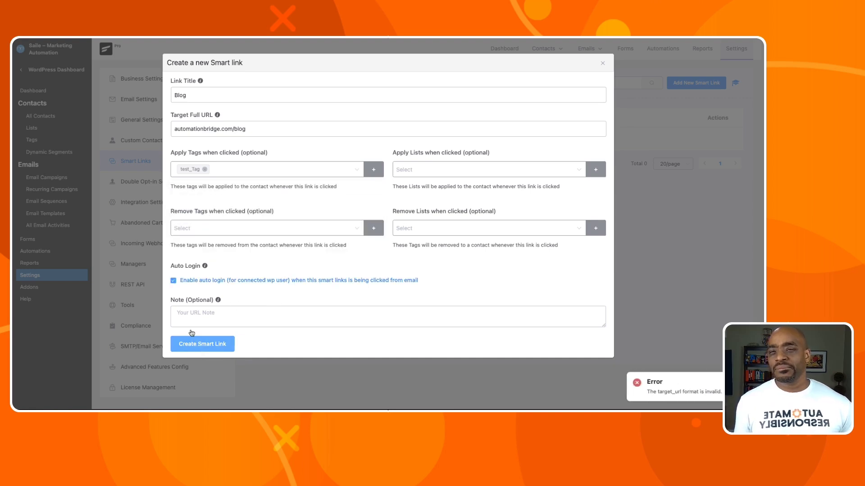
left_click(174, 281)
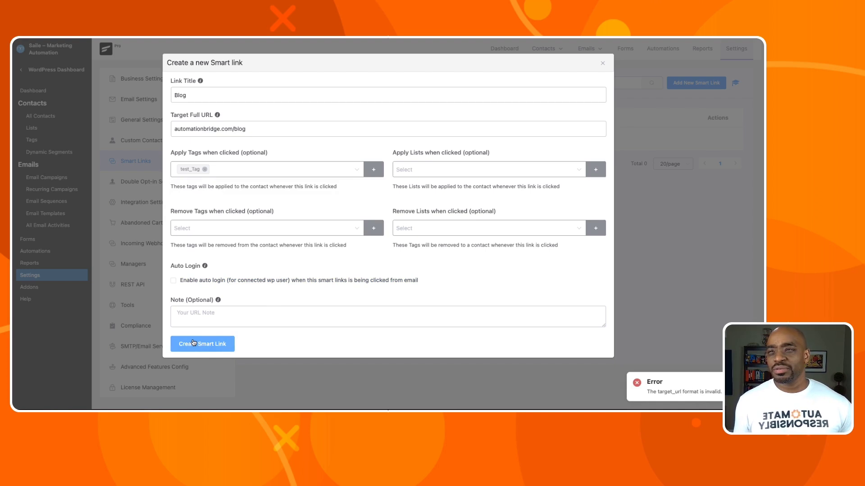
left_click(596, 174)
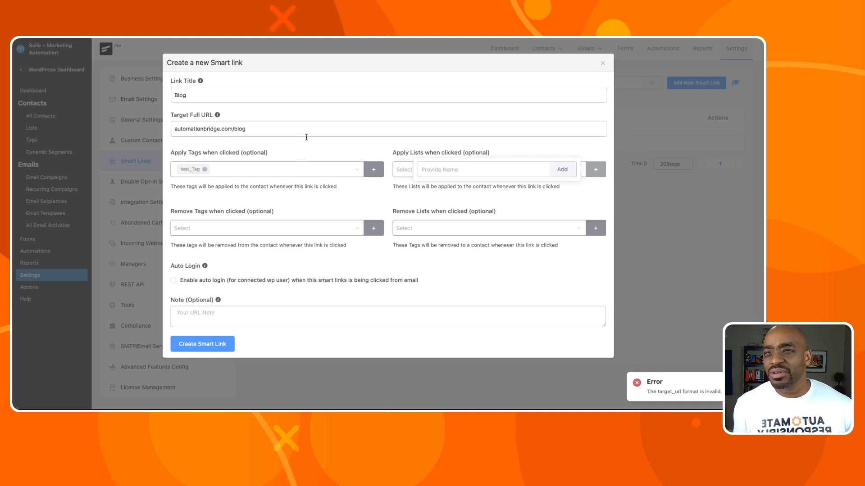
left_click(301, 122)
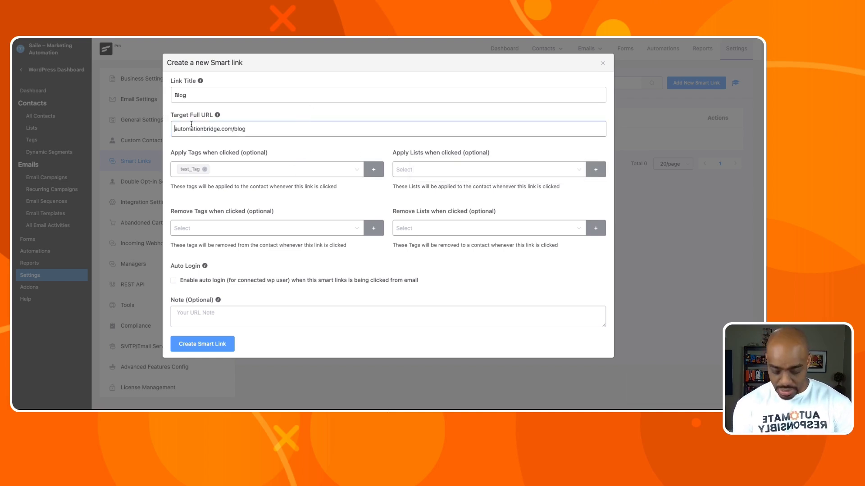
type("hhttps")
key("BackSpace")
key("BackSpace")
key("BackSpace")
key("BackSpace")
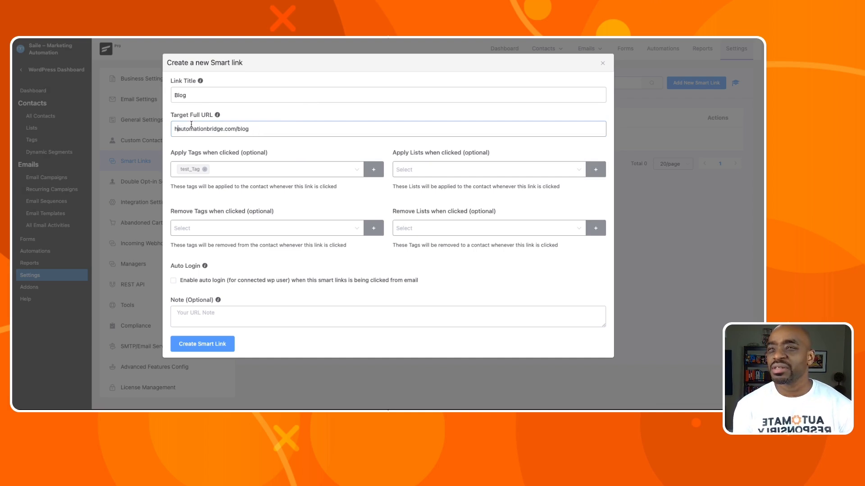
type("ttps://")
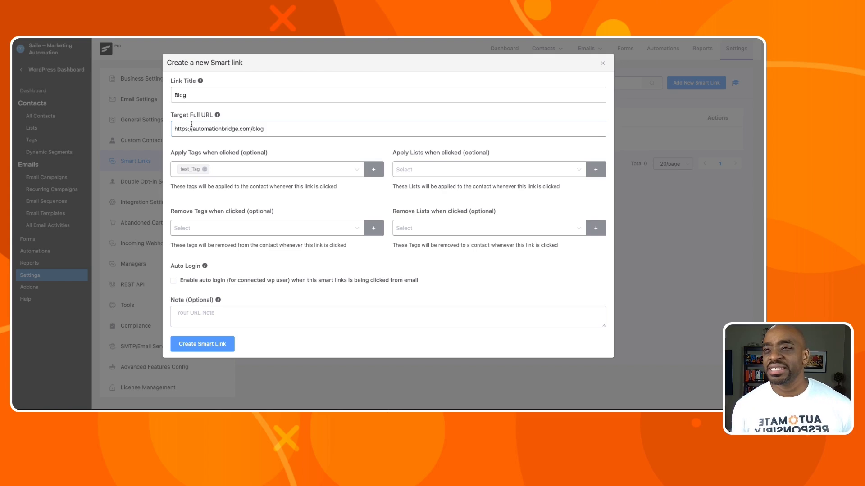
left_click(200, 343)
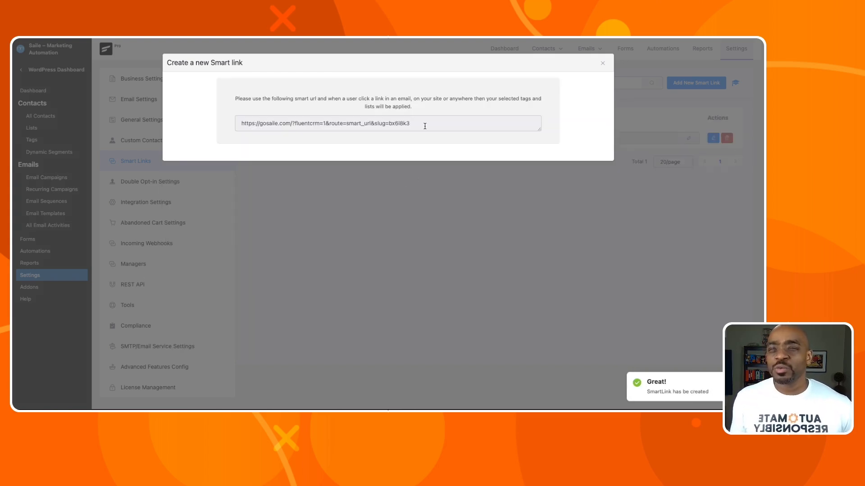
Select the generated smart URL, close the creation dialog, and expand the Blog smart link's details for review
left_click(239, 123)
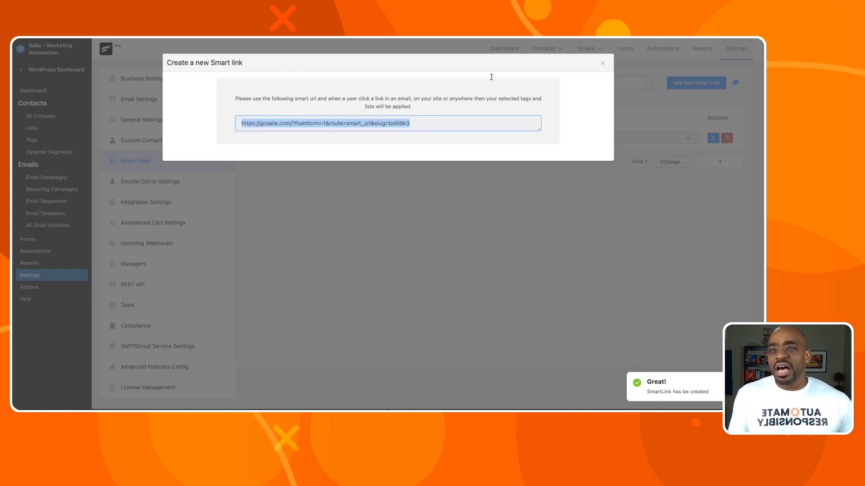
left_click(603, 63)
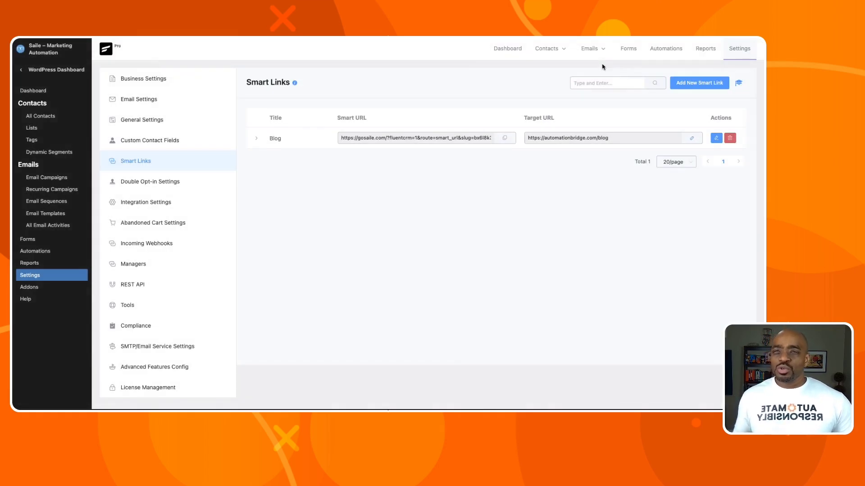
left_click(257, 139)
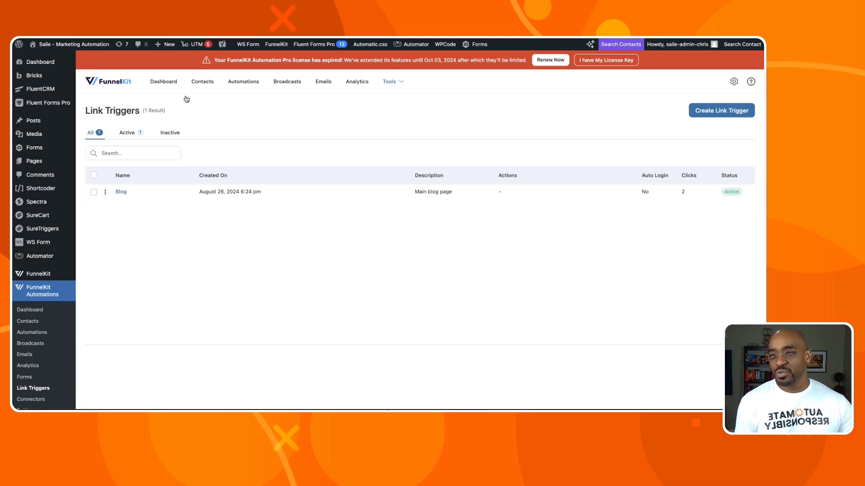
Review the last listed contact's profile in FunnelKit, and open the only contact's profile in FluentCRM for comparison
left_click(194, 85)
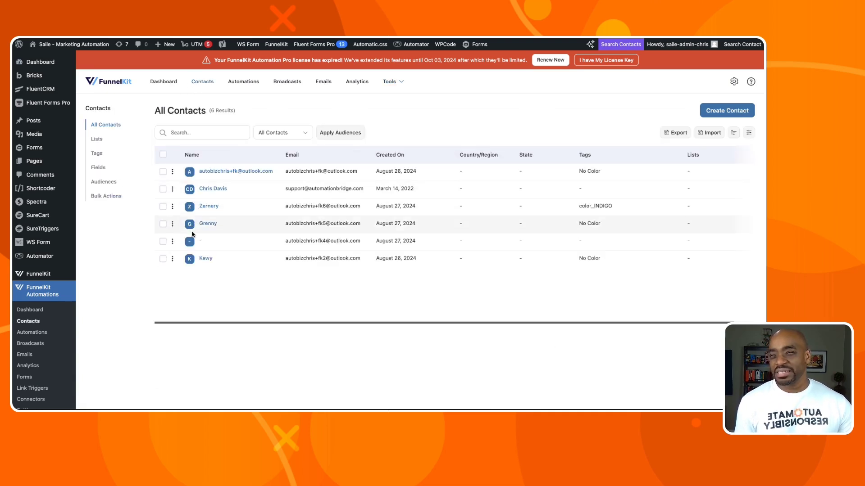
left_click(205, 259)
scroll(164, 221, "down", 1)
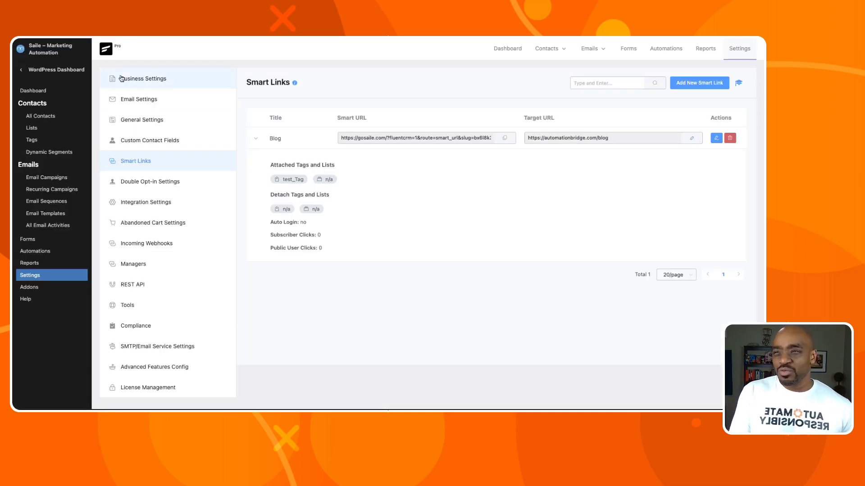
left_click(60, 117)
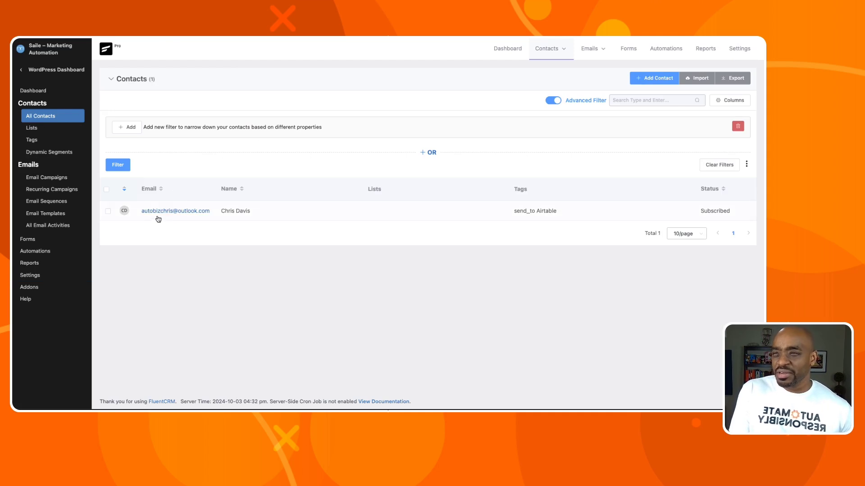
left_click(162, 211)
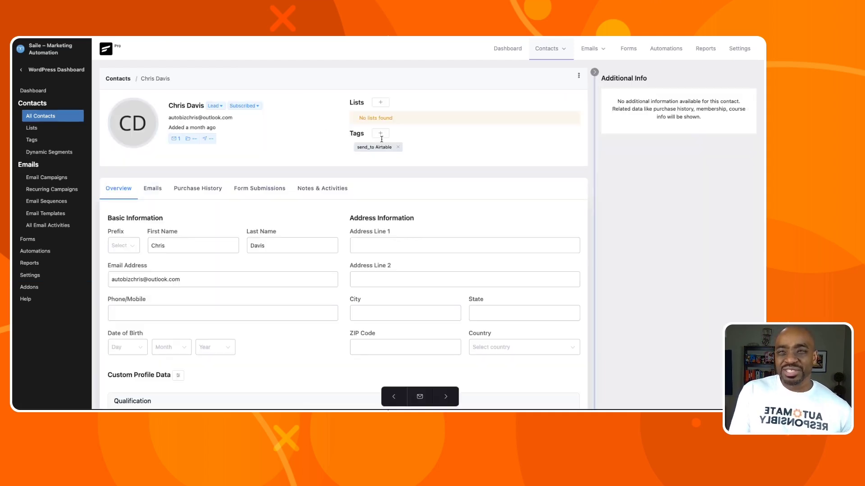